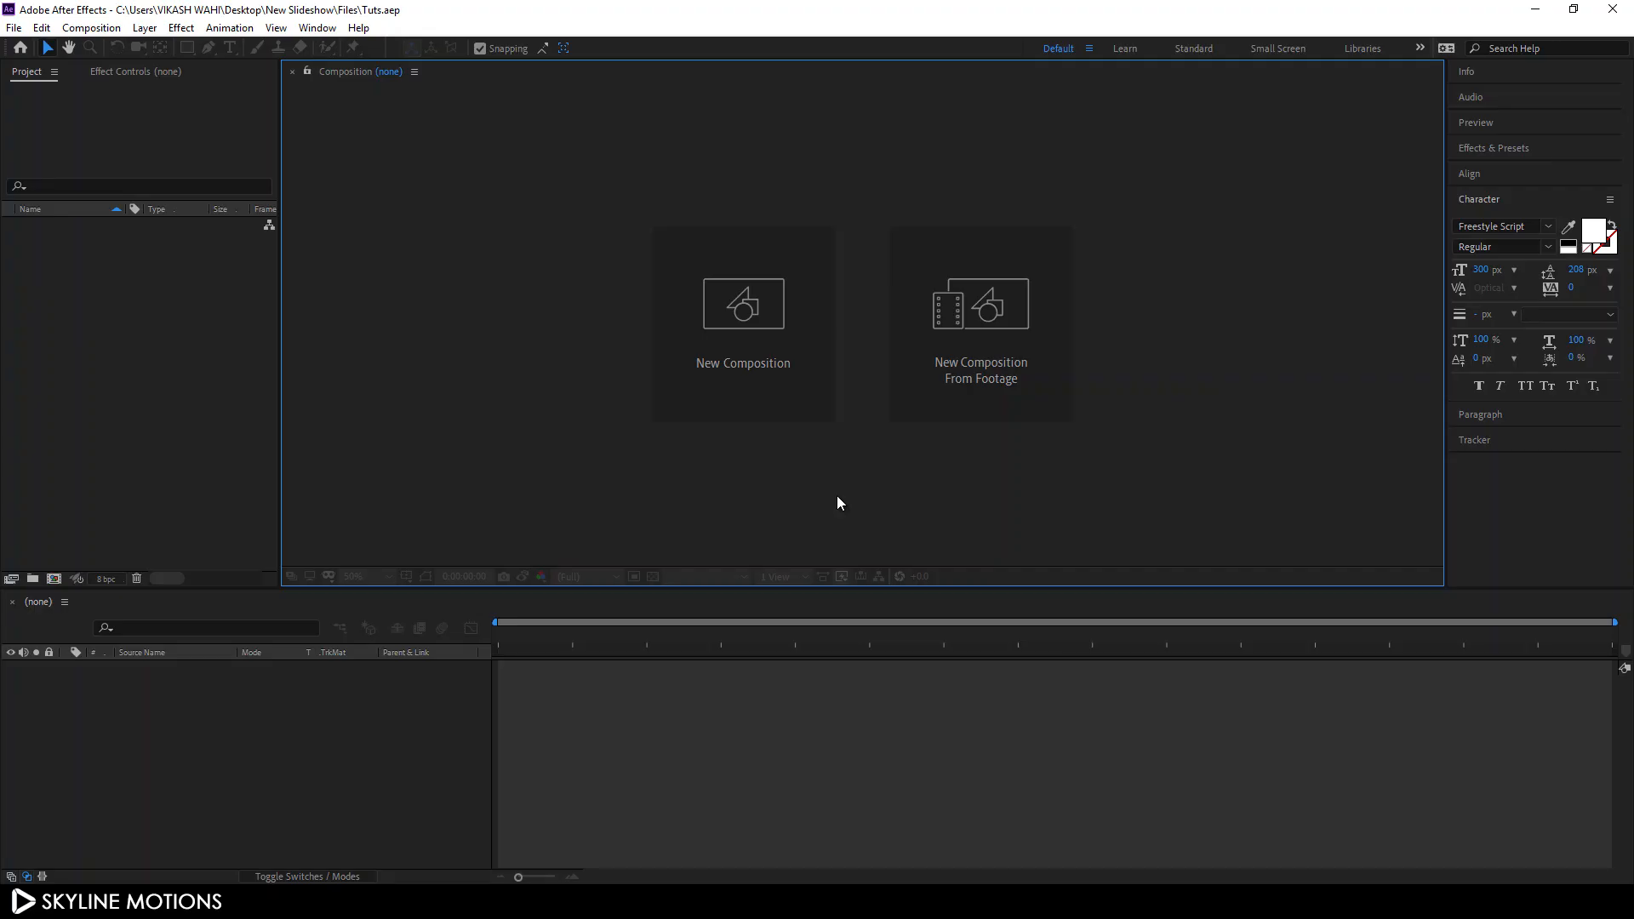
Step: Create a 1920 x 1080 composition named Main at 30 fps with a 5-second duration
left_click(746, 378)
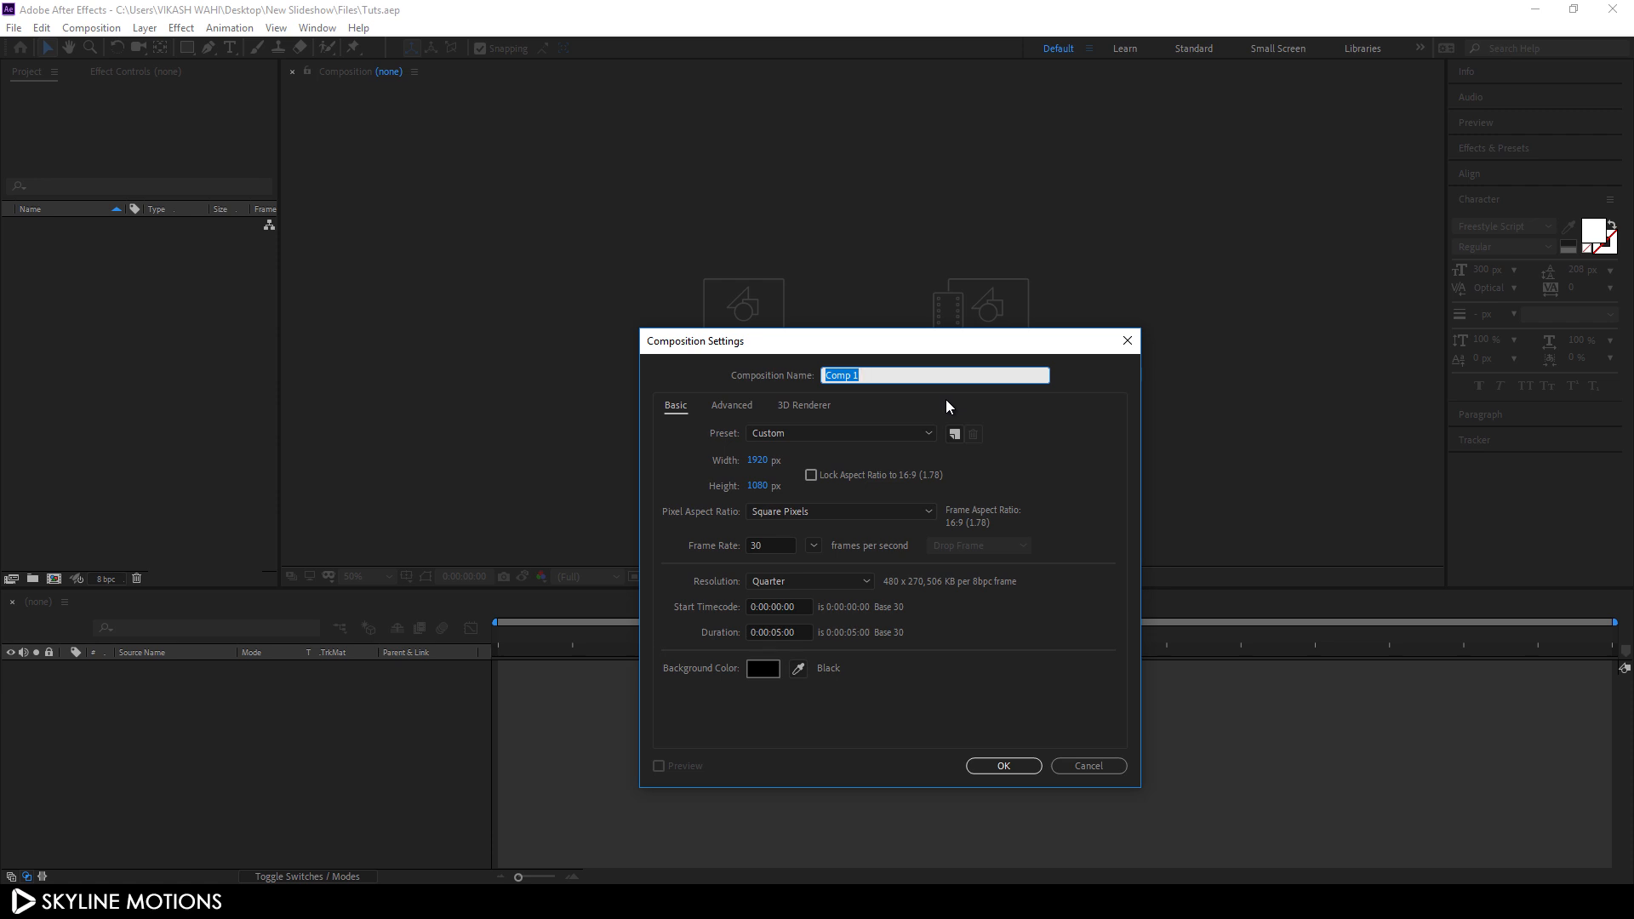
type("Main")
left_click(1004, 763)
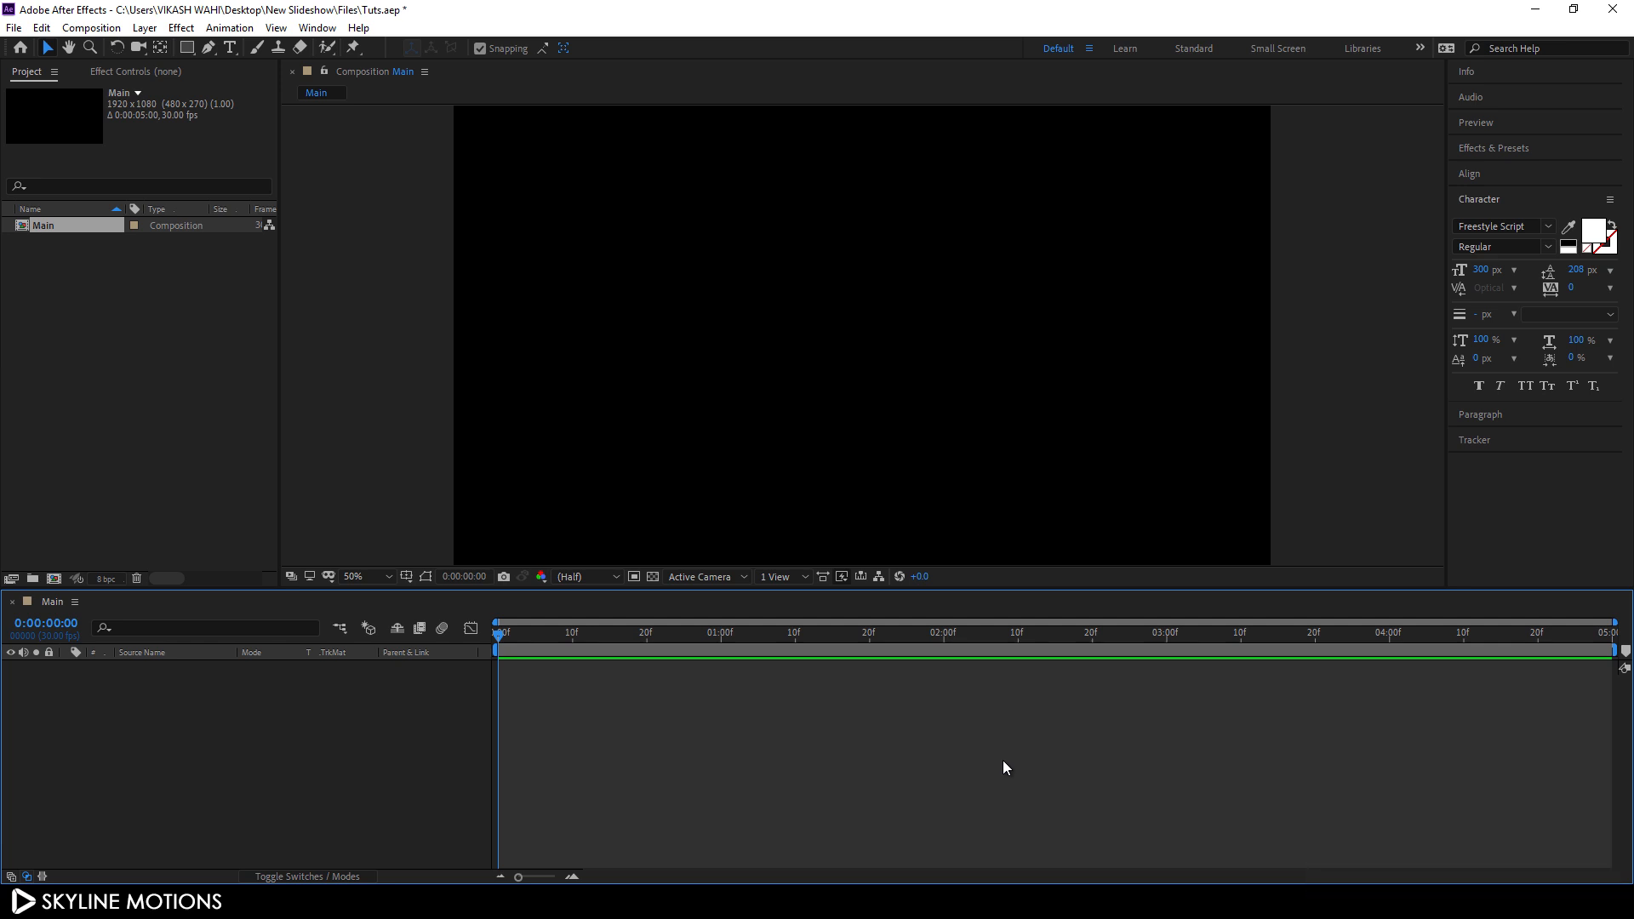
Step: Create a second 1920 x 1080, 30 fps, 5-second composition named Media
left_click(91, 28)
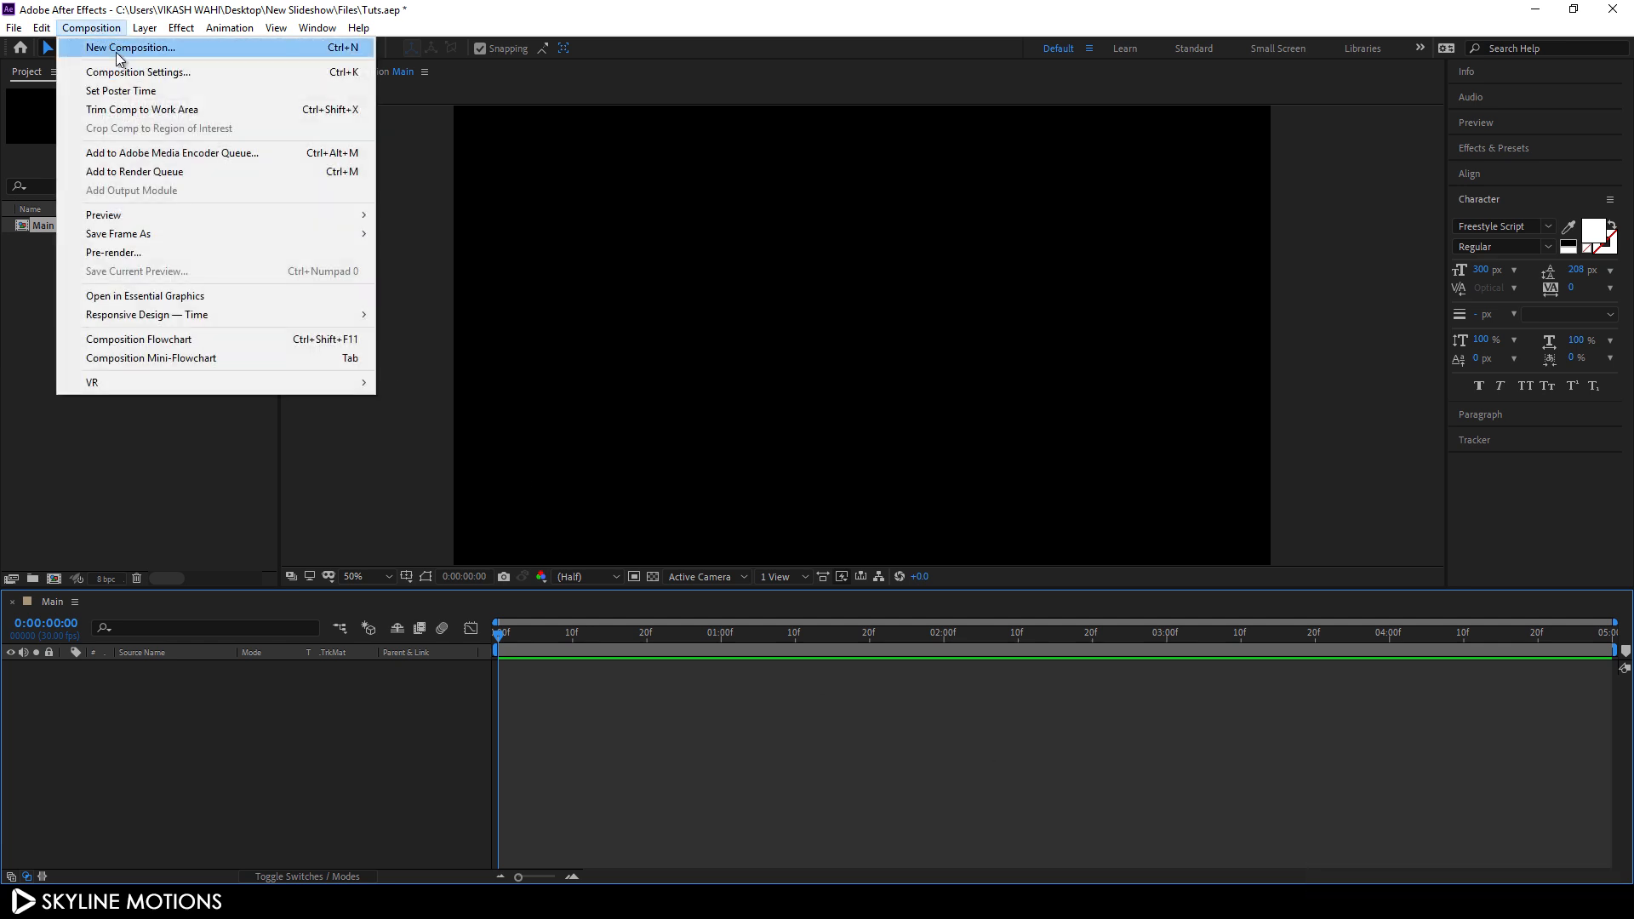
left_click(127, 47)
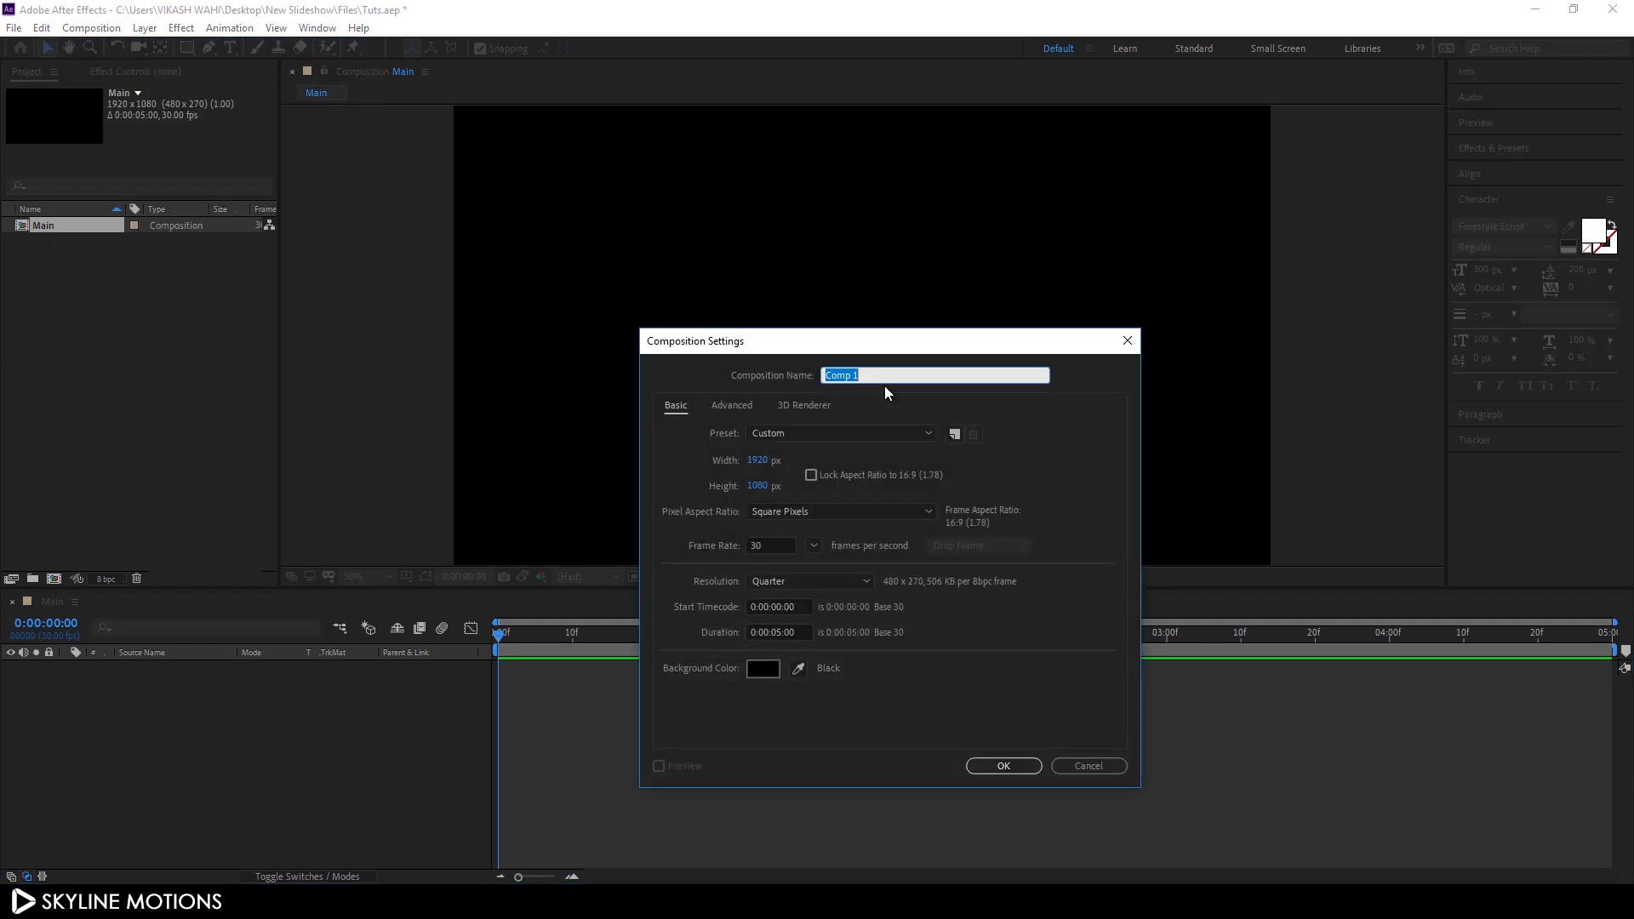
type("Media")
left_click(982, 764)
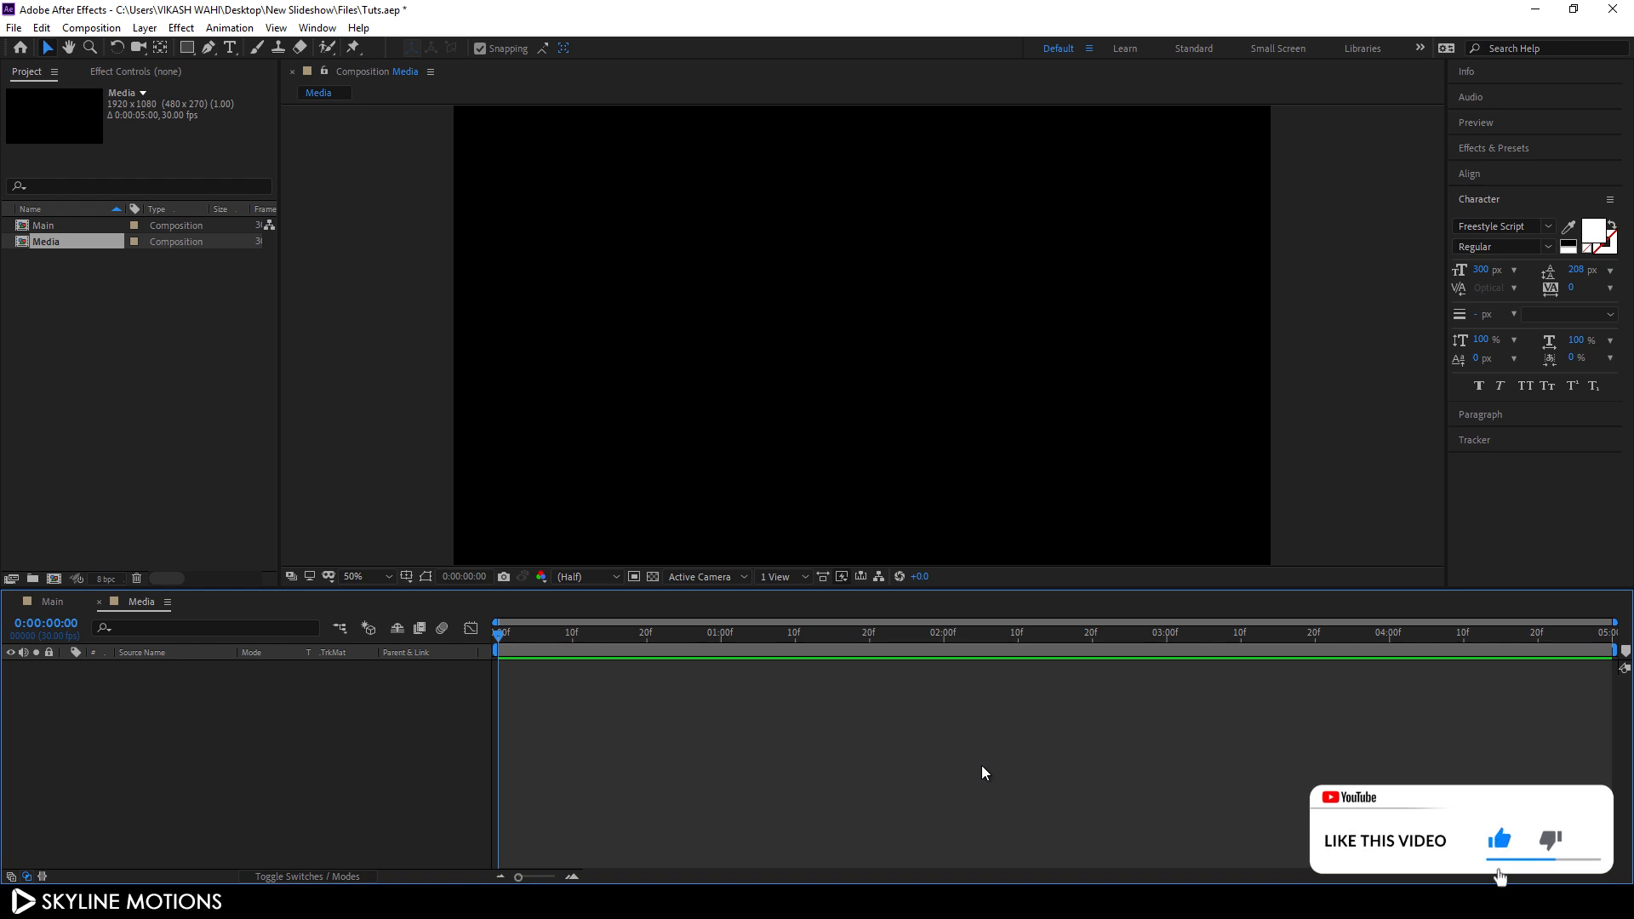
Step: Import the image woman-3083400 from the New Slideshow folder as footage
right_click(159, 348)
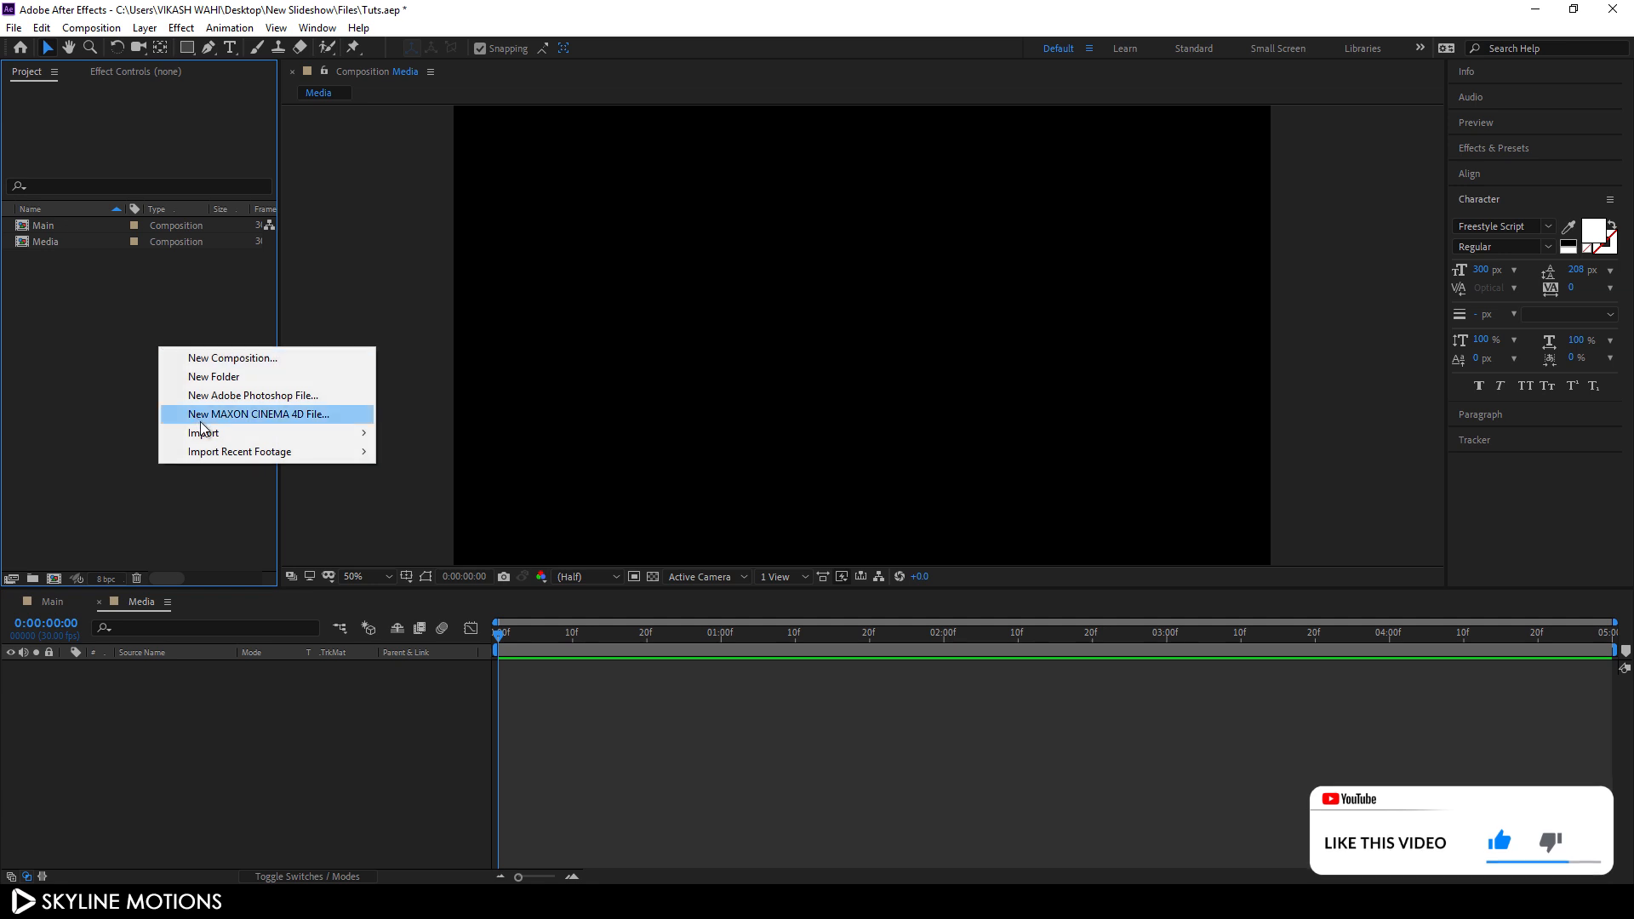
mouse_move(263, 436)
left_click(424, 436)
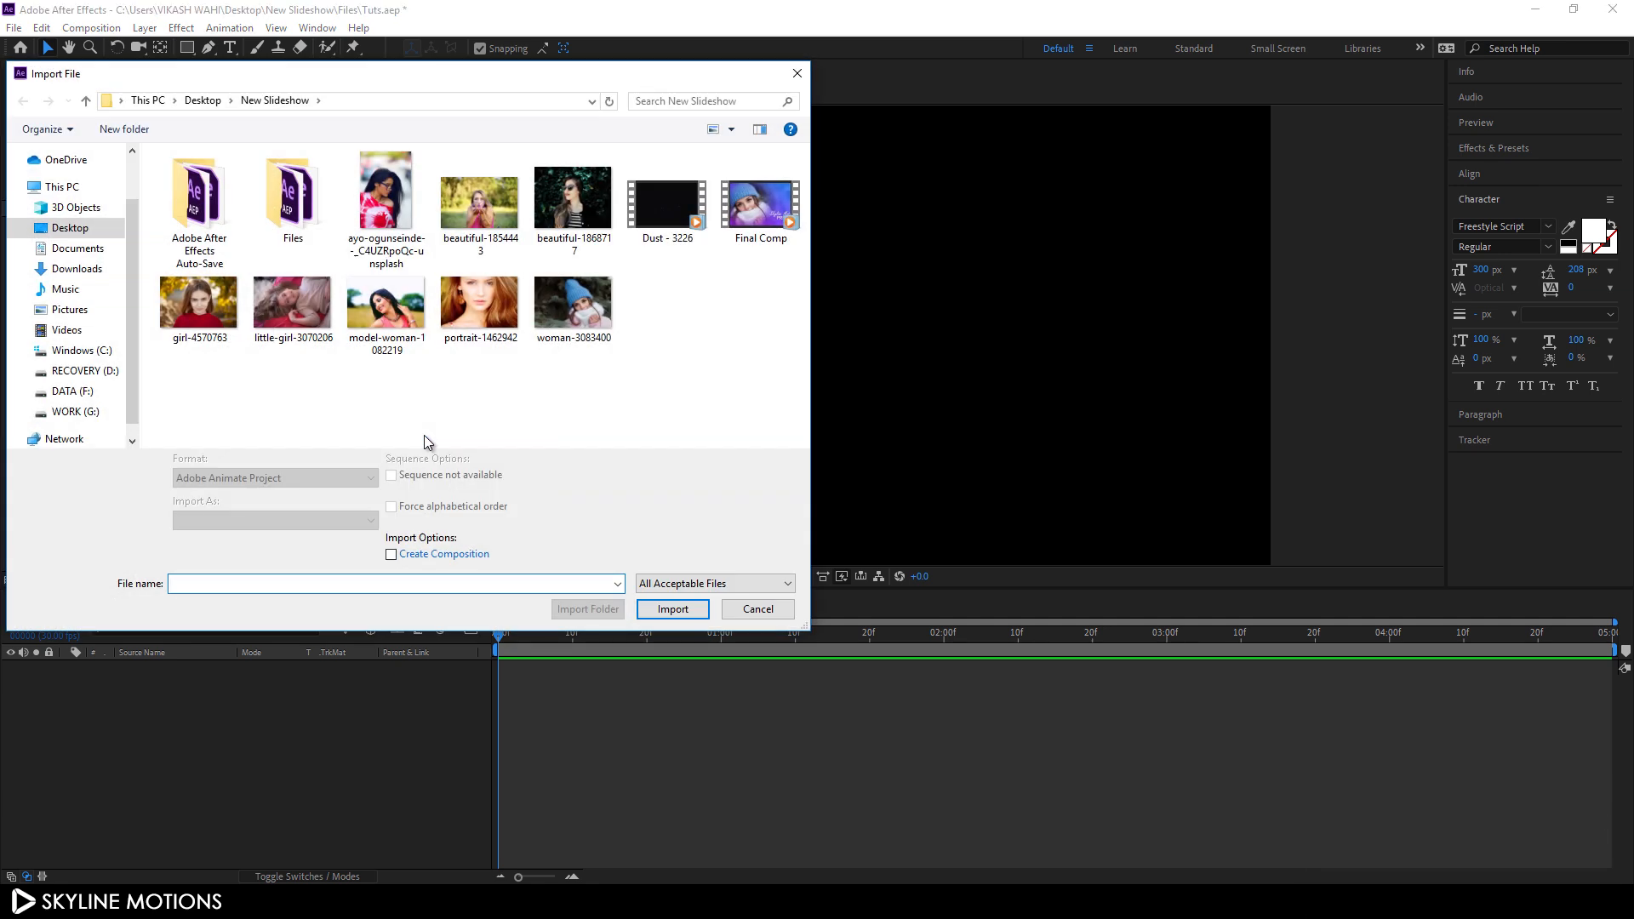
left_click(581, 323)
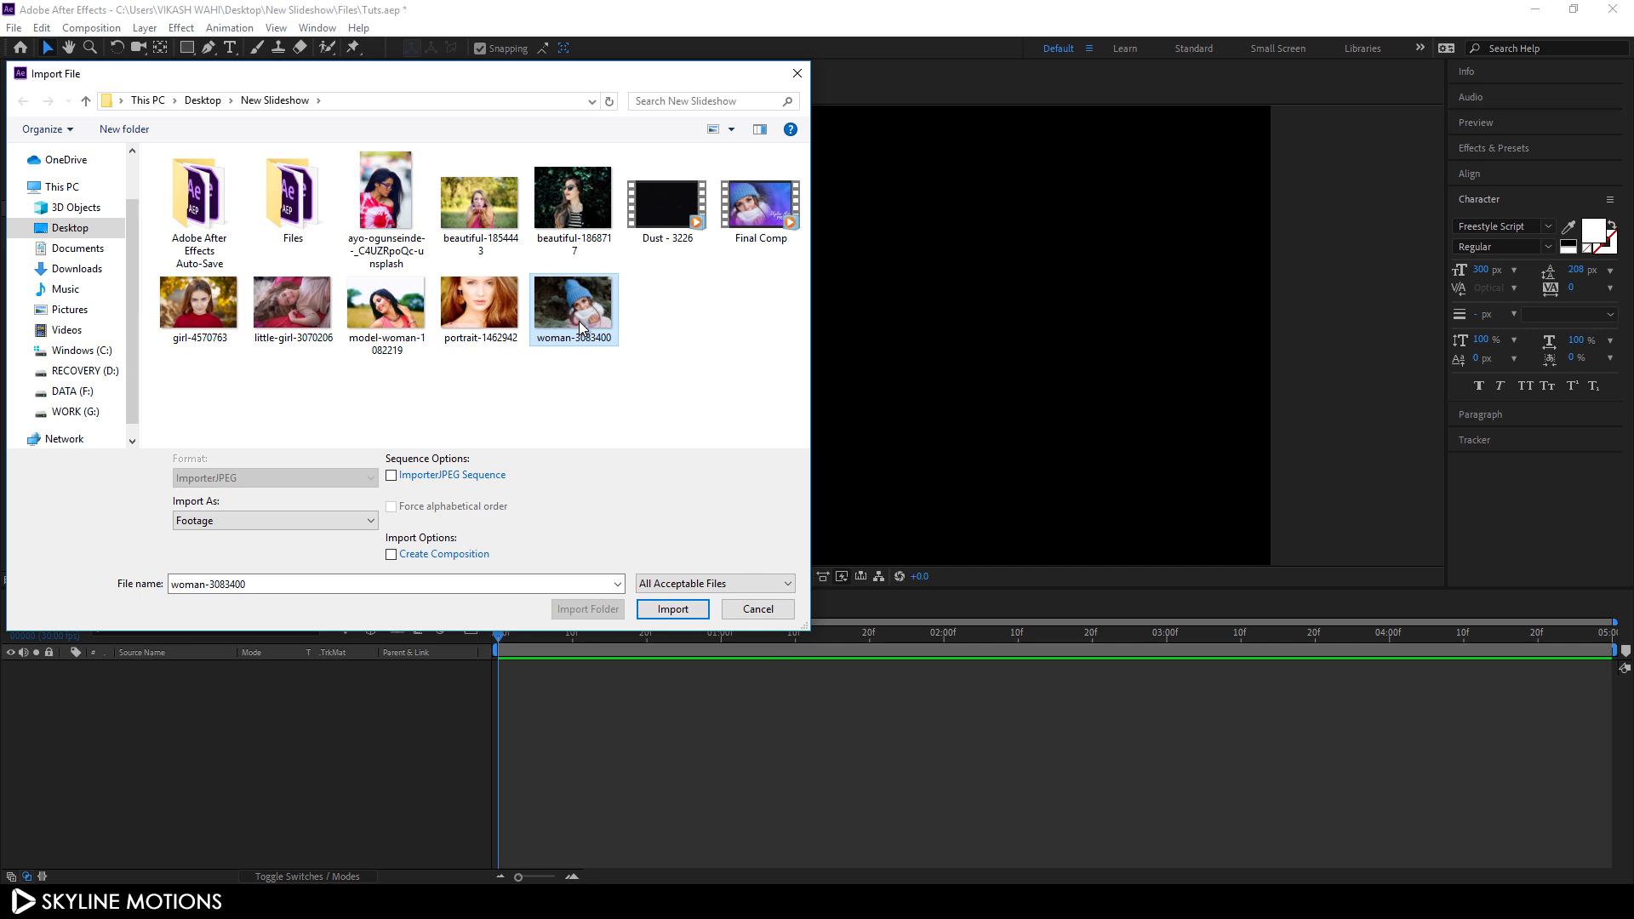
left_click(674, 609)
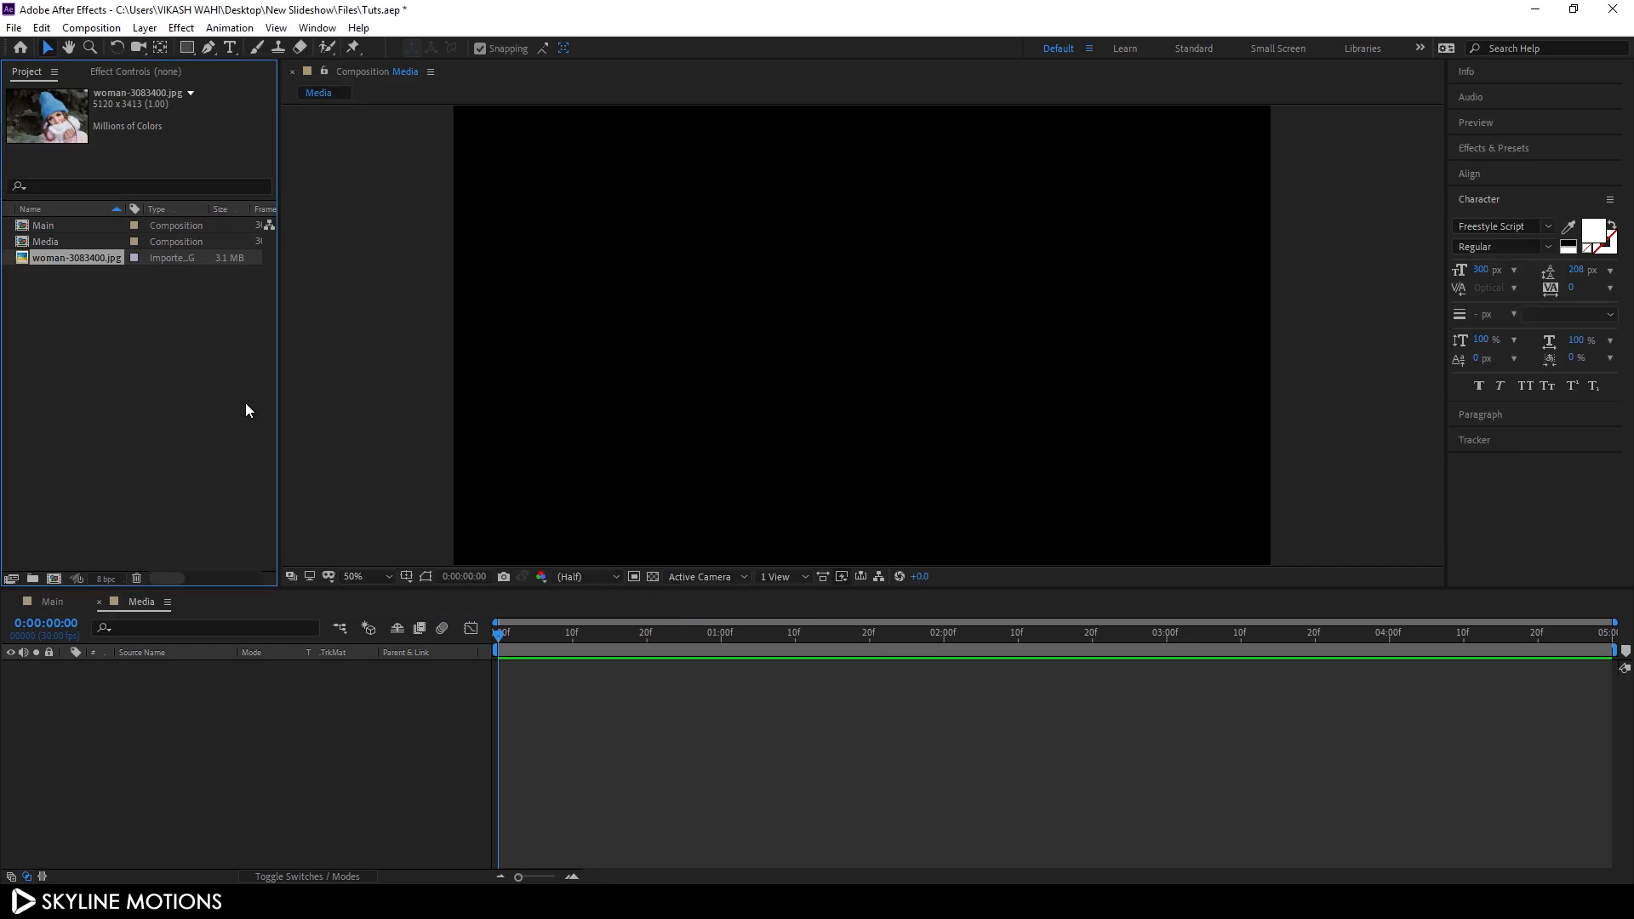
Step: Add the woman-3083400 image to the Media composition, scale it to 50%, and reposition it to frame the face
left_click_drag(83, 258, 192, 692)
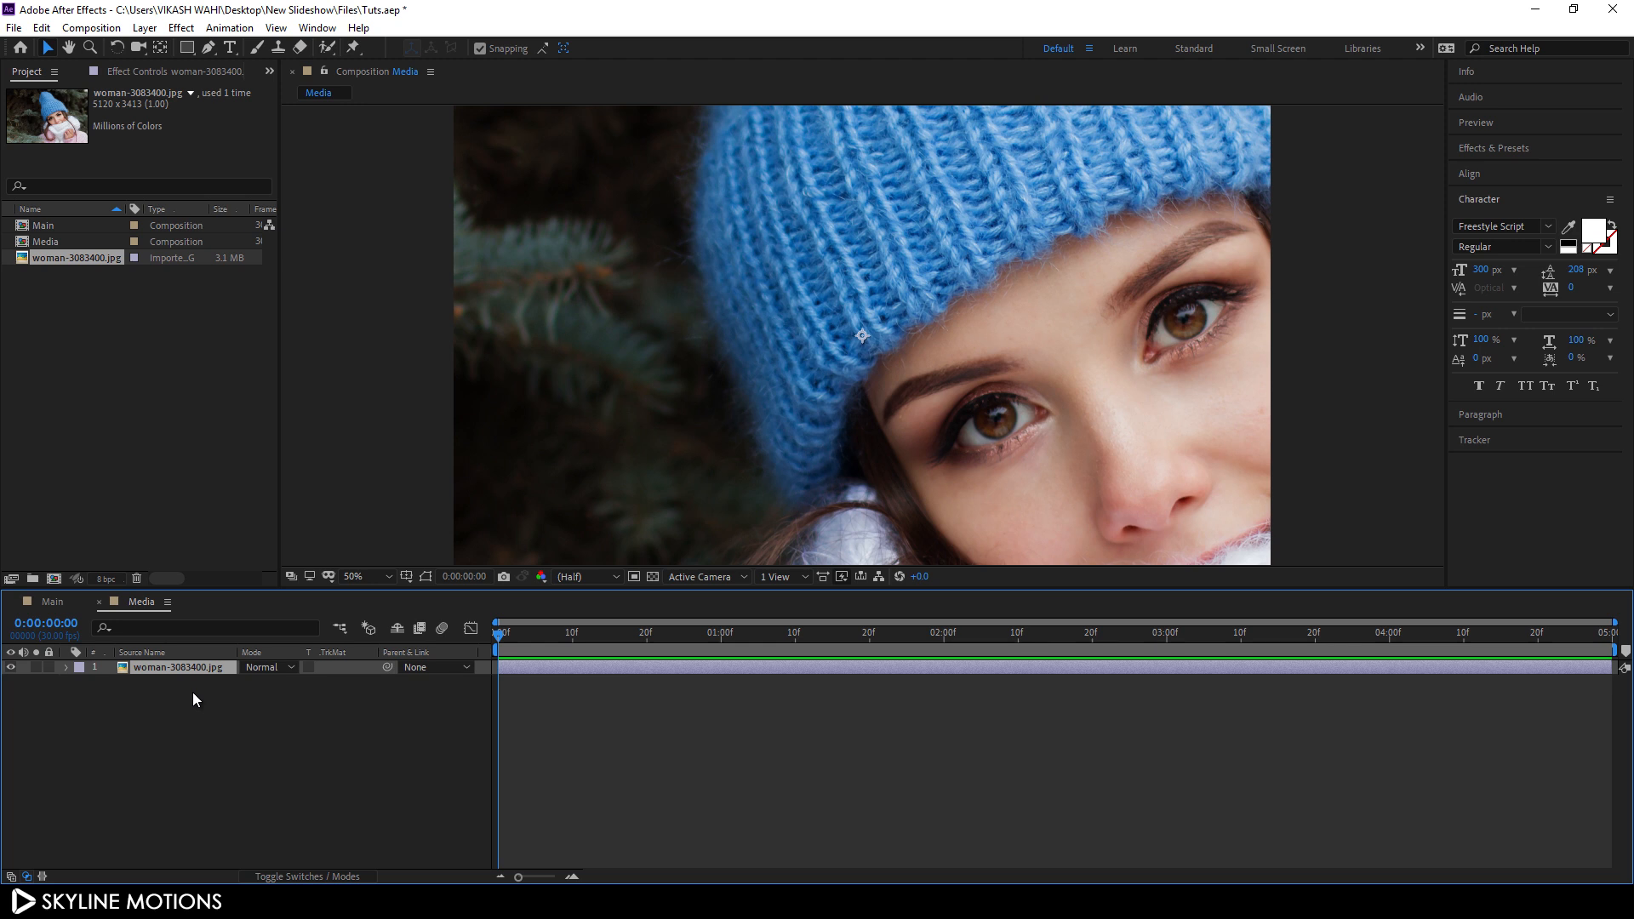
key("s")
left_click_drag(288, 682, 256, 684)
left_click(286, 682)
type("50")
key("Return")
left_click_drag(1141, 434, 1133, 401)
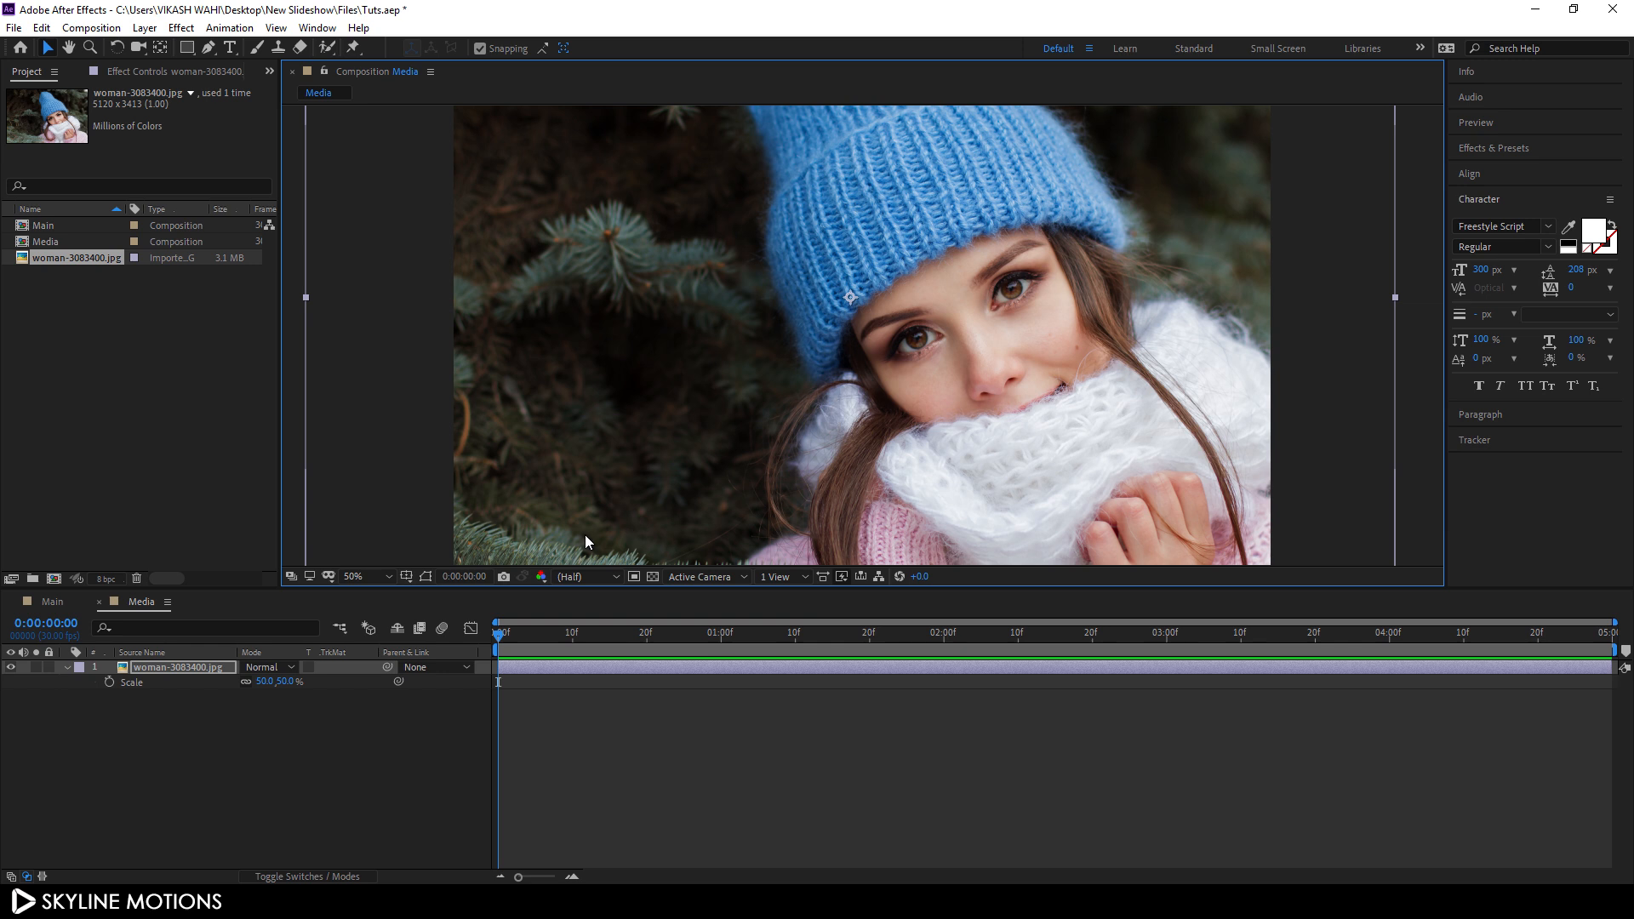
Step: Place the Media composition in the Main composition and rename its layer Media 1
left_click(52, 602)
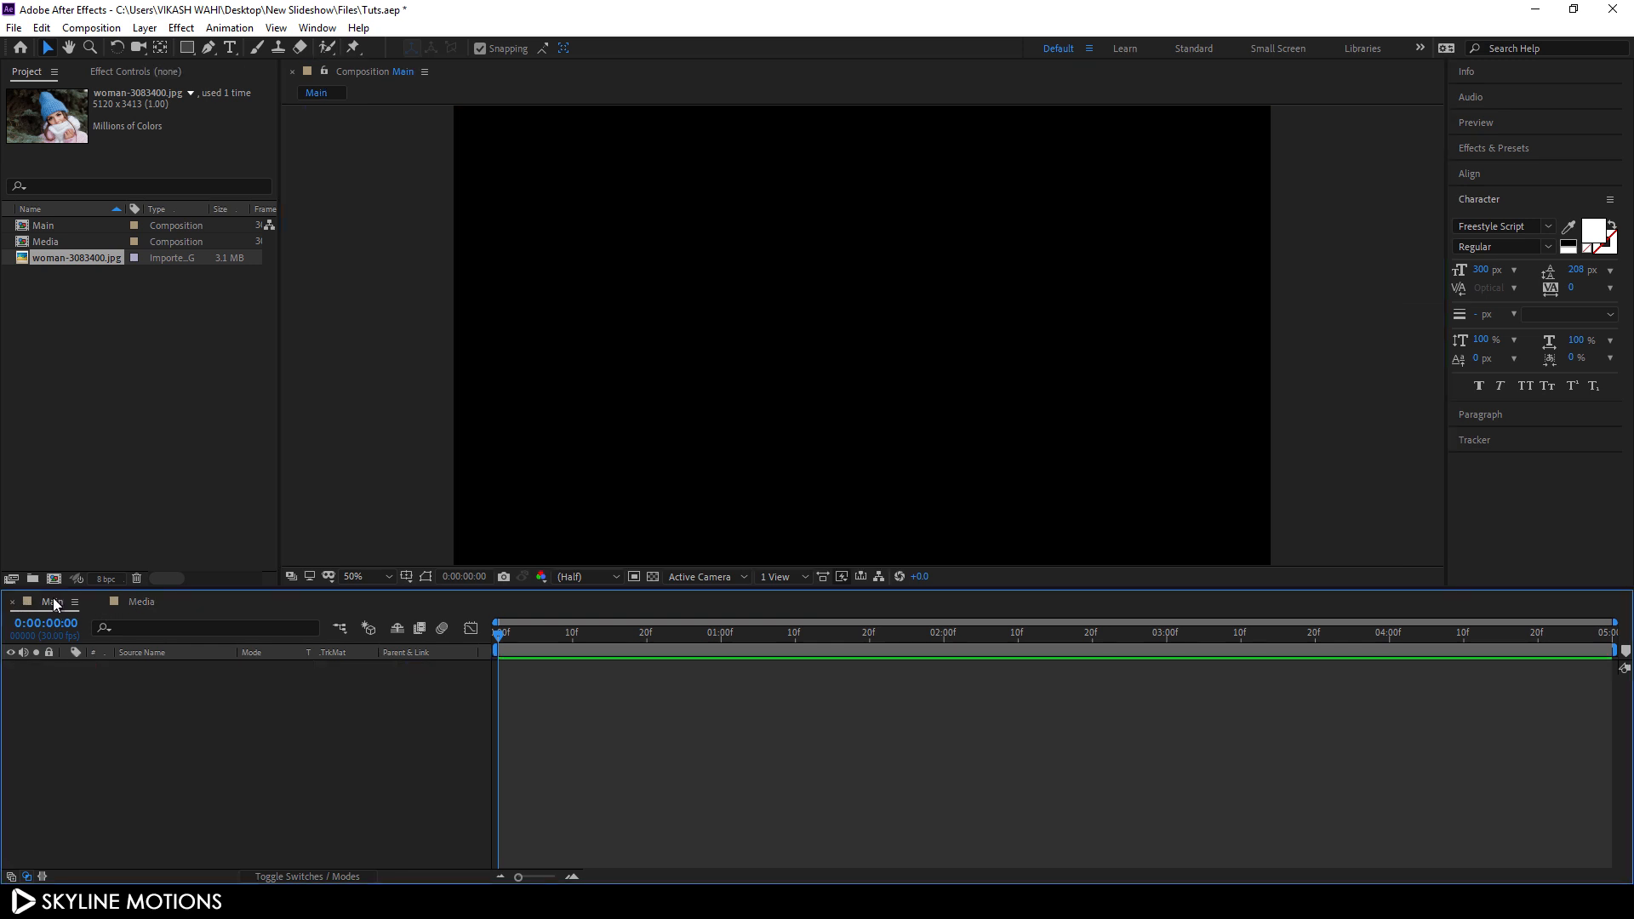
left_click_drag(85, 244, 194, 725)
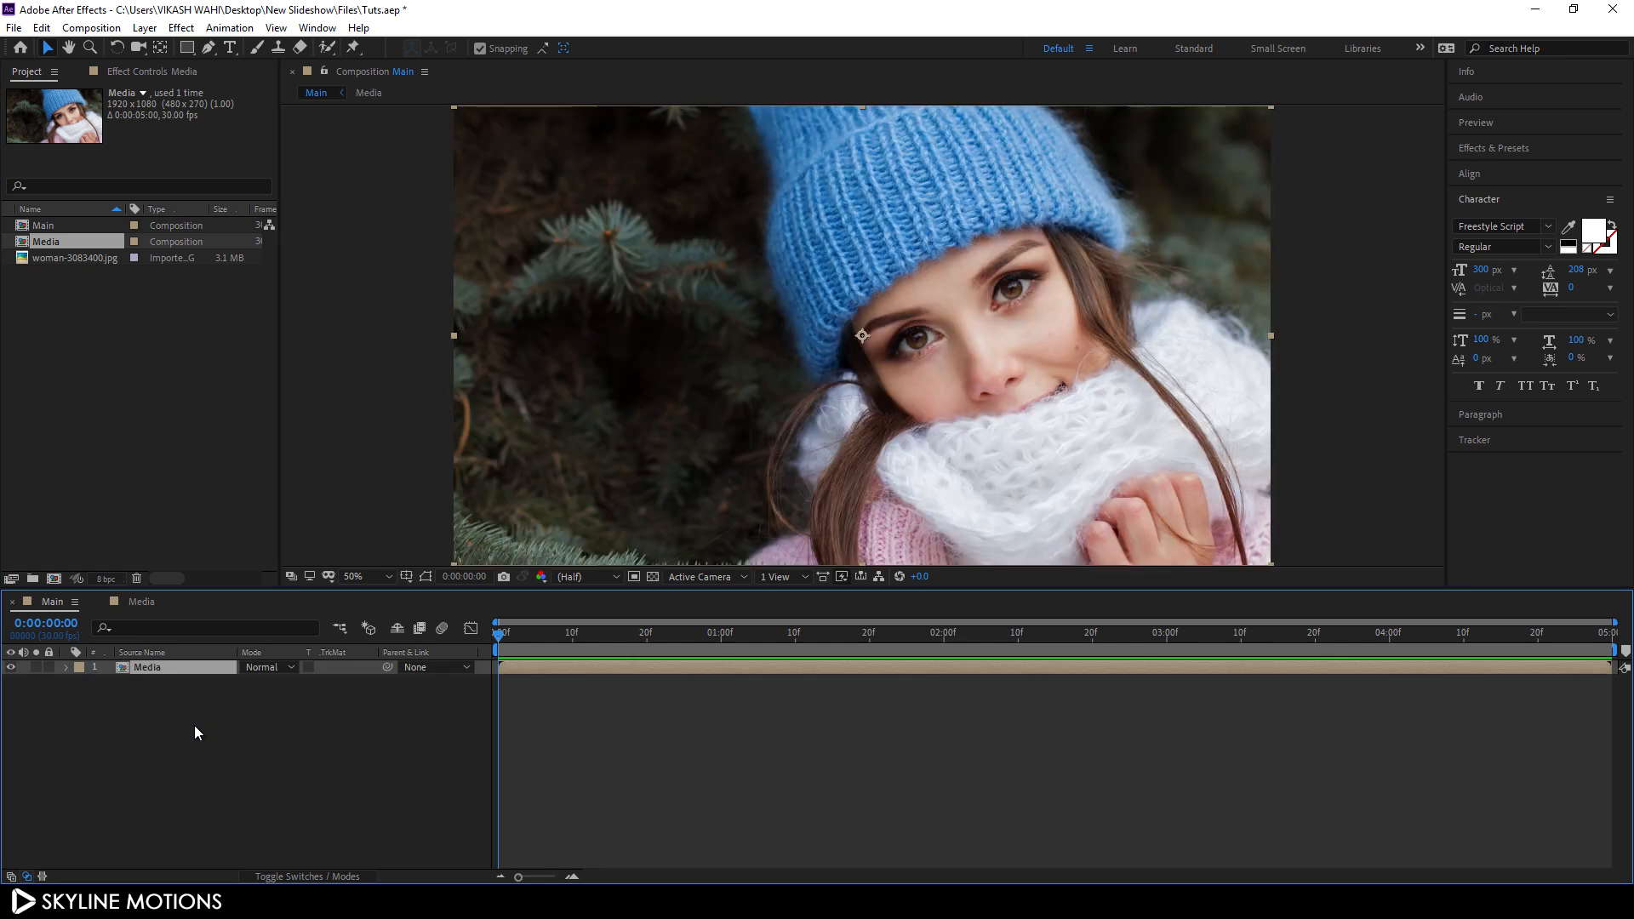
right_click(165, 670)
left_click(229, 664)
left_click(207, 668)
type("1")
key("Return")
Step: Duplicate the Media 1 layer and hide the upper copy
key("ctrl+d")
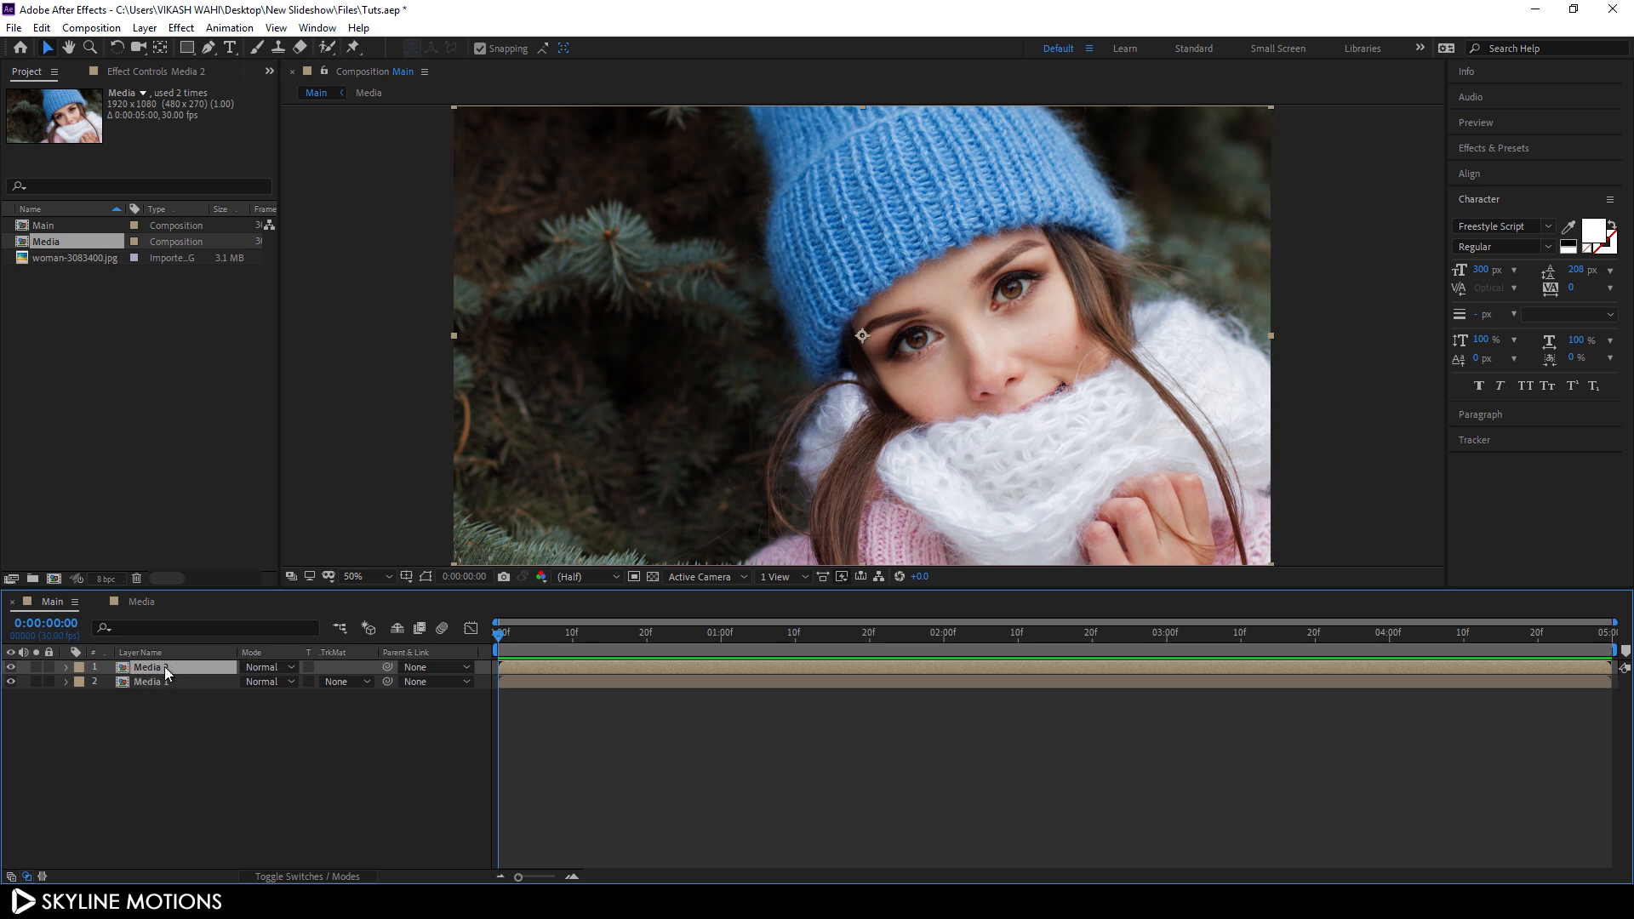
left_click(11, 668)
Step: Scale the Media 1 layer to 200% and shift it slightly up and to the right in the frame
left_click(154, 682)
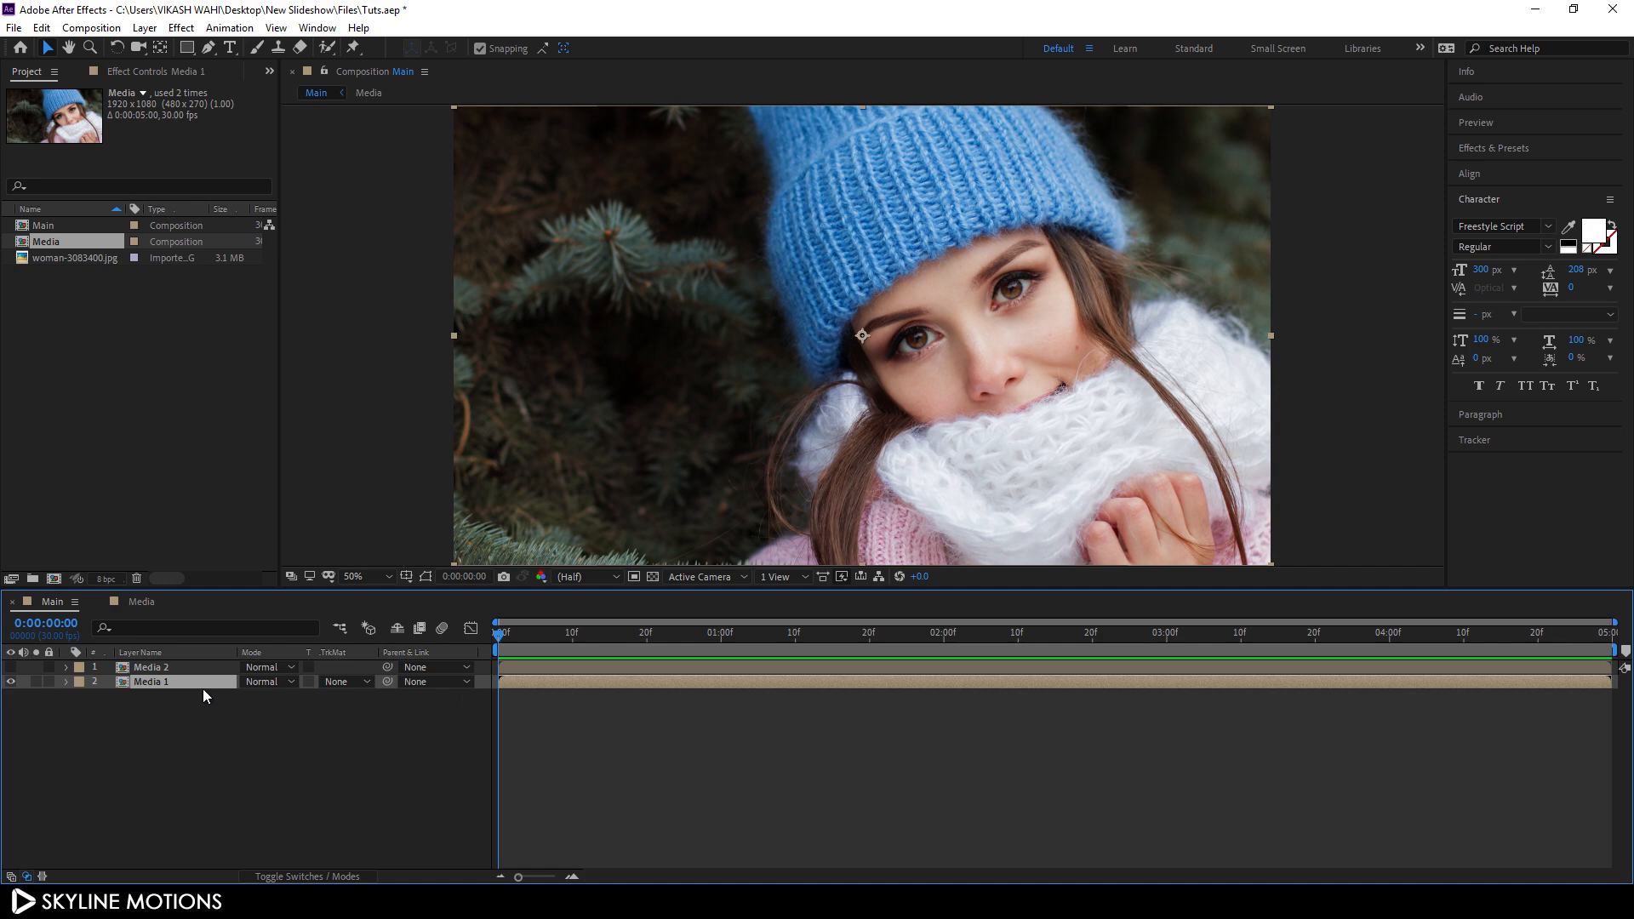
key("s")
left_click_drag(292, 696, 362, 704)
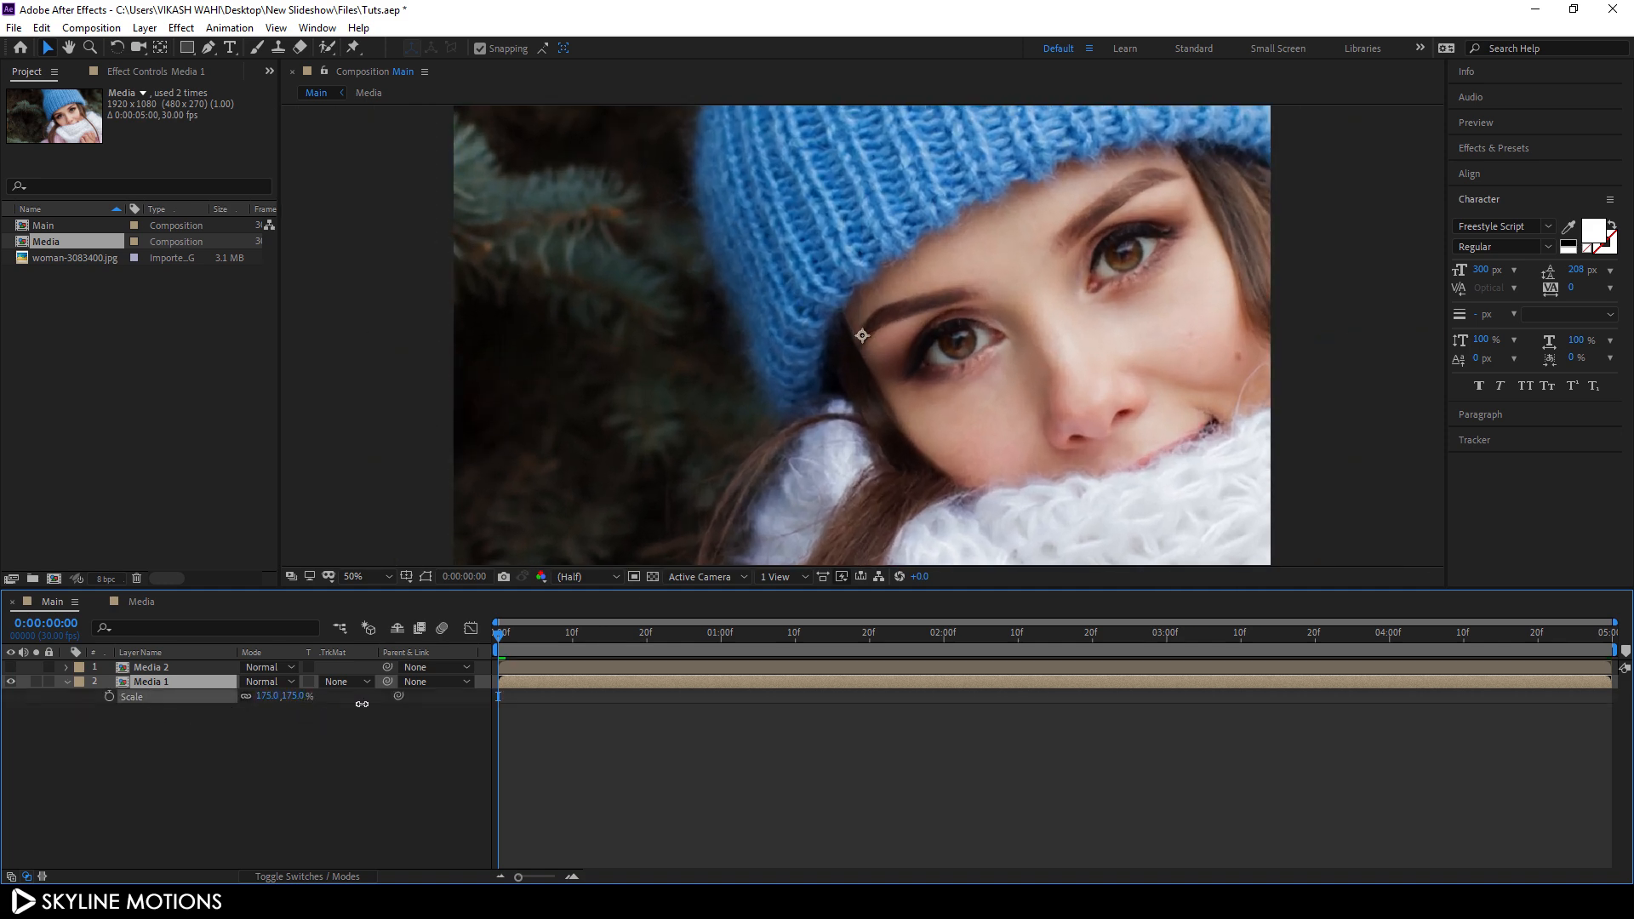
left_click(292, 697)
type("10")
type("00")
key("Return")
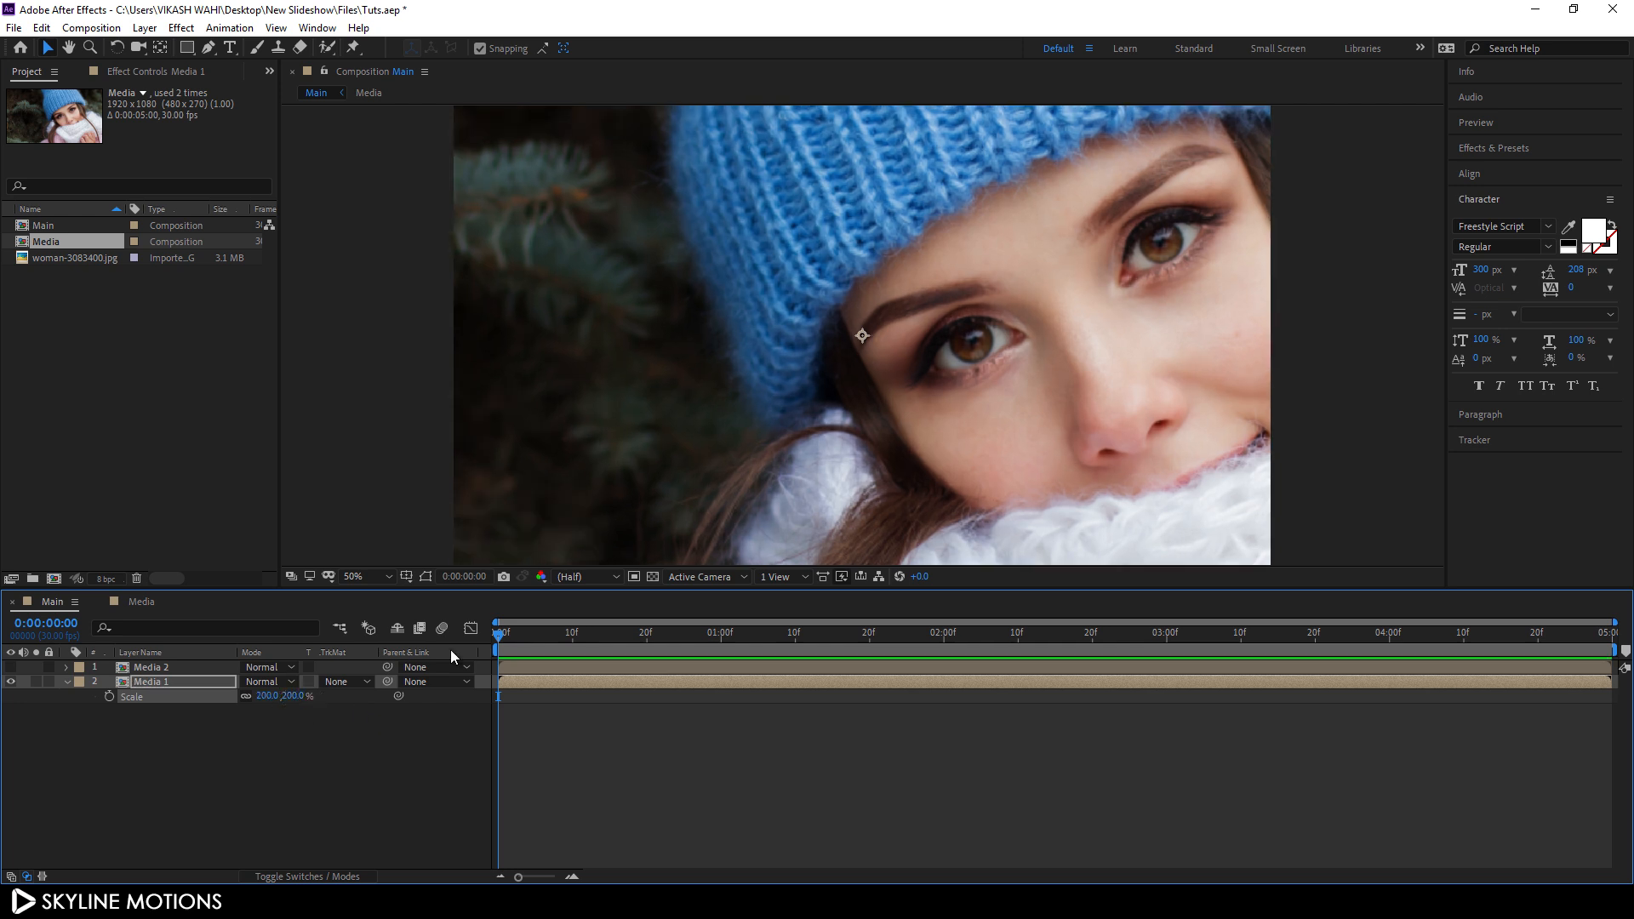
left_click(1128, 423)
left_click_drag(1128, 423, 1150, 413)
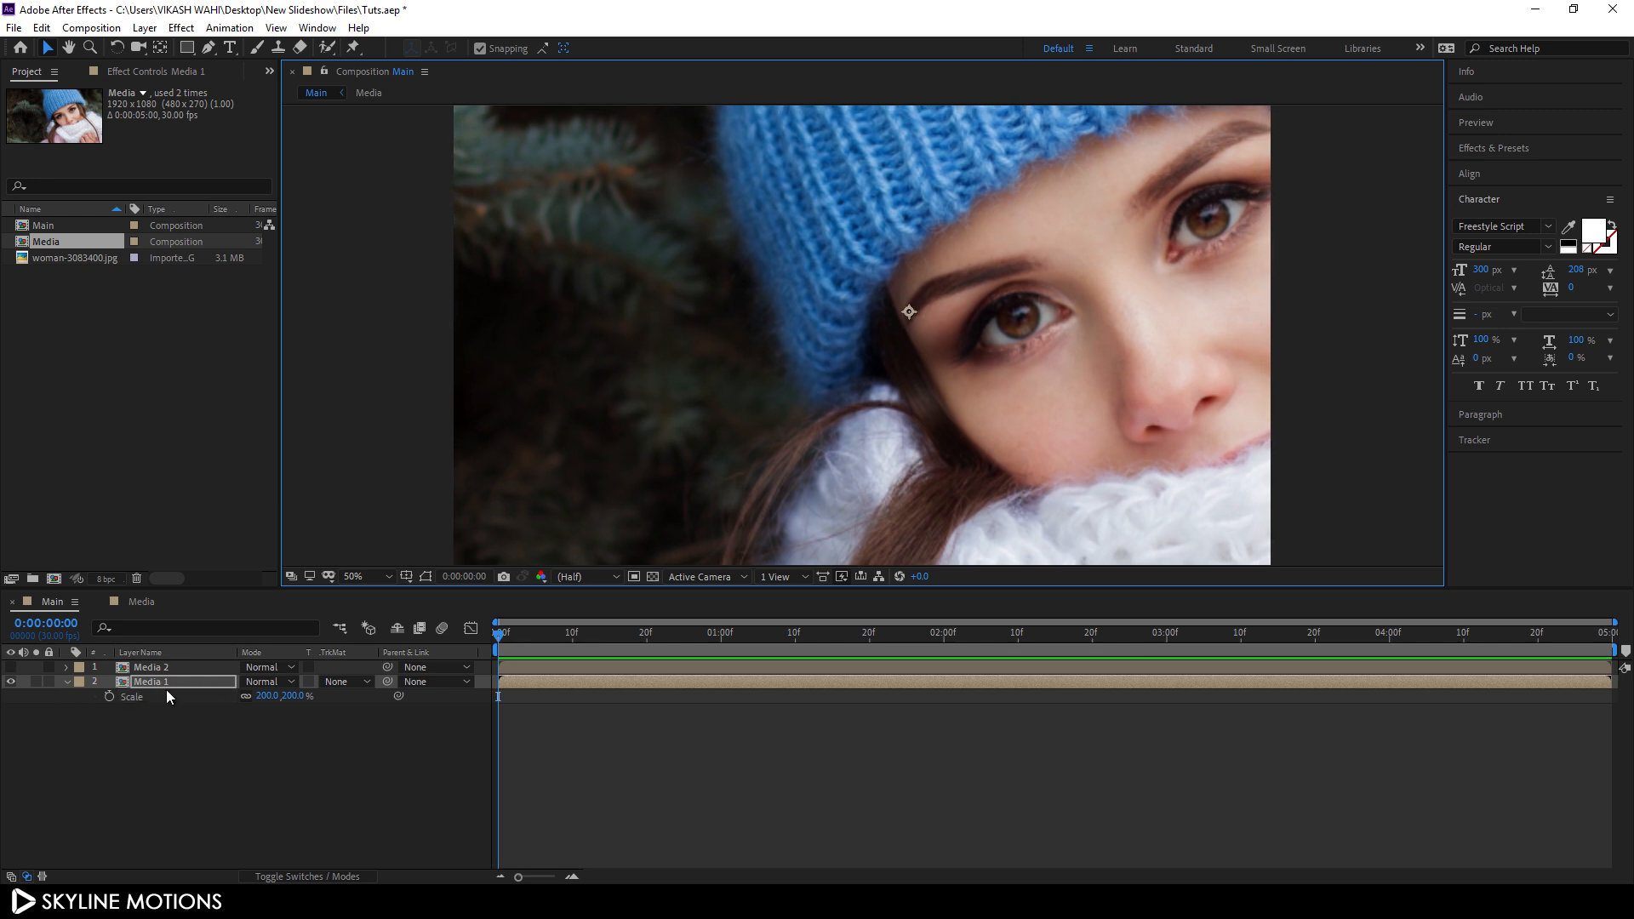
Step: Set Scale and Rotation keyframes on Media 1 at the last frame, 0:00:04:29
left_click_drag(962, 647, 1606, 647)
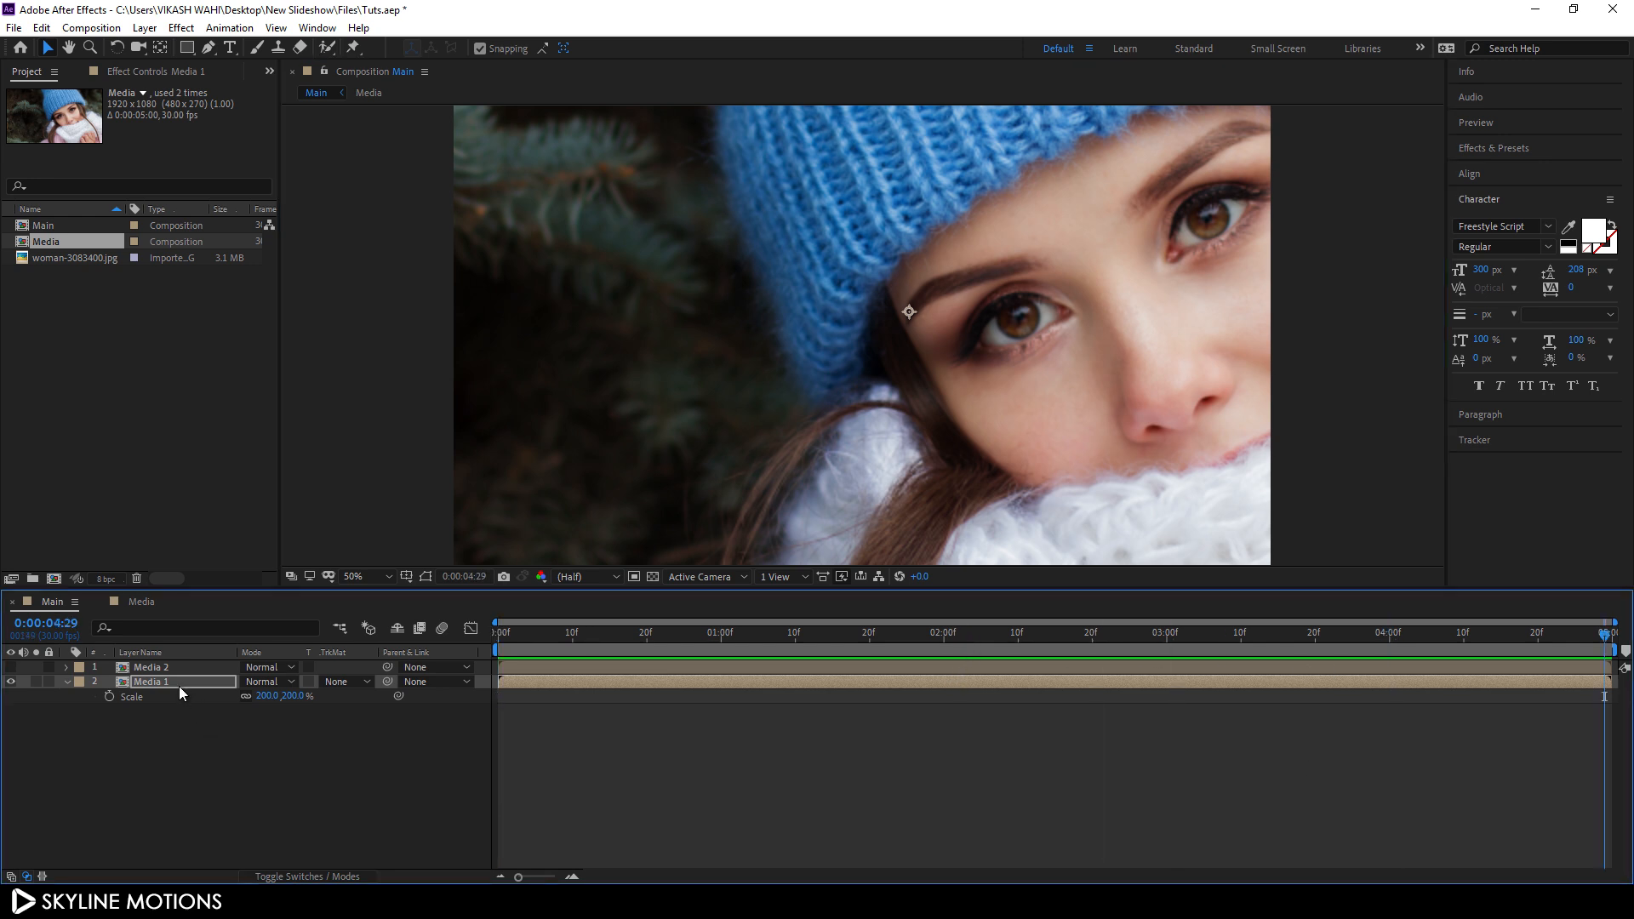
key("shift+r")
left_click(109, 696)
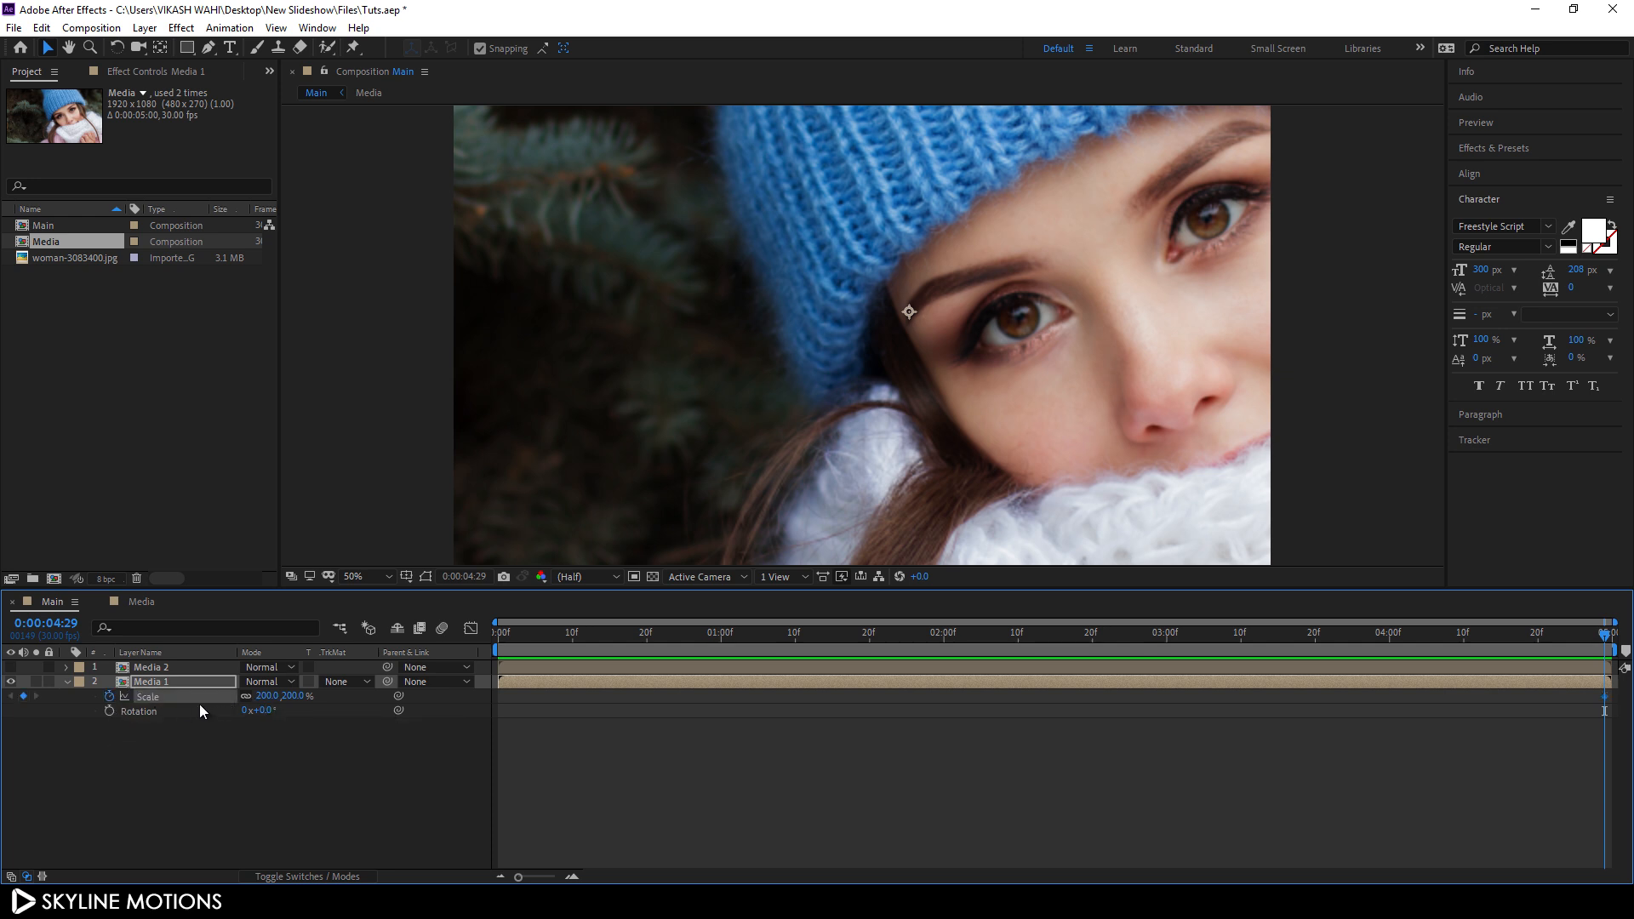
left_click(109, 712)
Step: Keyframe Media 1 at 0:00:00:00 with a Rotation of 5° and a Scale of 210%, and scrub through the animation
left_click_drag(1044, 637, 477, 642)
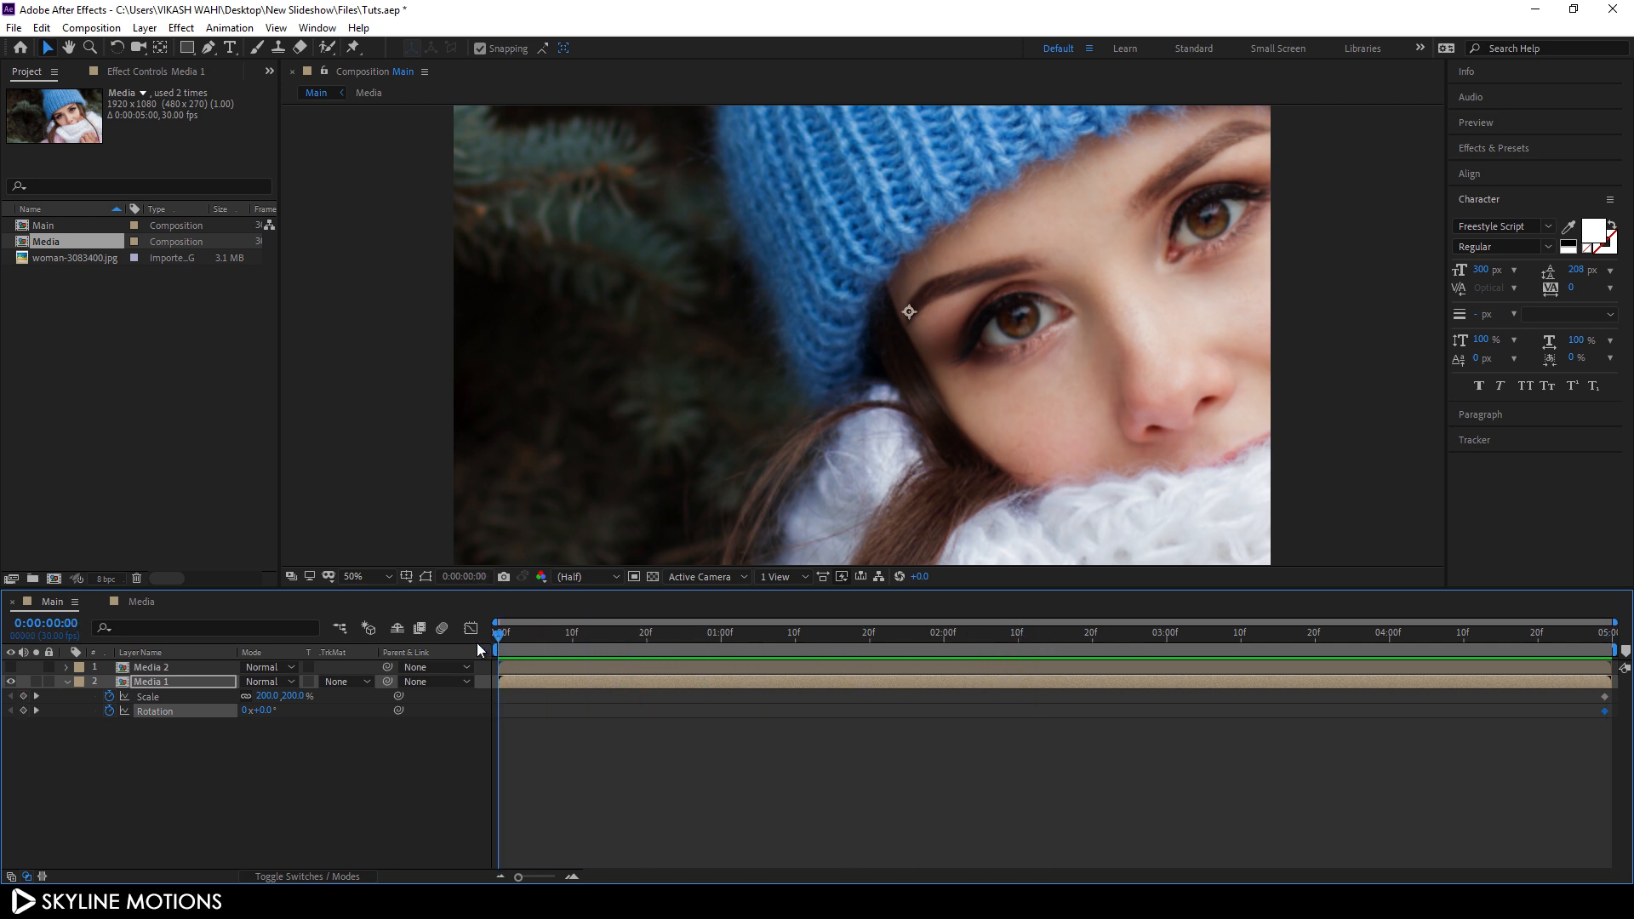
left_click(267, 711)
type("5")
key("Return")
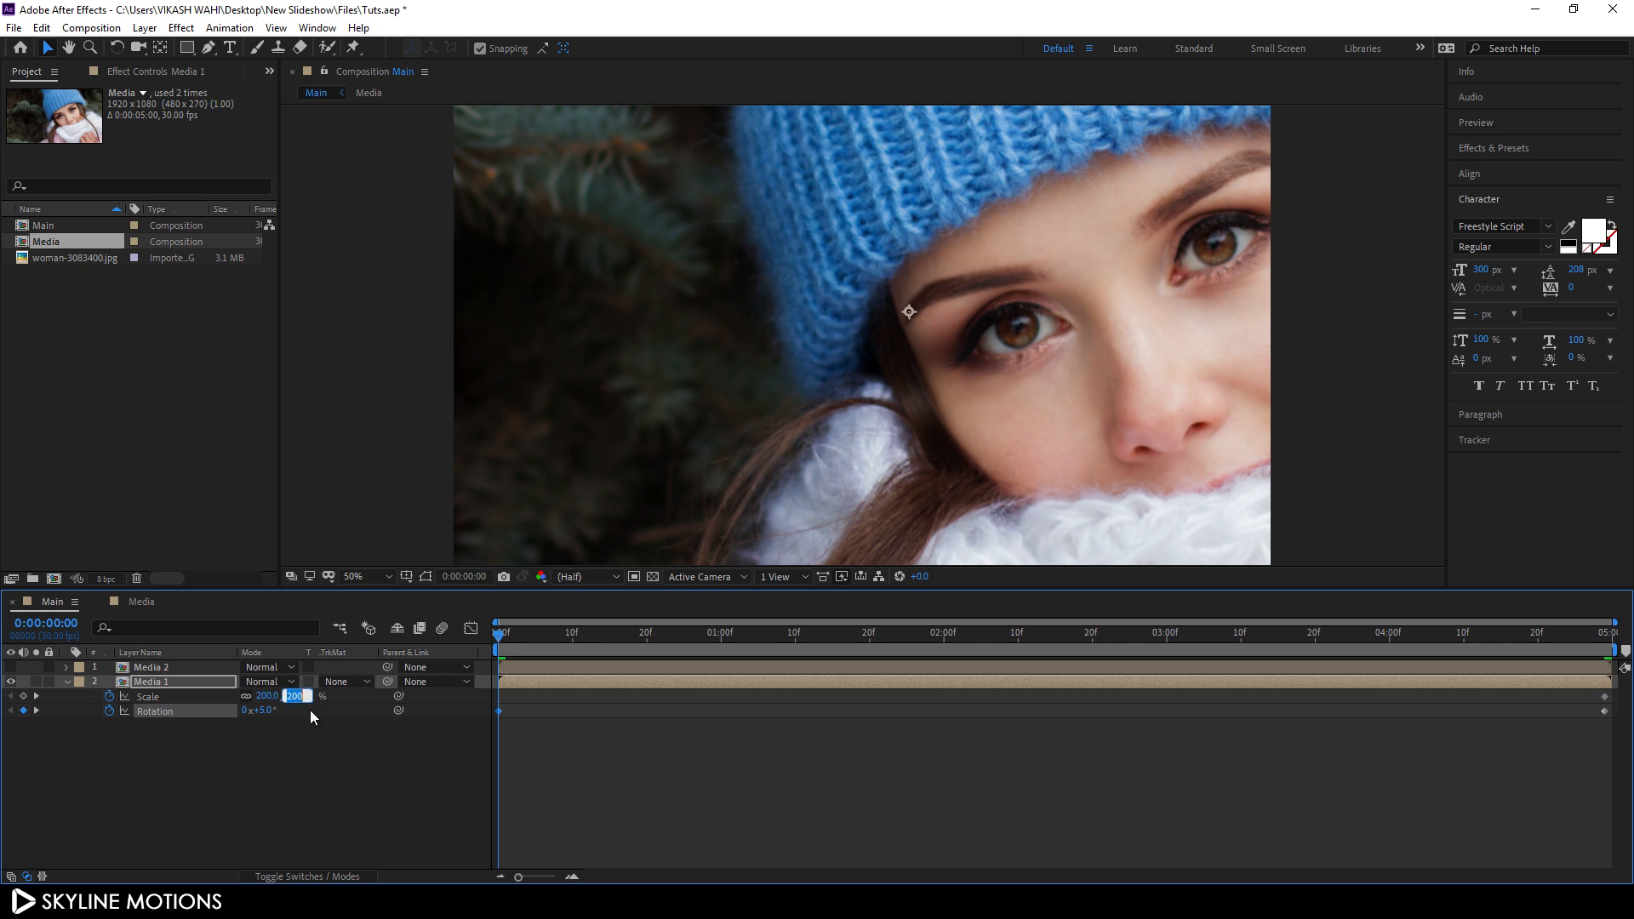
type("210")
key("Return")
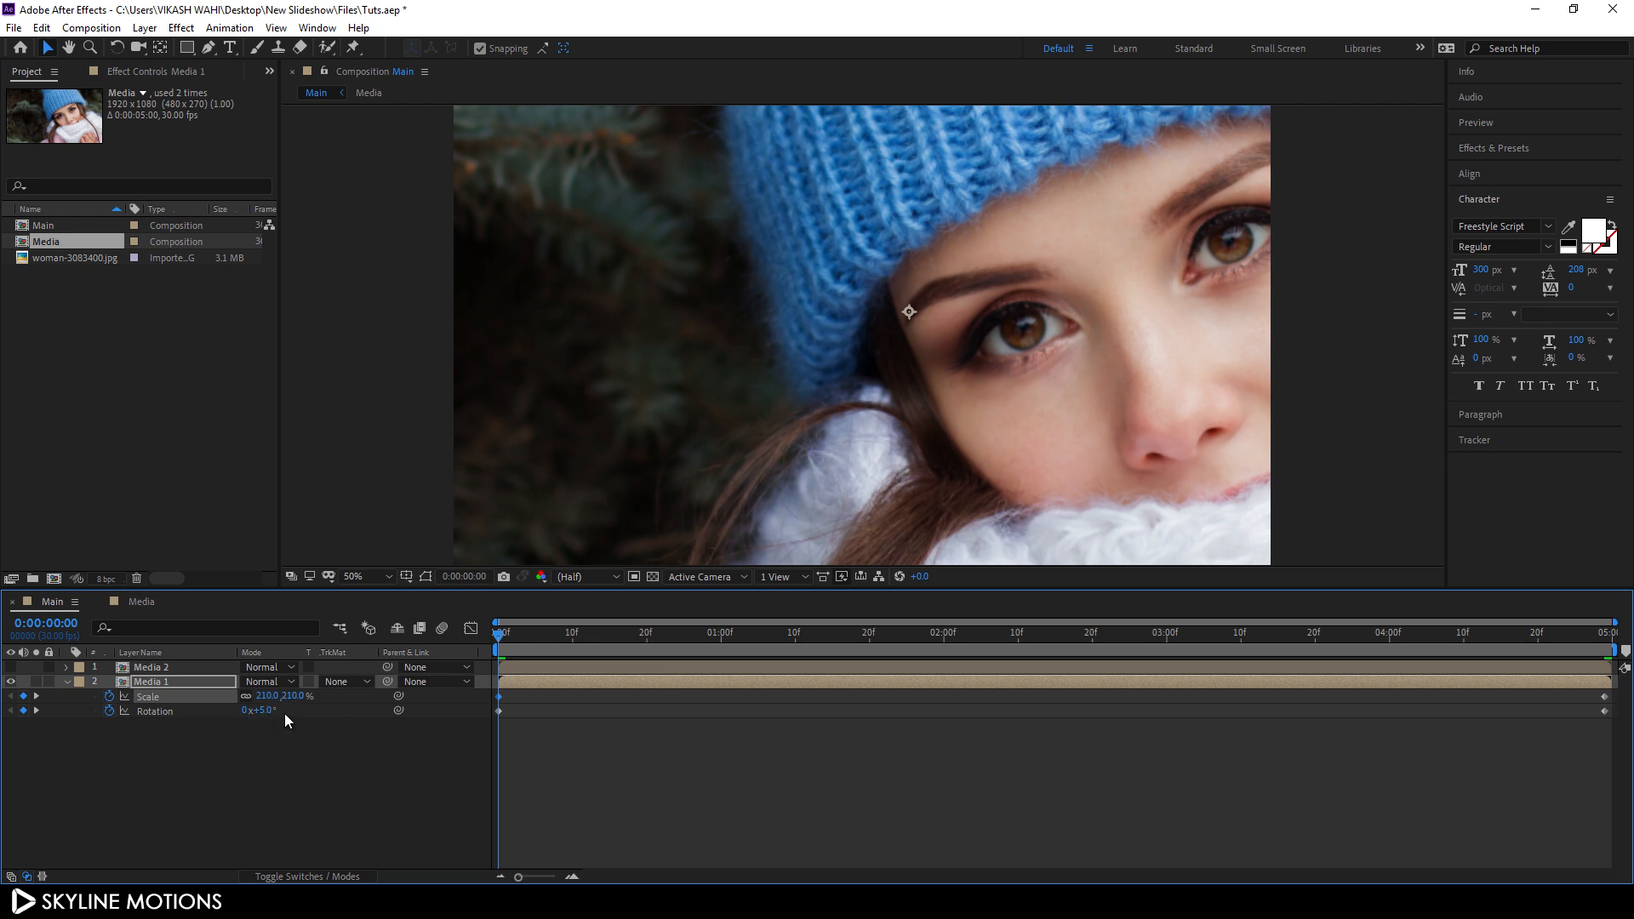
left_click_drag(515, 640, 1599, 715)
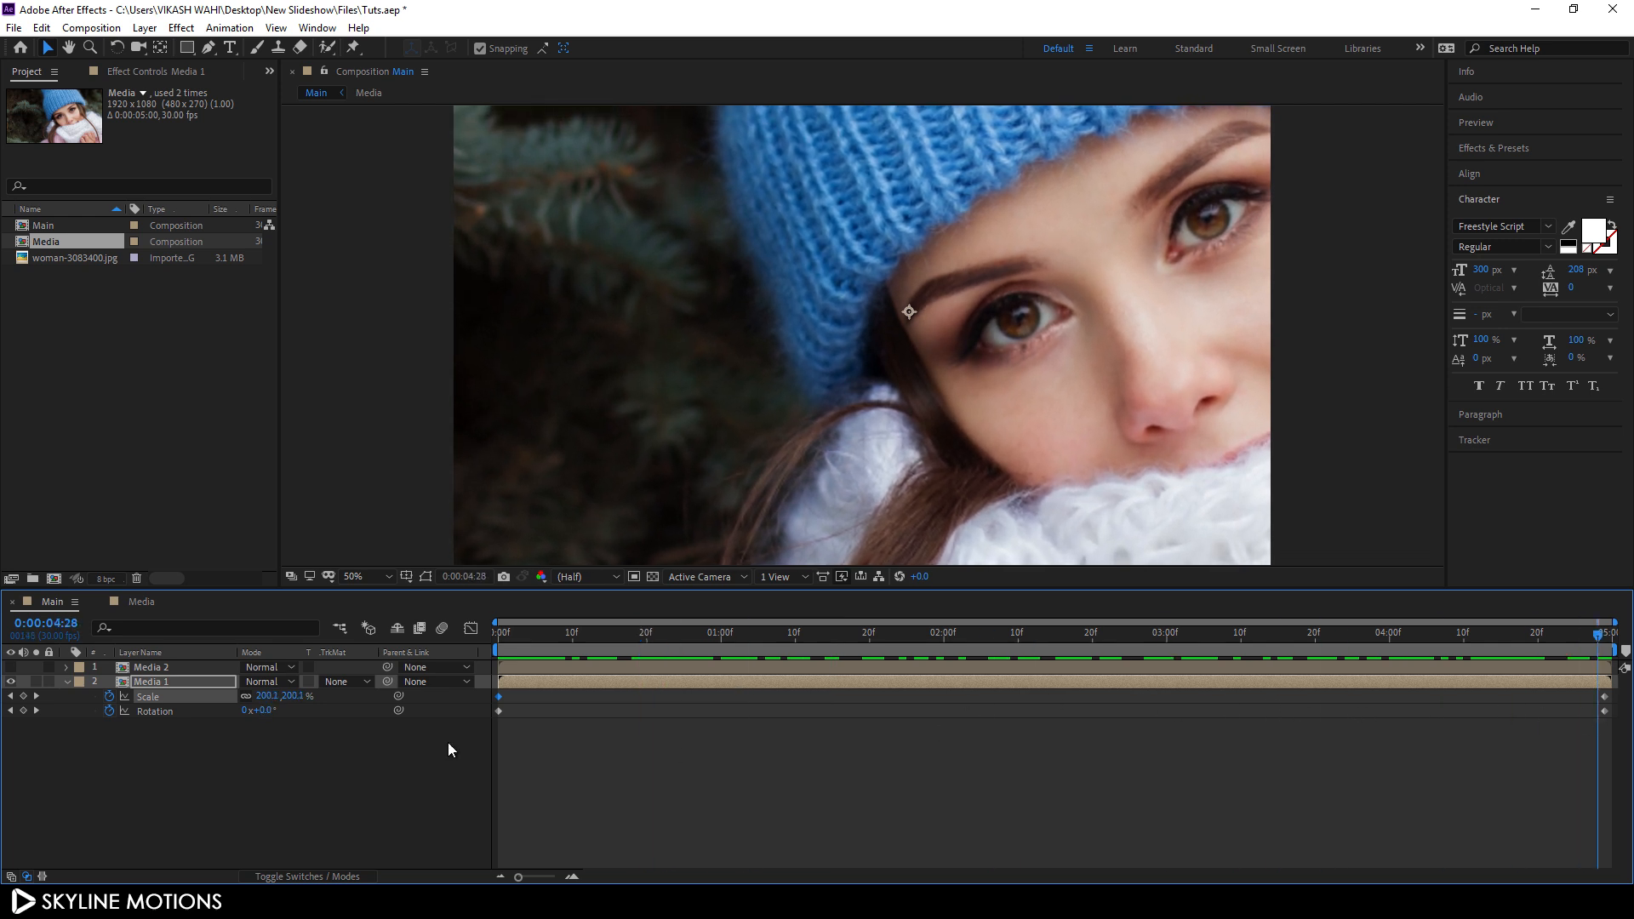
left_click(66, 682)
Step: Apply the Tint effect to the Media 1 layer
left_click(172, 684)
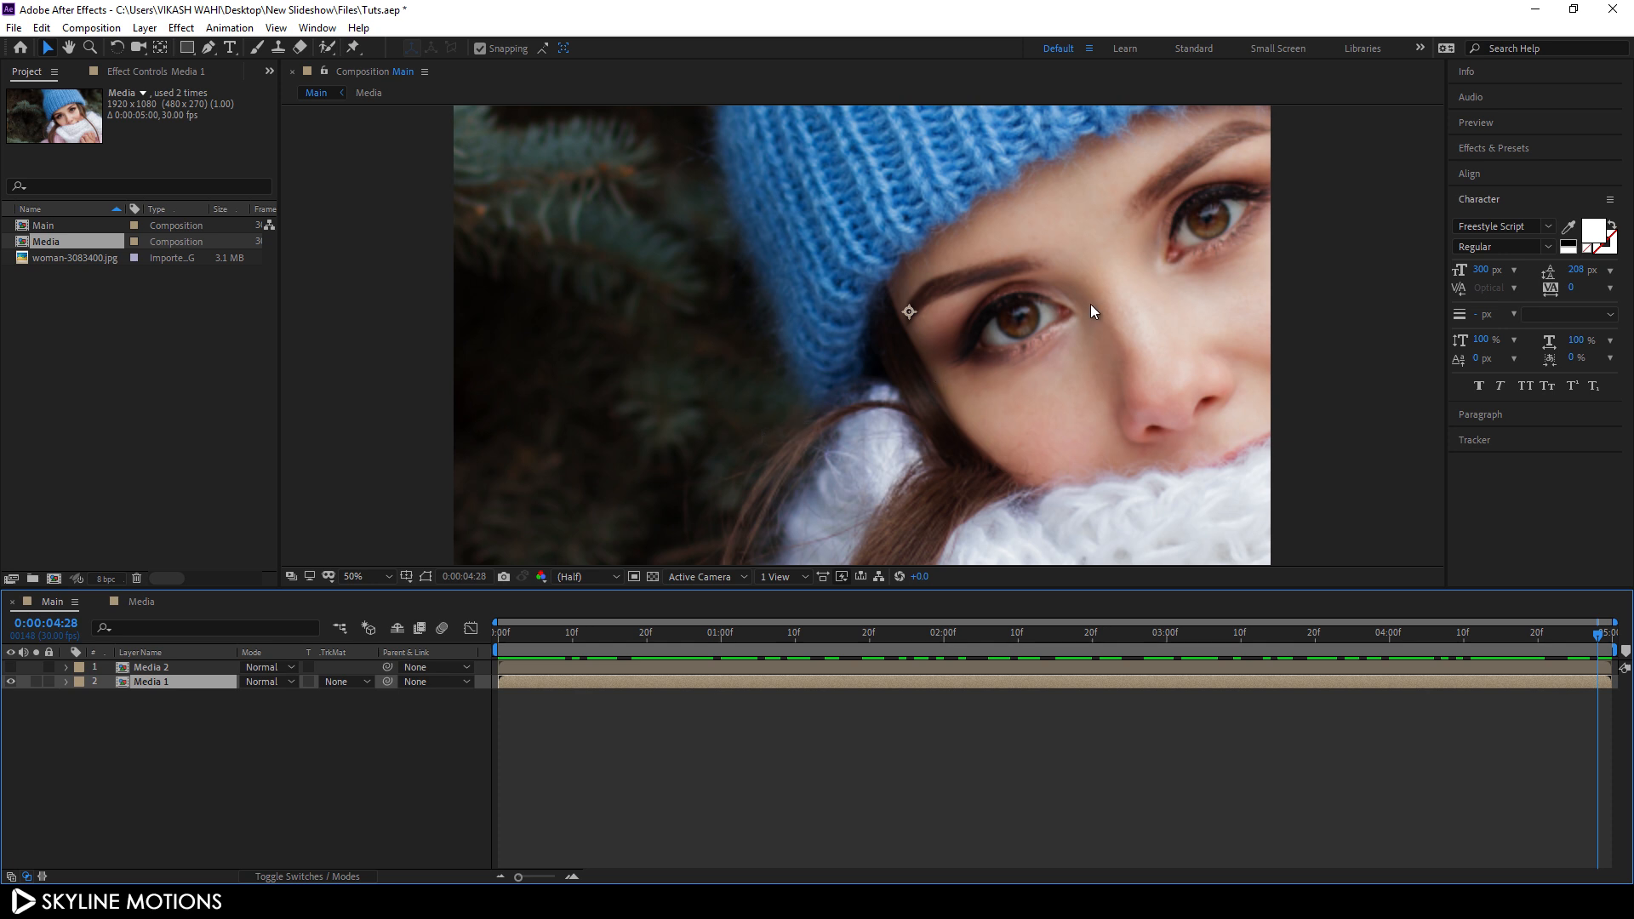
left_click(1544, 152)
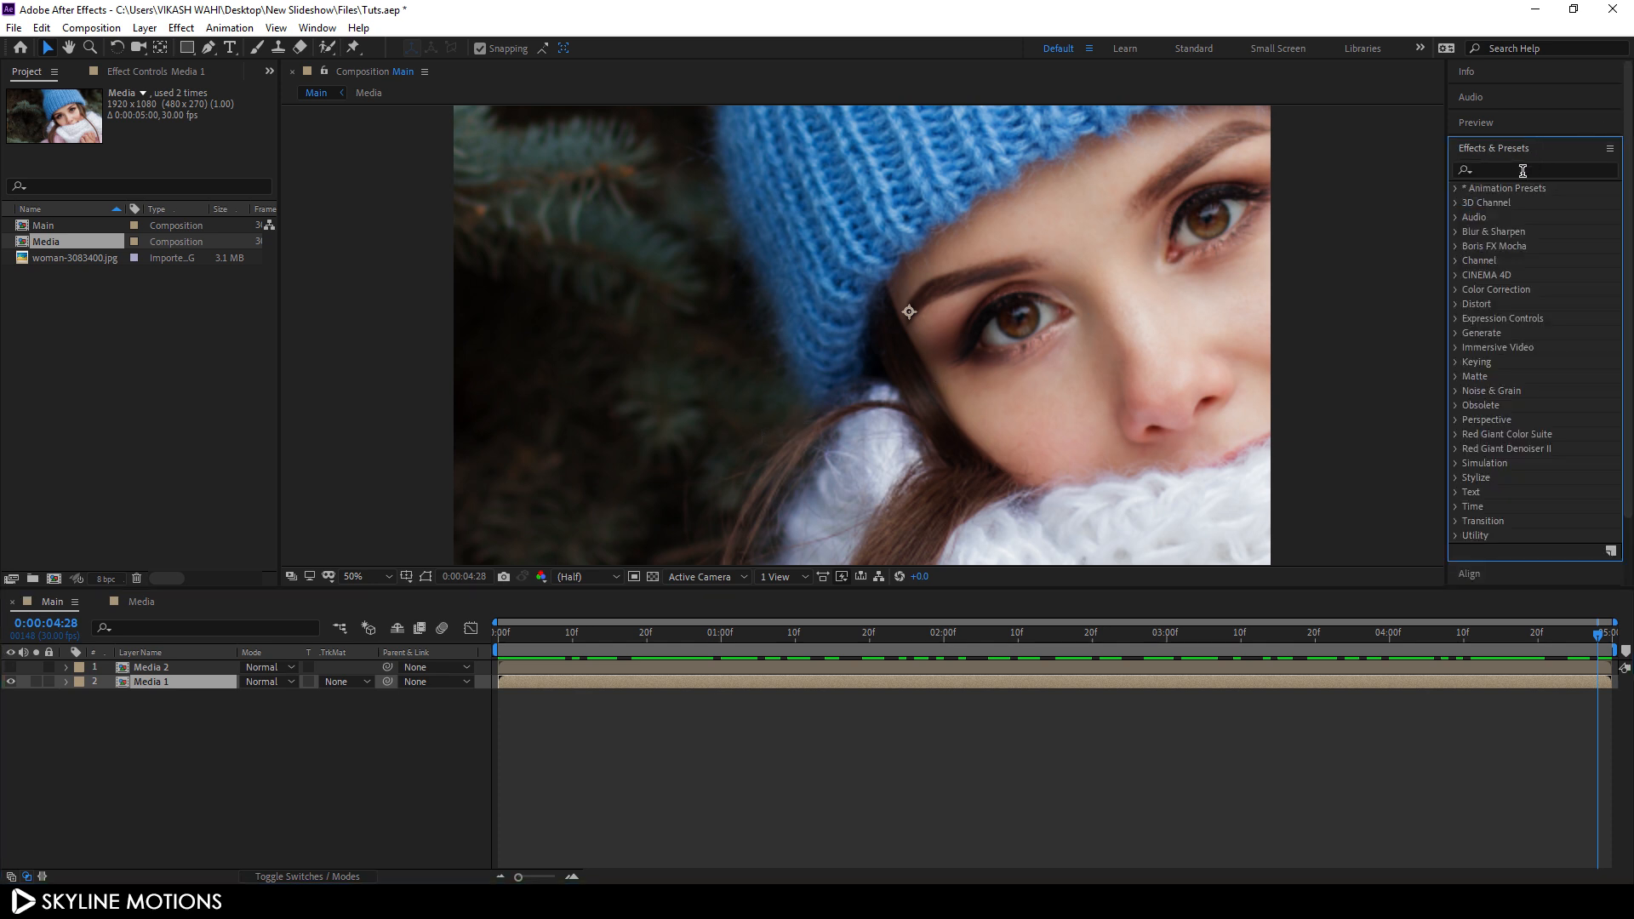
left_click(1518, 172)
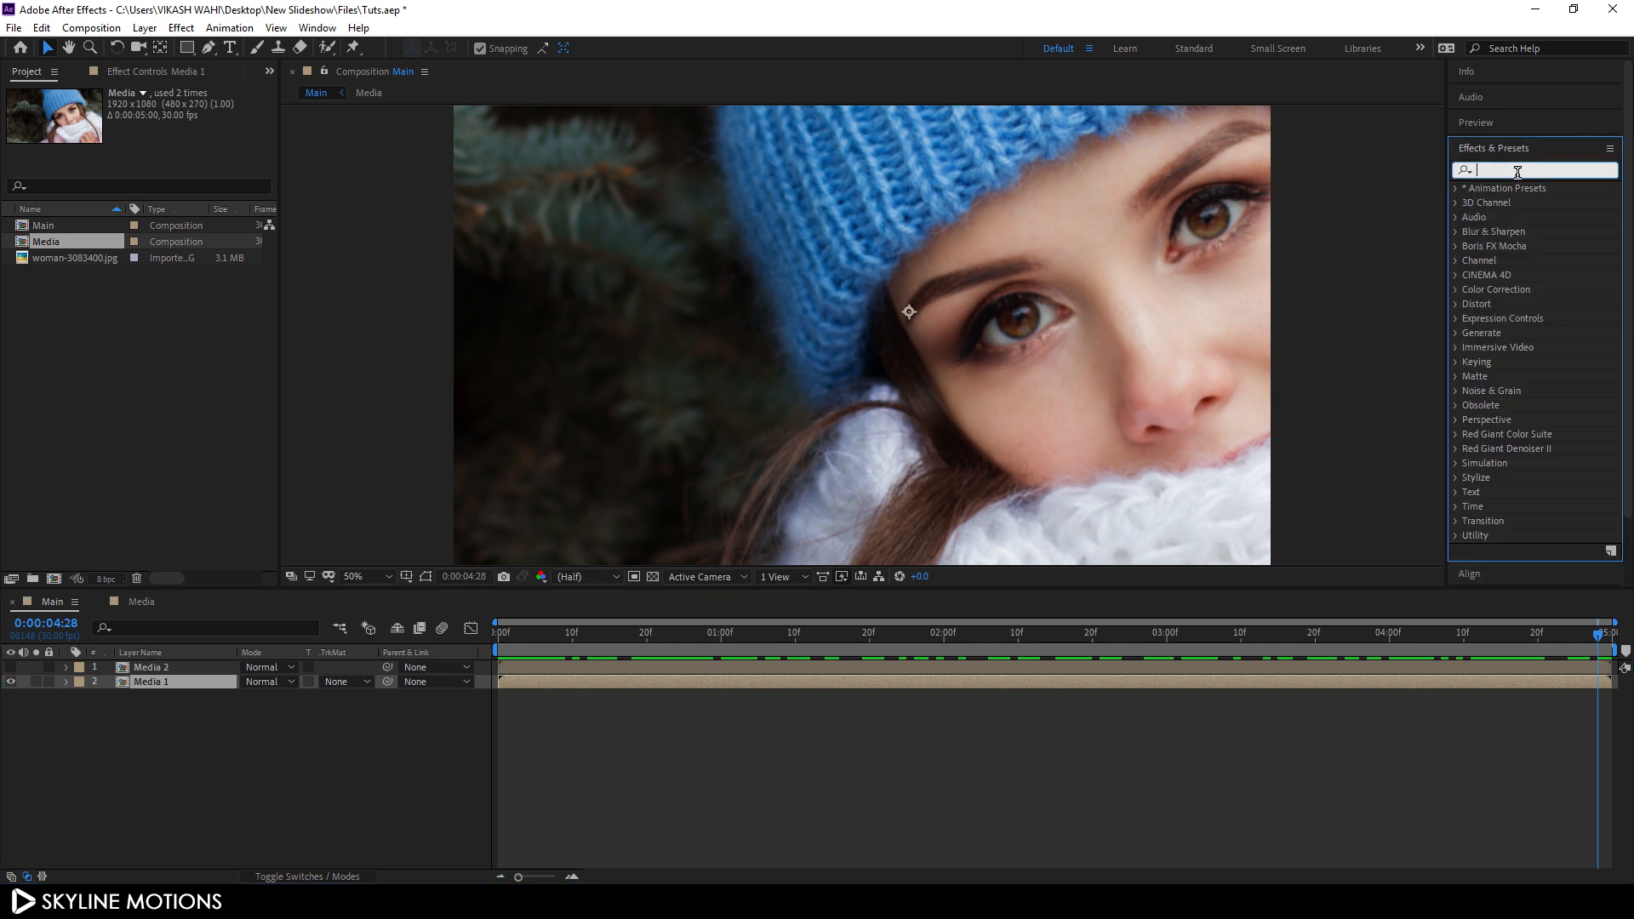
type("tint")
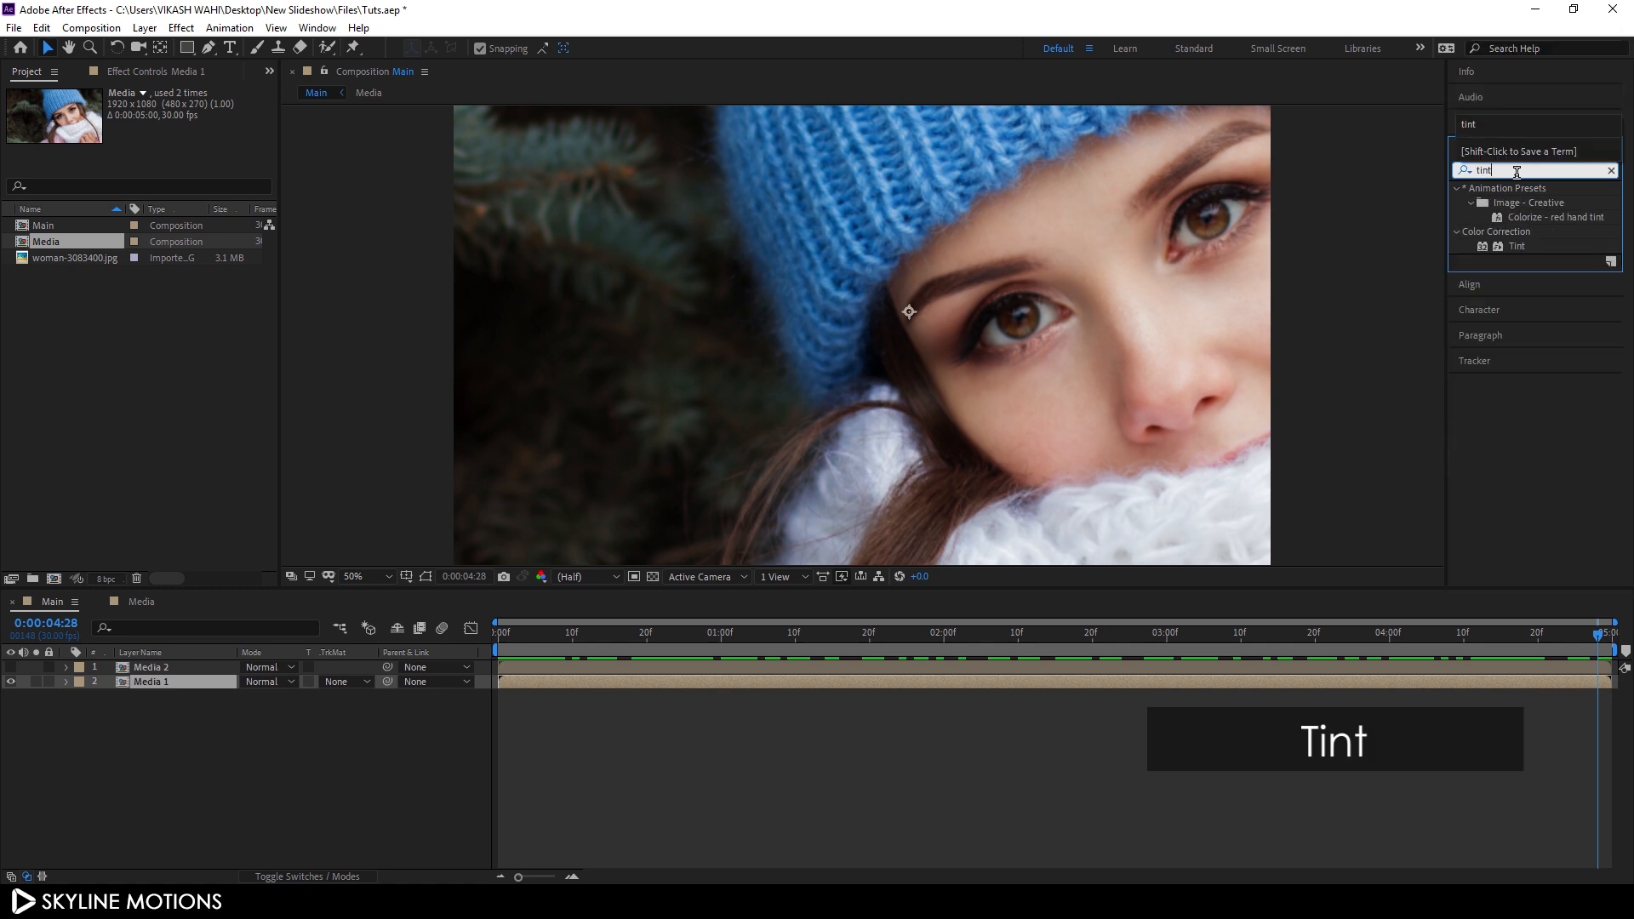
left_click_drag(1515, 247, 968, 342)
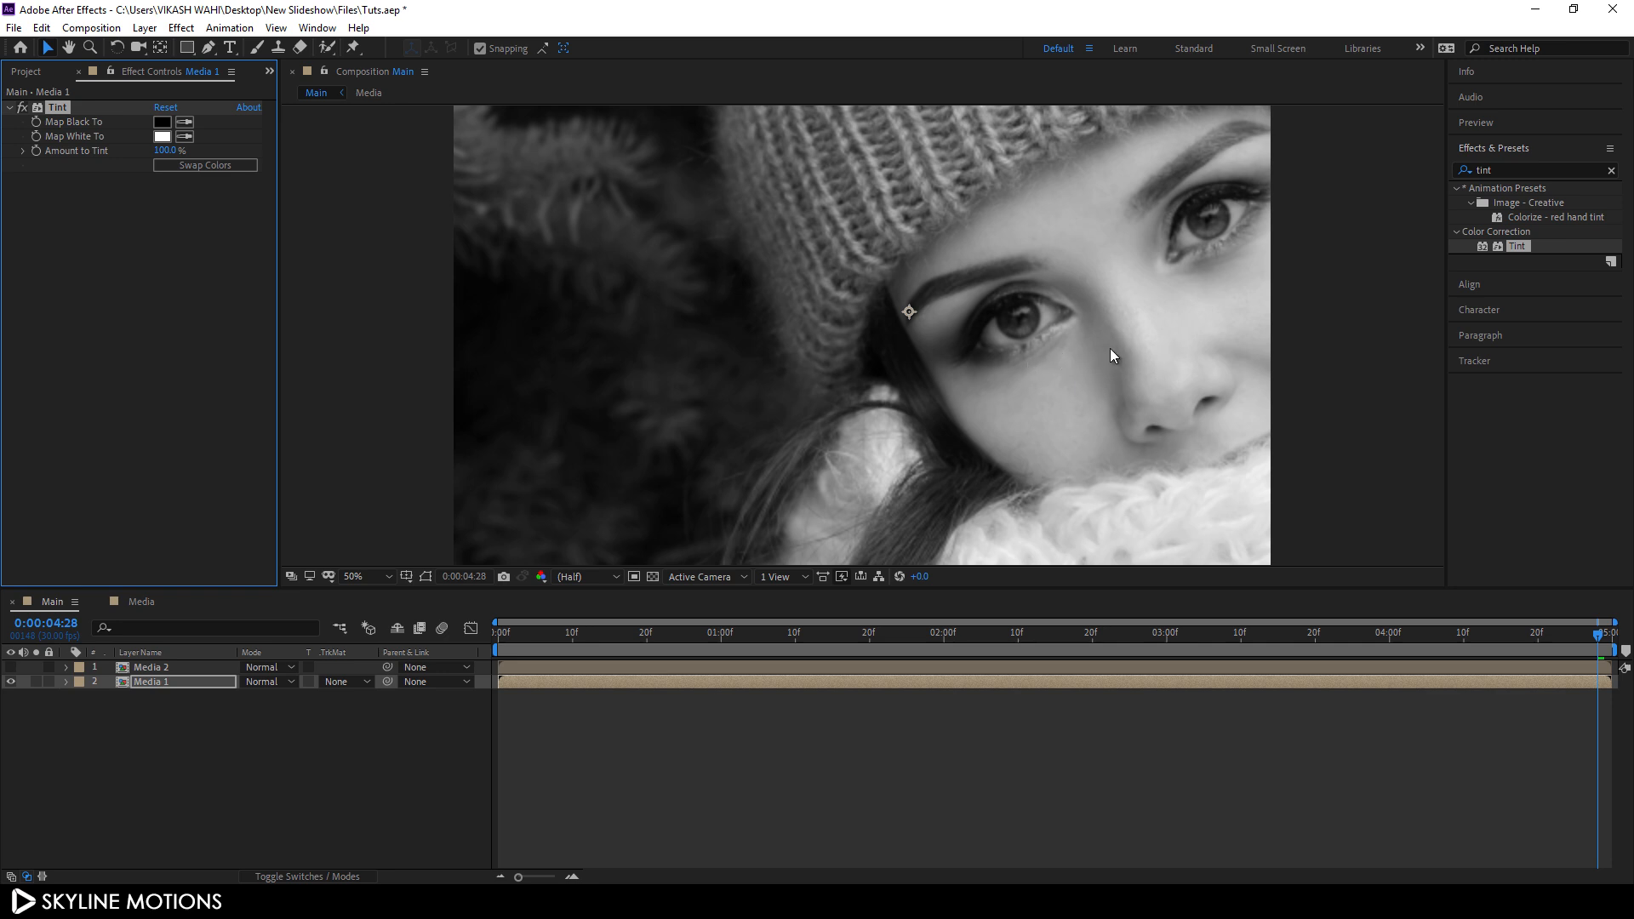
Step: Find the Directional Blur effect and apply it to the Media 1 layer
left_click(1614, 171)
left_click(1560, 170)
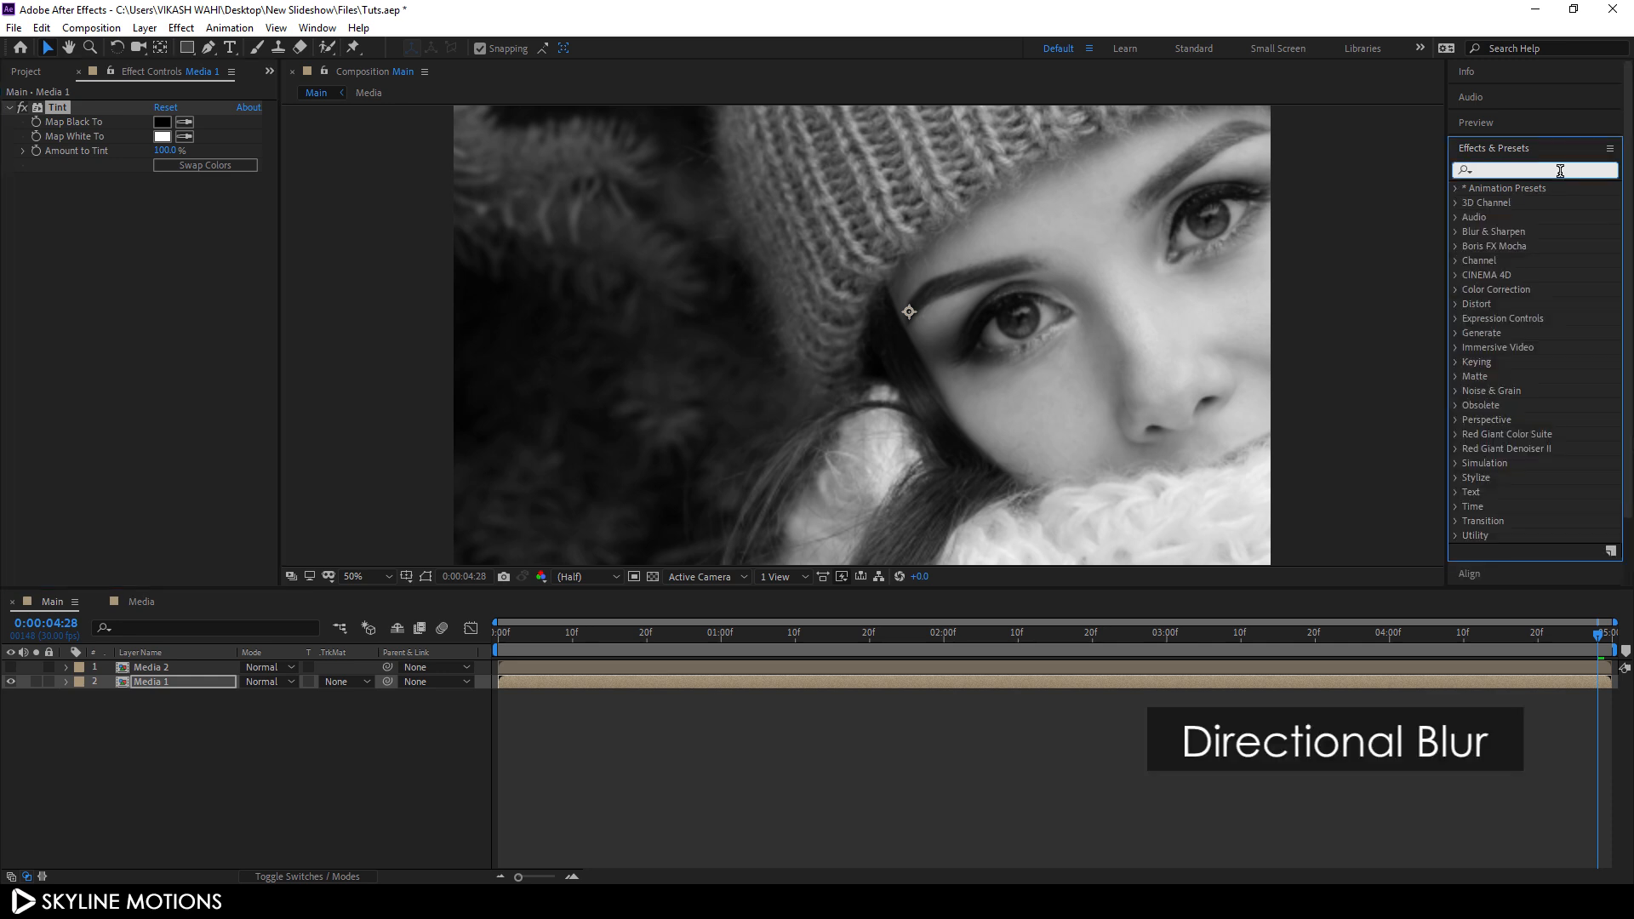
type("direc")
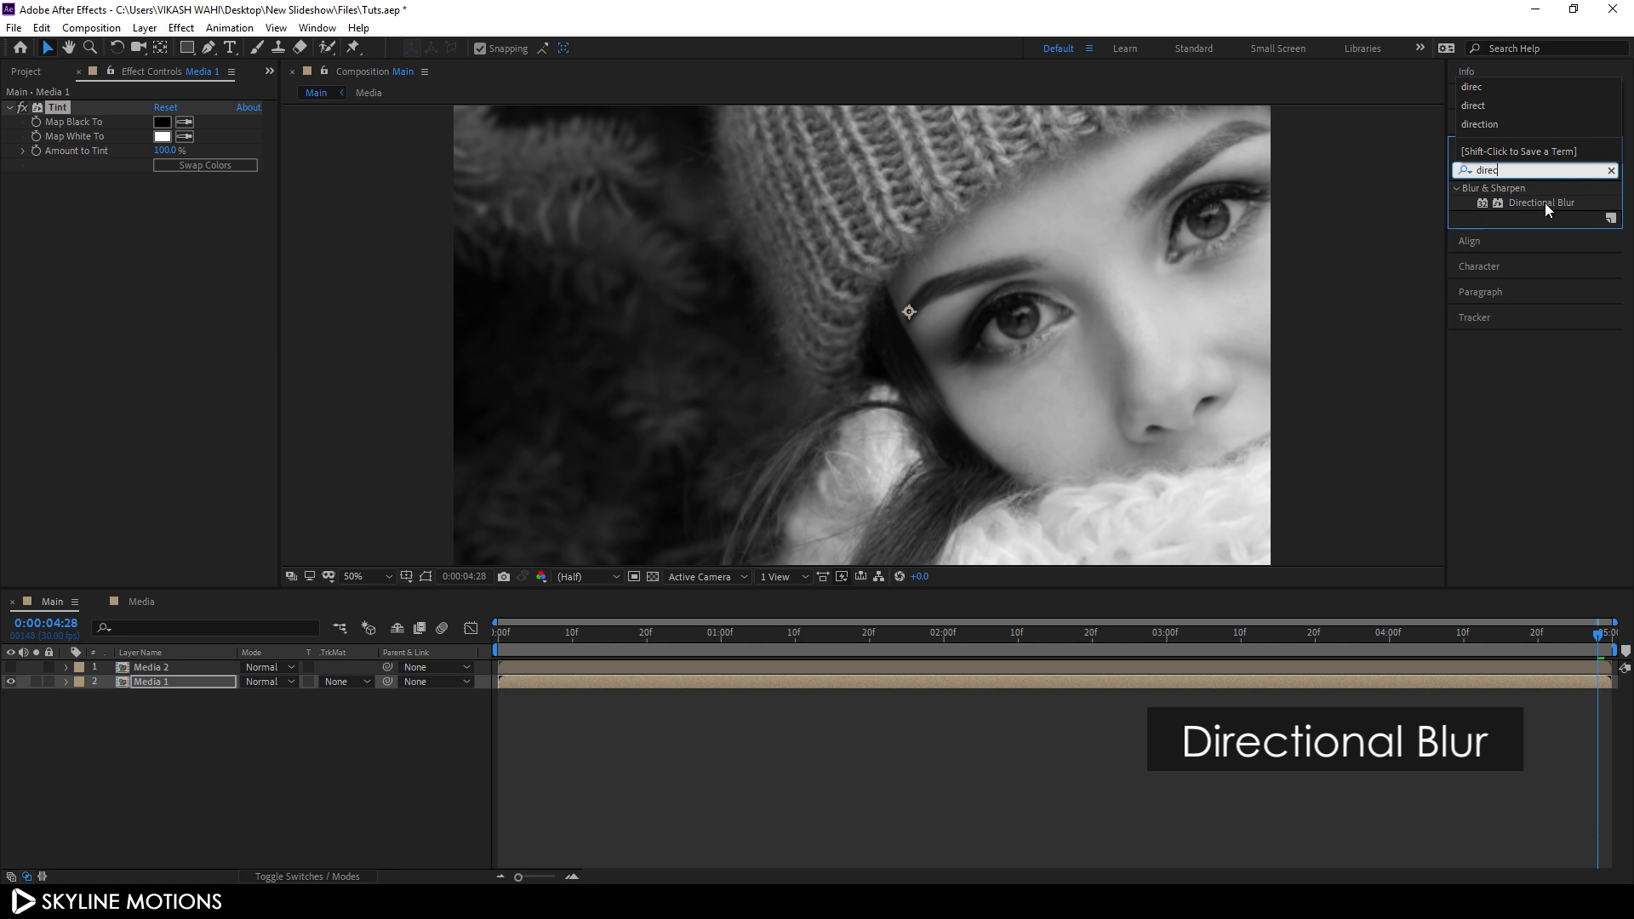
left_click_drag(1545, 203, 1198, 335)
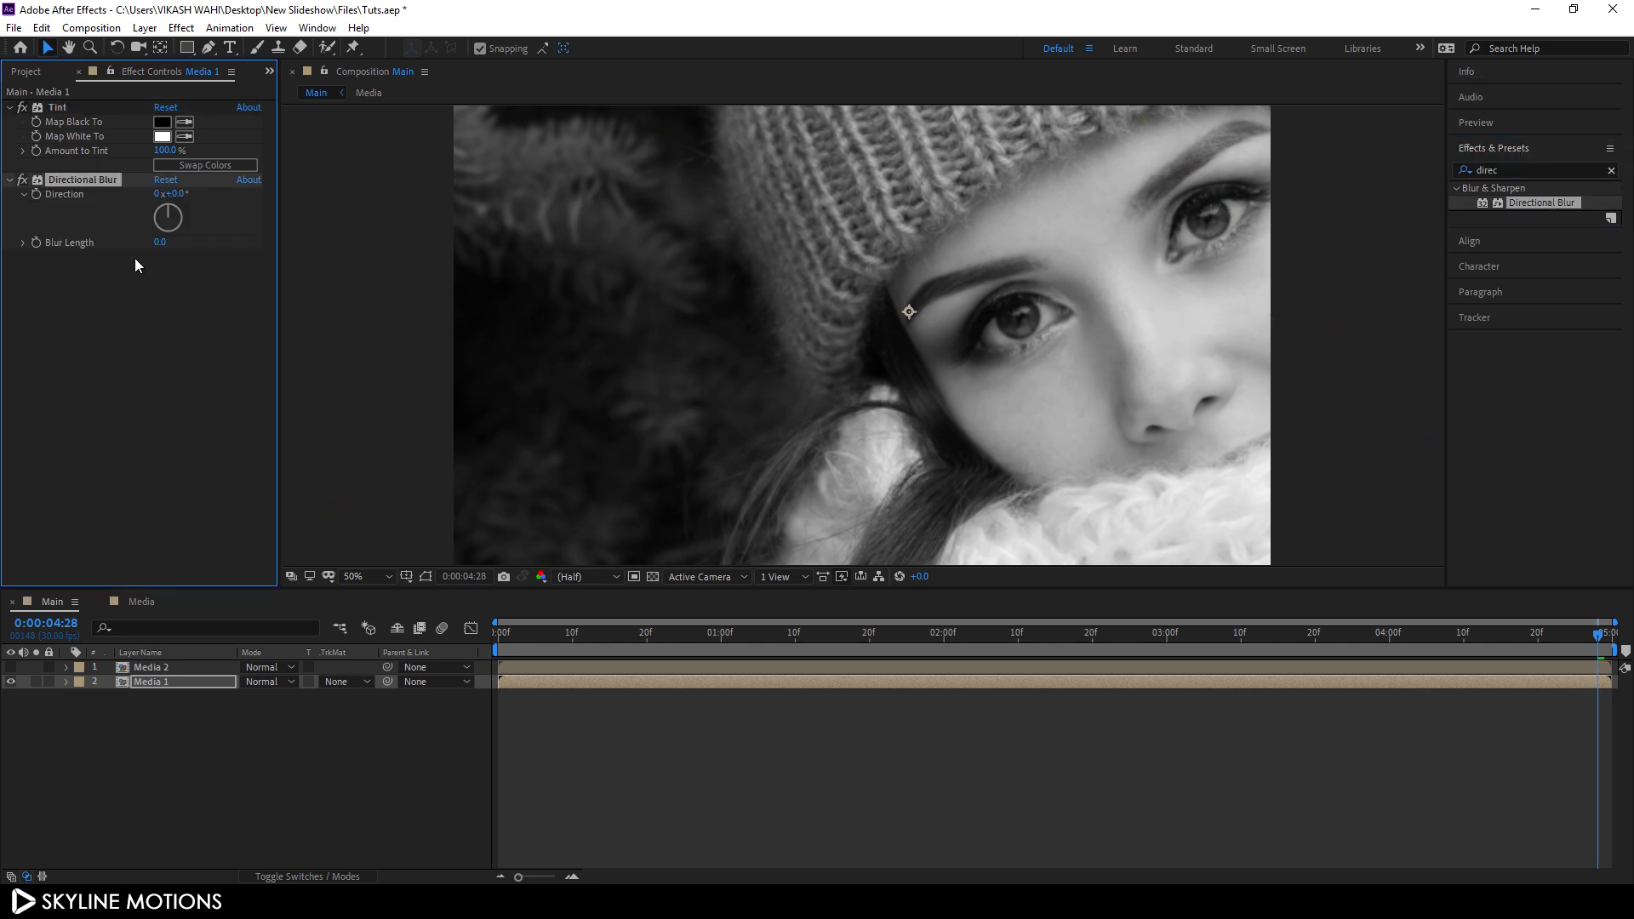
Step: Set the Directional Blur on Media 1 to a Blur Length of 25 and a Direction of 90°
left_click(158, 243)
type("25")
key("Return")
left_click_drag(169, 198, 217, 196)
left_click(181, 194)
type("90")
key("Return")
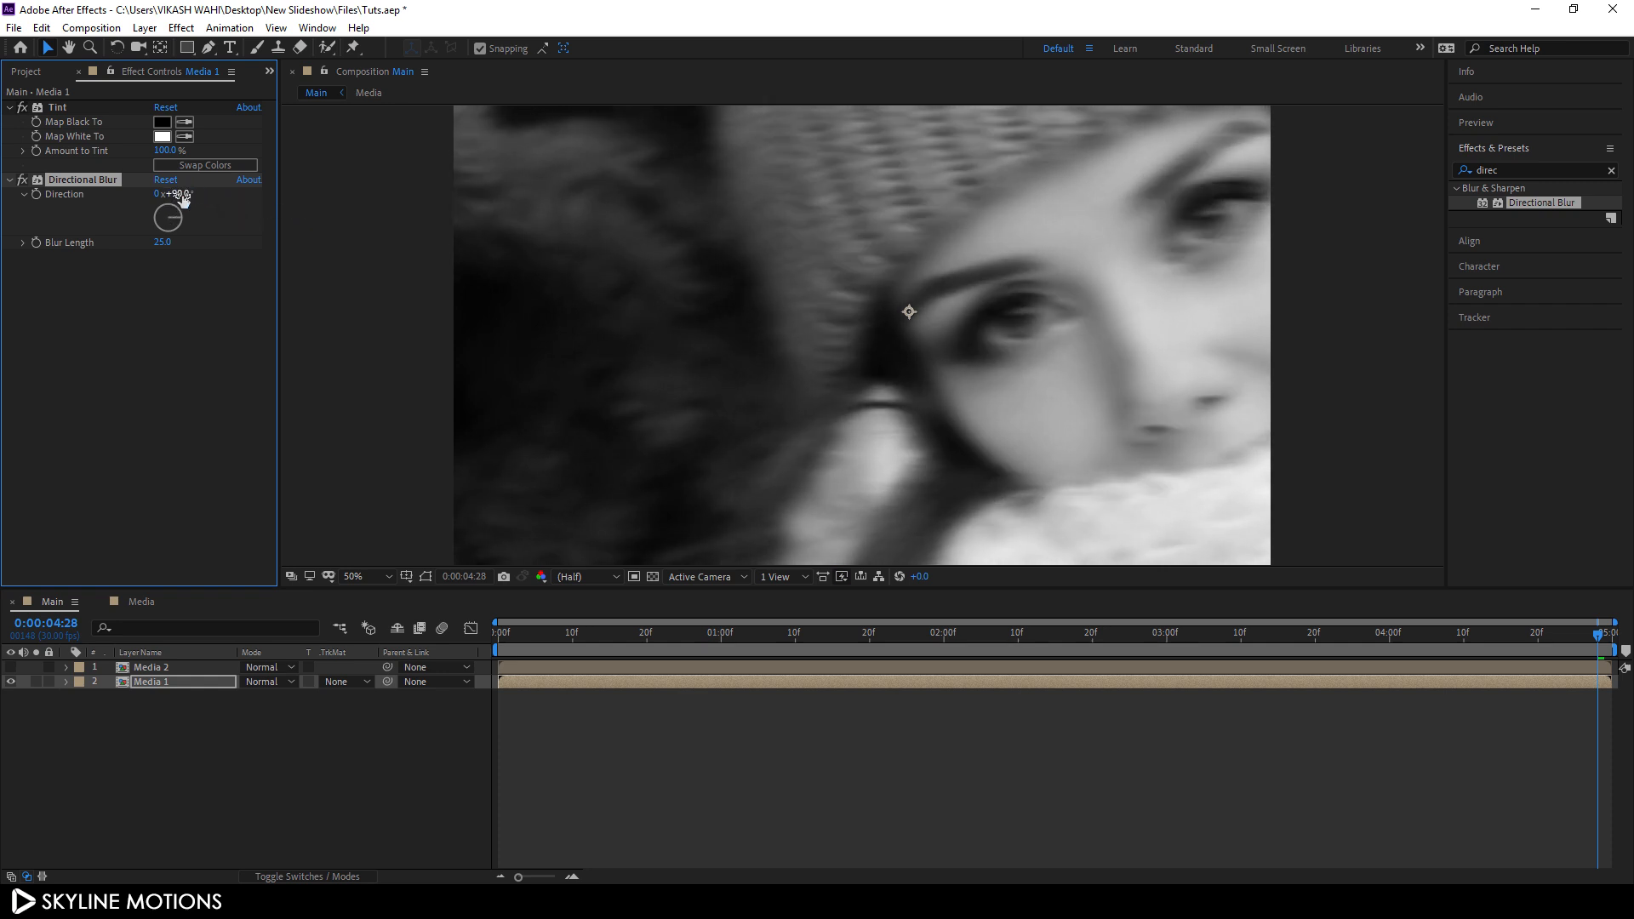
Step: Return to the start of the timeline and create a white 1920 × 1080 px solid named Color
left_click_drag(547, 645, 321, 638)
key("F2")
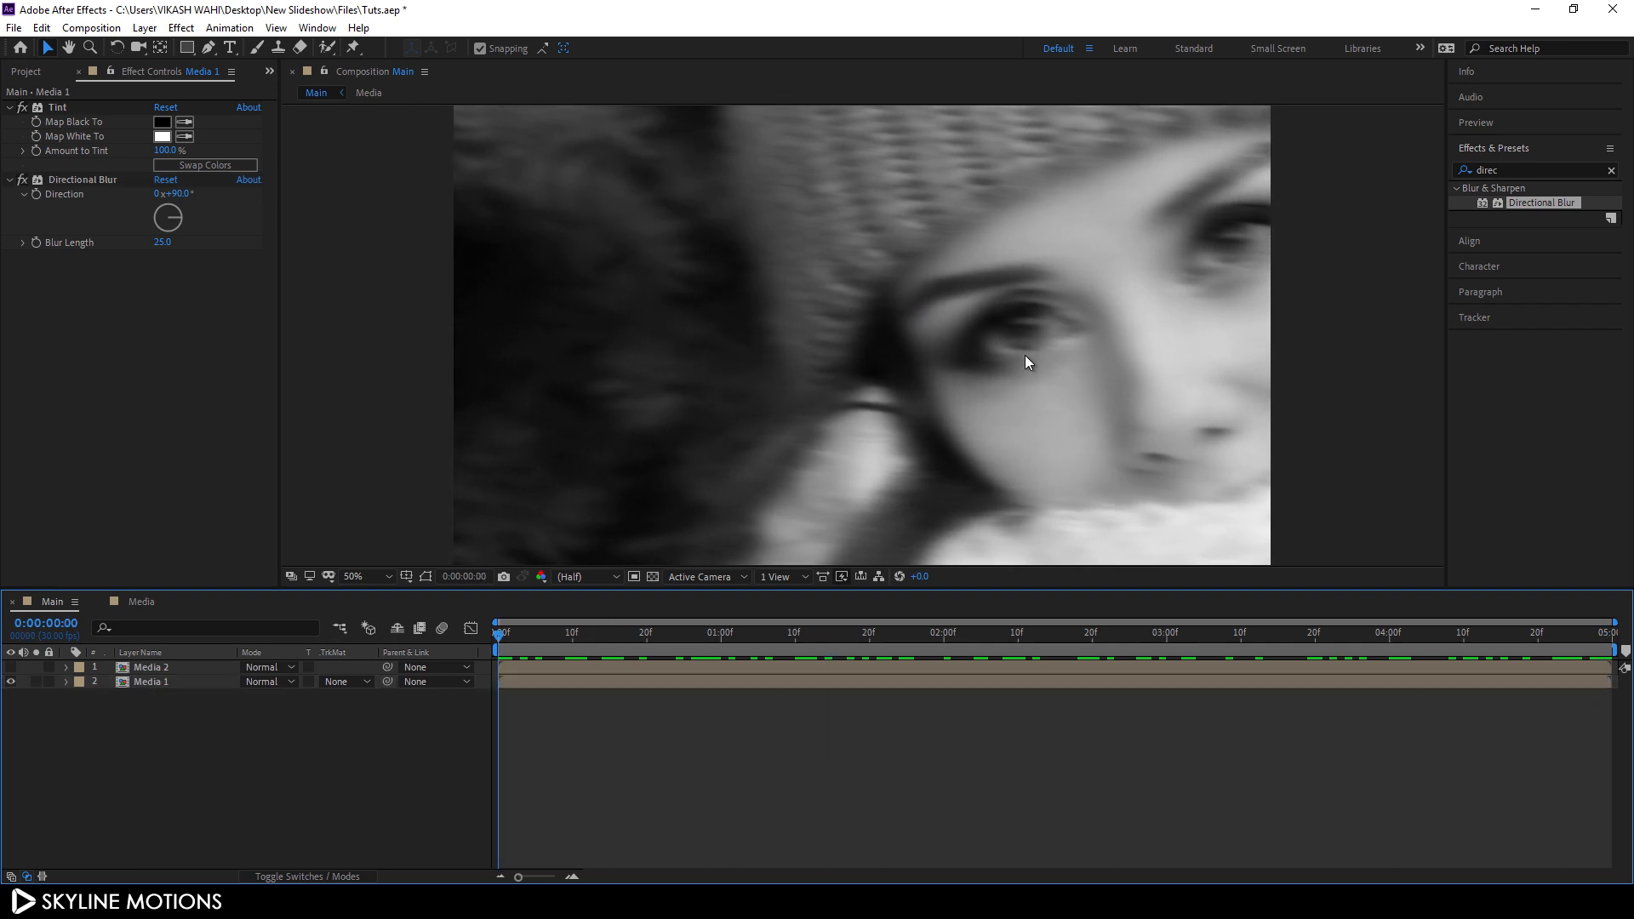
left_click(144, 27)
mouse_move(163, 51)
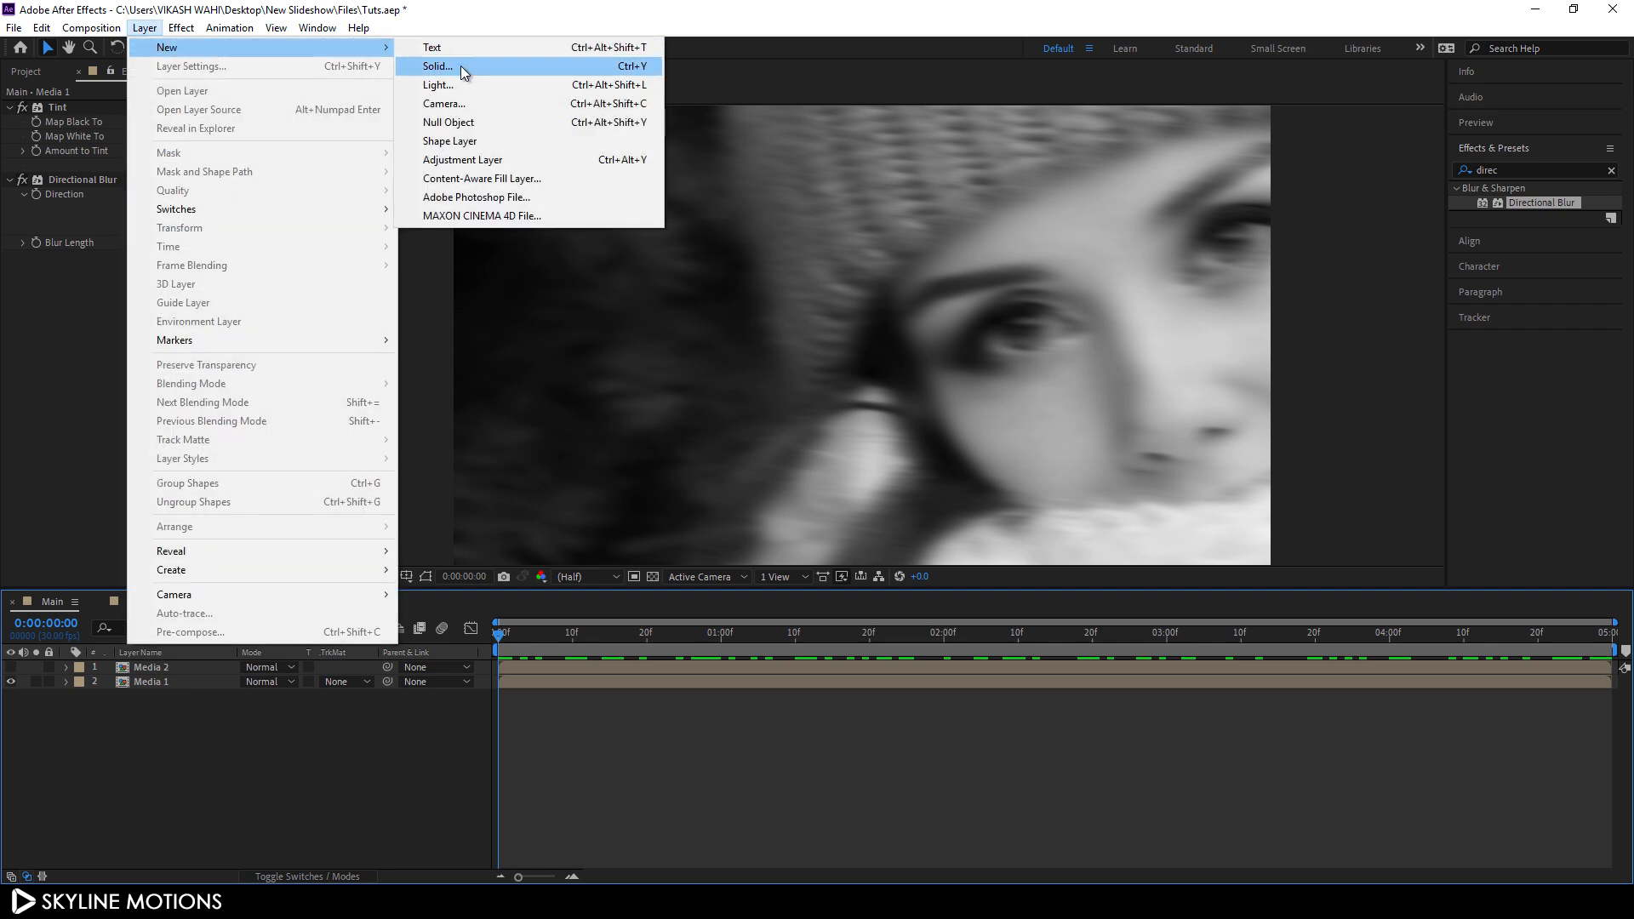
left_click(461, 66)
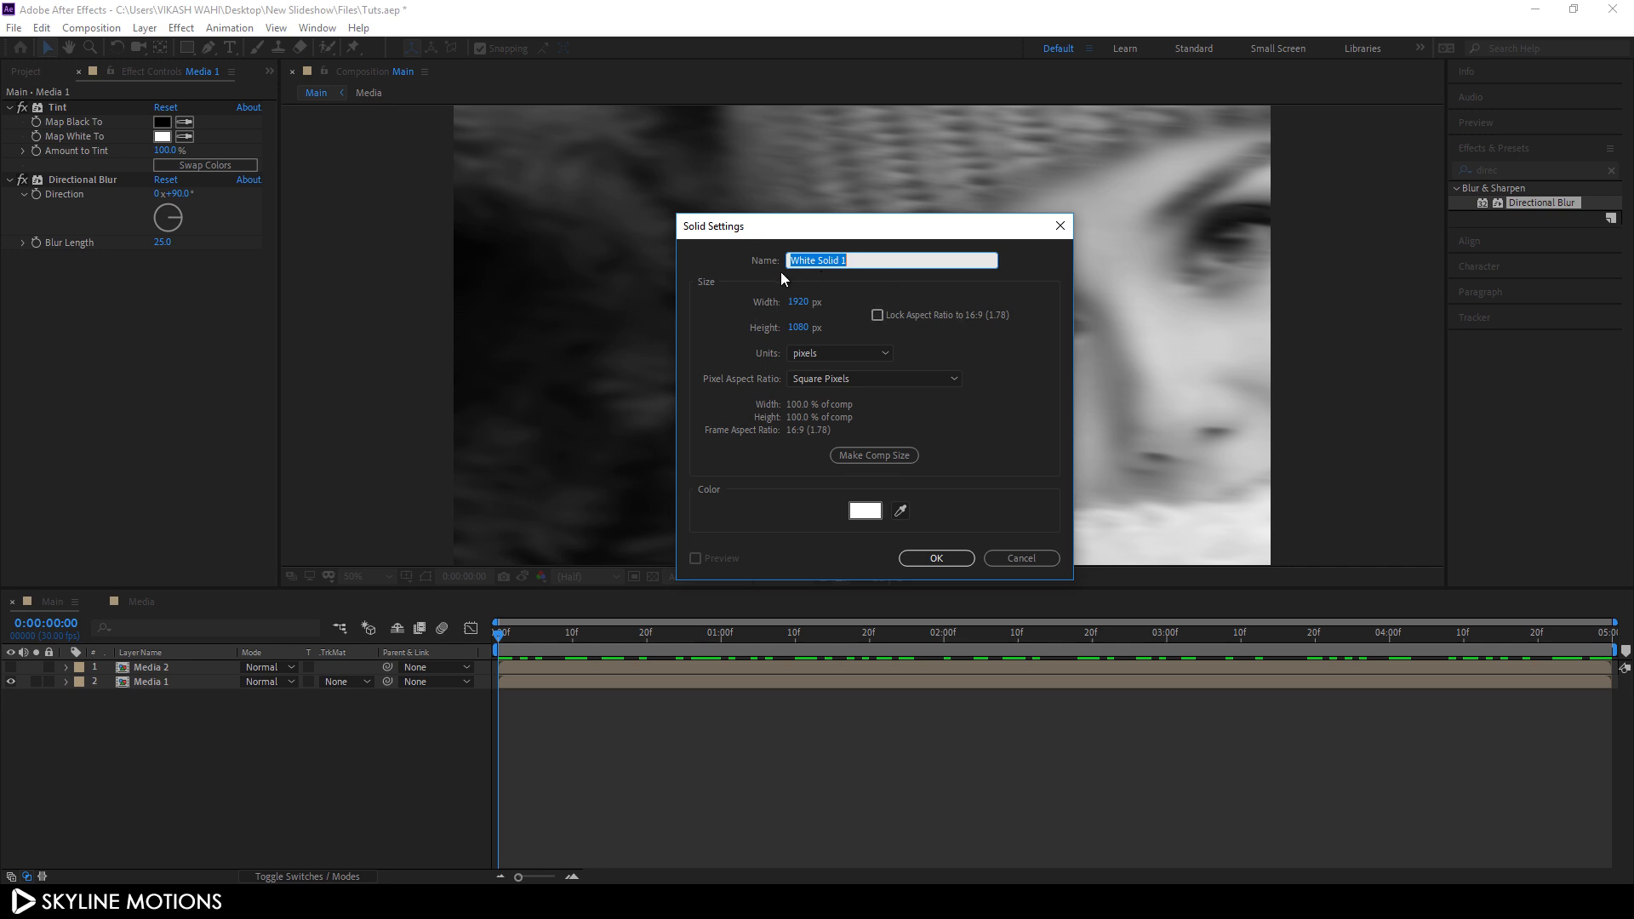
key("BackSpace")
left_click(938, 554)
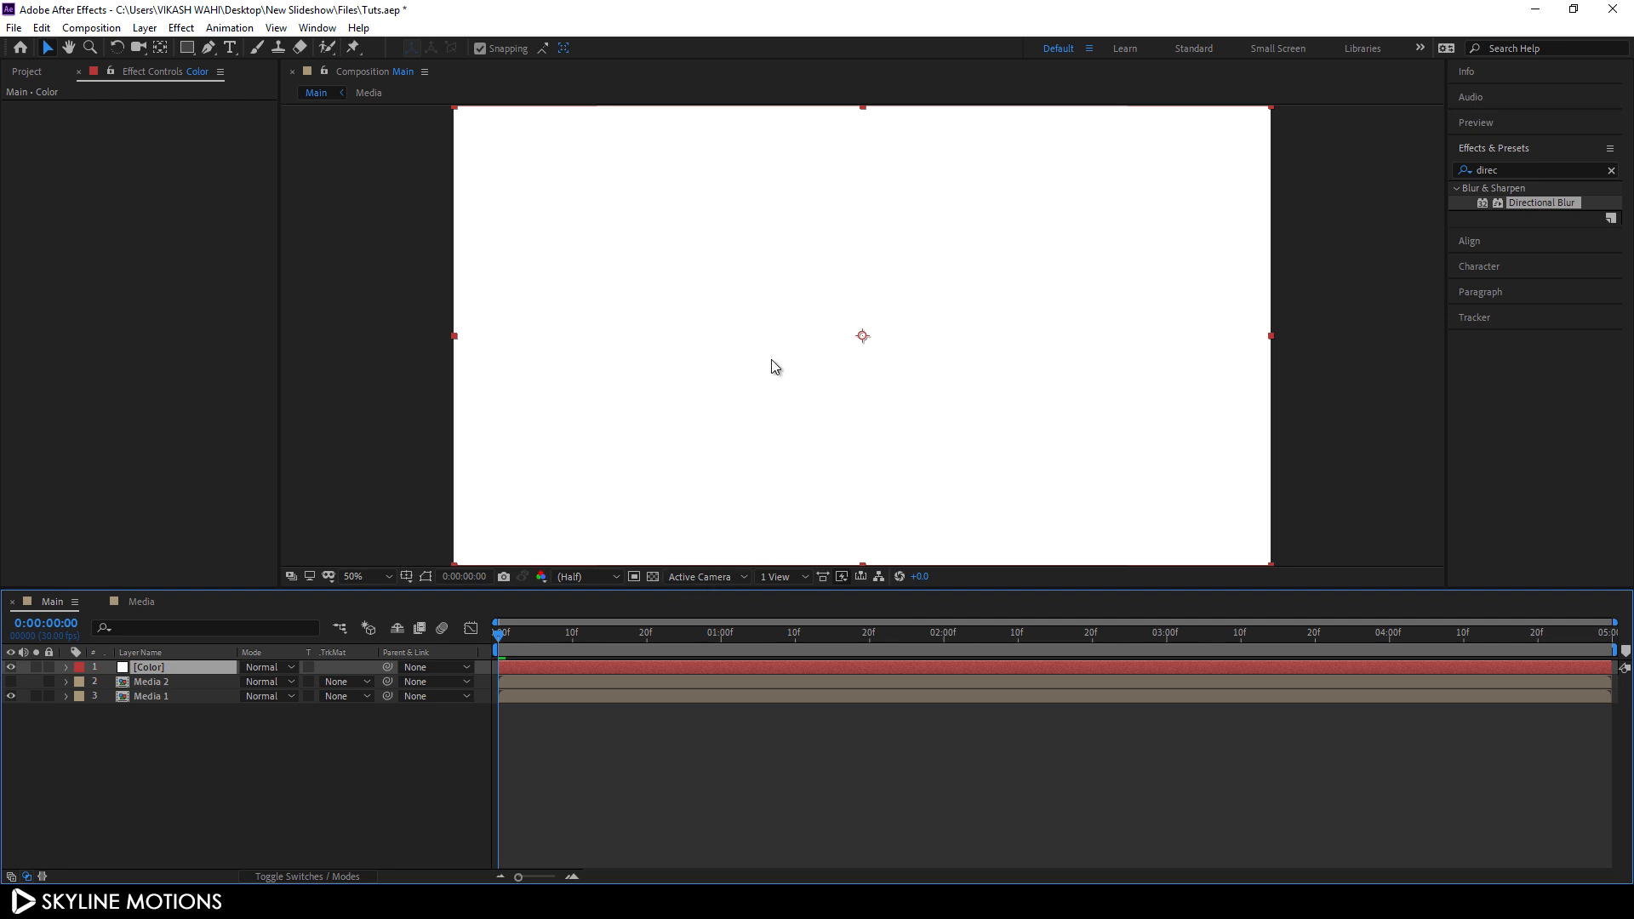
Step: Apply the Gradient Ramp effect to the Color layer
left_click(182, 28)
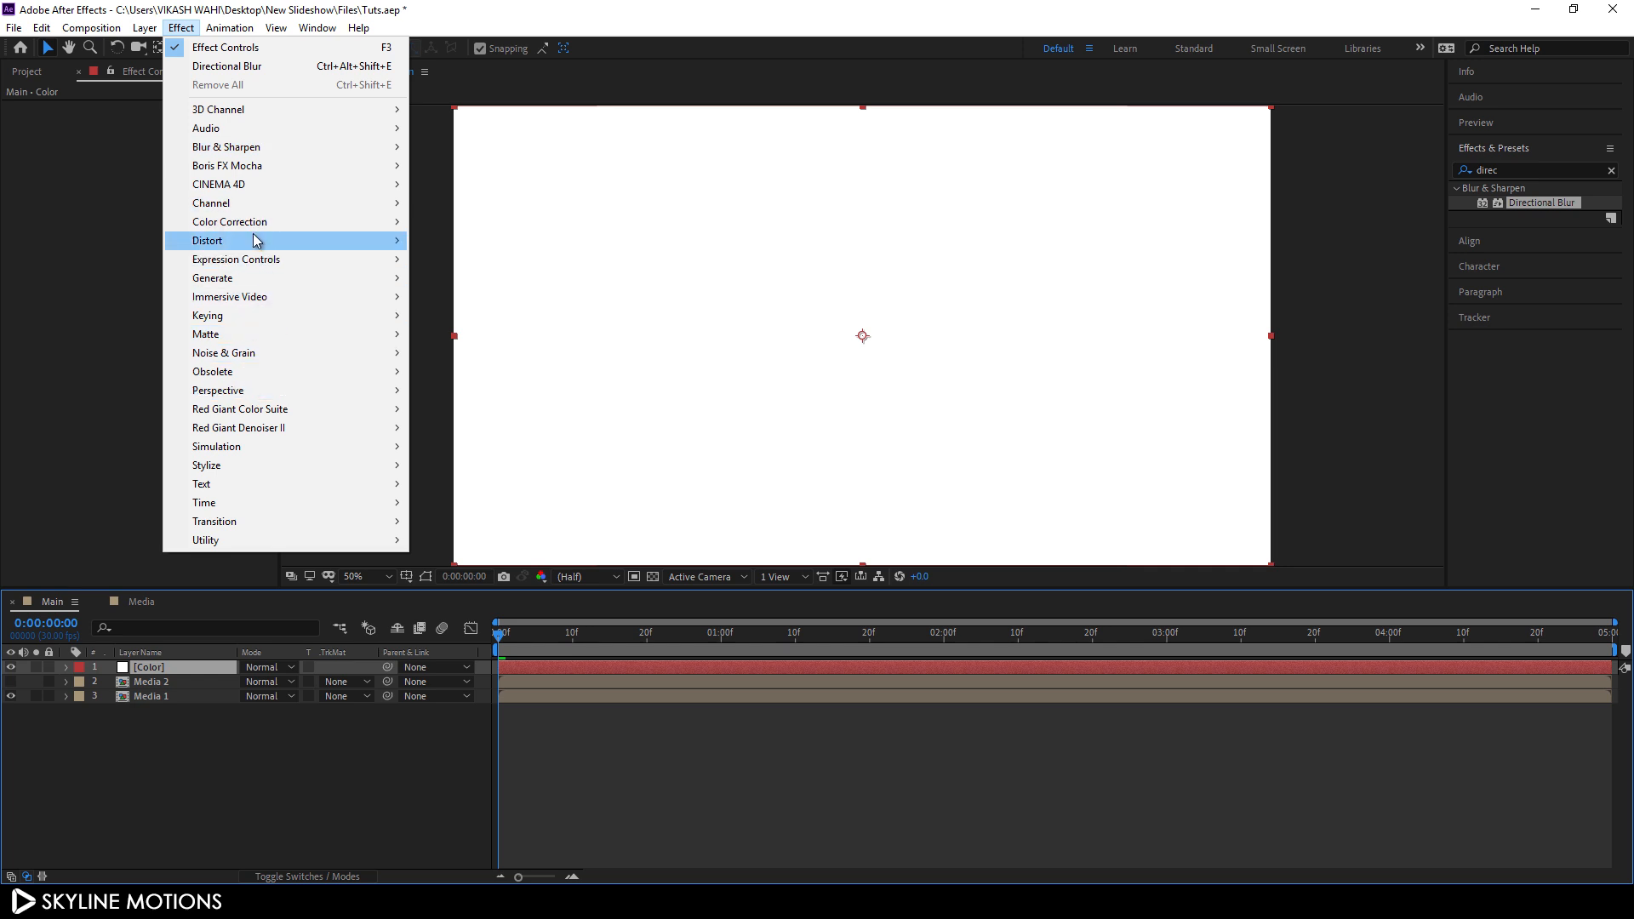
mouse_move(251, 281)
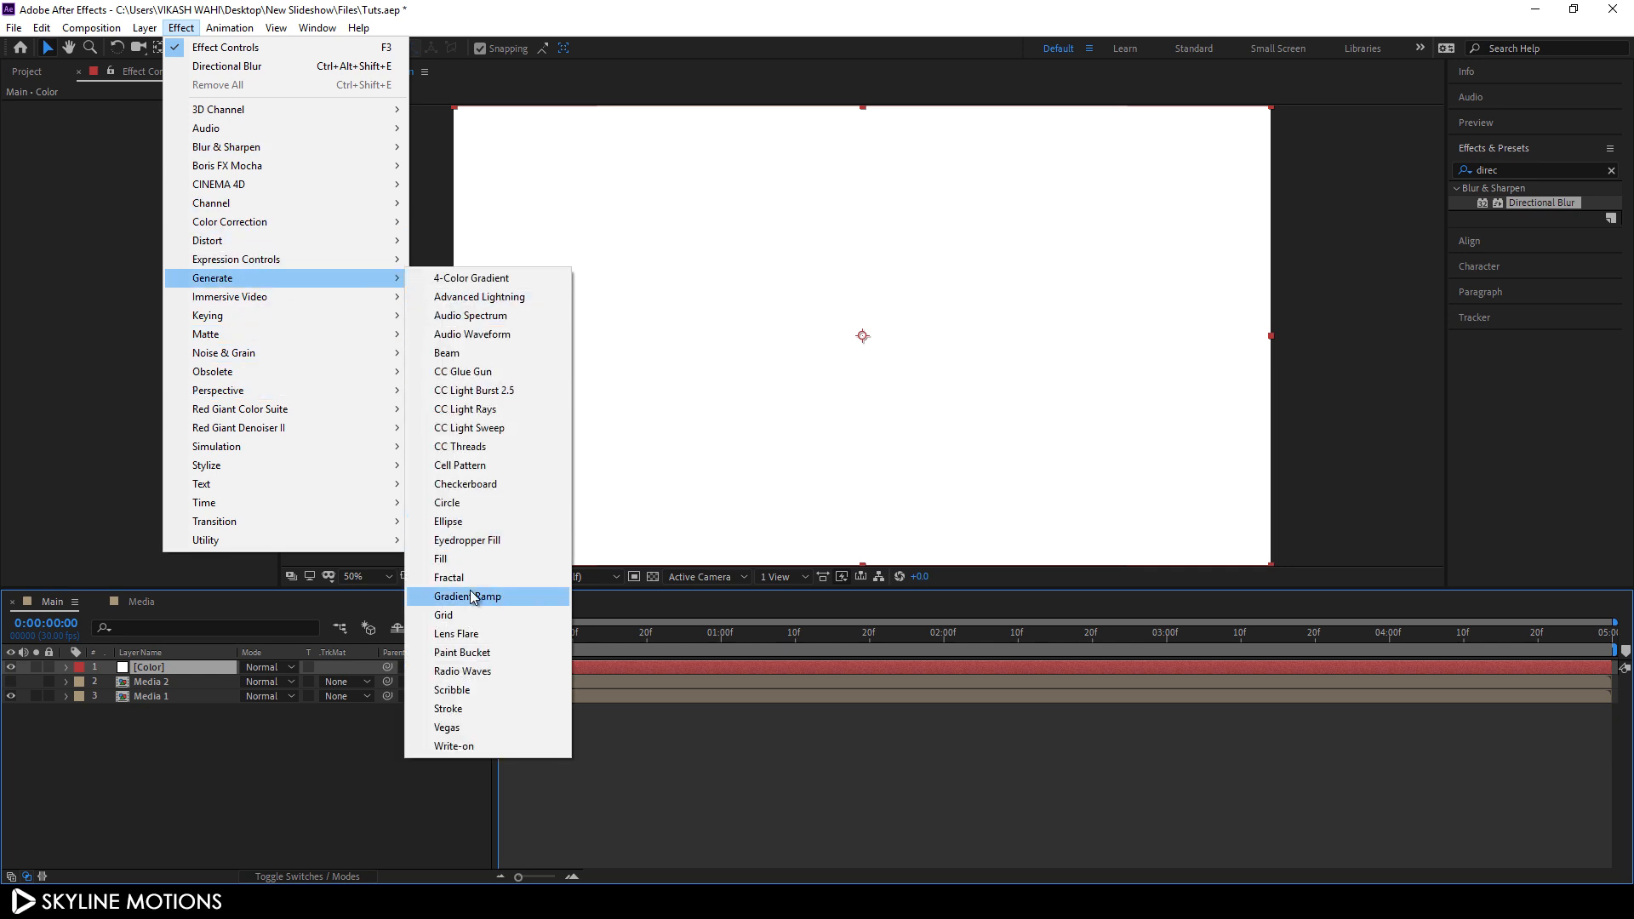
left_click(490, 599)
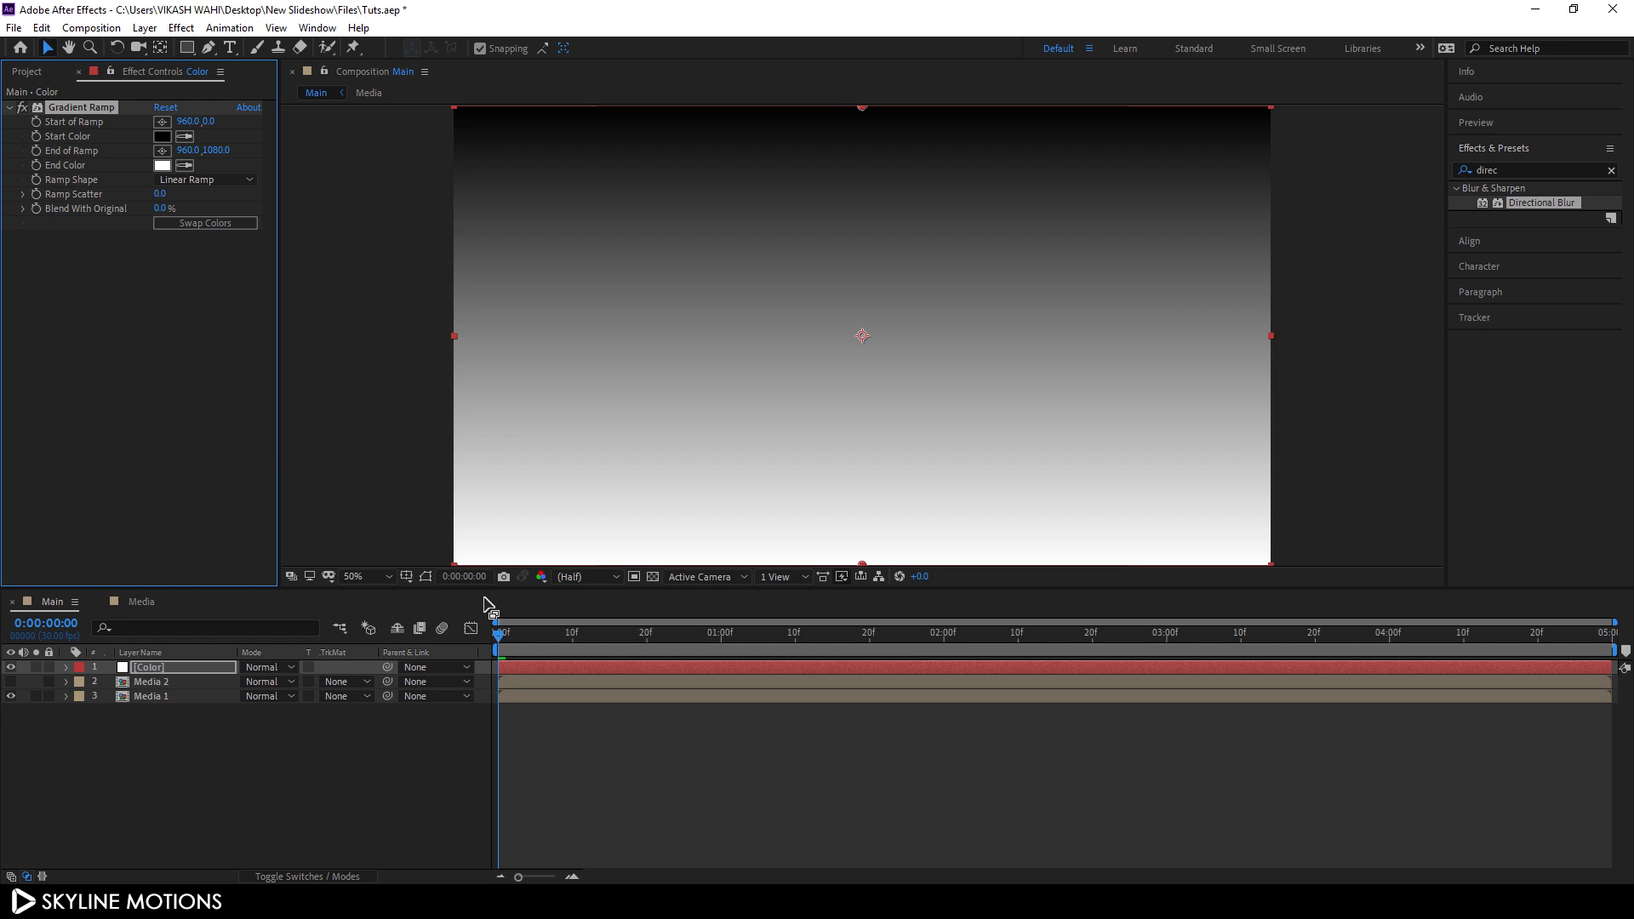
Step: Set the Gradient Ramp's Start Color to the blue 0078FF
left_click(163, 136)
left_click(1263, 590)
left_click_drag(1196, 535, 1260, 482)
left_click_drag(1267, 590, 1271, 590)
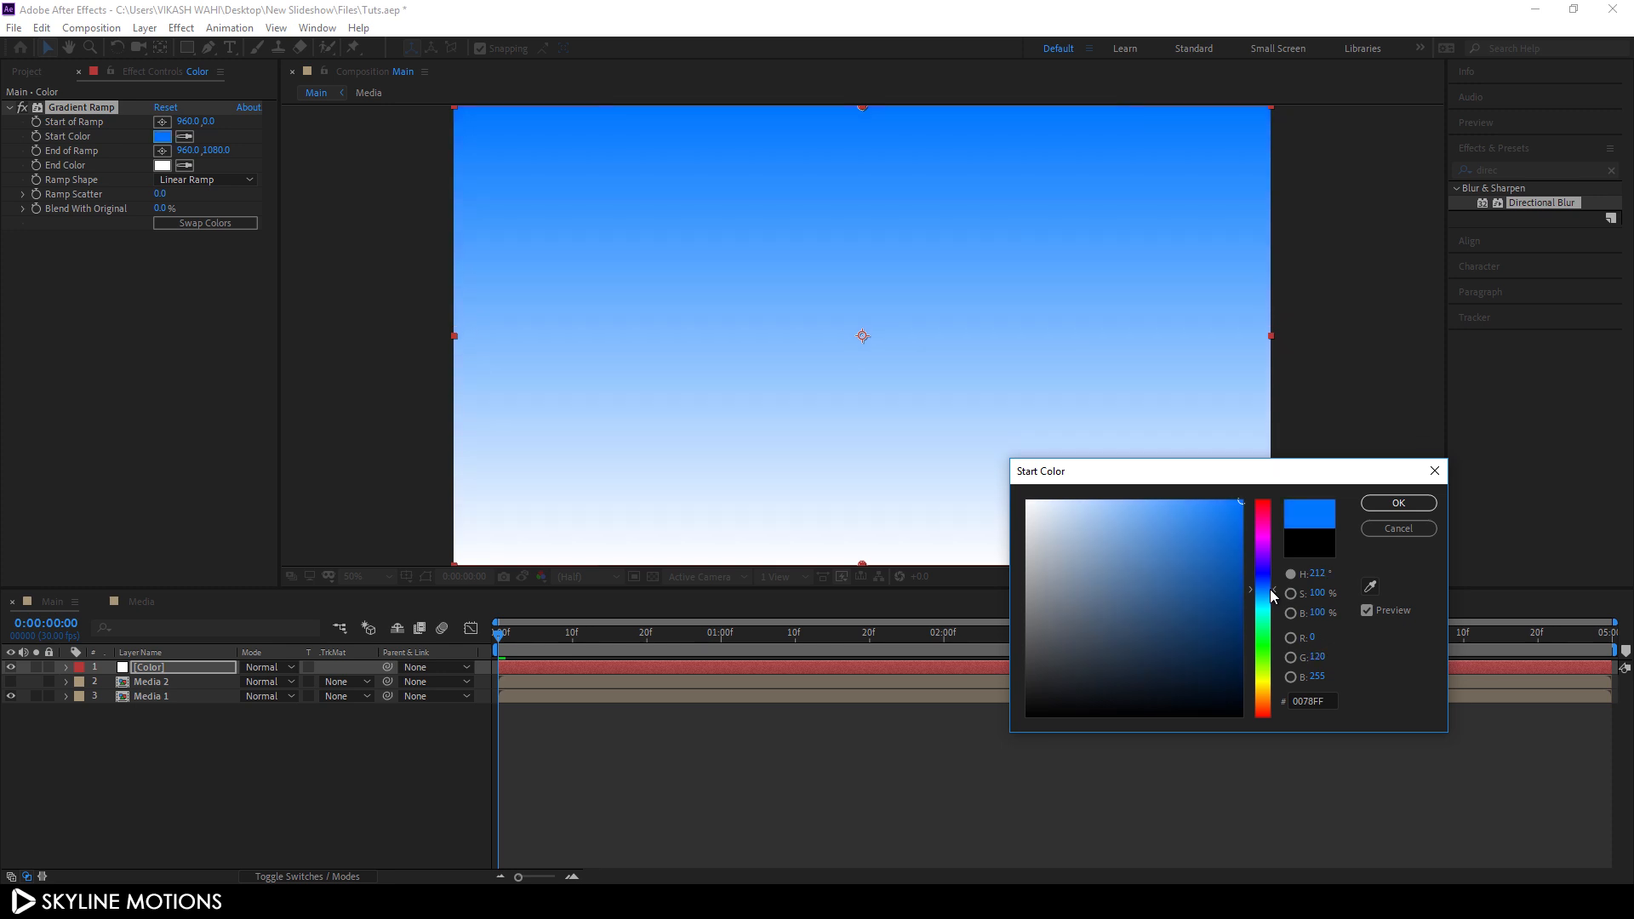
left_click(1399, 503)
Step: Set the Gradient Ramp's End Color to the purple 7200FF
left_click(162, 165)
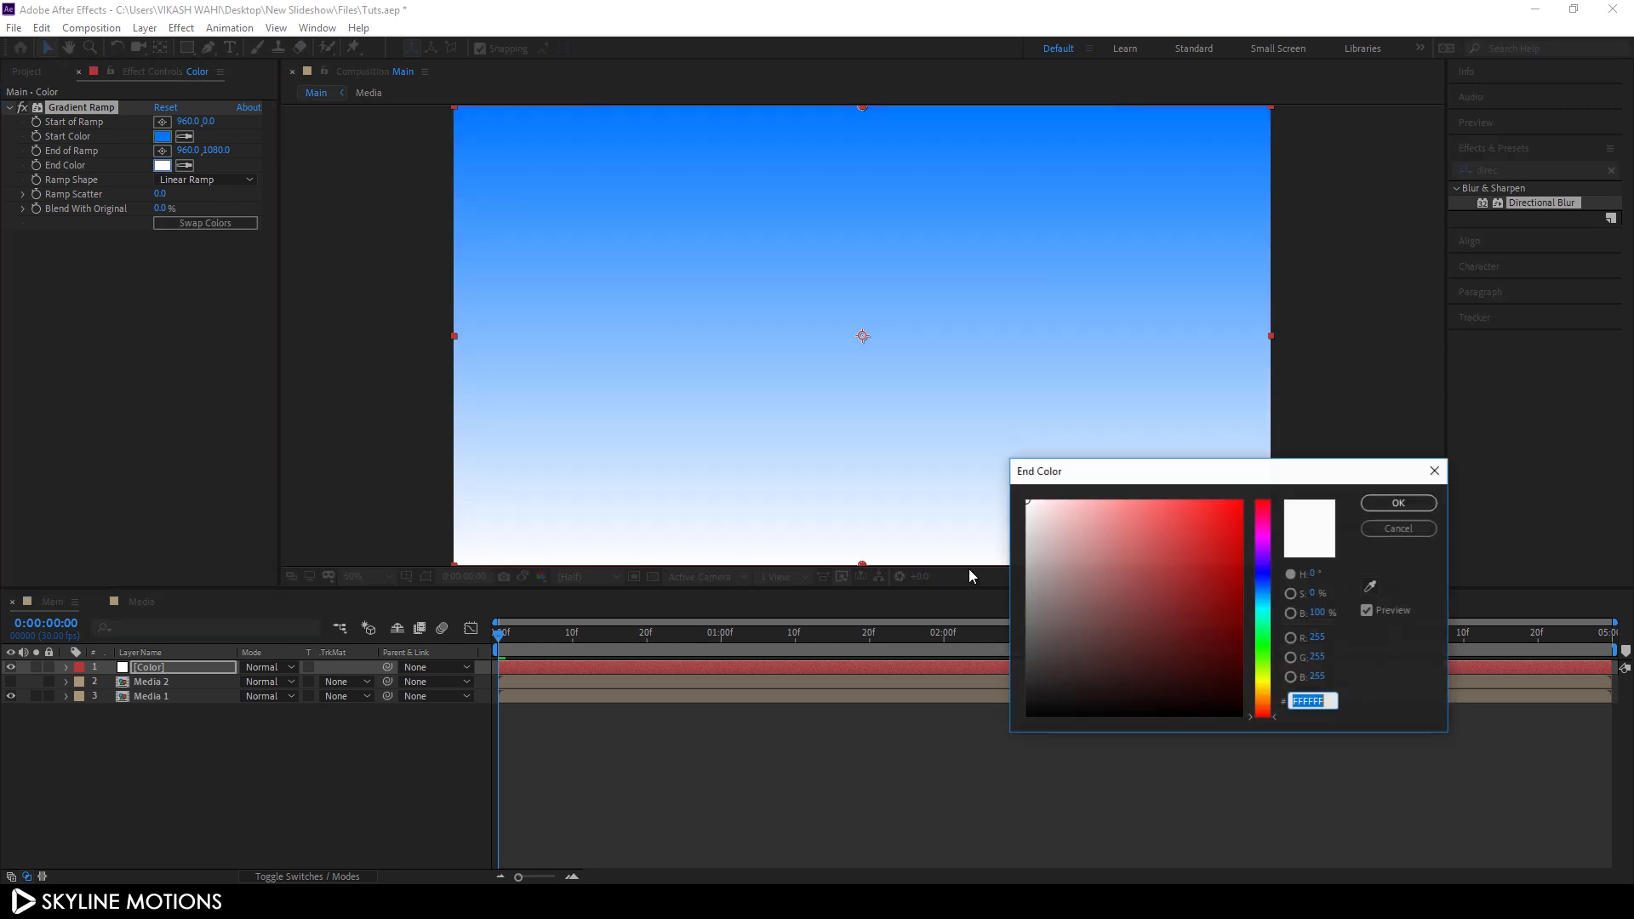
left_click(1267, 557)
left_click_drag(1212, 529, 1328, 442)
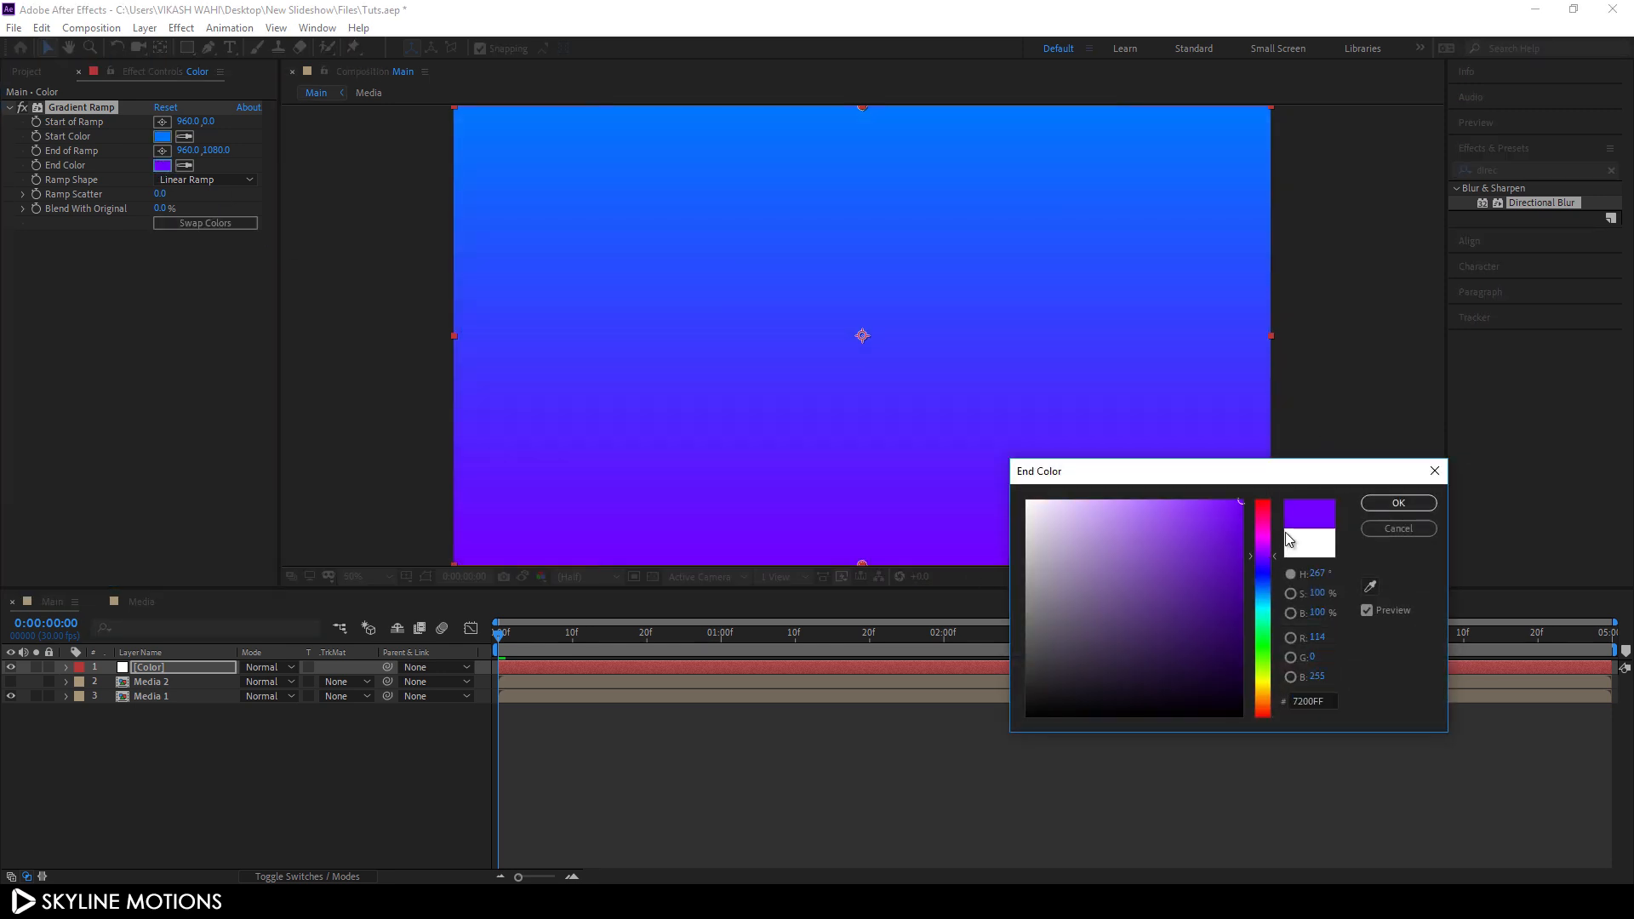
left_click(1396, 506)
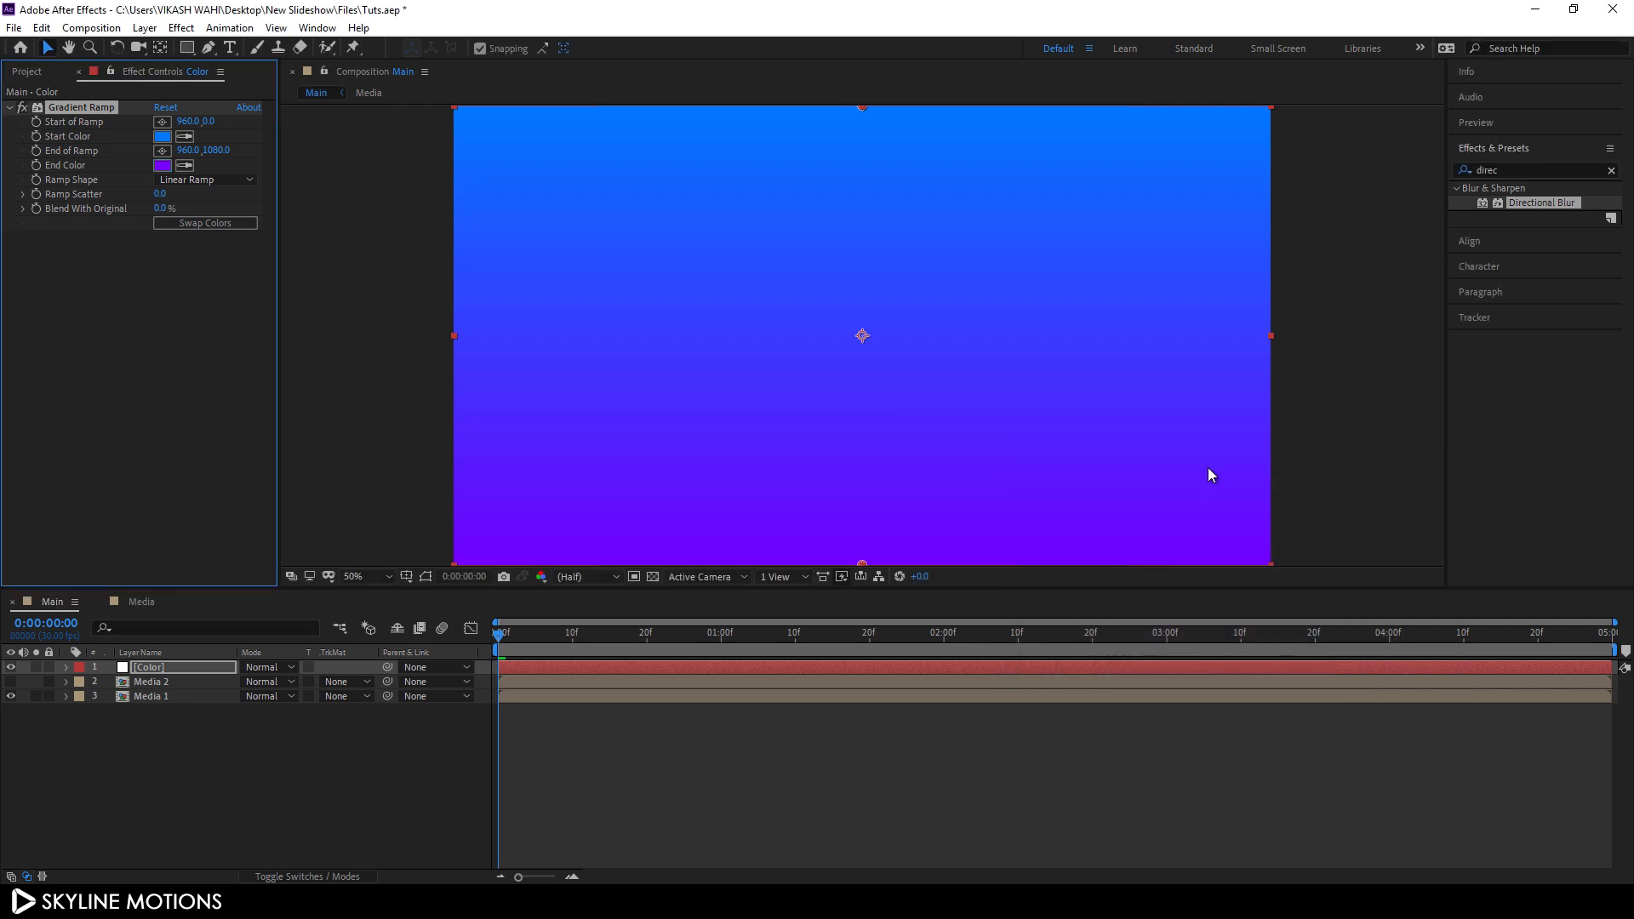
Step: Angle the gradient diagonally by placing the Start of Ramp at about 1272, 4 and the End of Ramp at about 596, 1078
left_click_drag(860, 109, 679, 106)
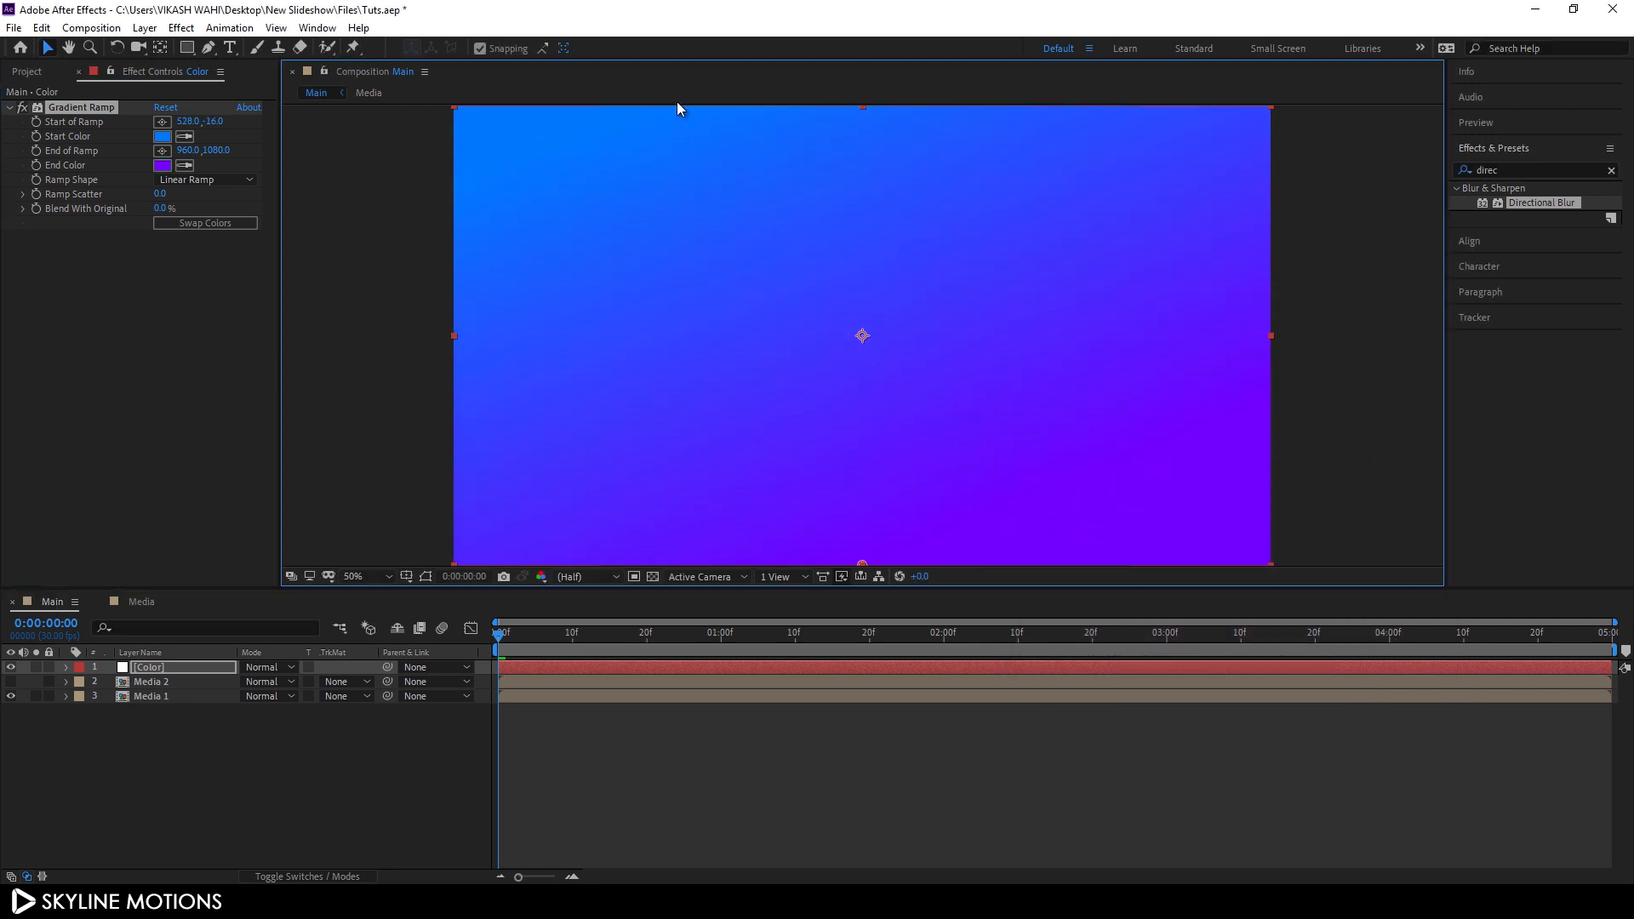
left_click_drag(862, 564, 708, 564)
left_click_drag(678, 108, 985, 107)
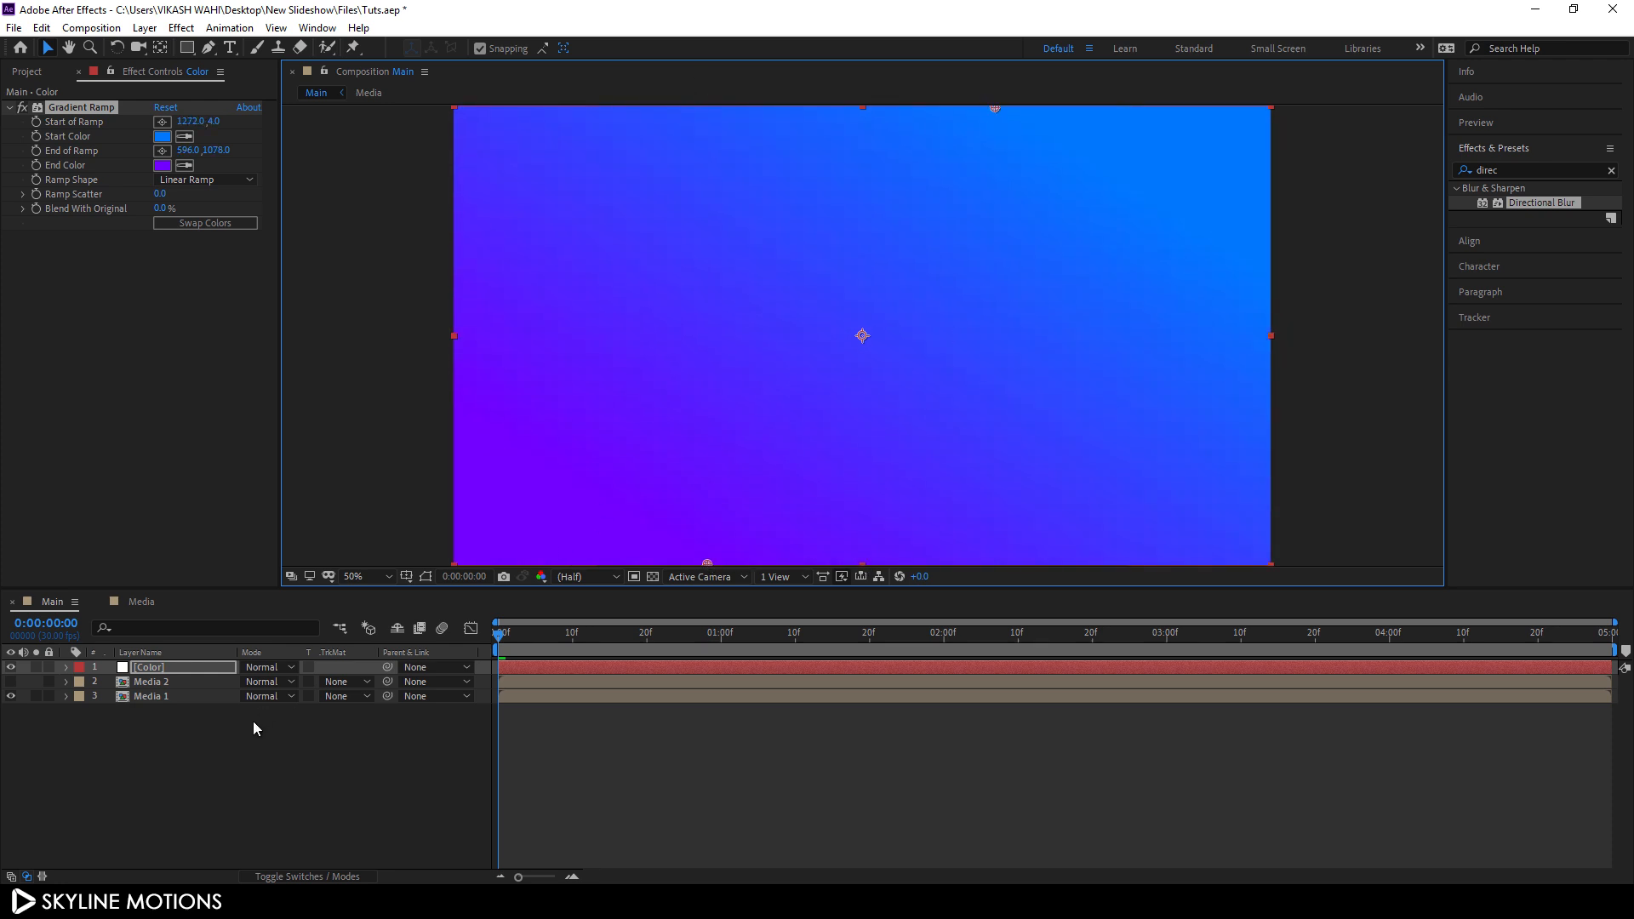
Step: Place the Color layer between Media 2 and Media 1 and set its Opacity to 80%
left_click(171, 668)
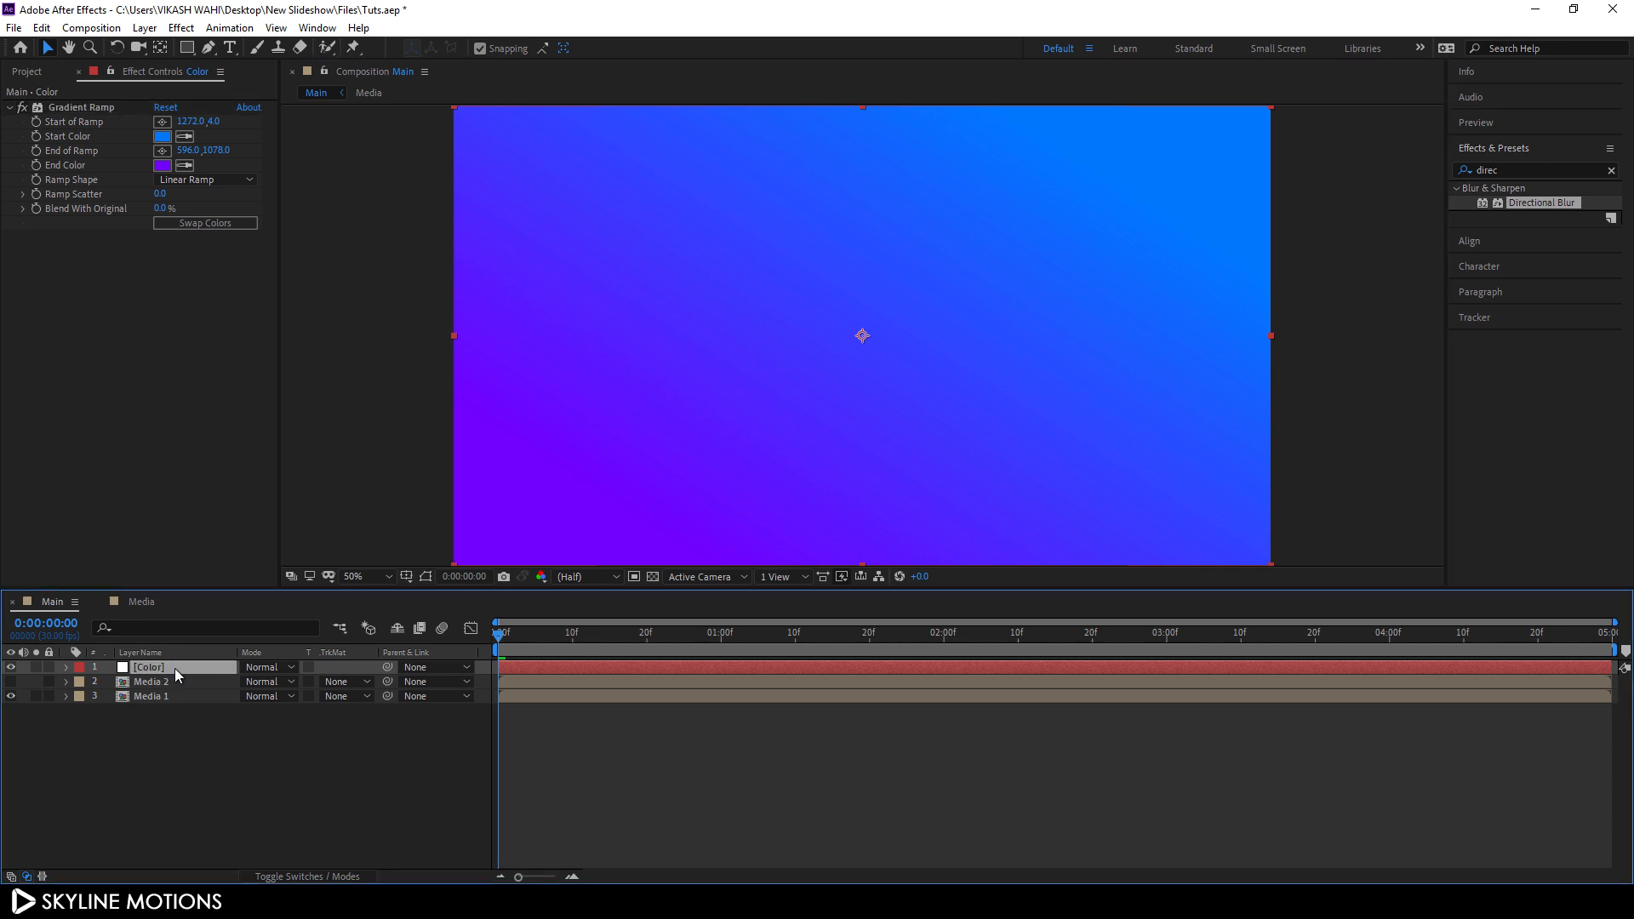
left_click_drag(175, 667, 179, 689)
key("t")
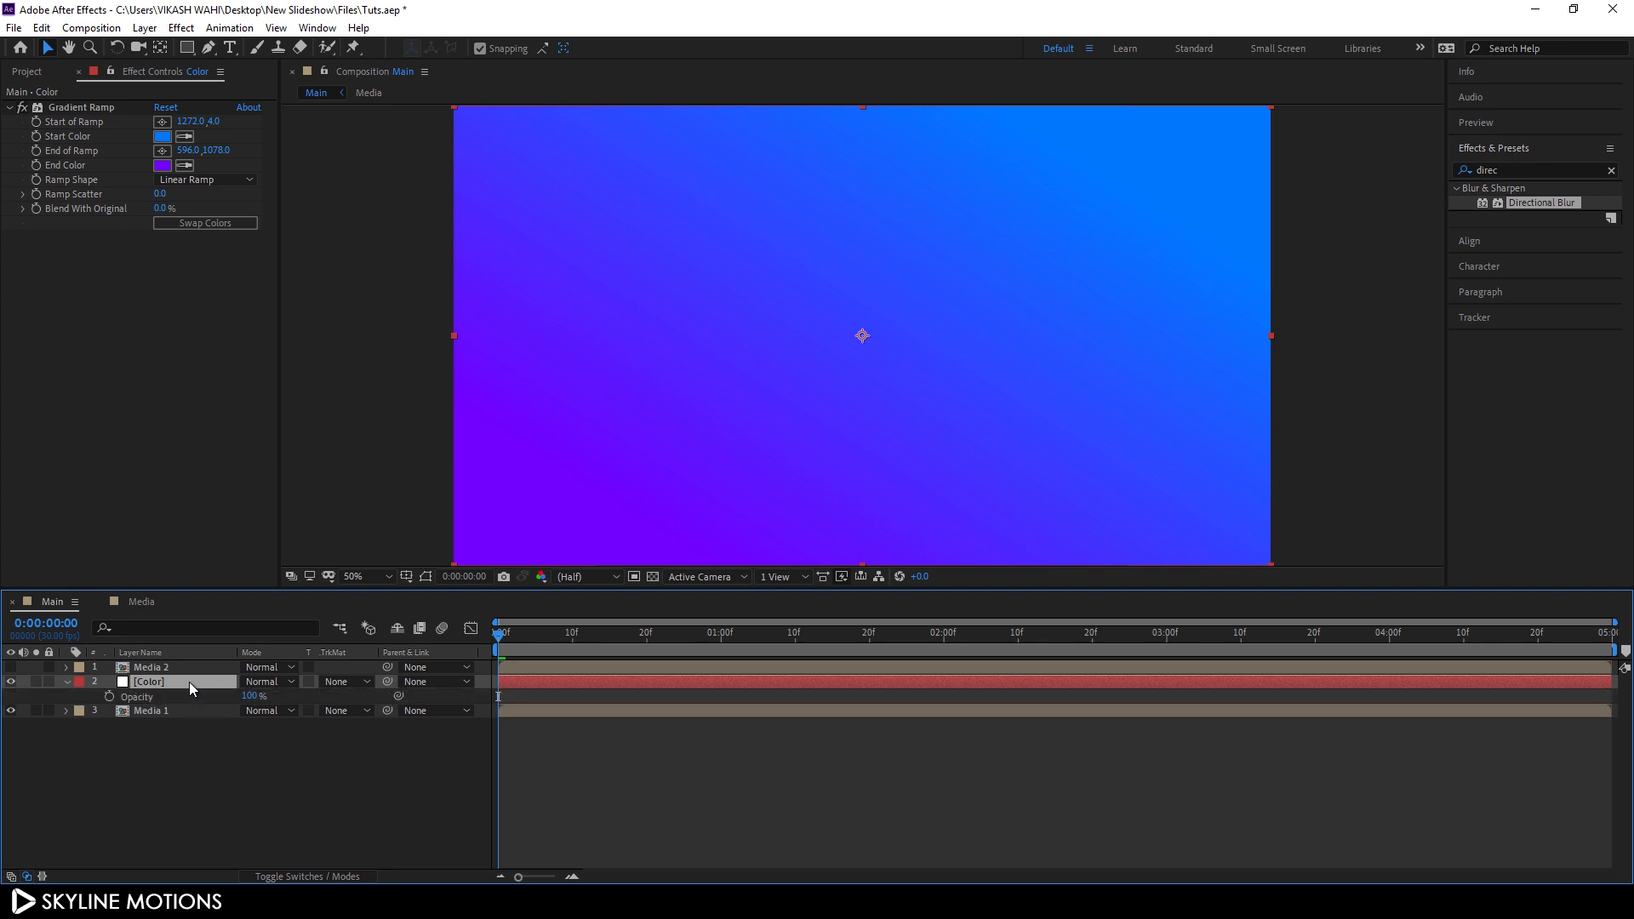
left_click(253, 696)
type("80")
key("Return")
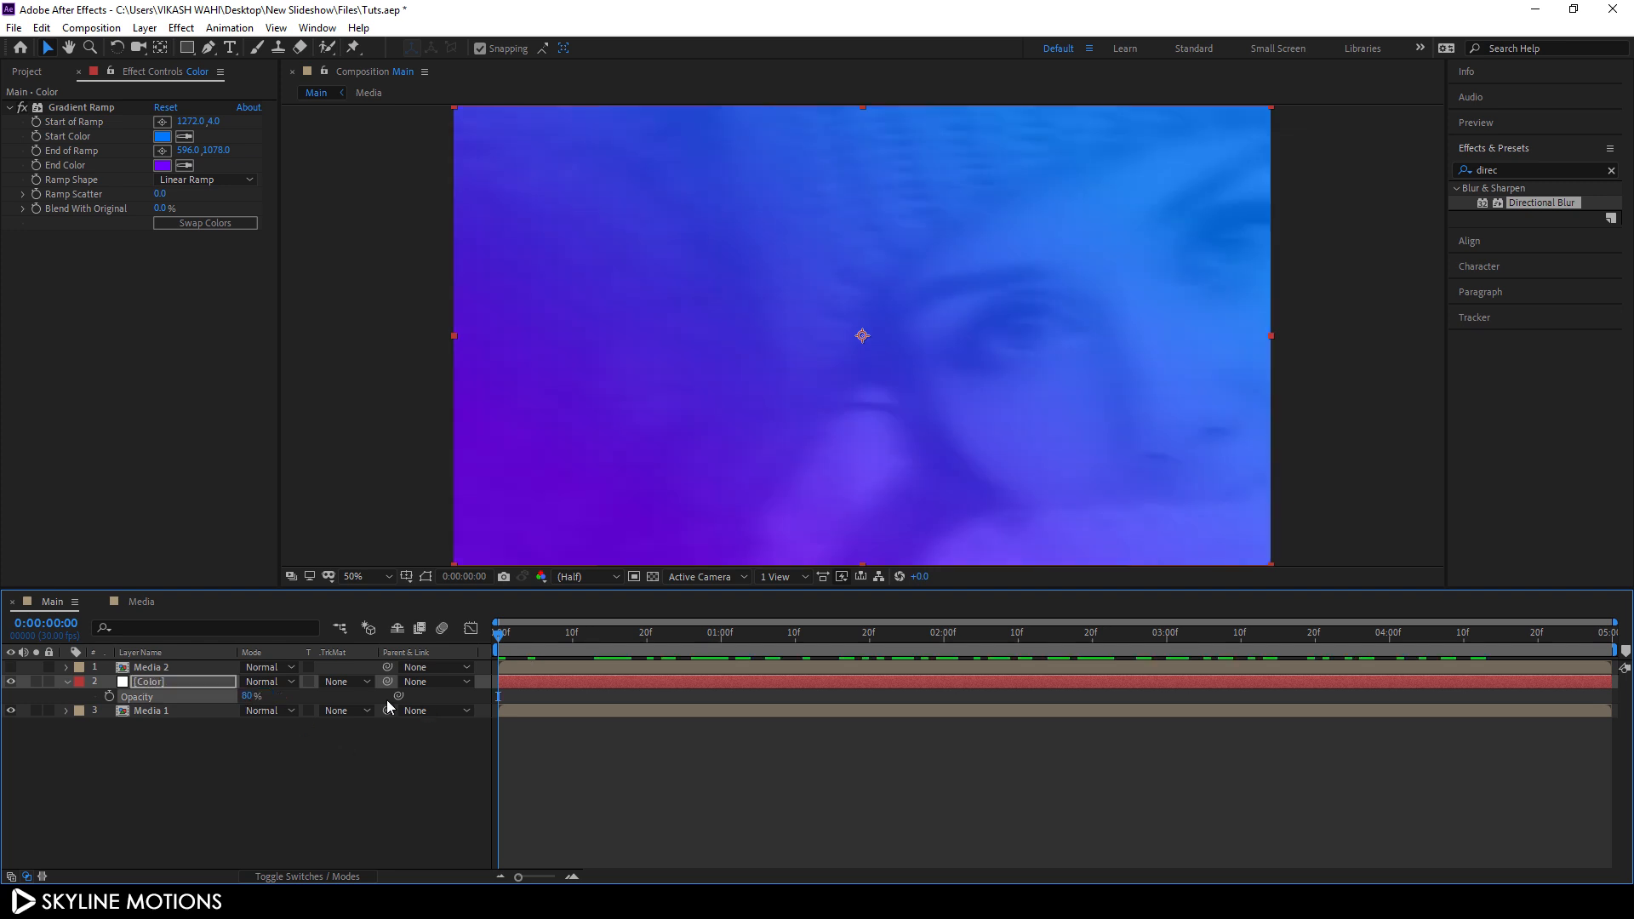
left_click(67, 683)
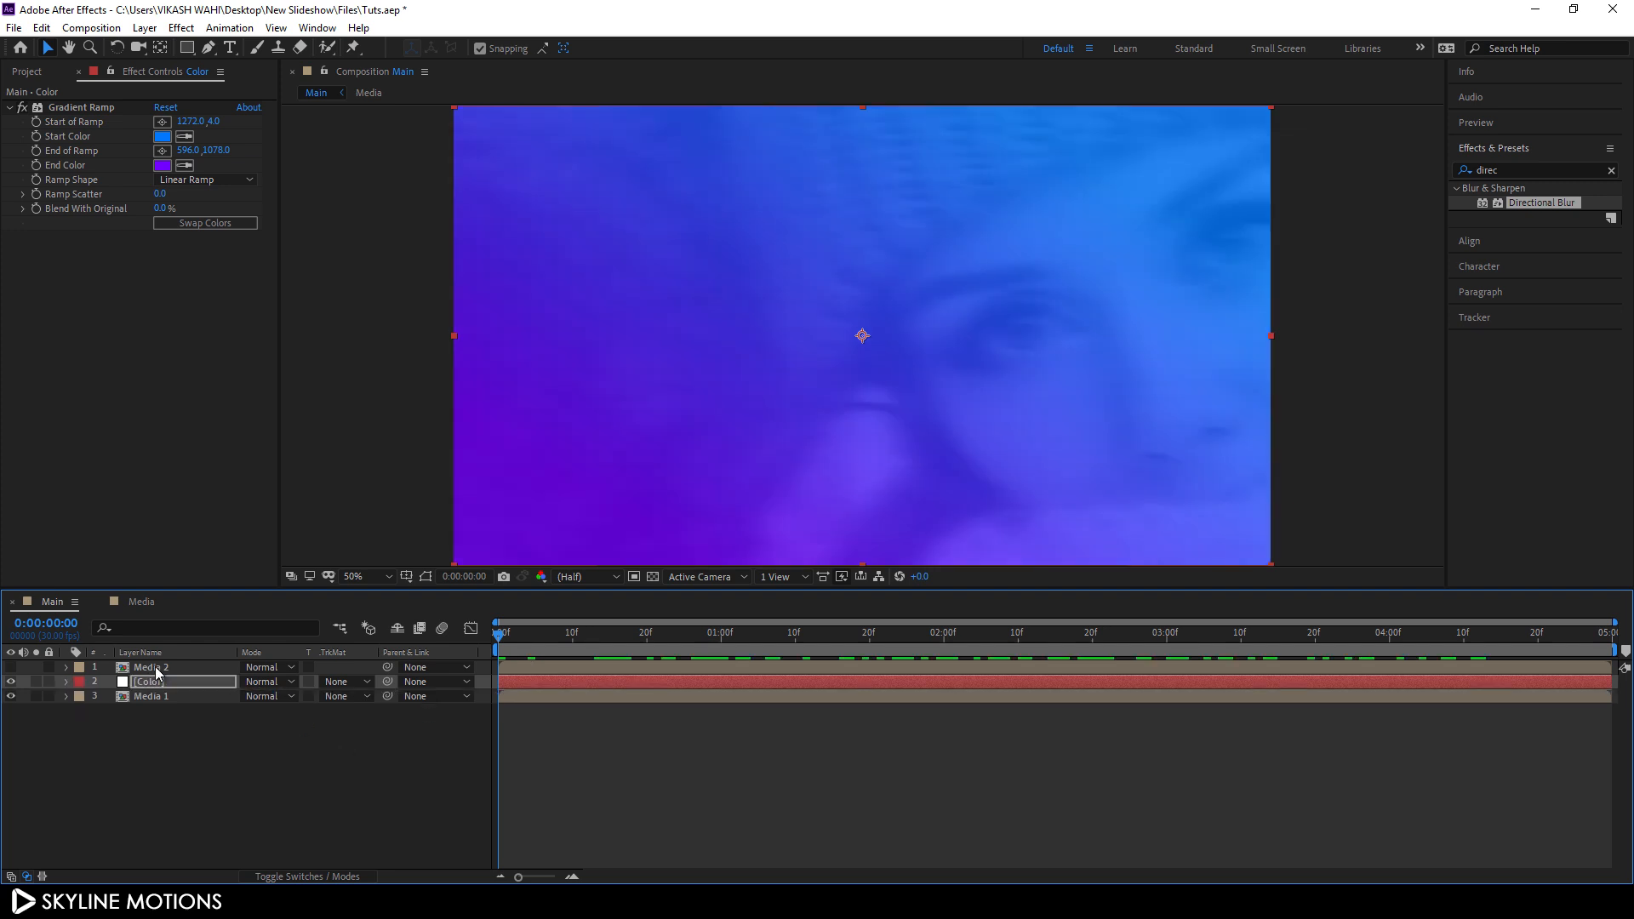
Step: Make Media 2 visible and draw a circular mask around the woman's face, covering most of the frame's height
left_click(158, 669)
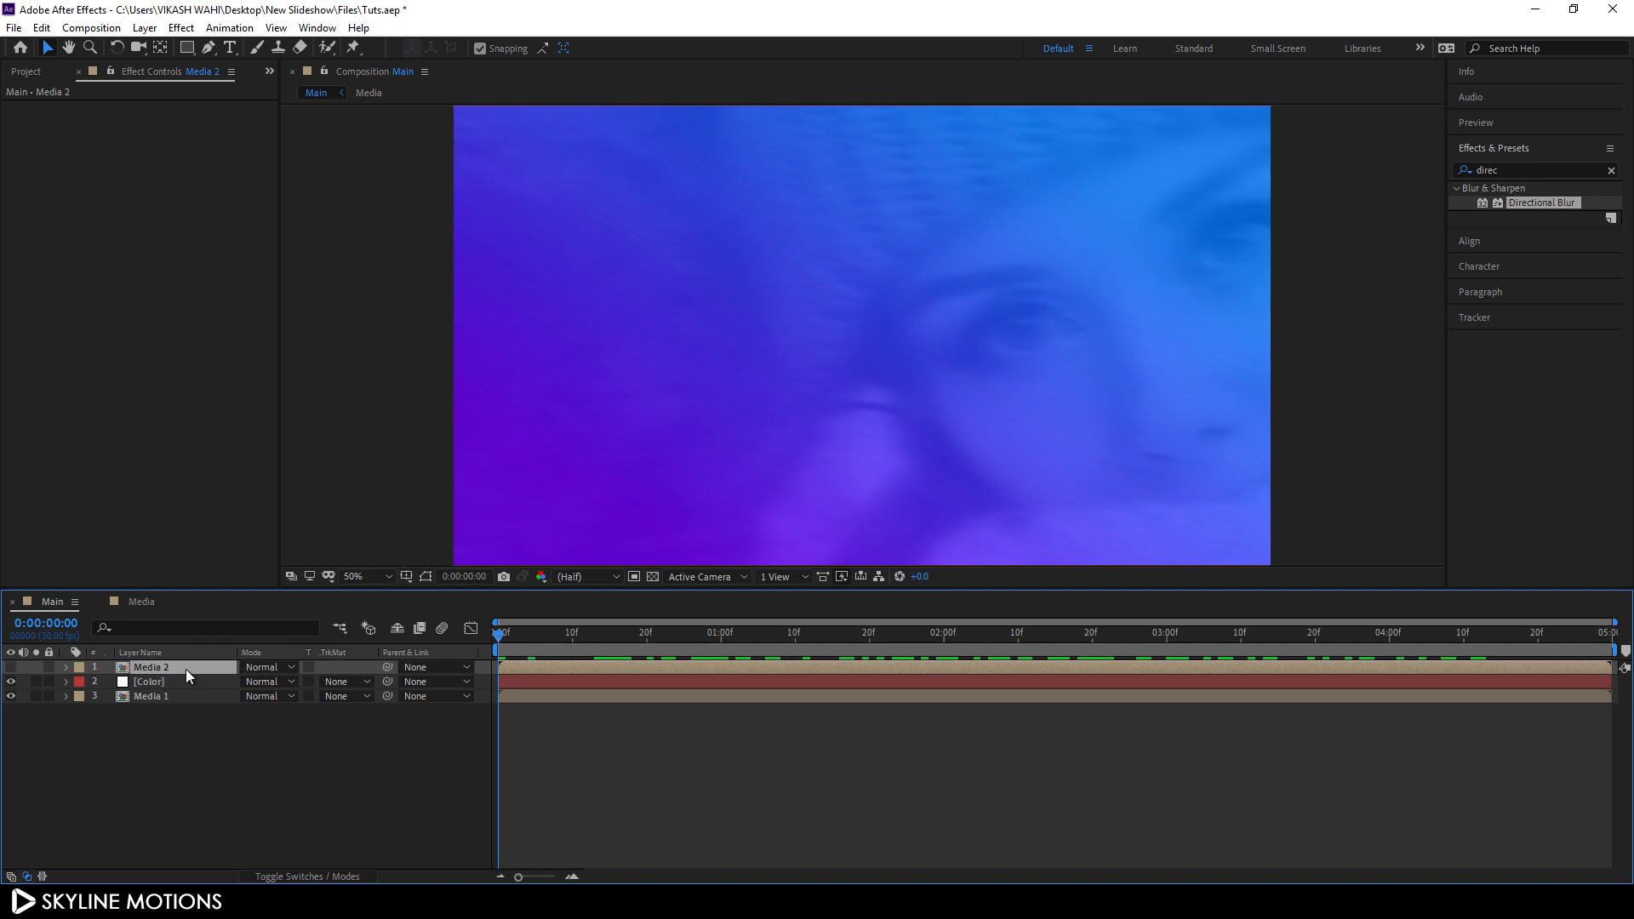
left_click(11, 668)
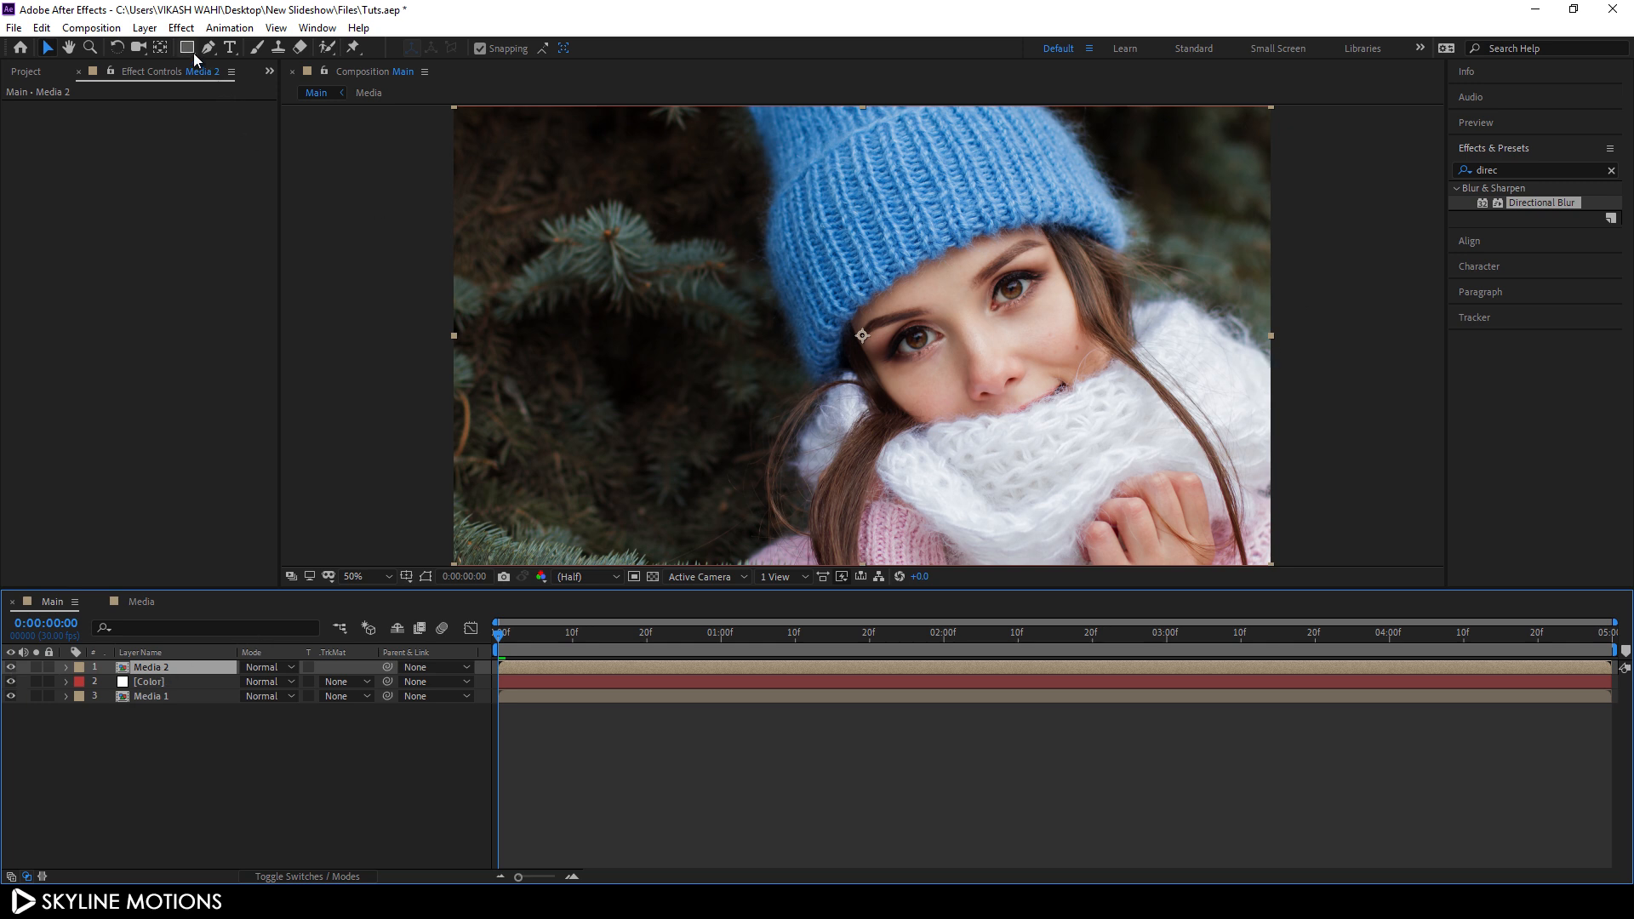
left_click_drag(189, 49, 256, 90)
left_click_drag(771, 162, 1071, 456)
left_click_drag(1104, 373, 1175, 393)
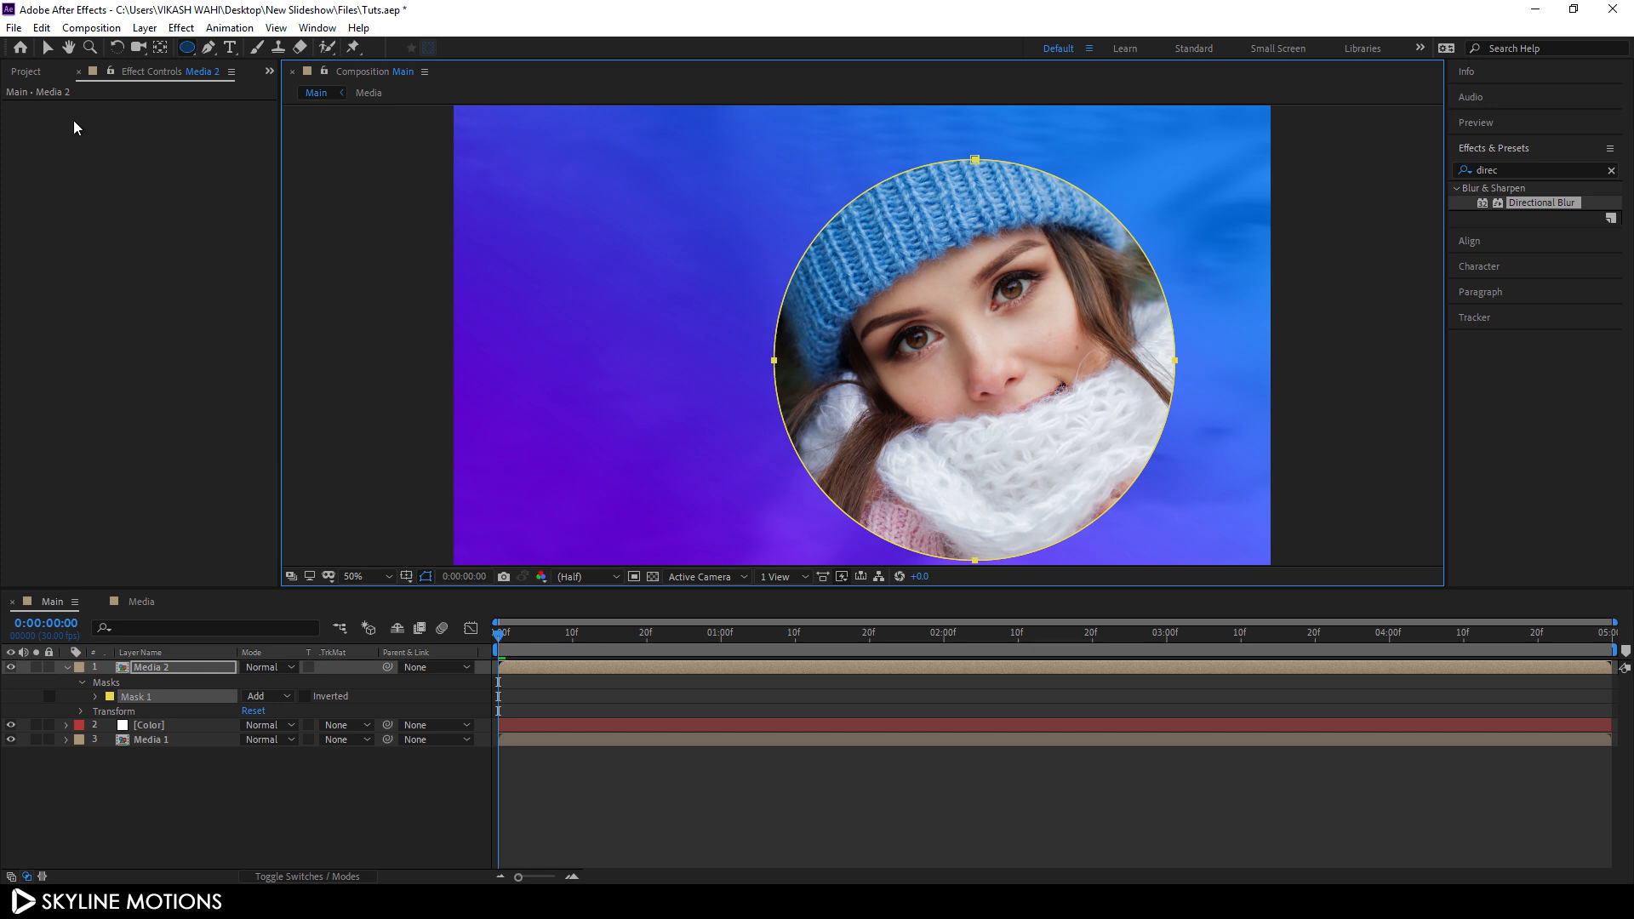
Step: Reposition the circular mask on Media 2 slightly up and to the right so it frames the face and hat
left_click(46, 48)
left_click_drag(722, 135, 807, 184)
left_click_drag(940, 204, 1226, 511)
left_click_drag(1181, 368, 1201, 345)
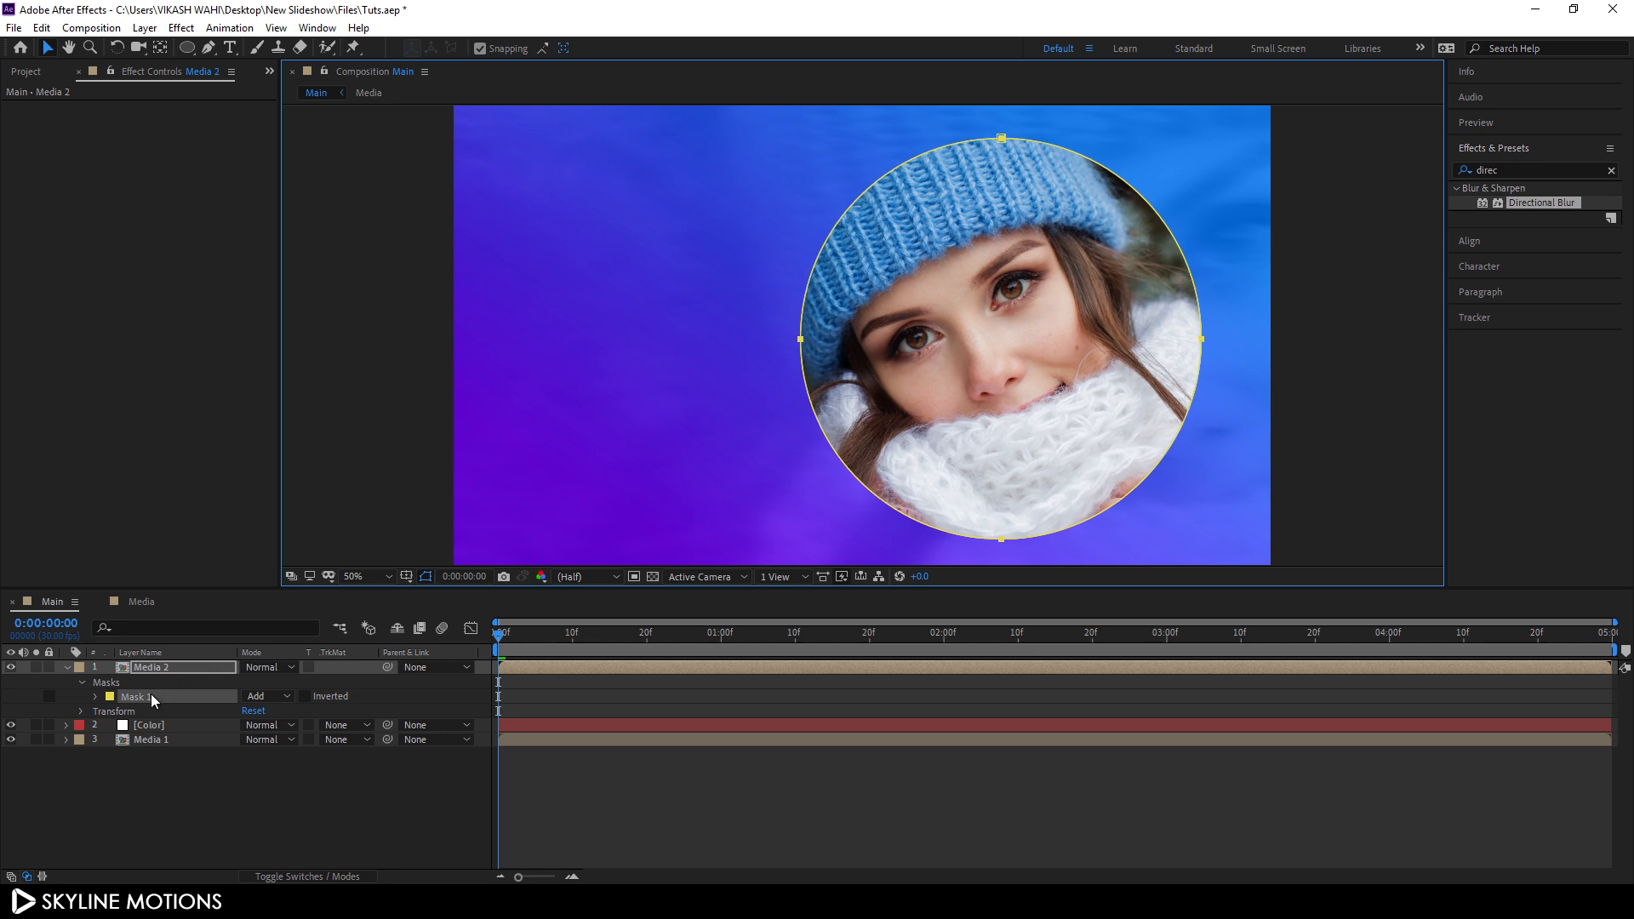
left_click(66, 668)
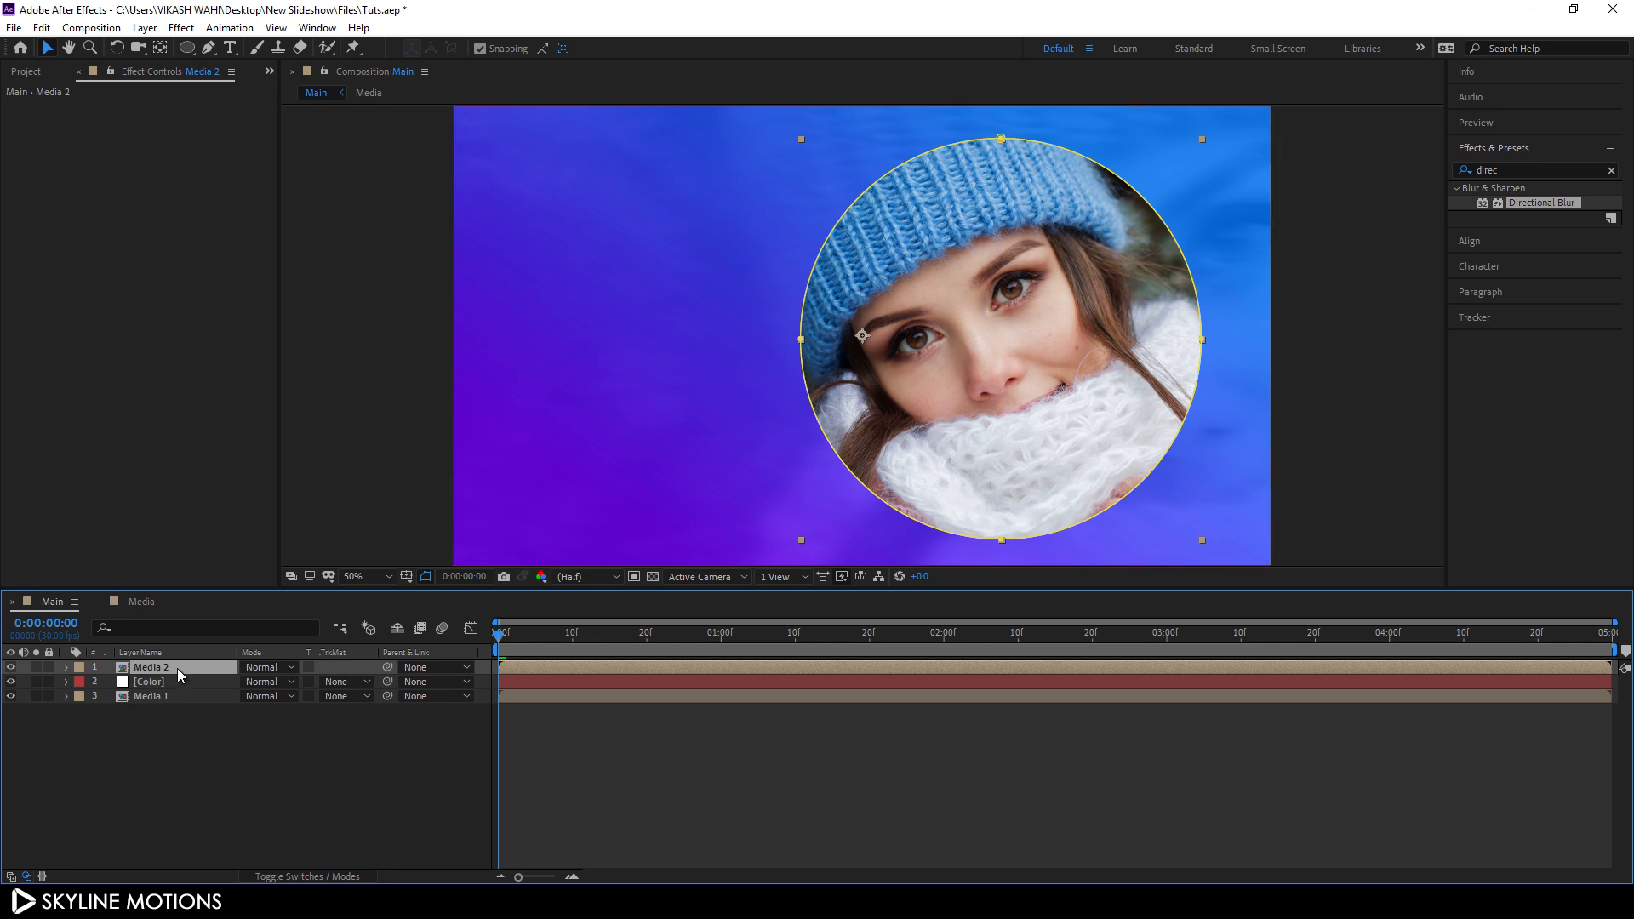
Step: Set the Mask Feather of Mask 1 on Media 2 to 300 pixels
key("m")
key("m")
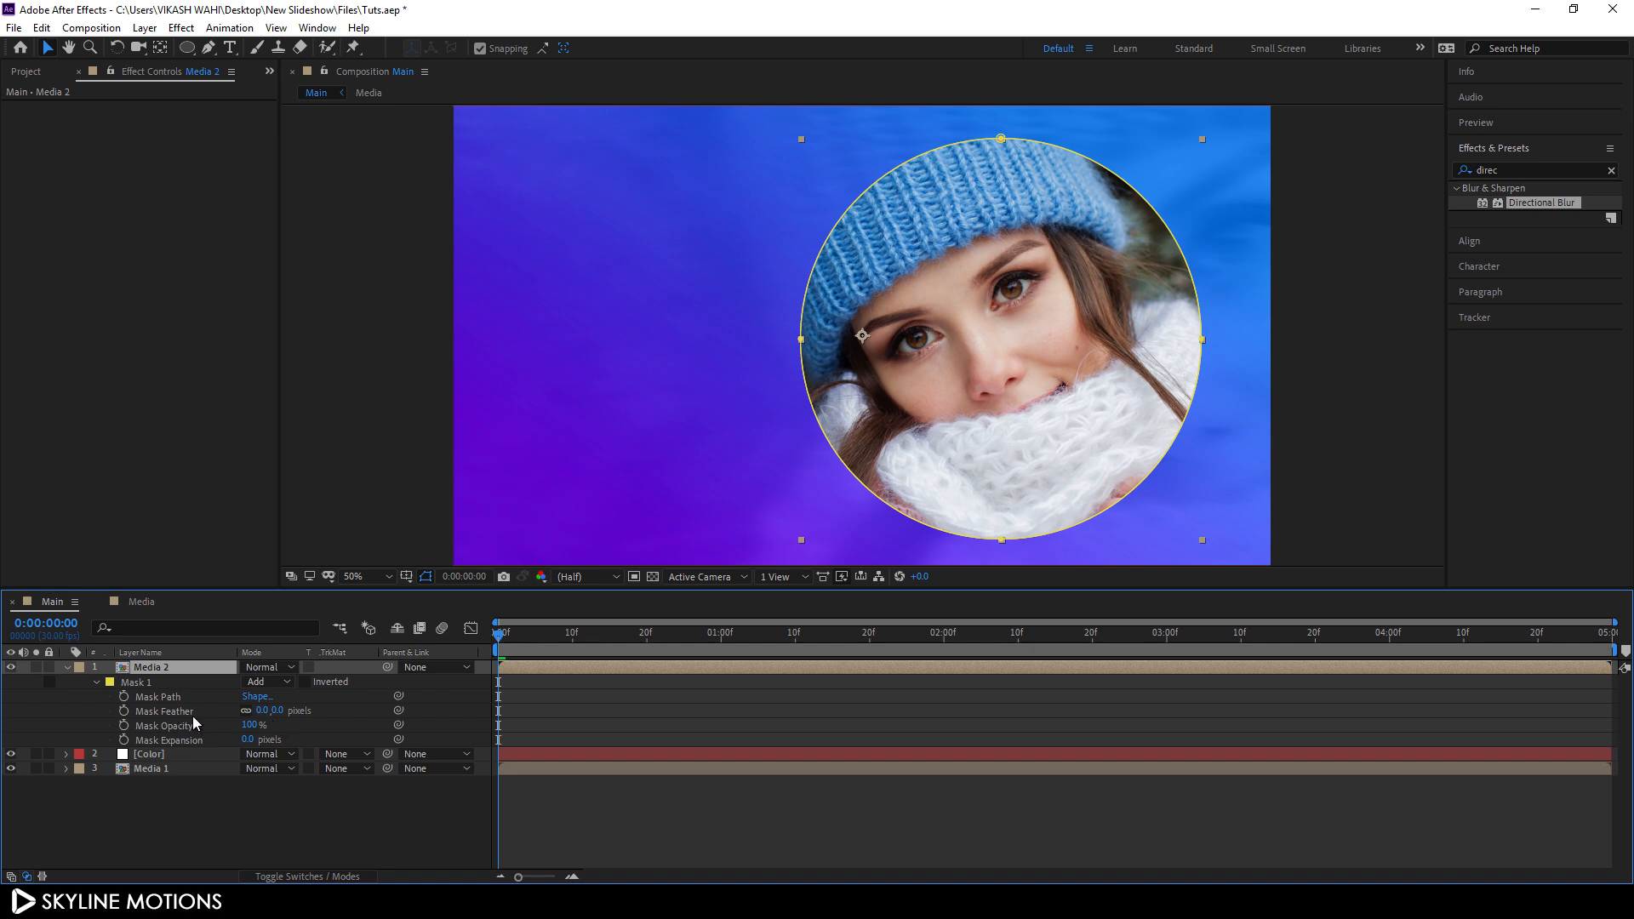
left_click_drag(279, 713, 371, 714)
left_click(297, 712)
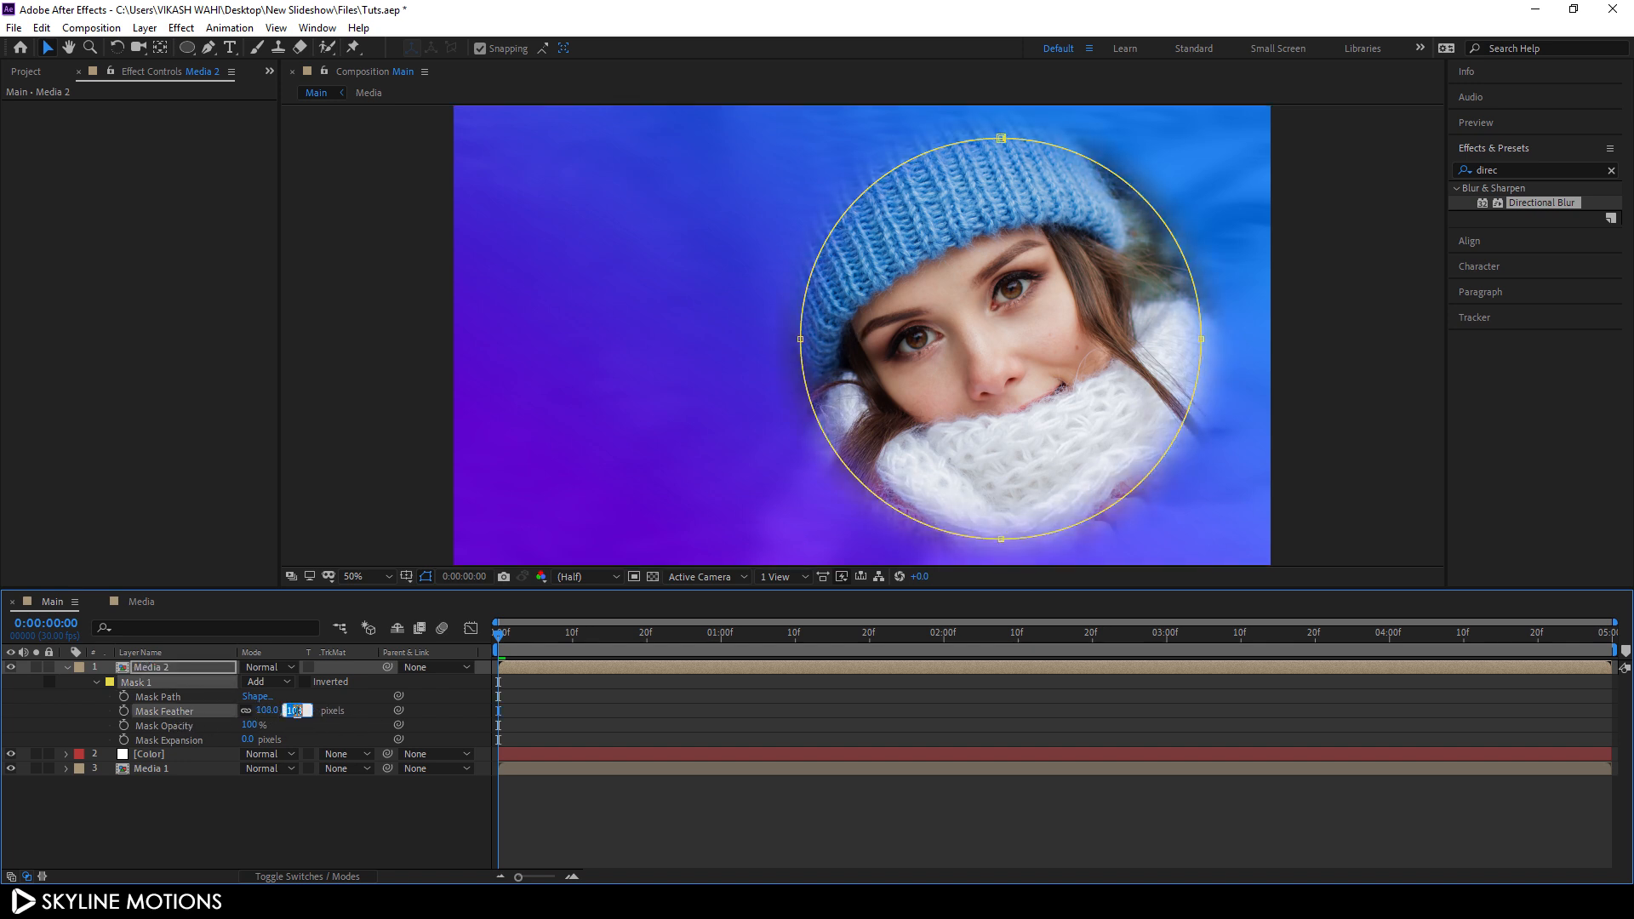
type("300")
key("Return")
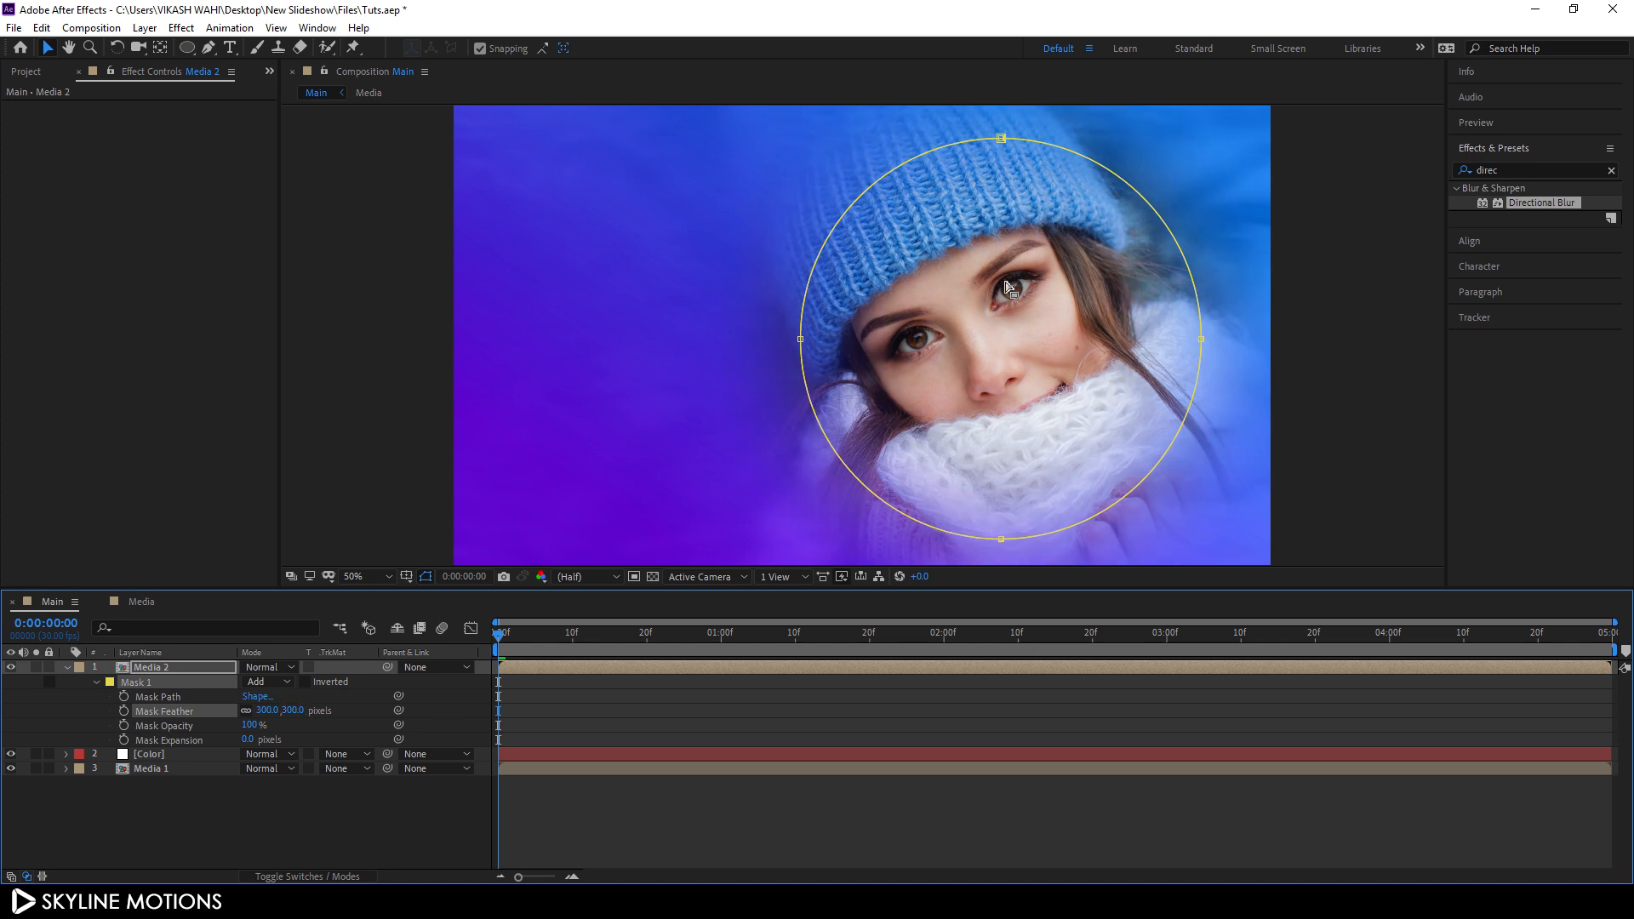
left_click(65, 668)
Step: Nudge the Media 2 layer horizontally until the masked face sits in the left half of the frame
left_click(169, 671)
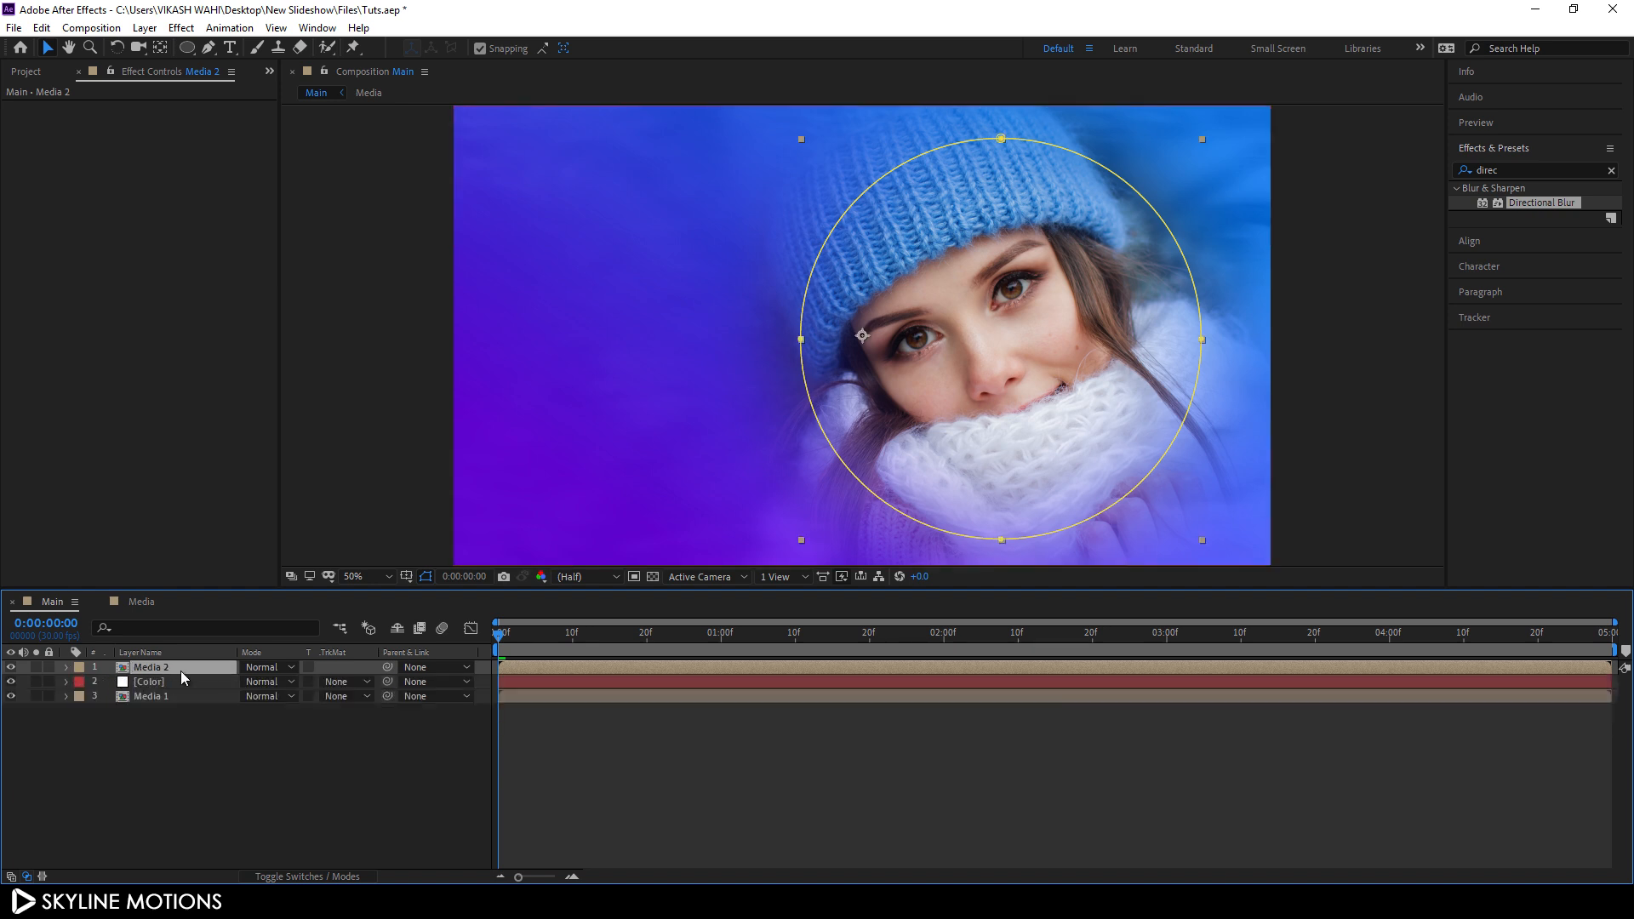
key("shift+Left")
key("shift+Left")
key("shift+Left")
key("shift+Left")
key("shift+Left")
key("shift+Left")
key("shift+Left")
key("shift+Left")
key("shift+Left")
key("shift+Left")
key("shift+Left")
key("shift+Left")
key("shift+Left")
key("shift+Left")
key("shift+Left")
key("shift+Left")
key("shift+Left")
key("shift+Left")
key("shift+Left")
key("shift+Left")
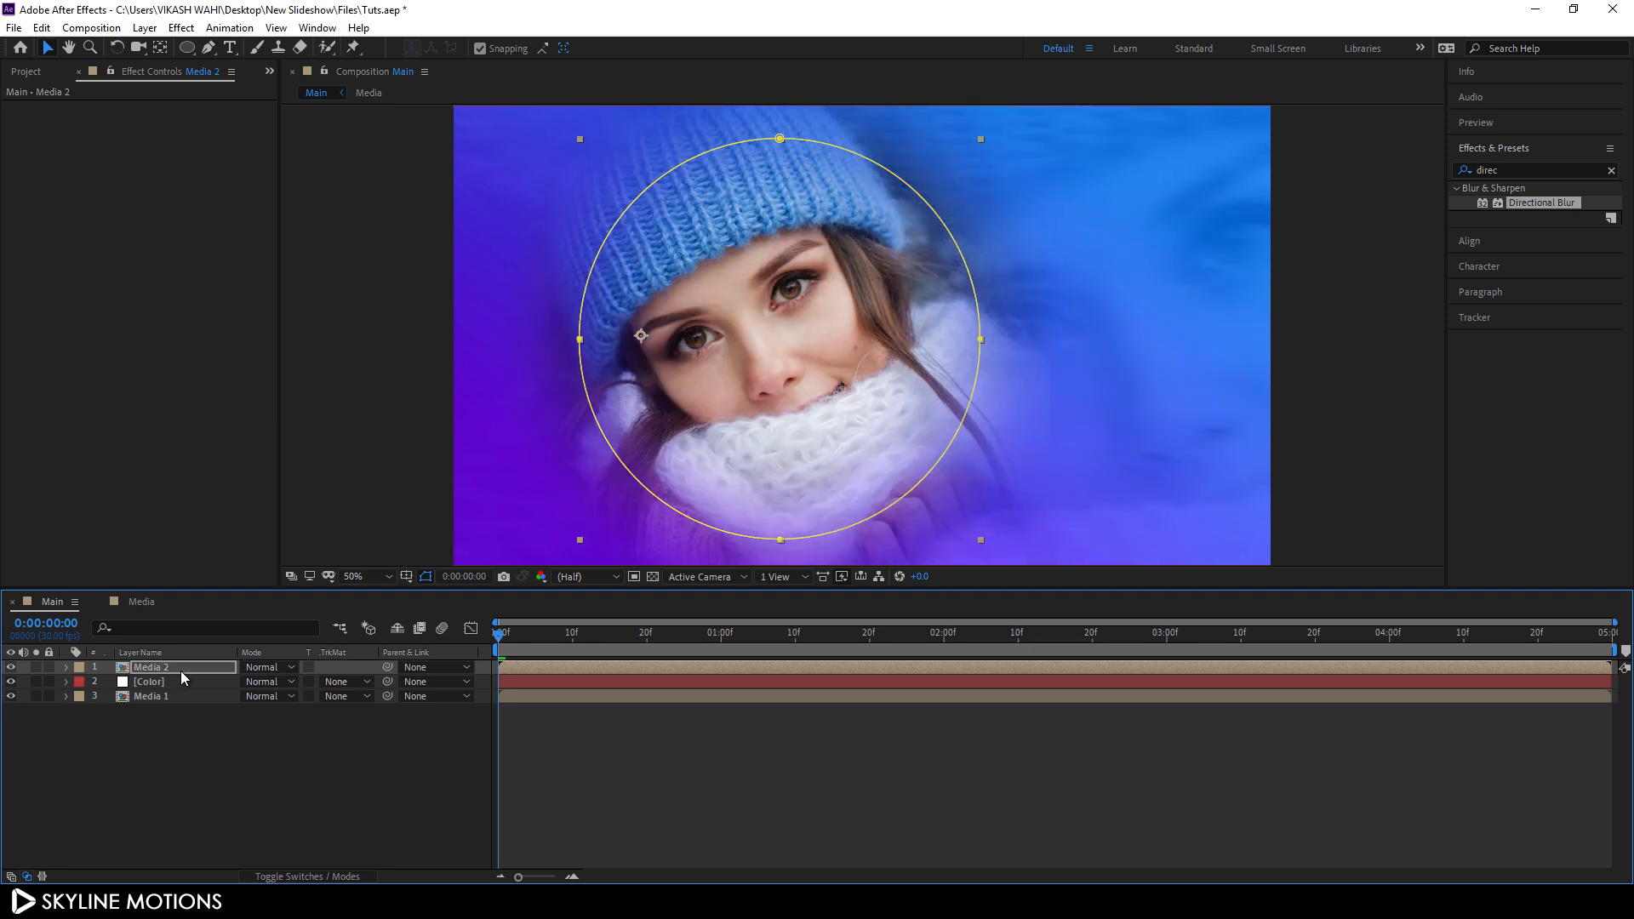
key("shift+Left")
key("shift+Left")
key("shift+Left")
key("shift+Left")
key("shift+Left")
key("shift+Left")
key("shift+Left")
key("shift+Left")
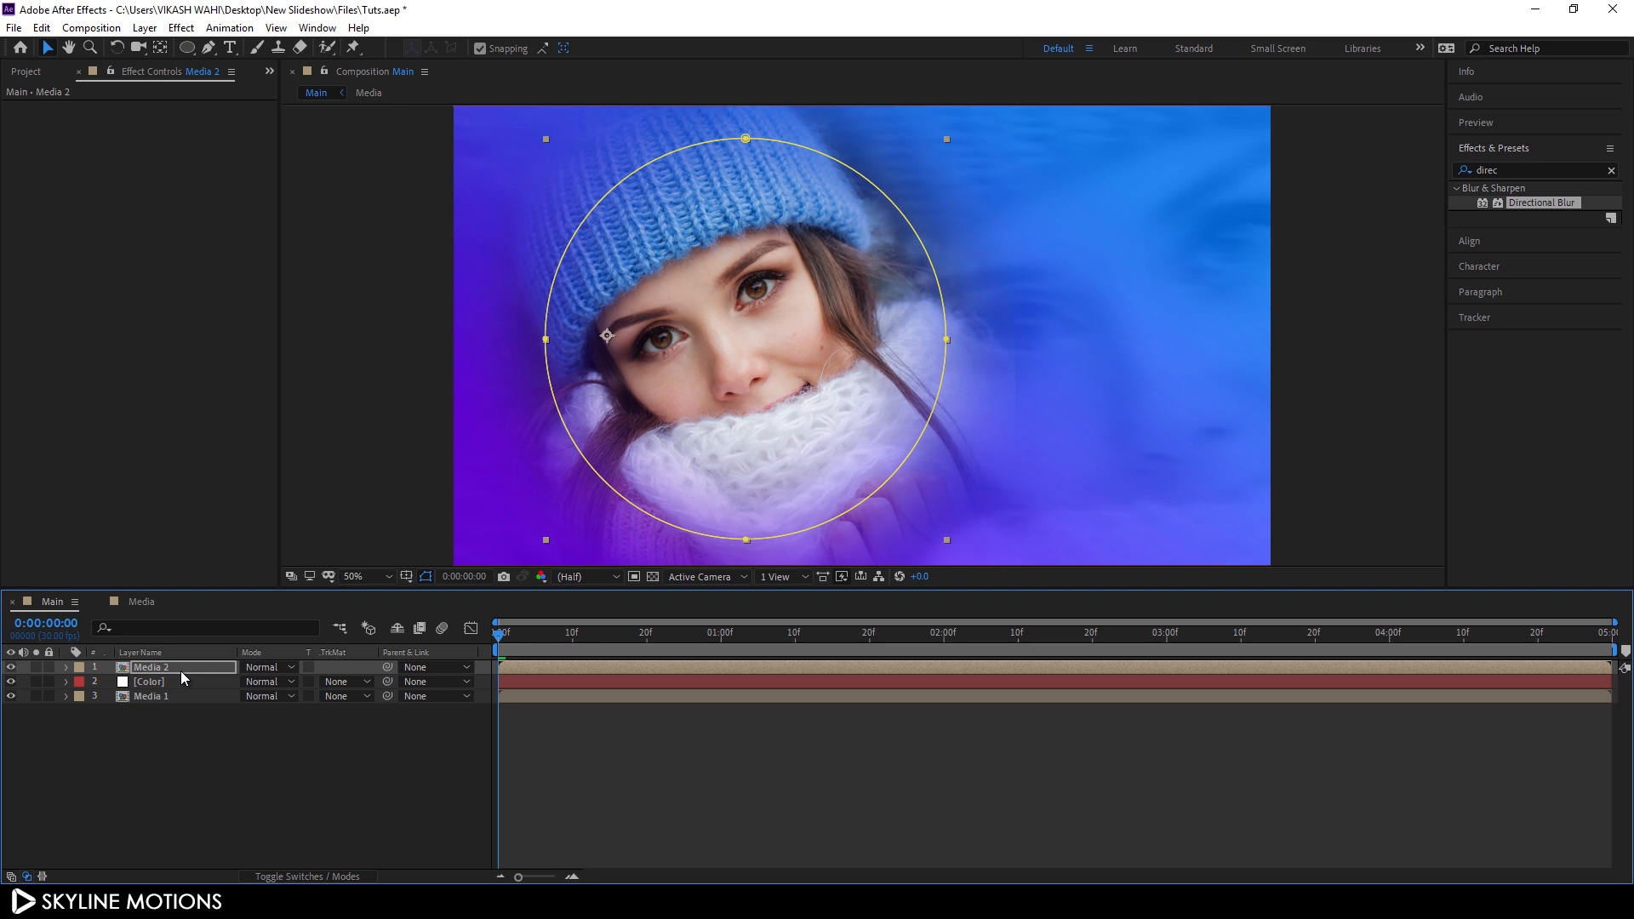
key("shift+Left")
key("shift+Left")
key("shift+Left")
key("shift+Left")
key("shift+Left")
key("shift+Left")
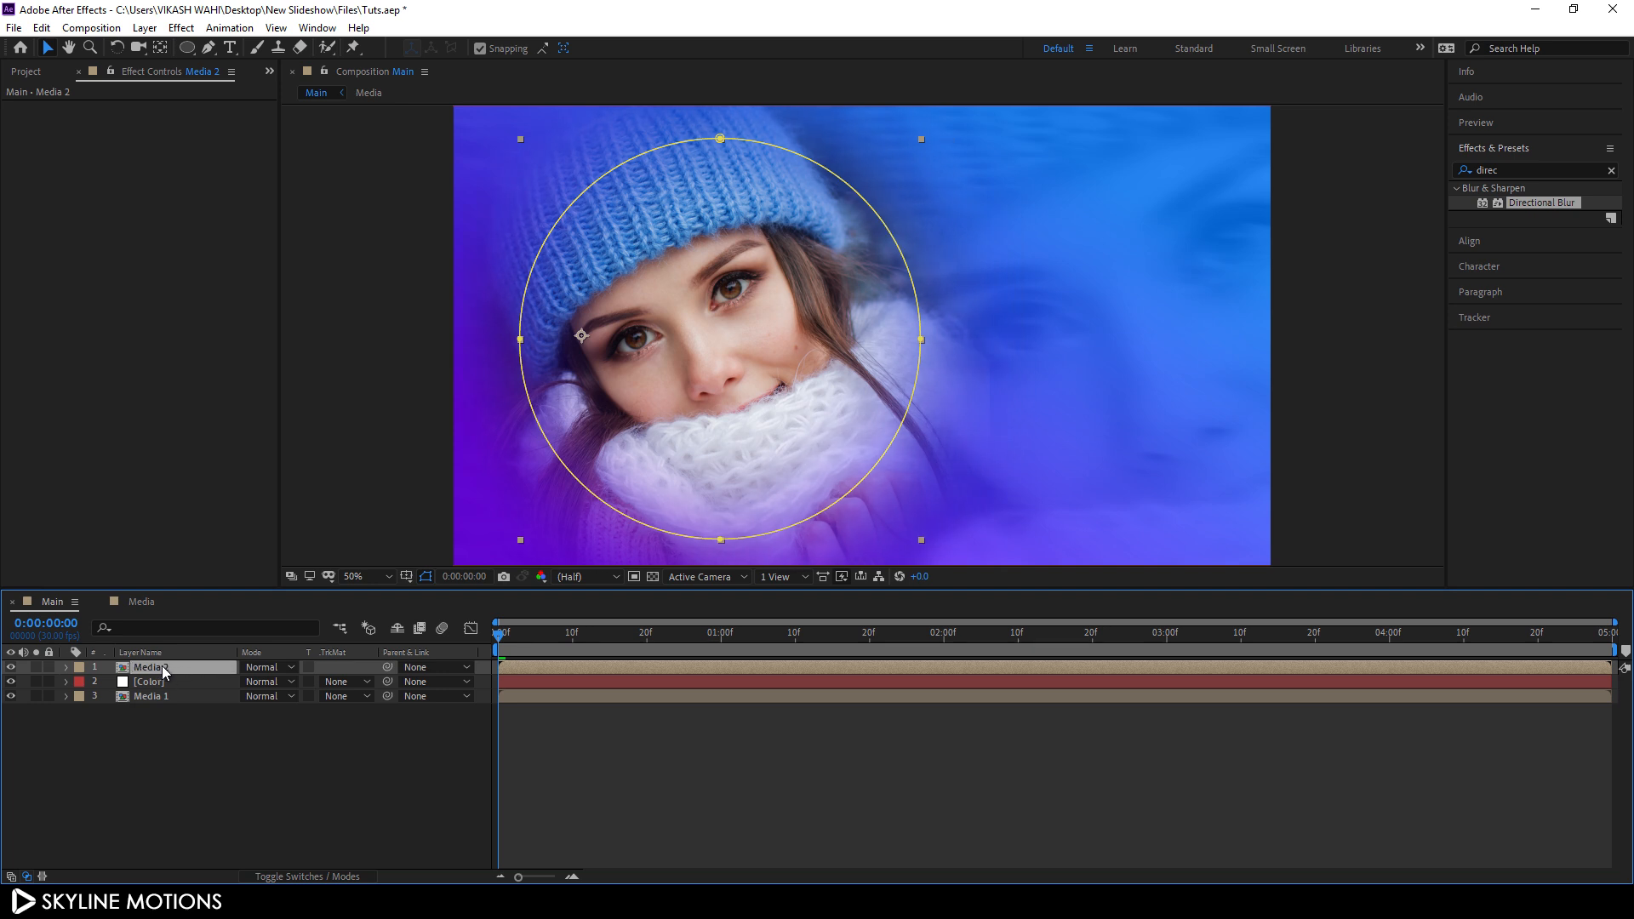
Step: Shift the circular mask on Media 2 slightly left and up, and hide the mask outline in the viewer
key("m")
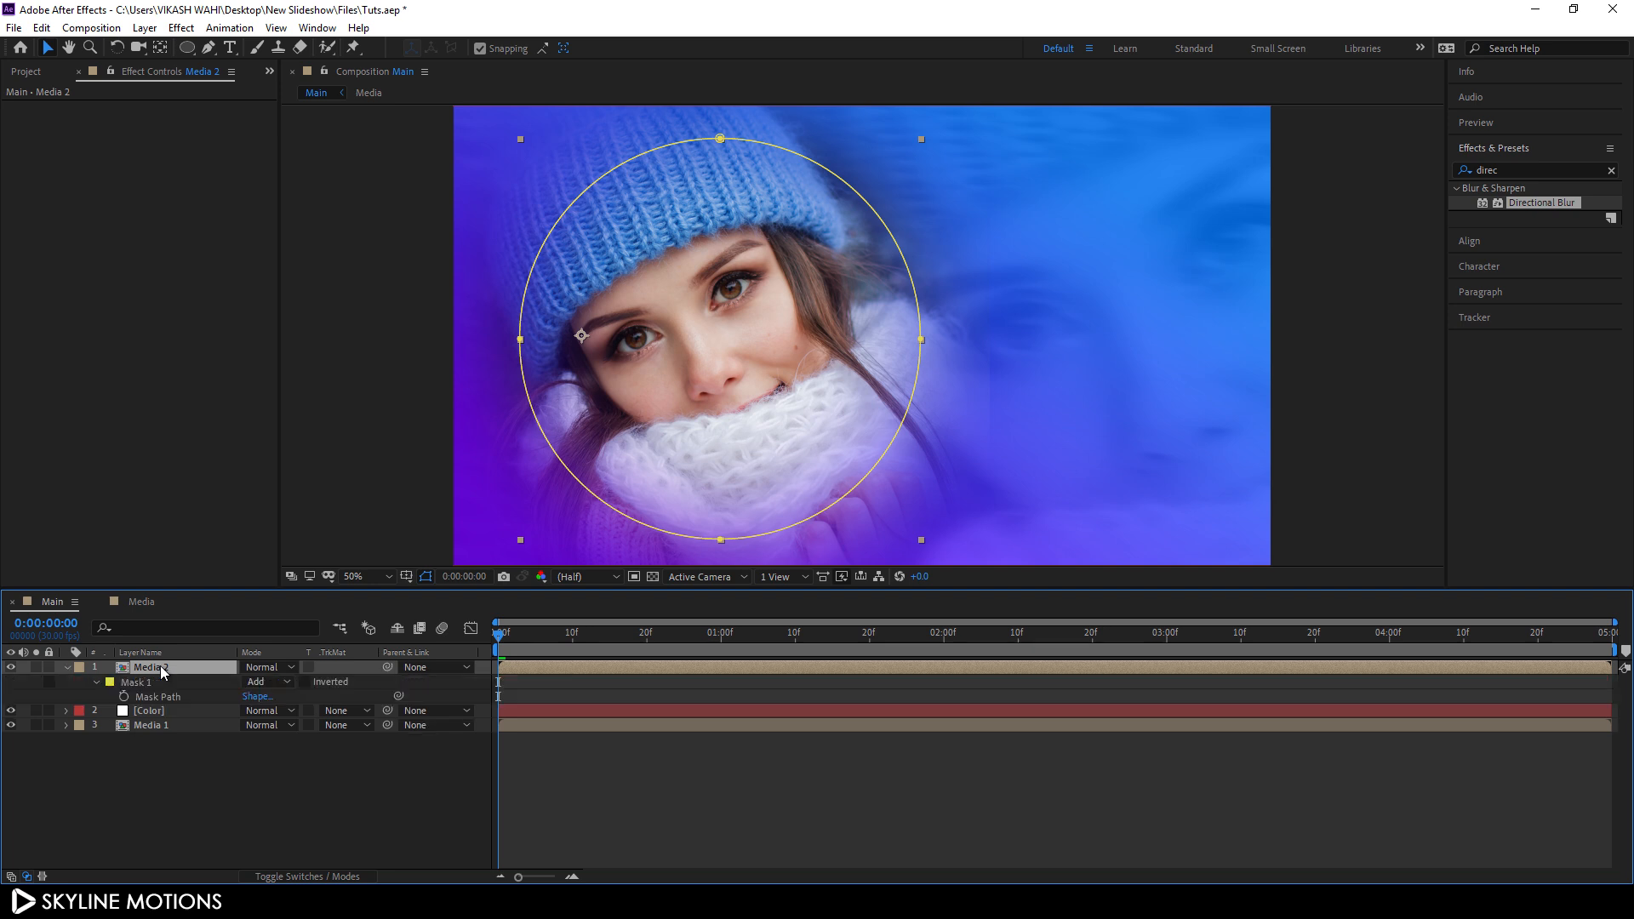
left_click(133, 682)
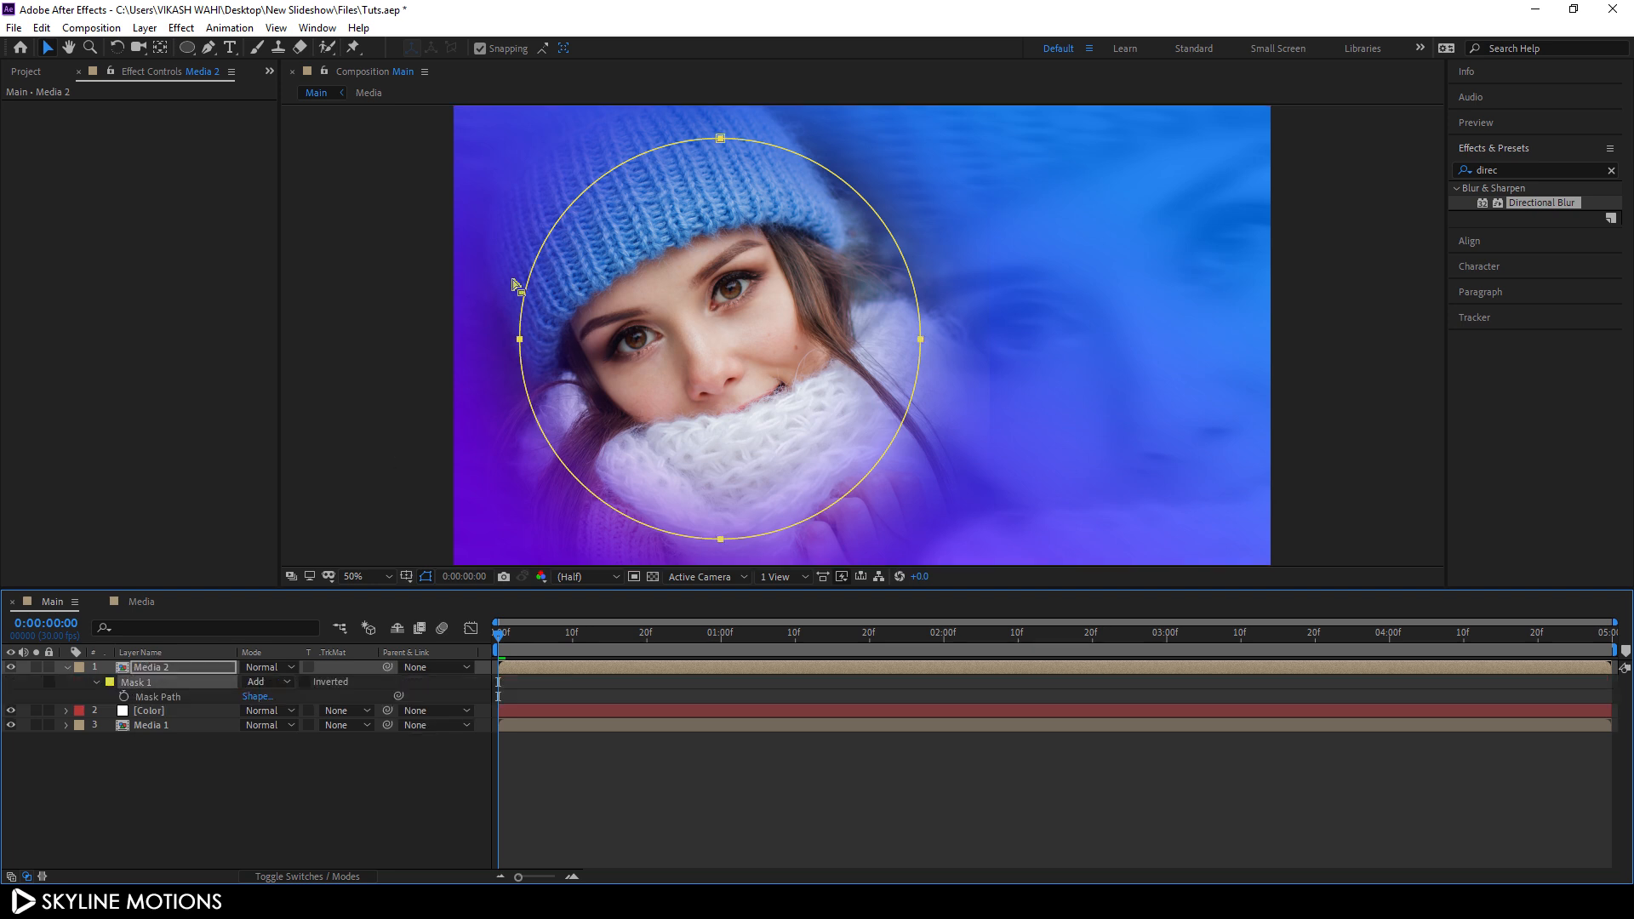
left_click_drag(490, 119, 971, 562)
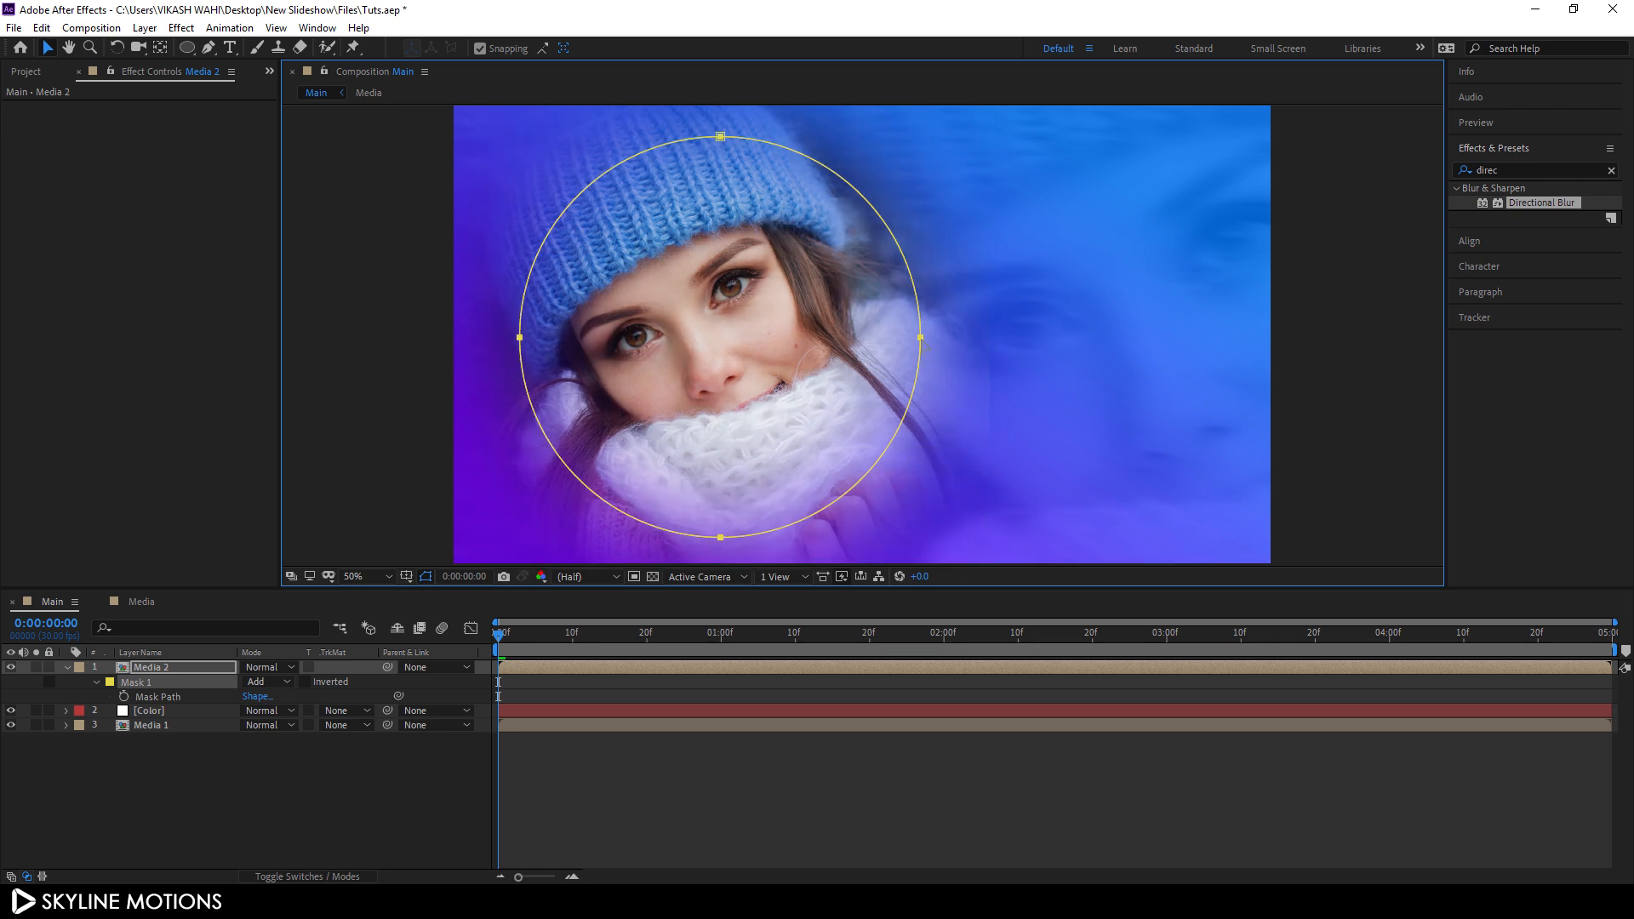
left_click_drag(920, 340, 900, 339)
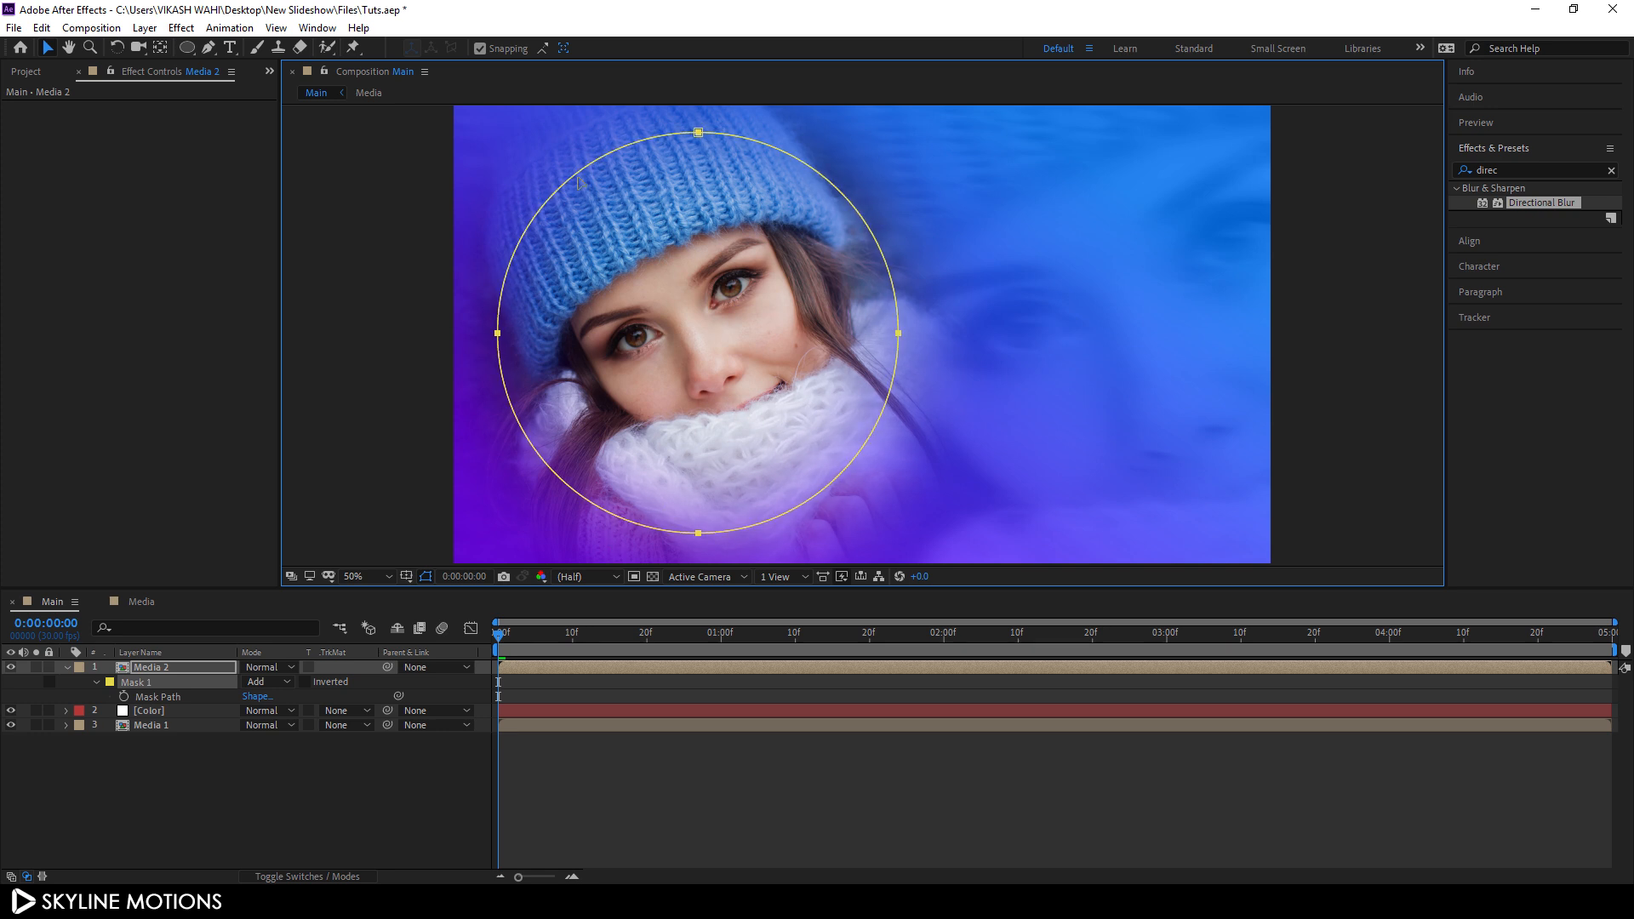
left_click(426, 577)
Step: Enable Scale and Rotation keyframes for the Media 2 layer at the last frame, 0:00:04:29
left_click(169, 673)
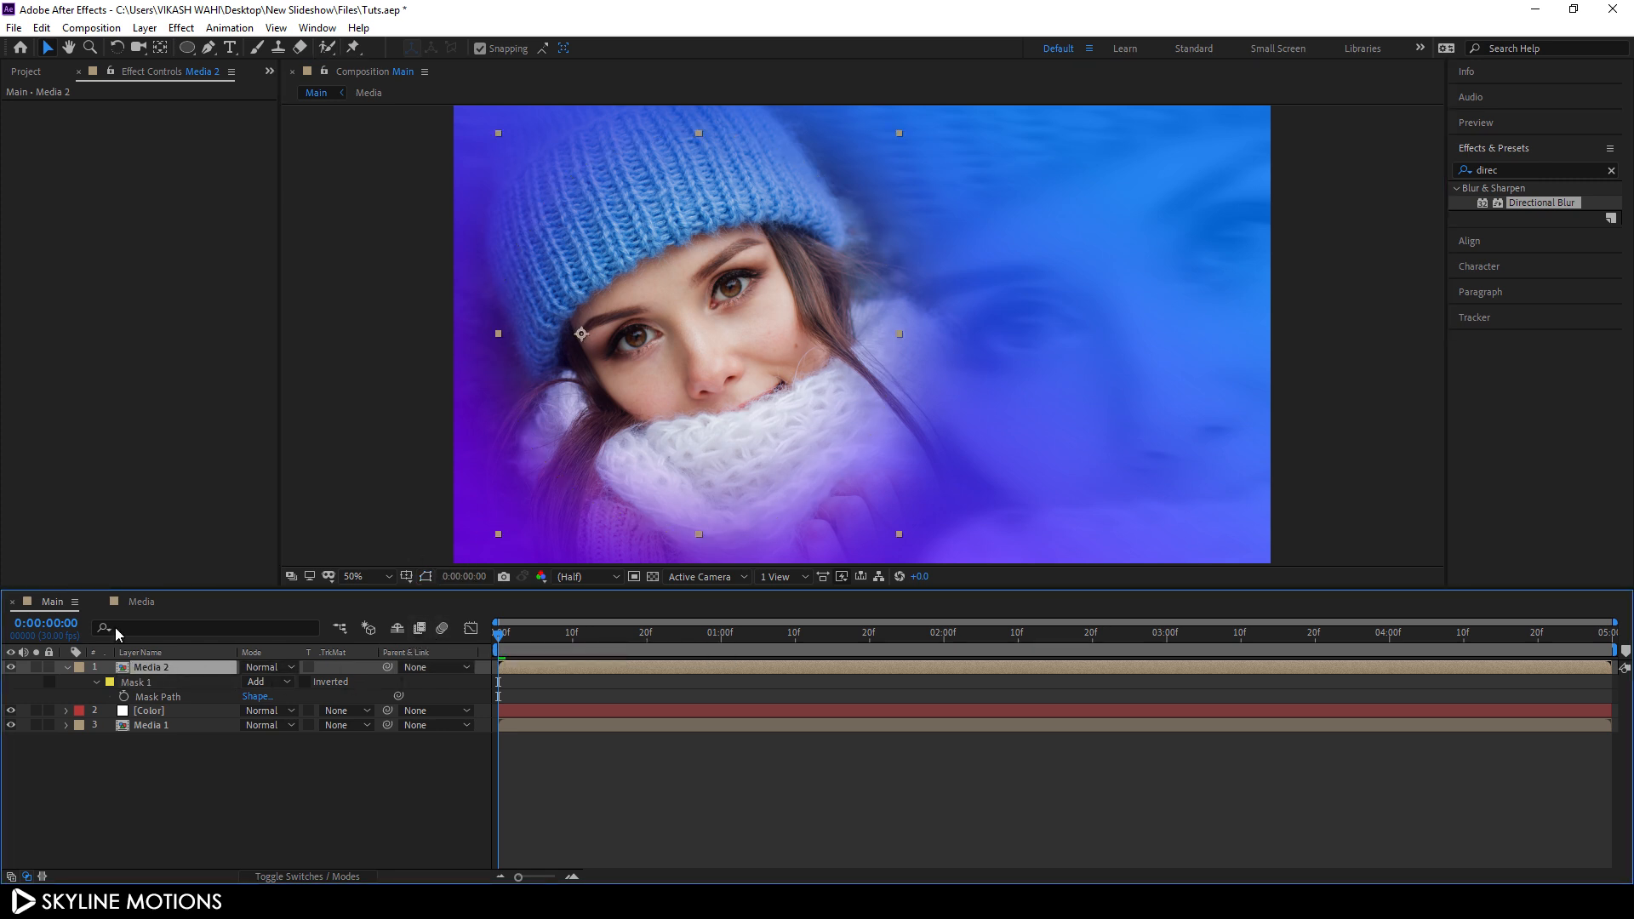
key("s")
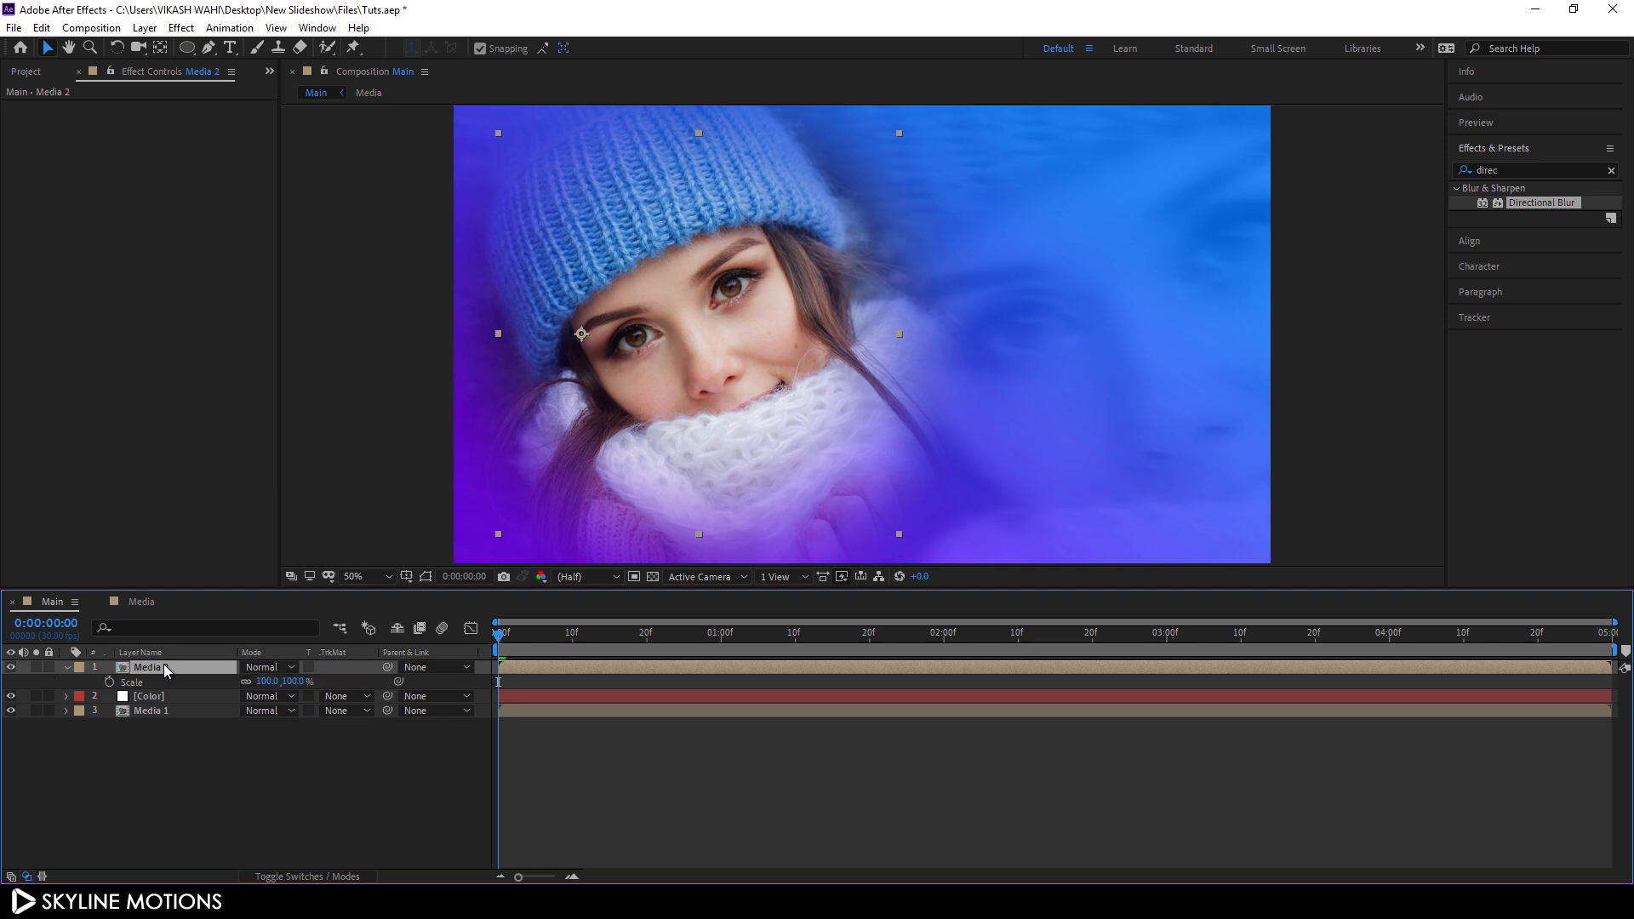
key("shift+r")
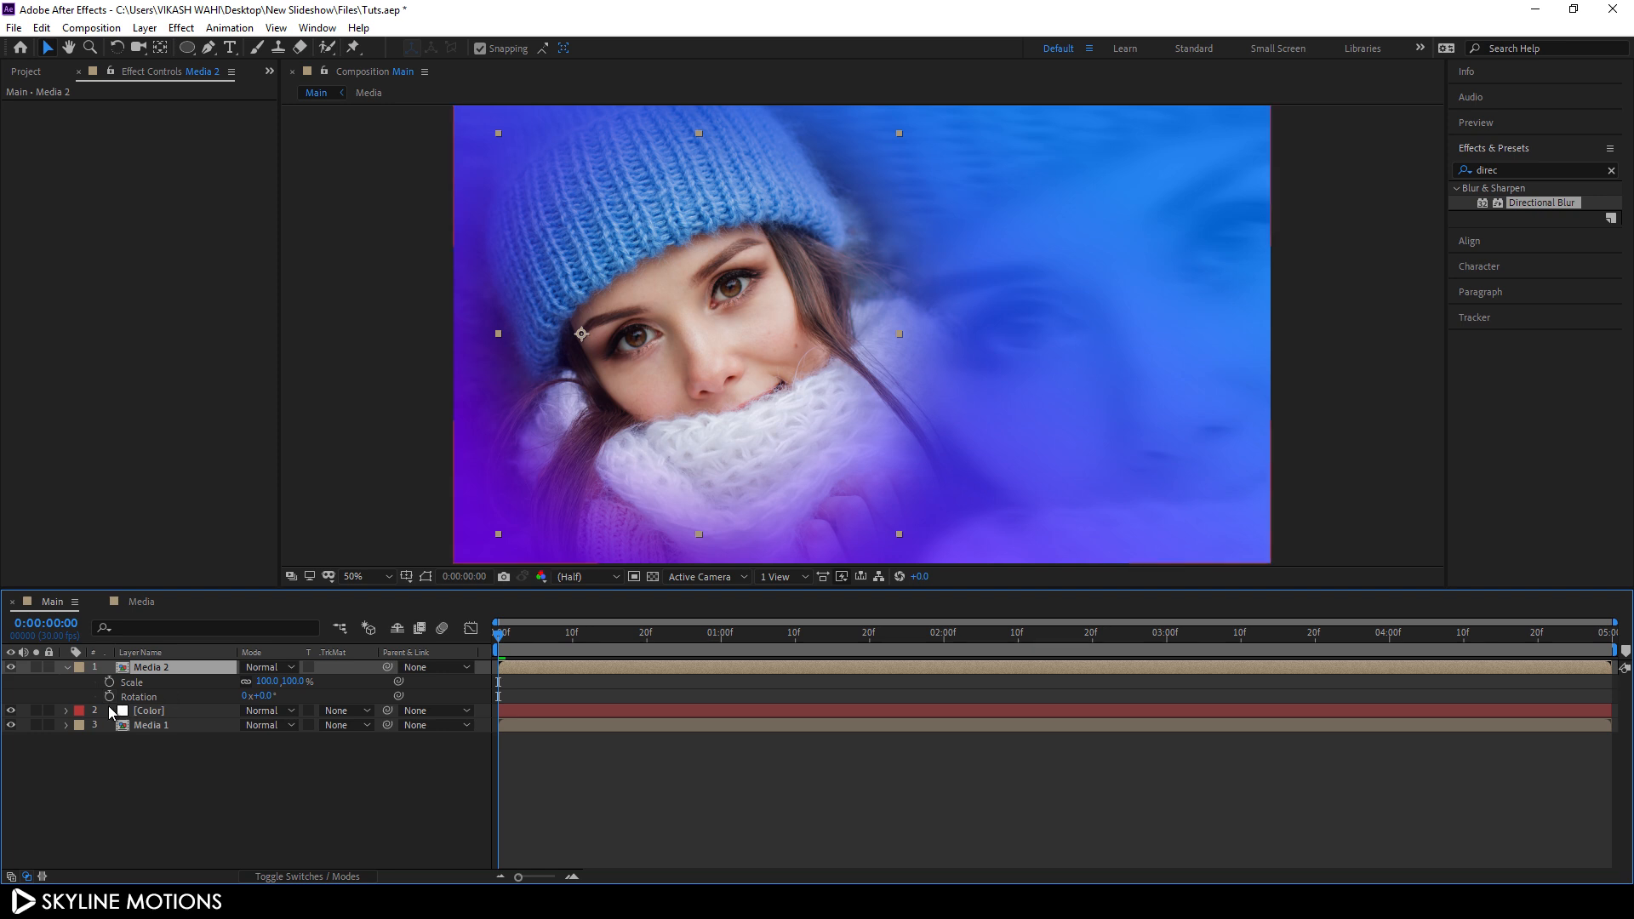
left_click_drag(706, 635, 1264, 635)
left_click_drag(1542, 686, 1625, 686)
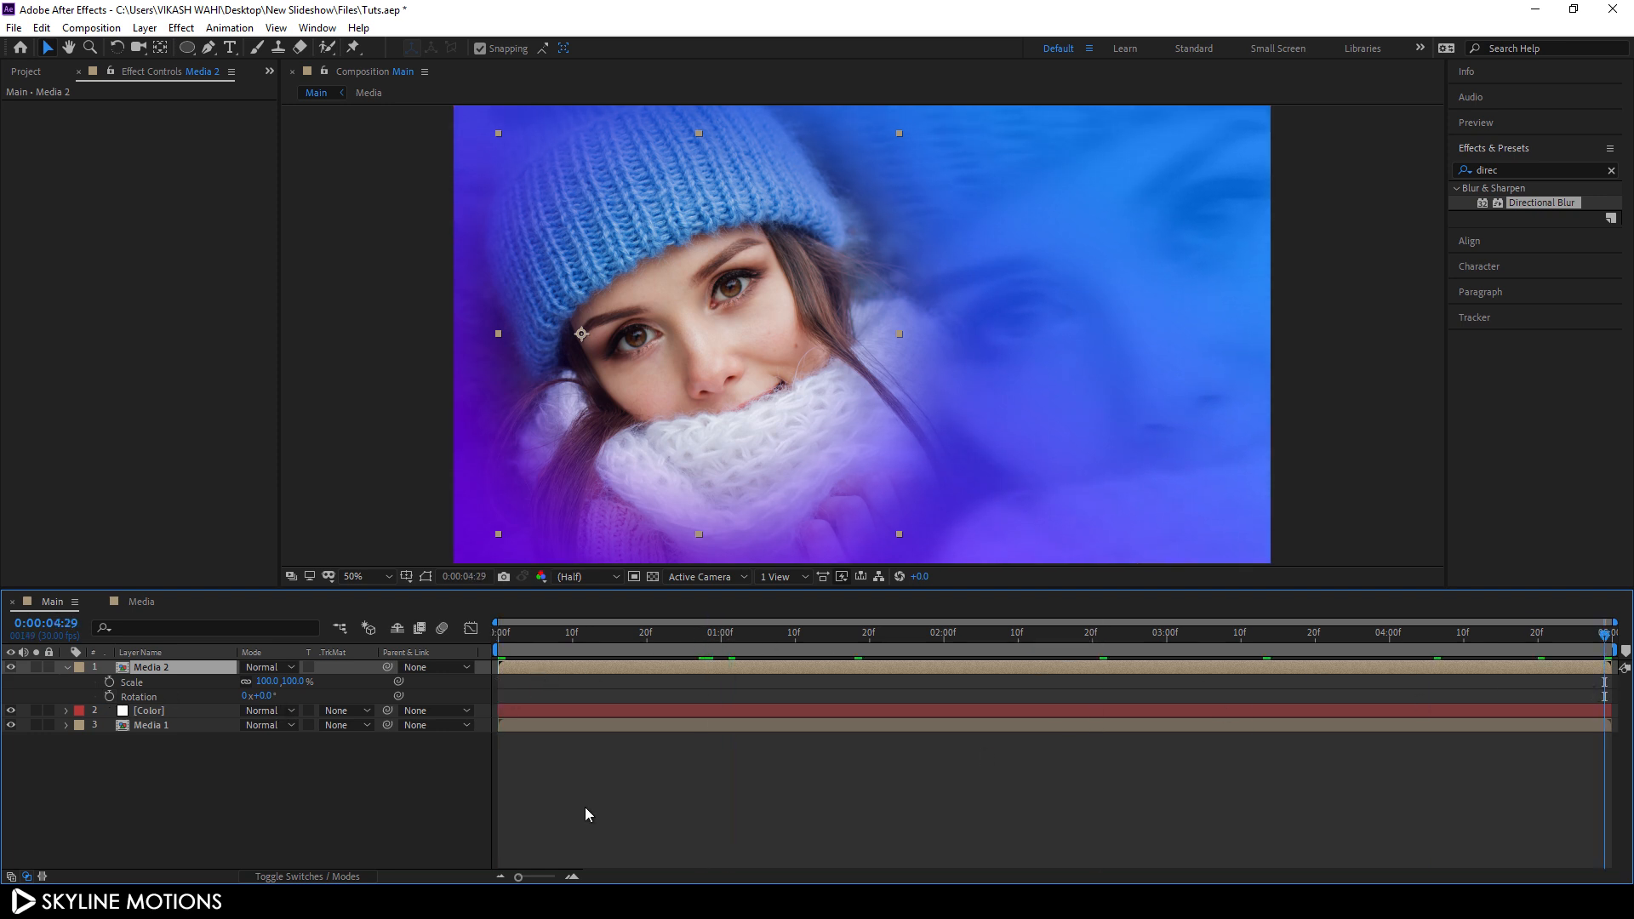
left_click(110, 683)
left_click(110, 697)
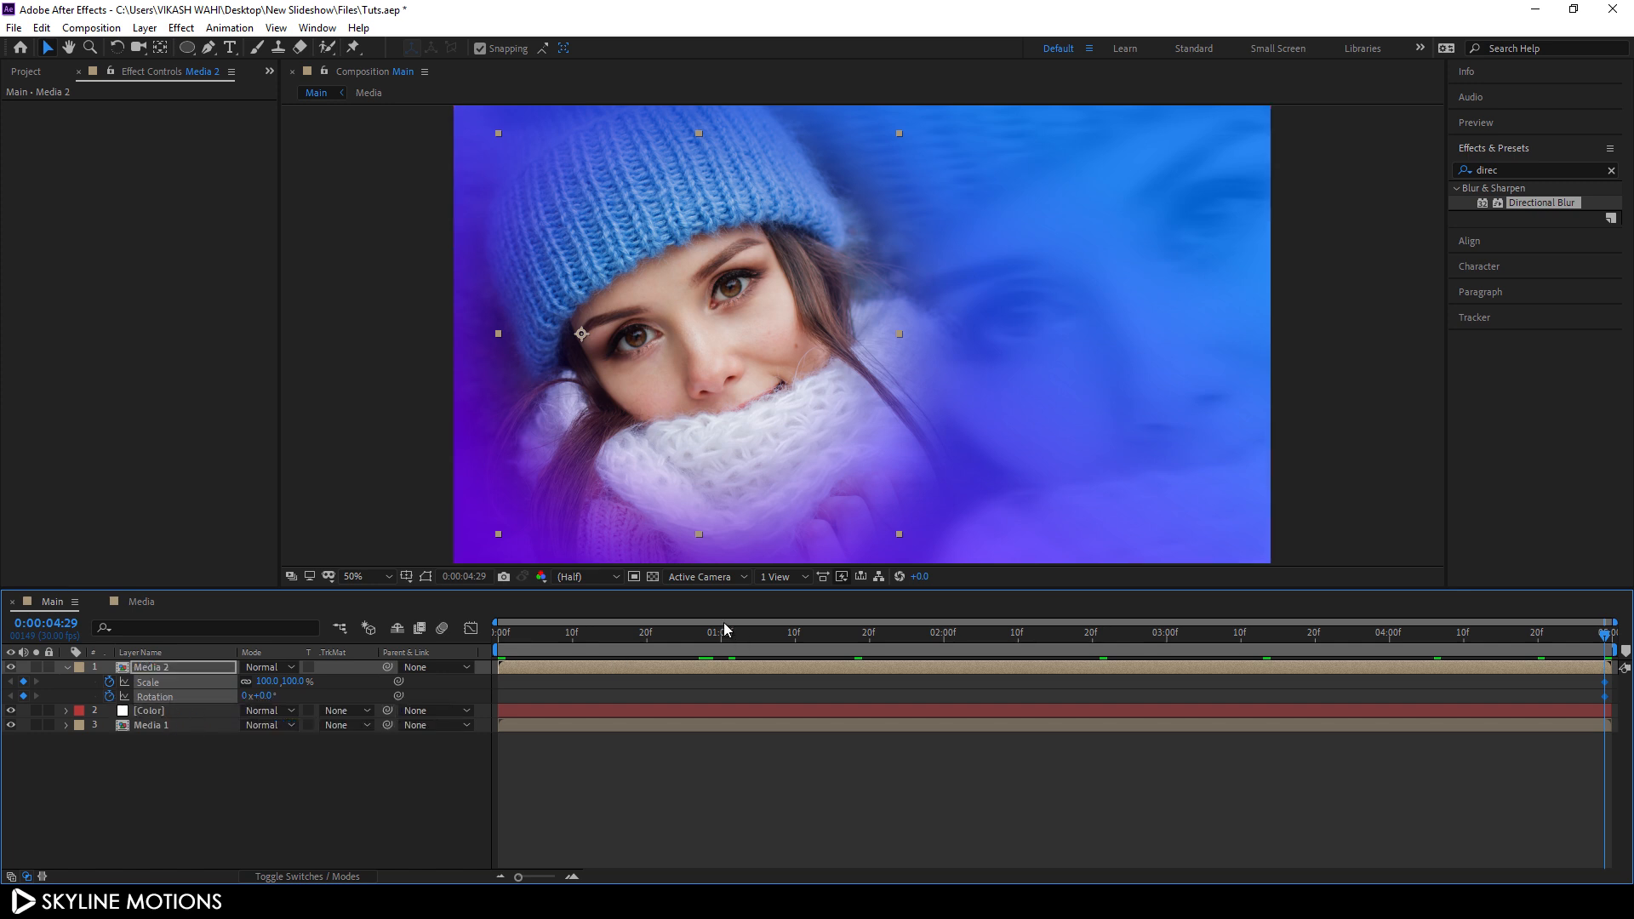
Step: At 0:00:00:00, keyframe Media 2's Scale at 110% and Rotation at 10°, and preview the animation
left_click_drag(742, 636, 410, 655)
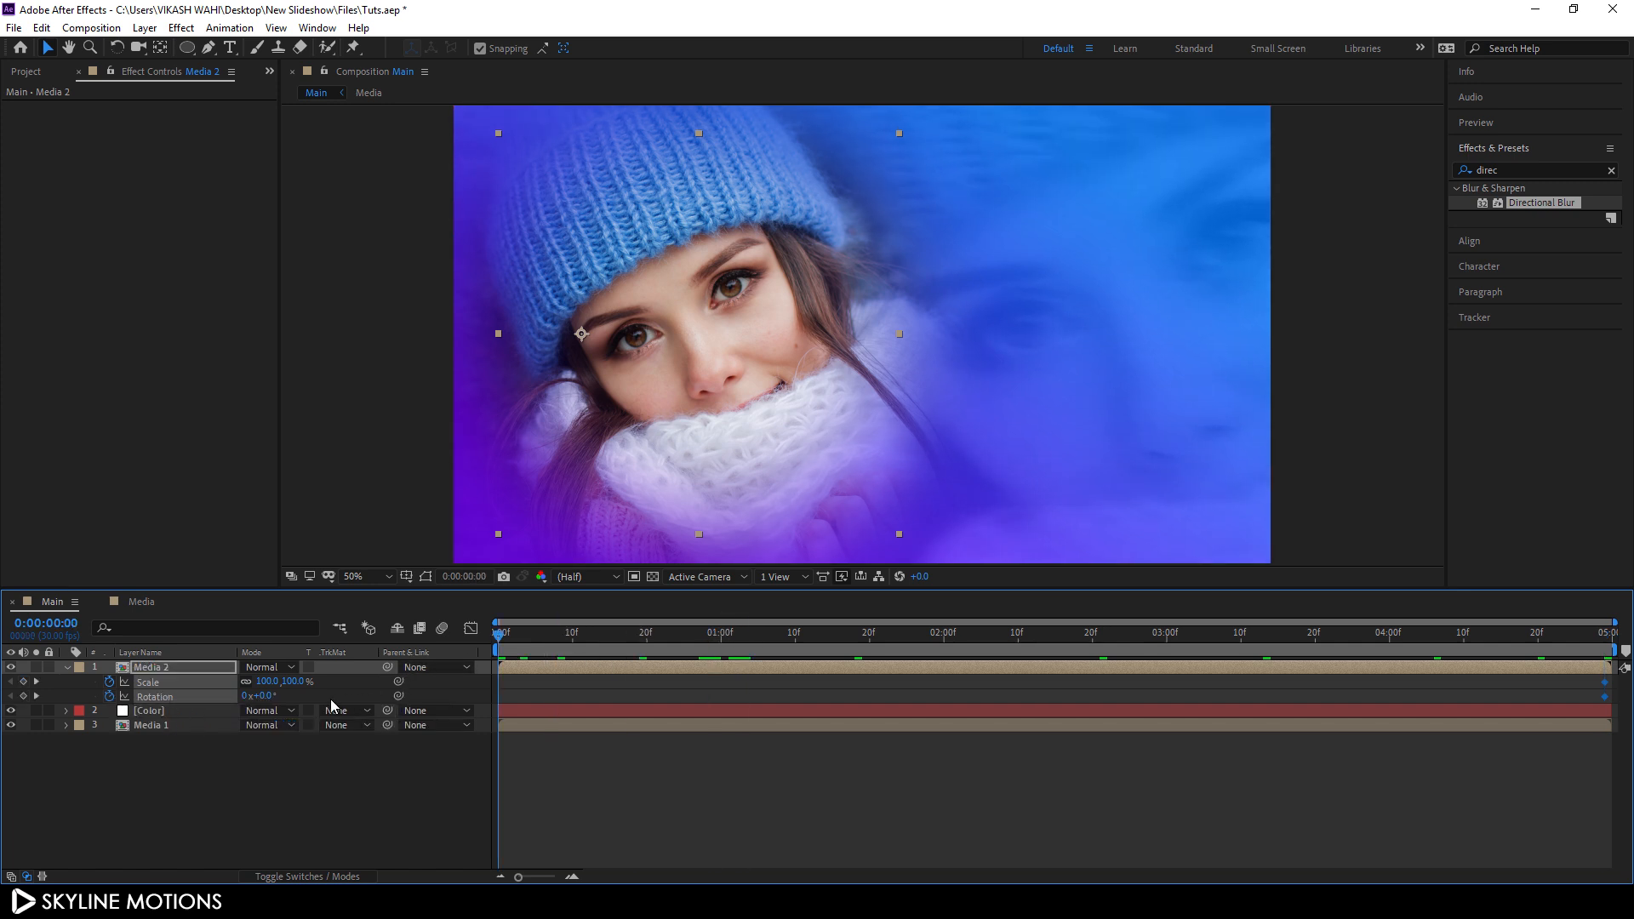
left_click(292, 682)
type("110")
key("Return")
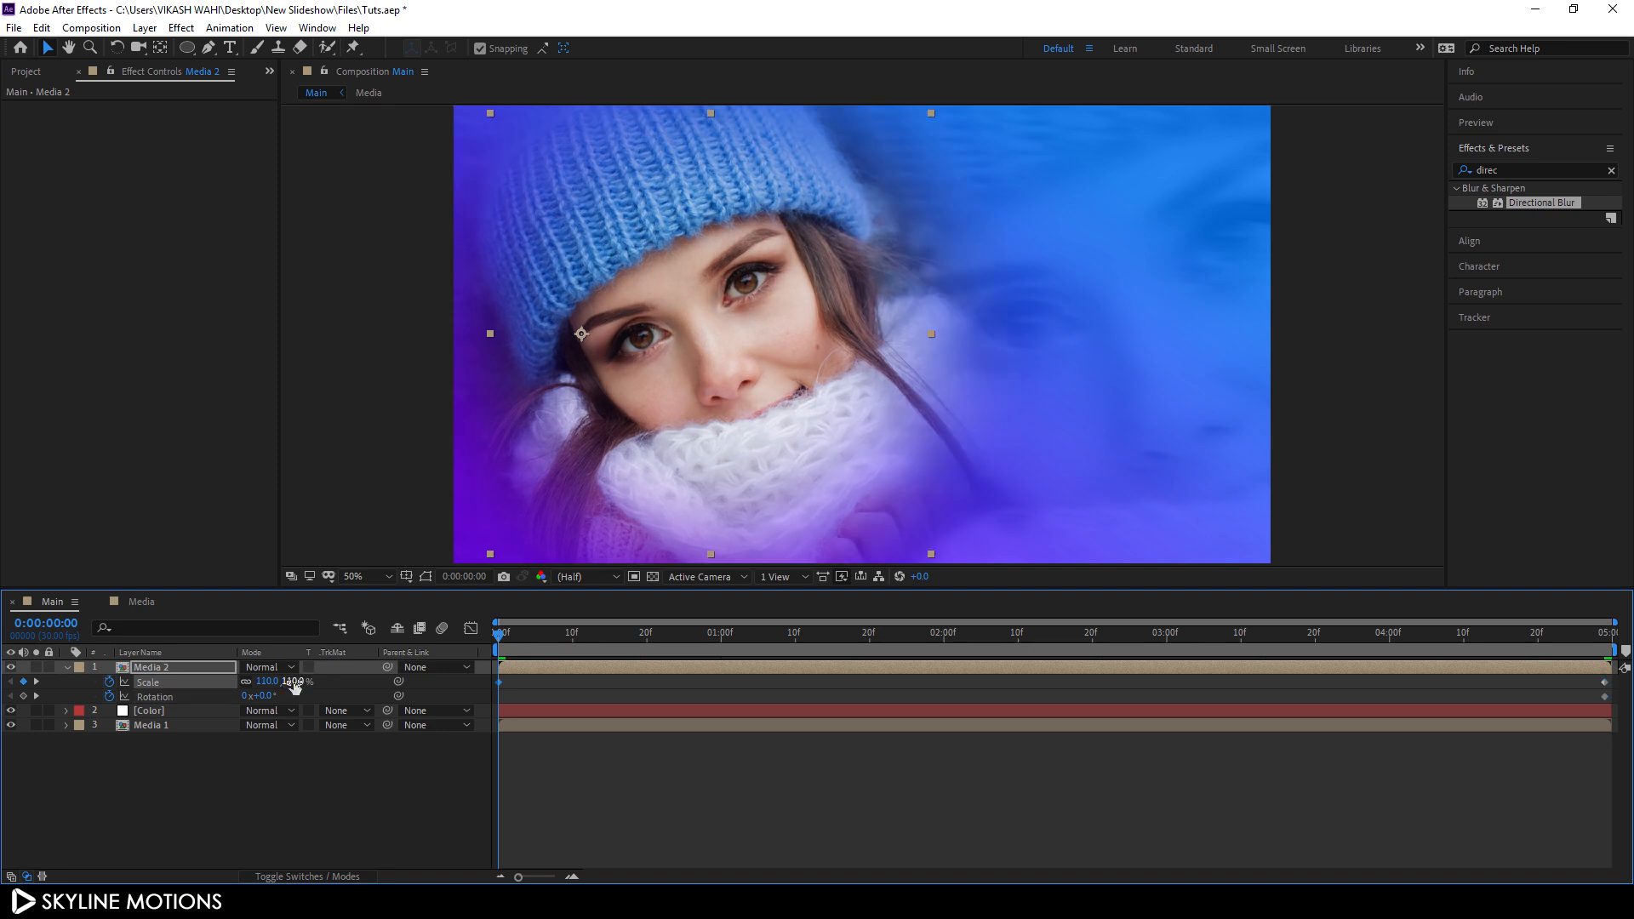
left_click(266, 697)
type("1")
type("0")
key("Return")
key("space")
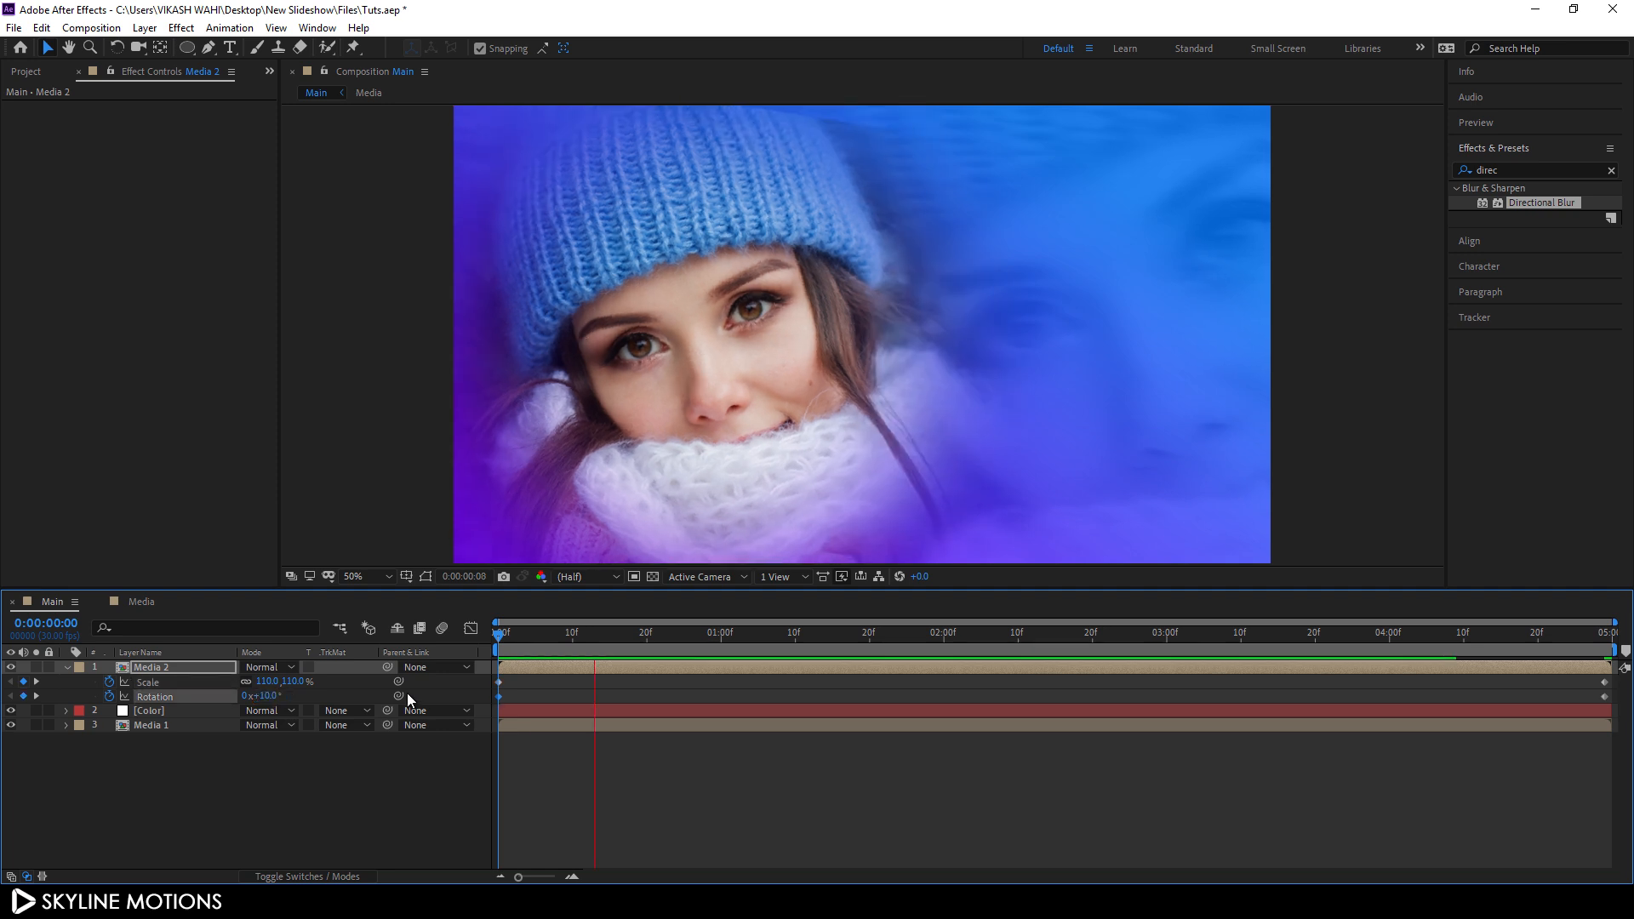
key("space")
Step: Move Media 2's anchor point to the centre of the masked face and preview the animation from the start
left_click_drag(736, 636, 855, 652)
left_click(159, 47)
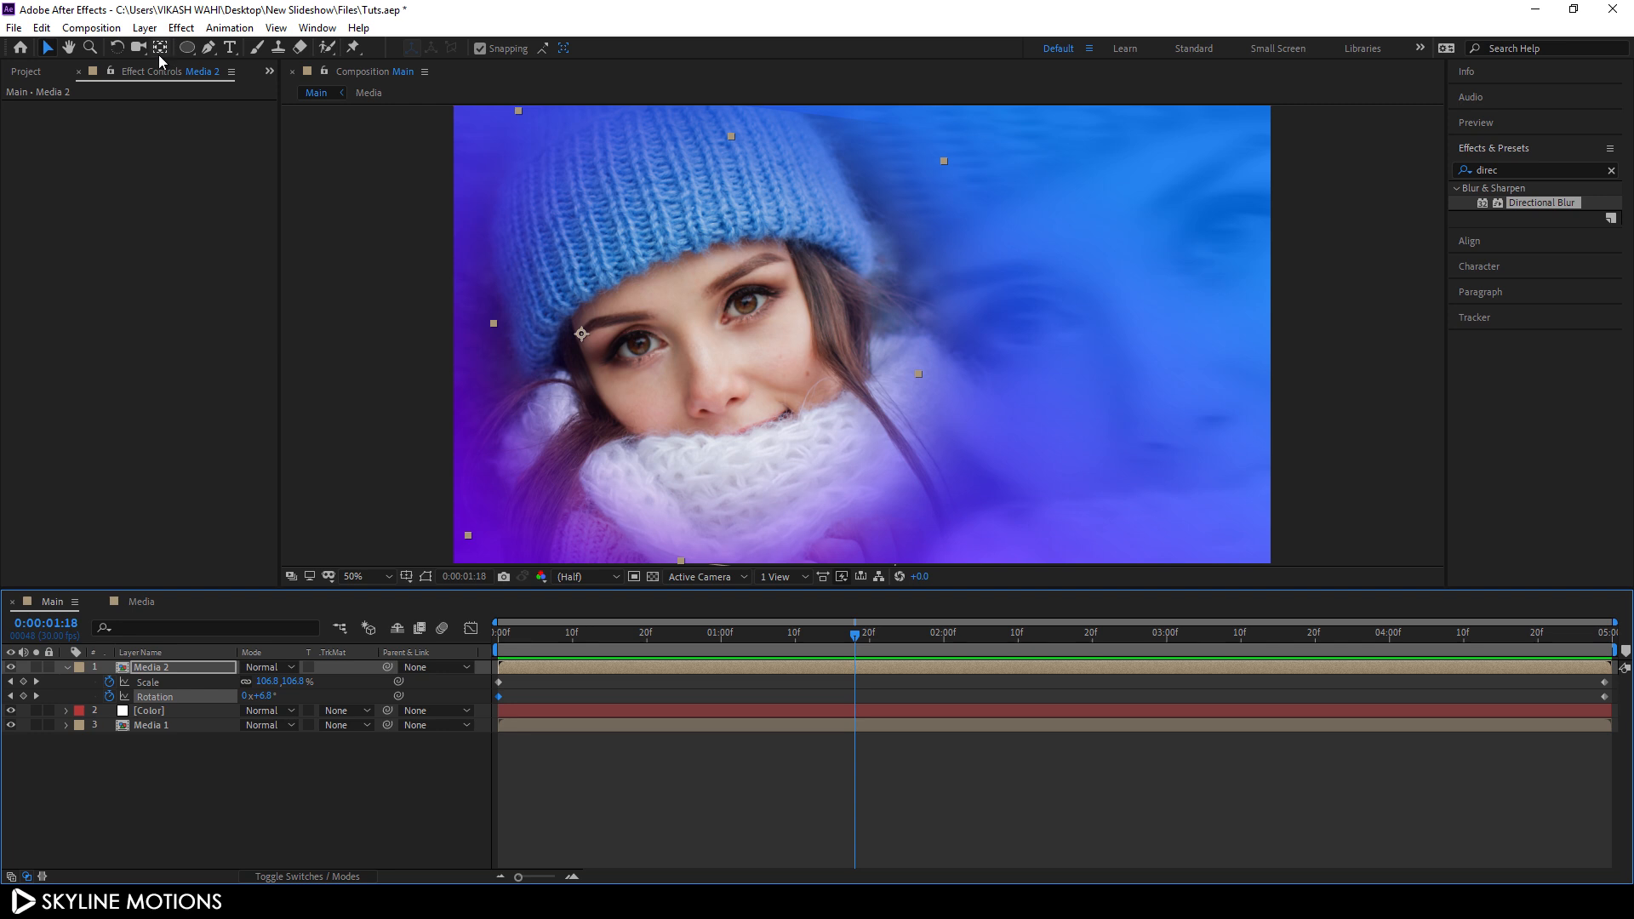
left_click_drag(582, 333, 706, 349)
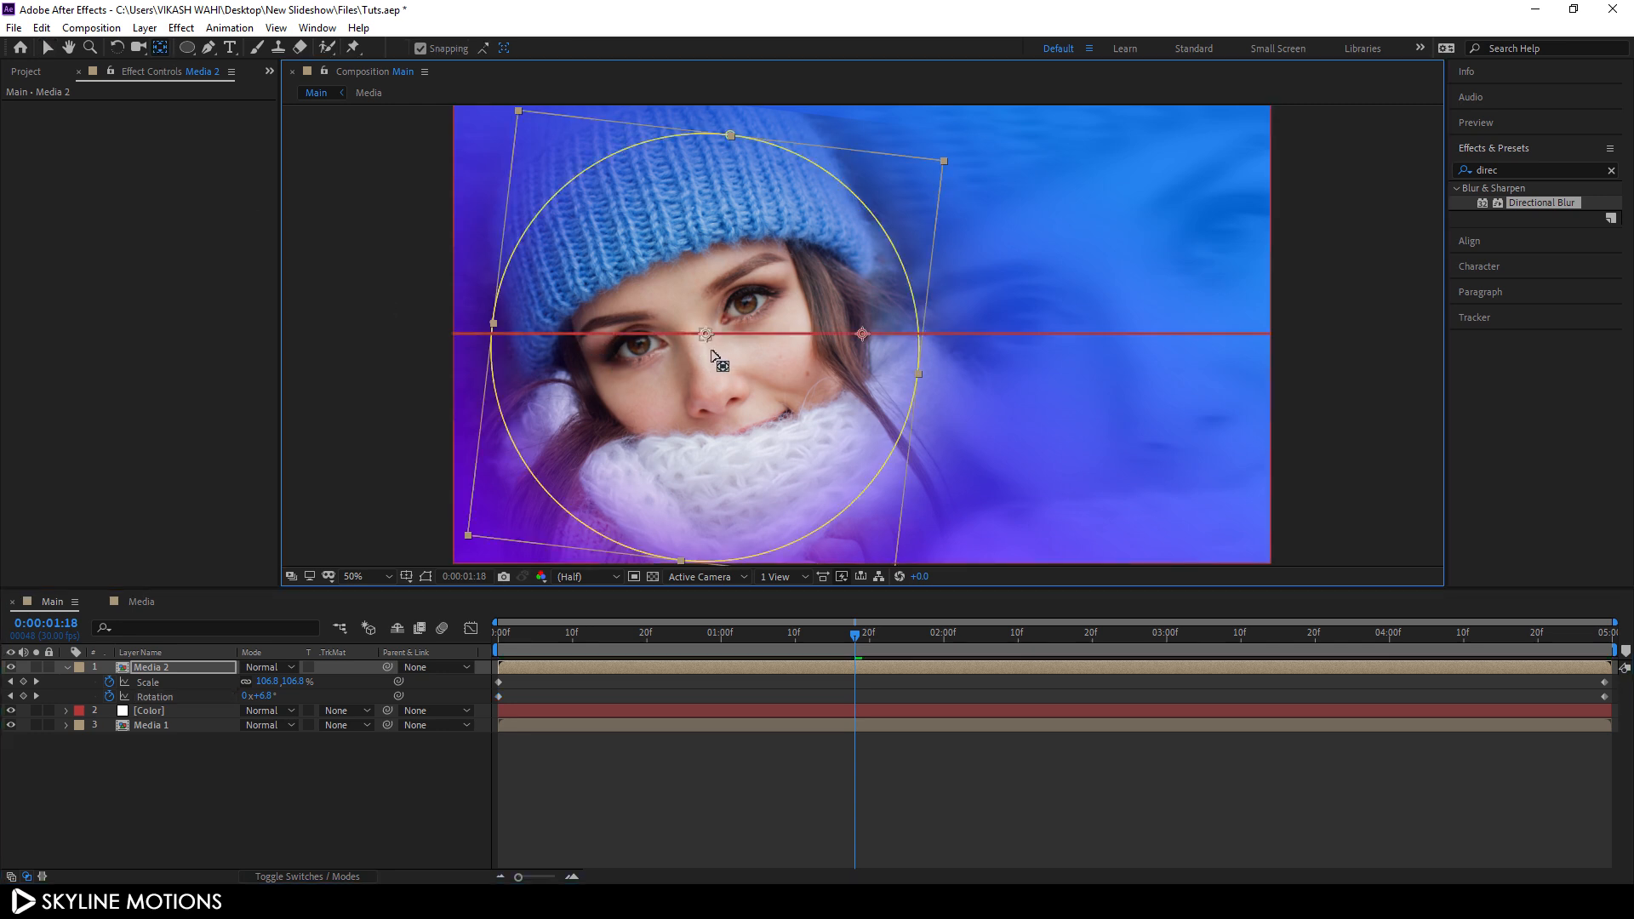
left_click_drag(769, 635, 482, 642)
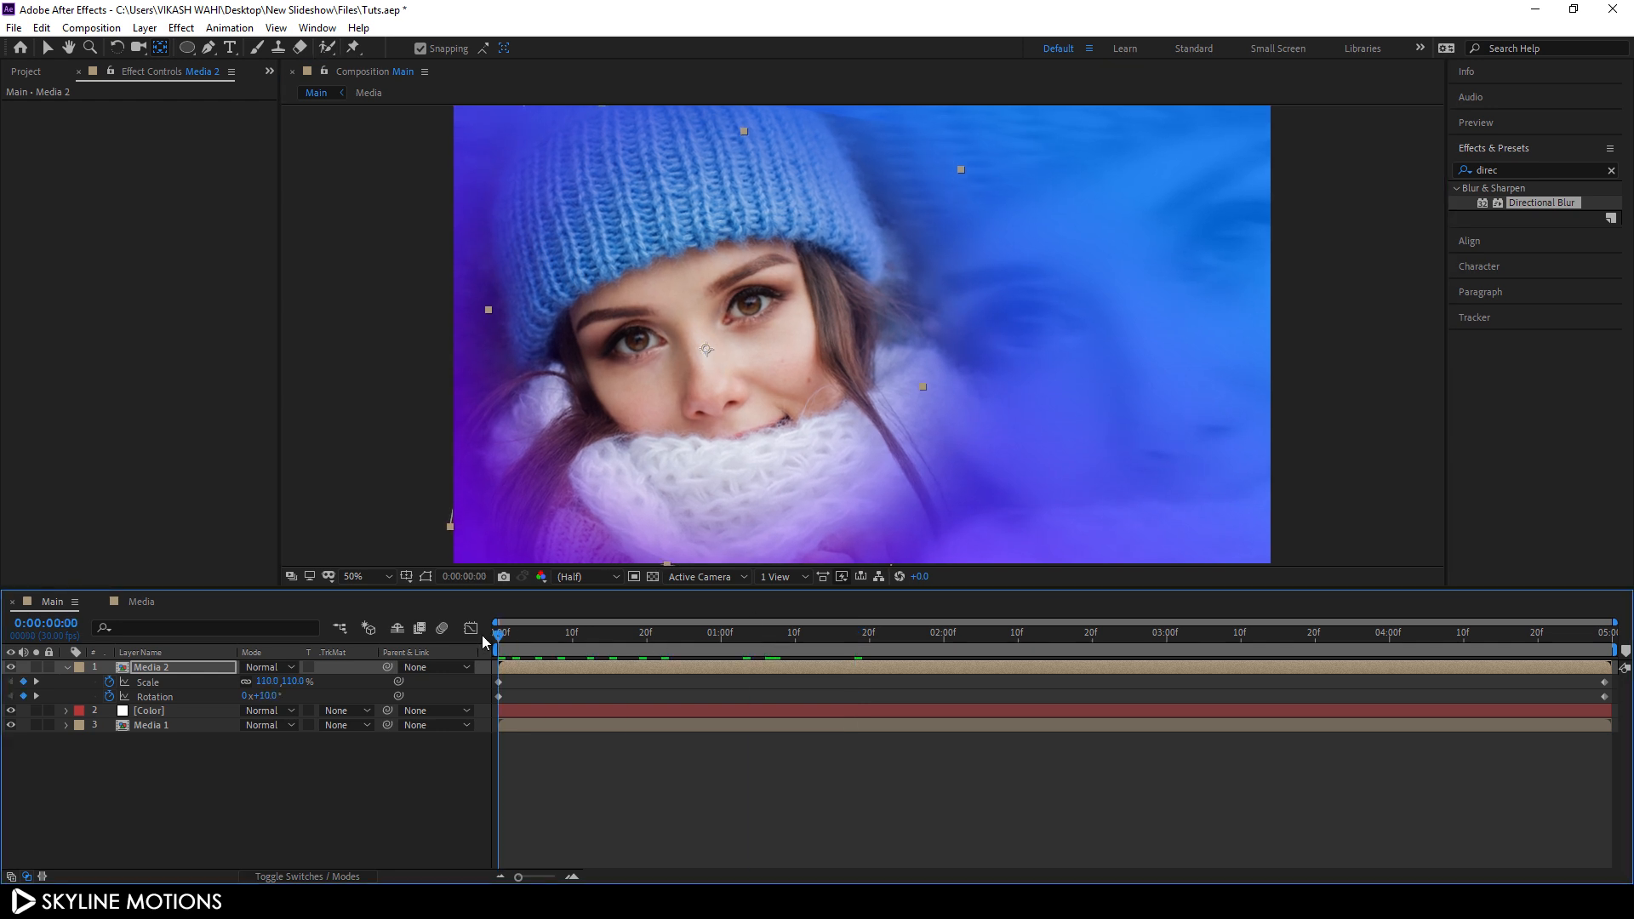
key("space")
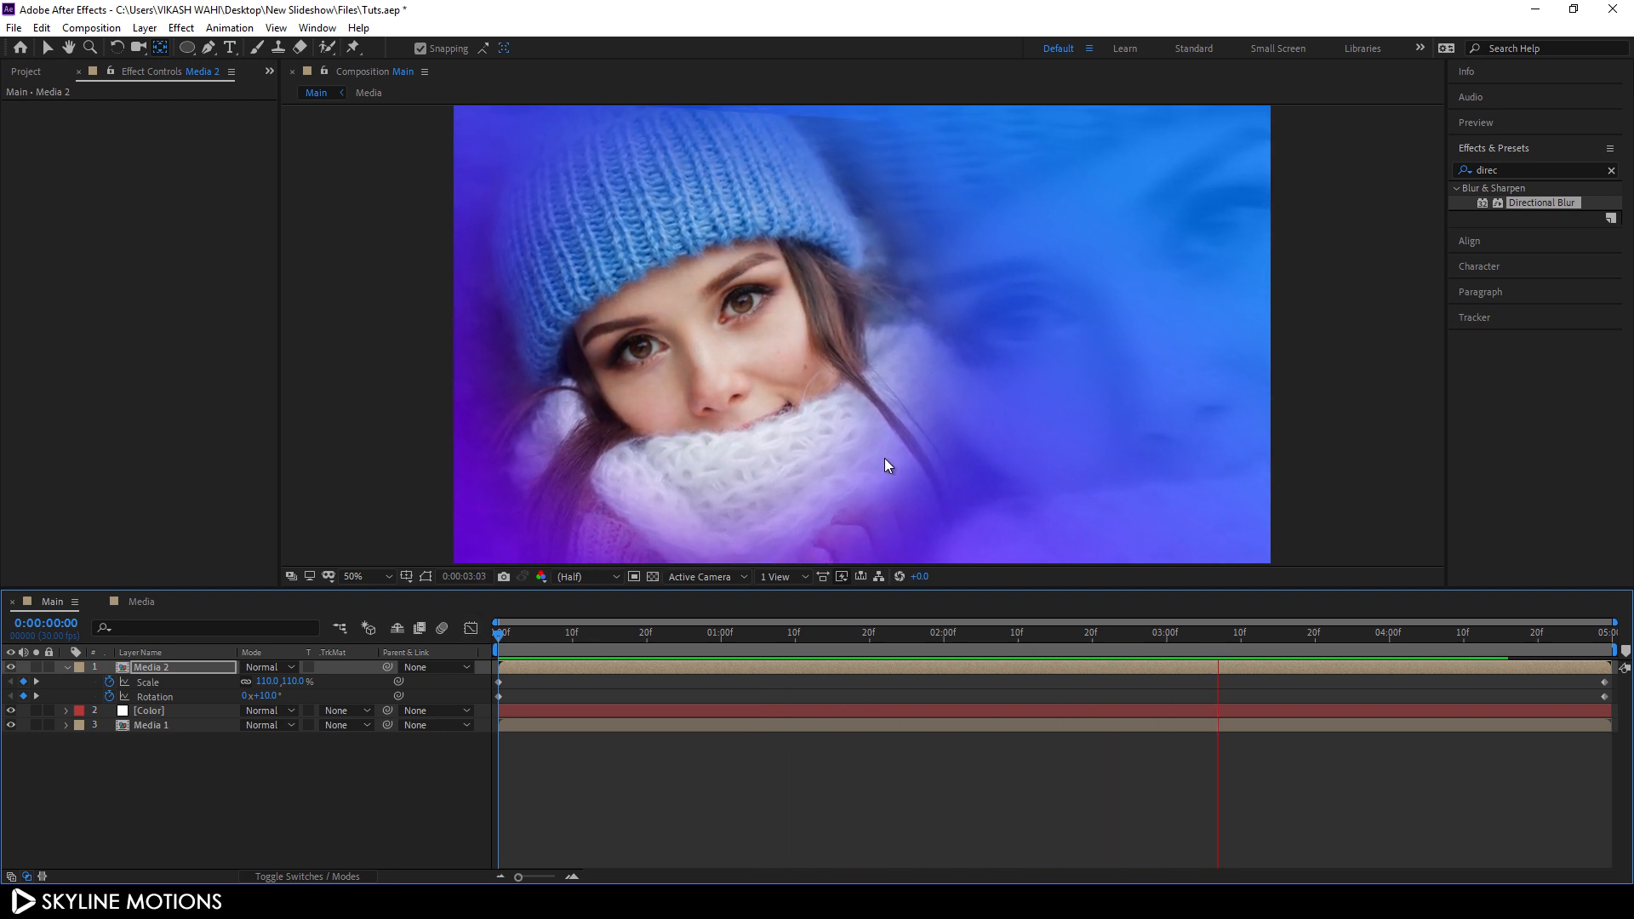
key("space")
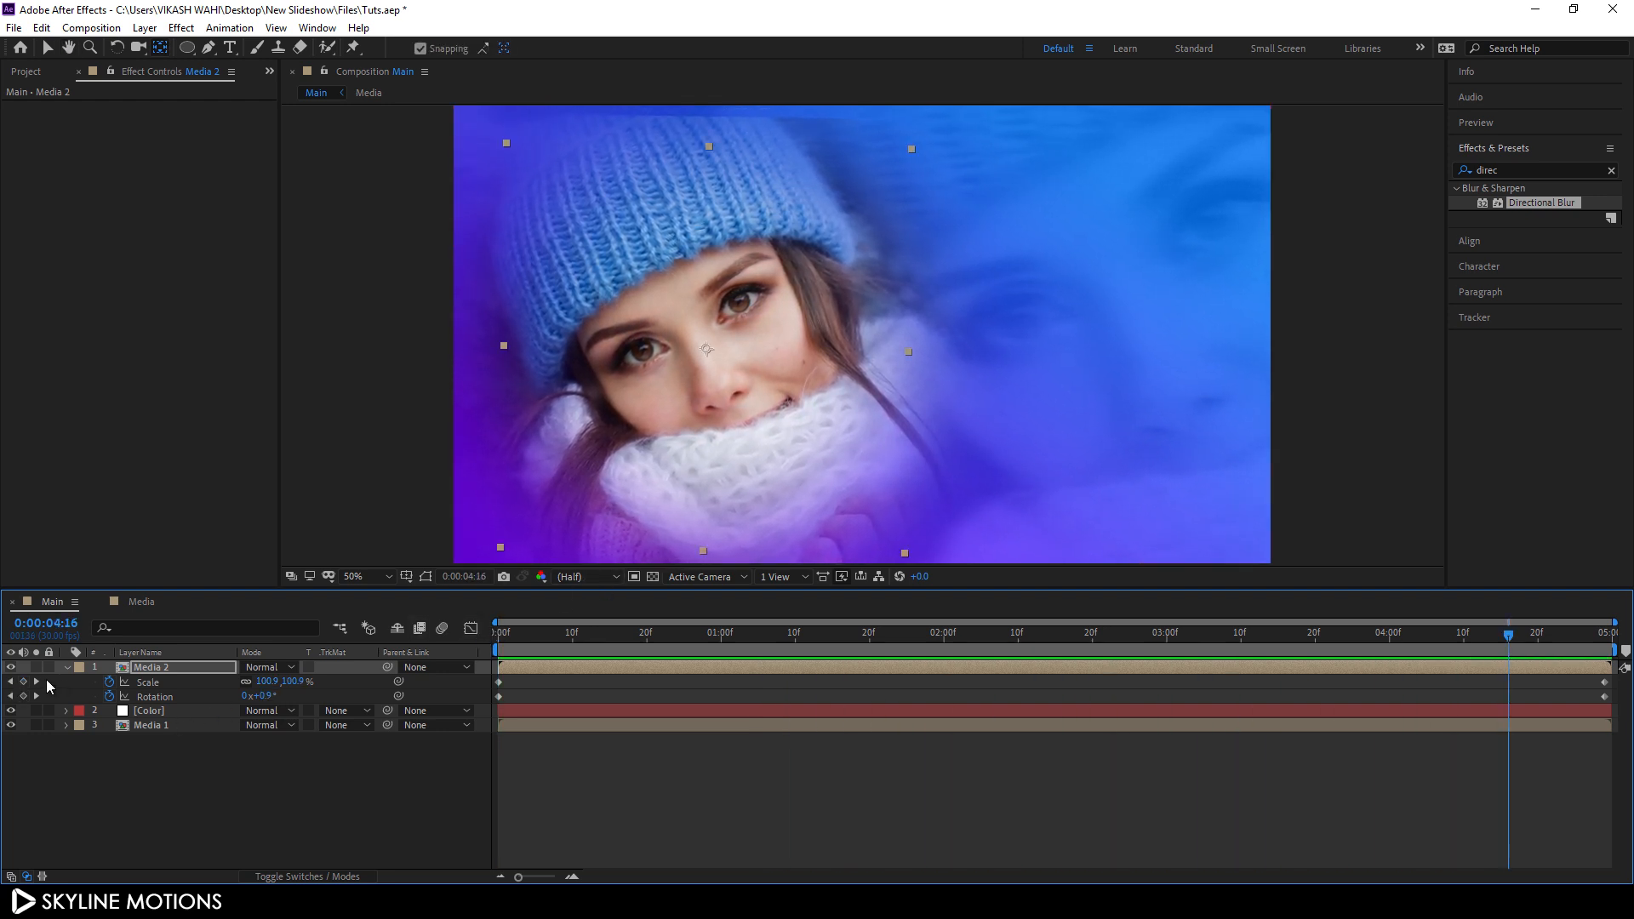
Step: Collapse the Media 2 layer's properties, clear the layer selection and return to the Selection tool
left_click(67, 667)
left_click(149, 726)
left_click_drag(1541, 202, 307, 269)
left_click(48, 48)
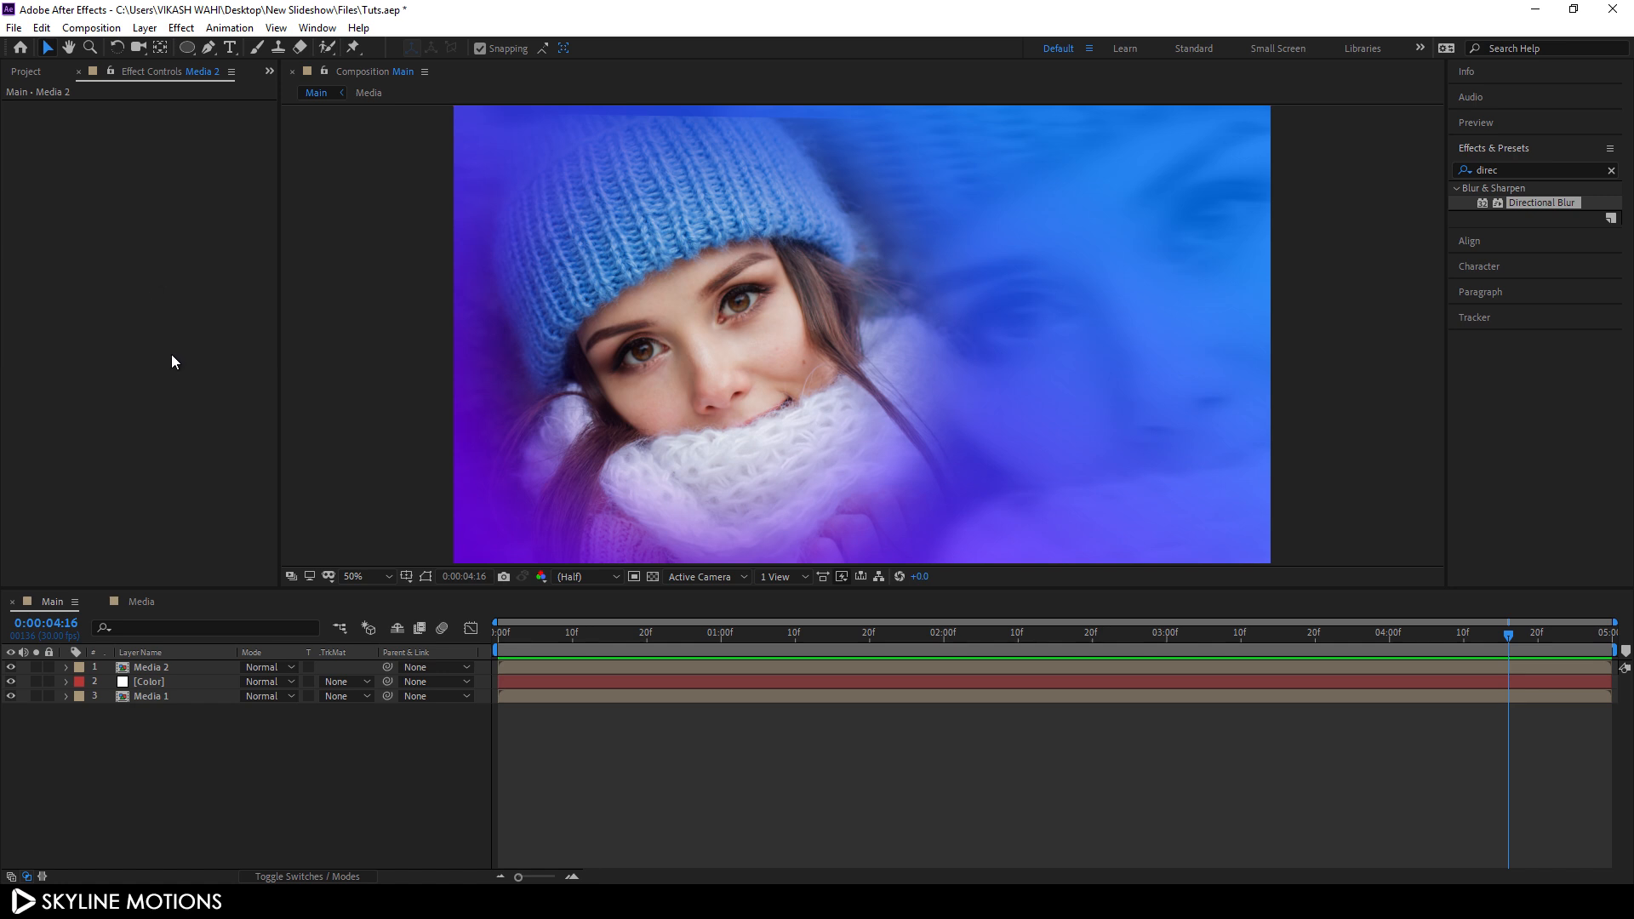
Step: Create an adjustment layer above Media 2 and rename it Noise
left_click(145, 28)
mouse_move(167, 50)
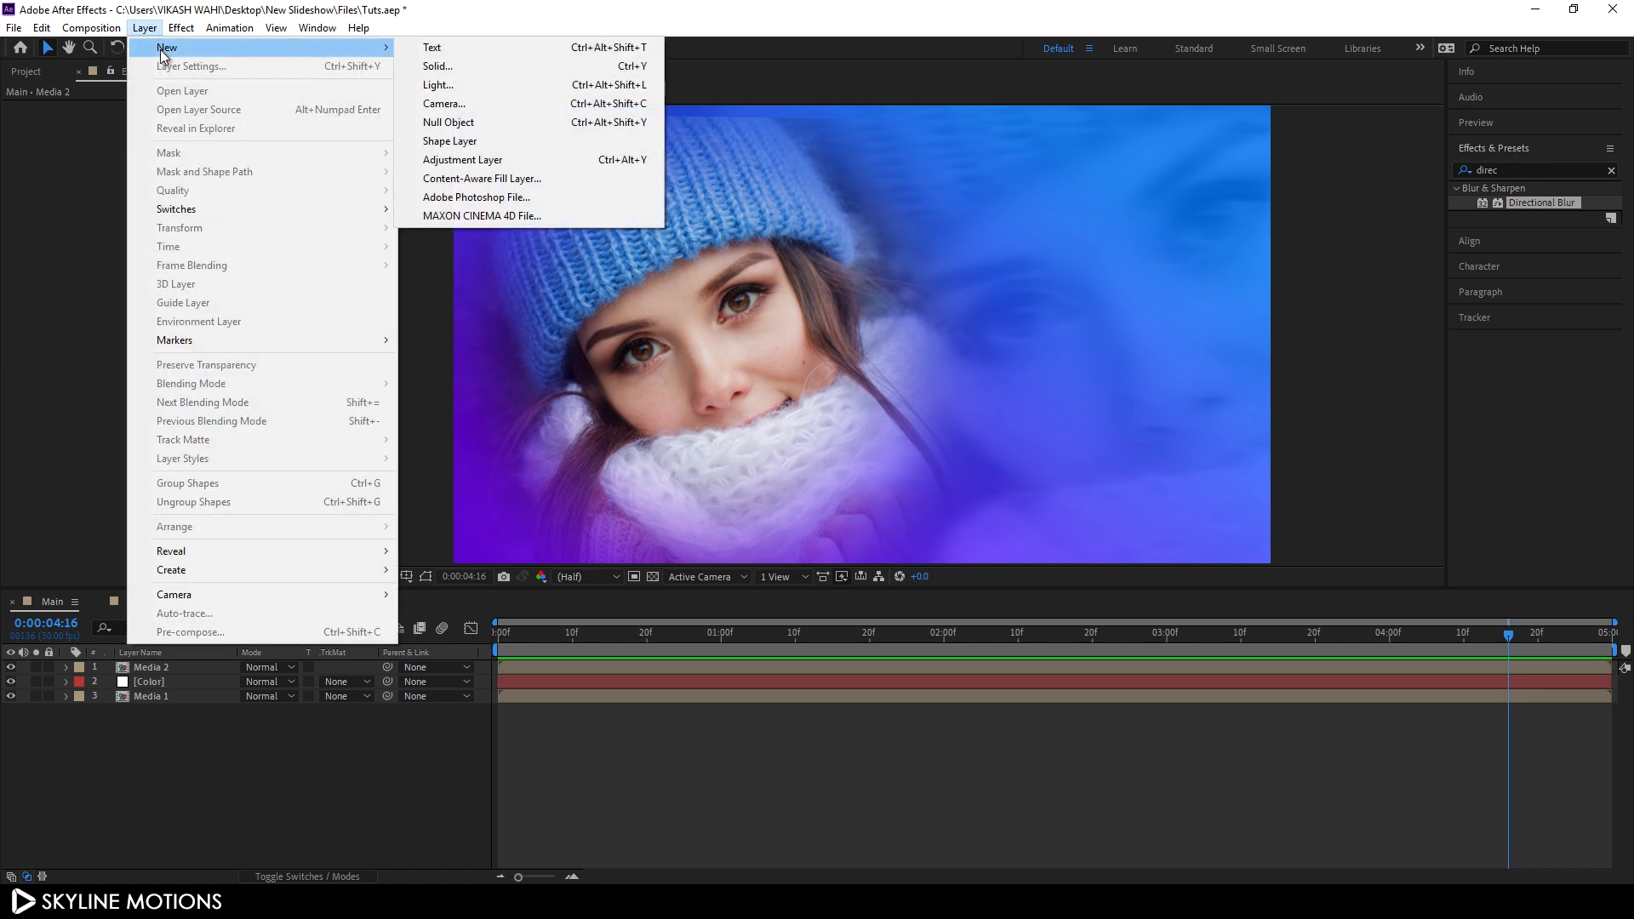
left_click(477, 160)
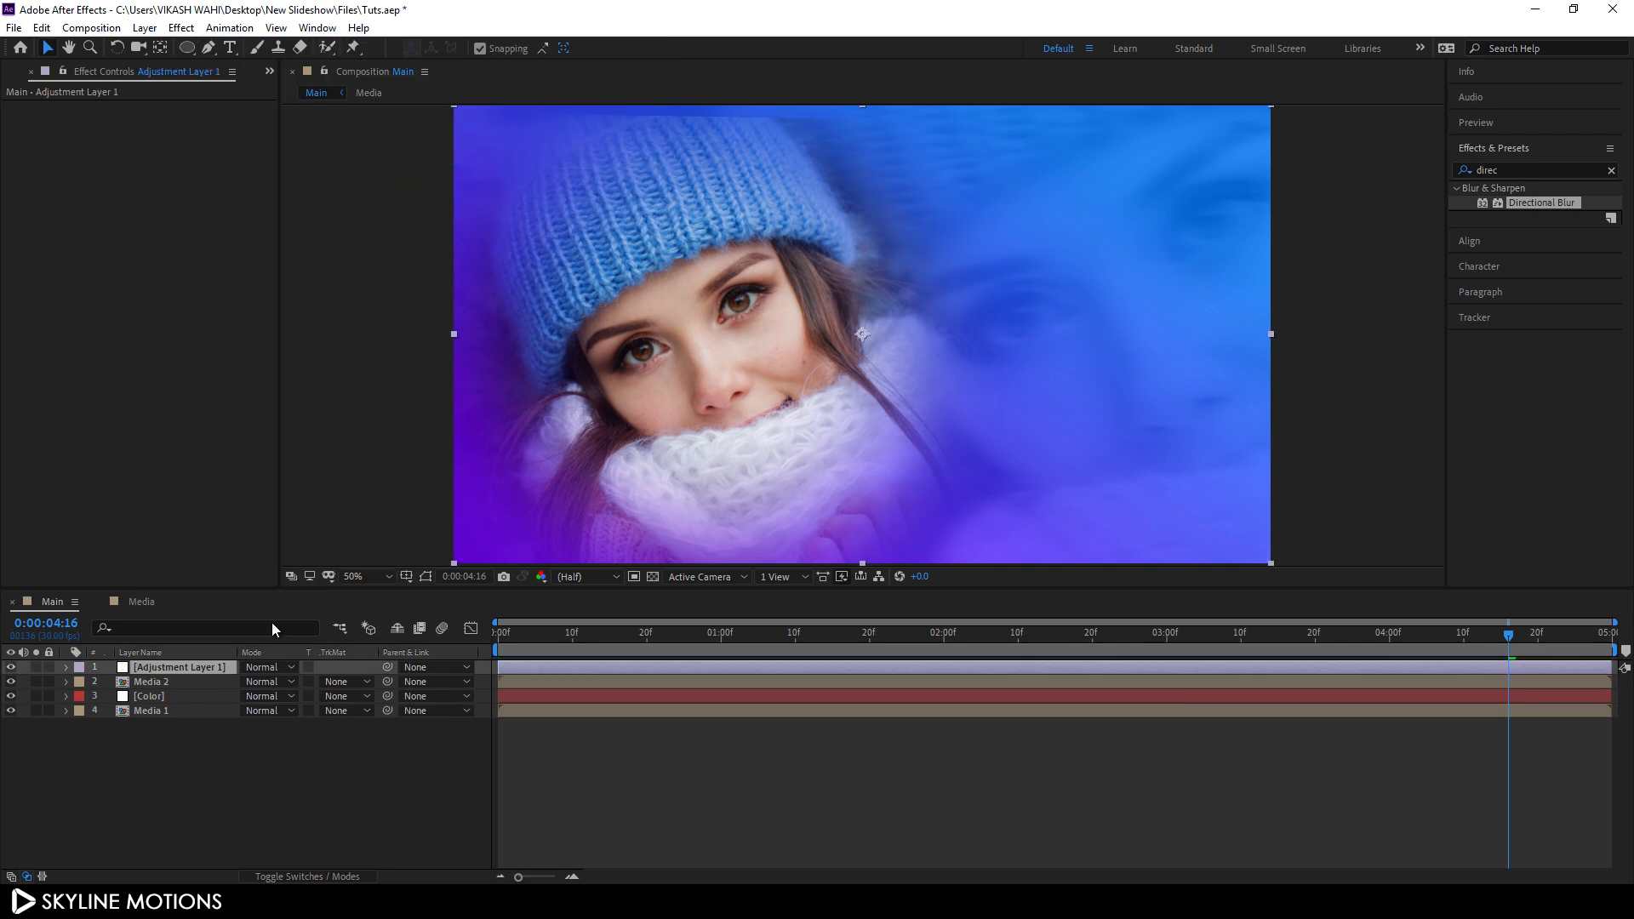
right_click(216, 668)
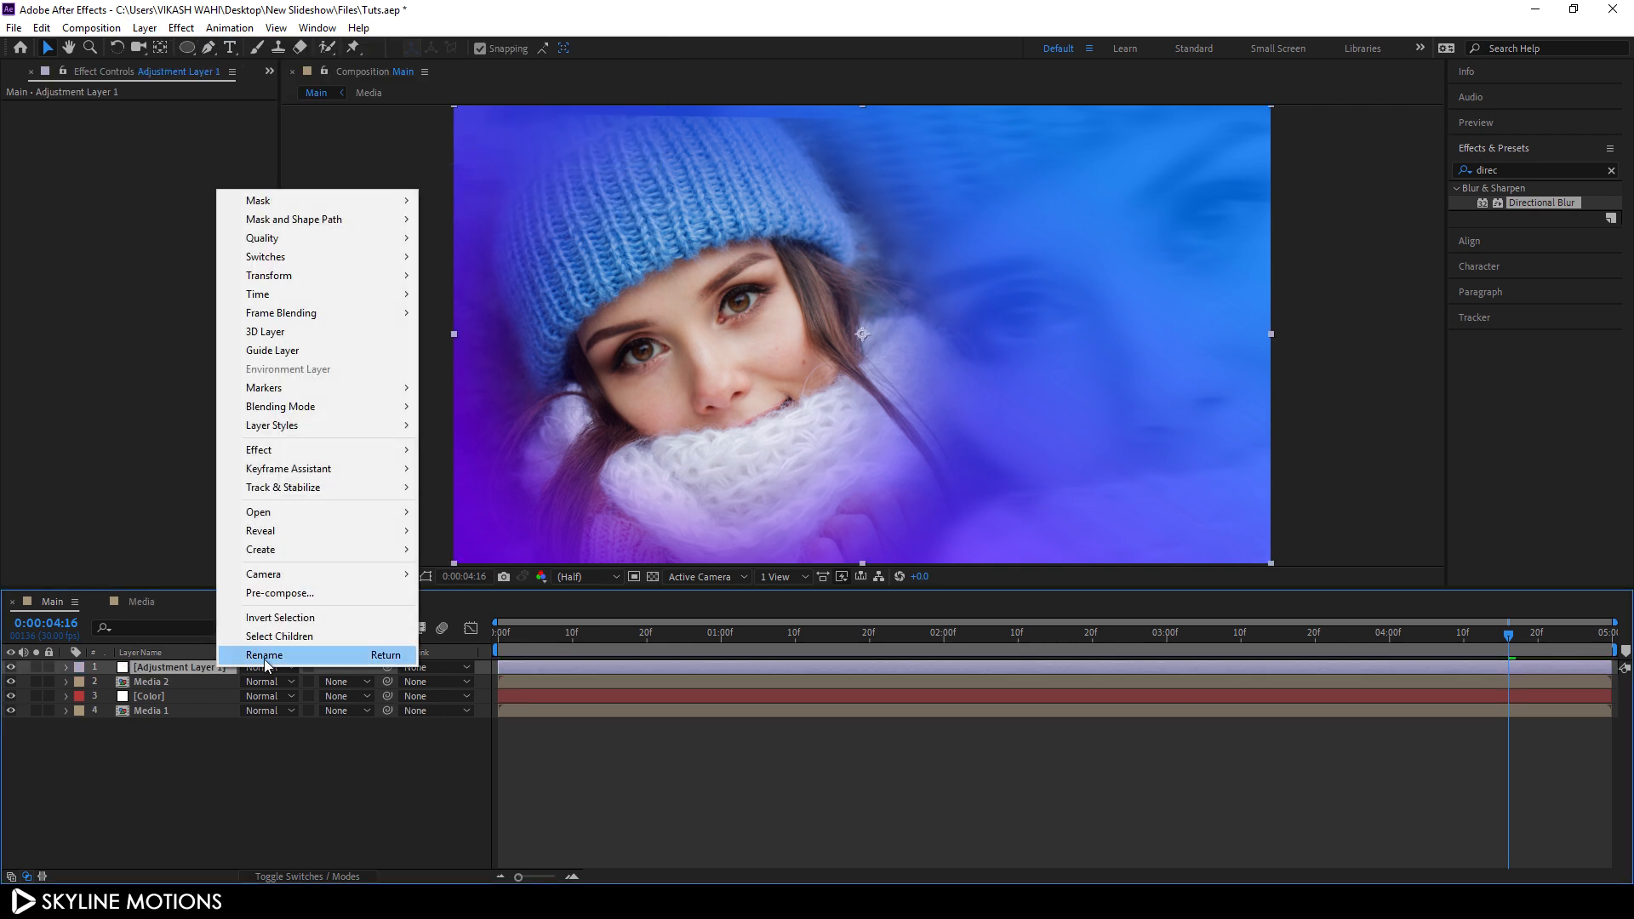
left_click(256, 661)
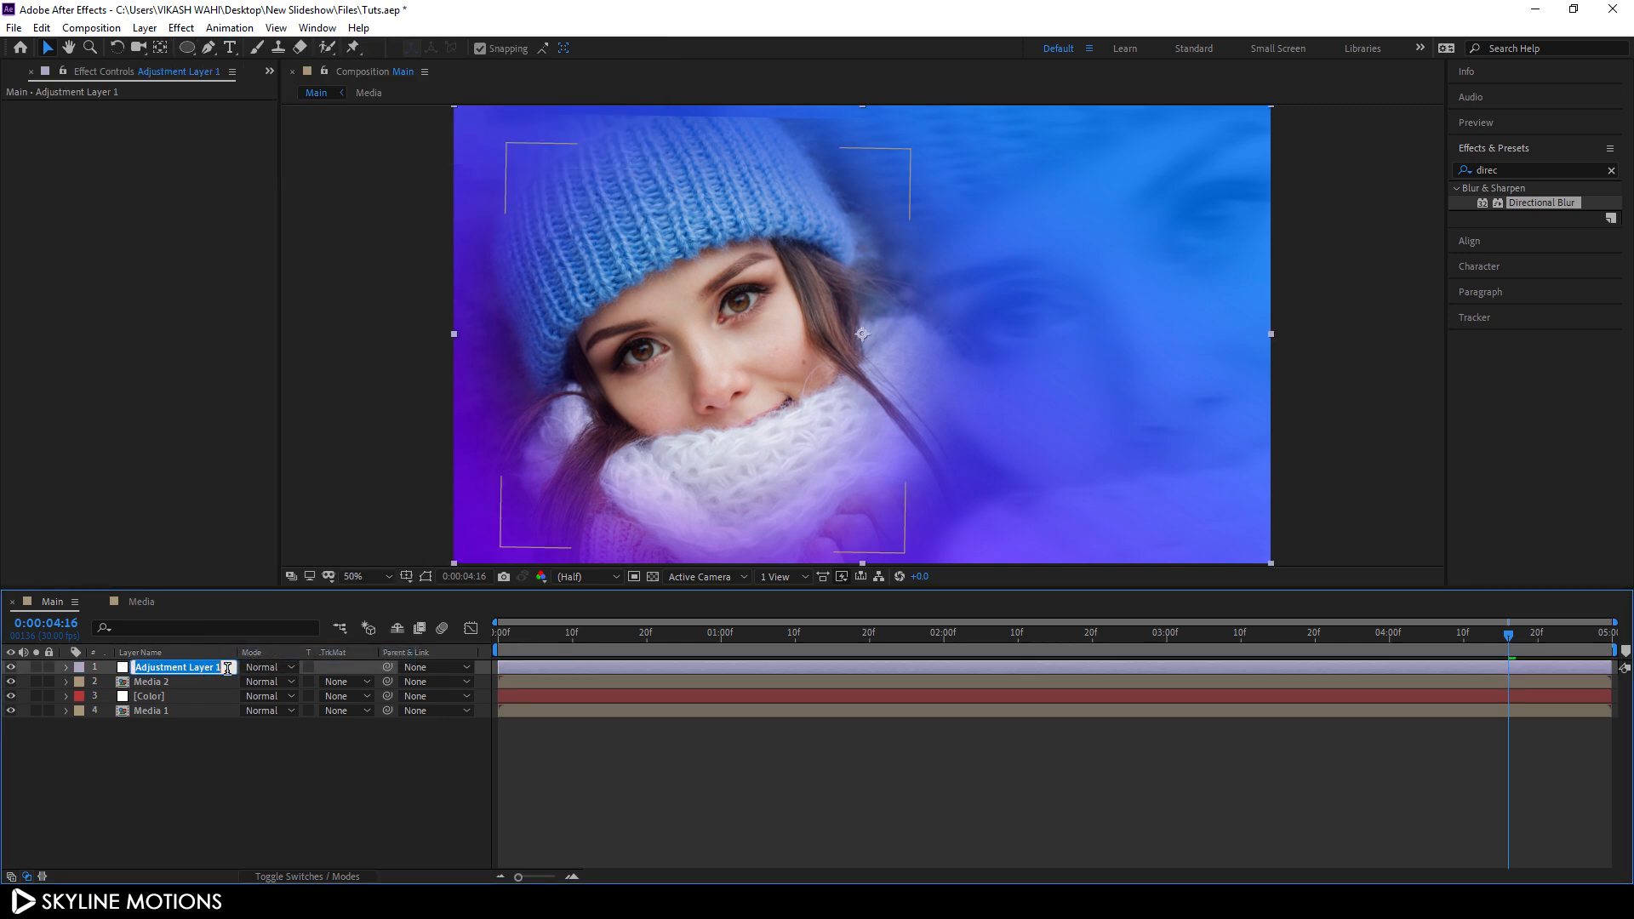
key("BackSpace")
key("Return")
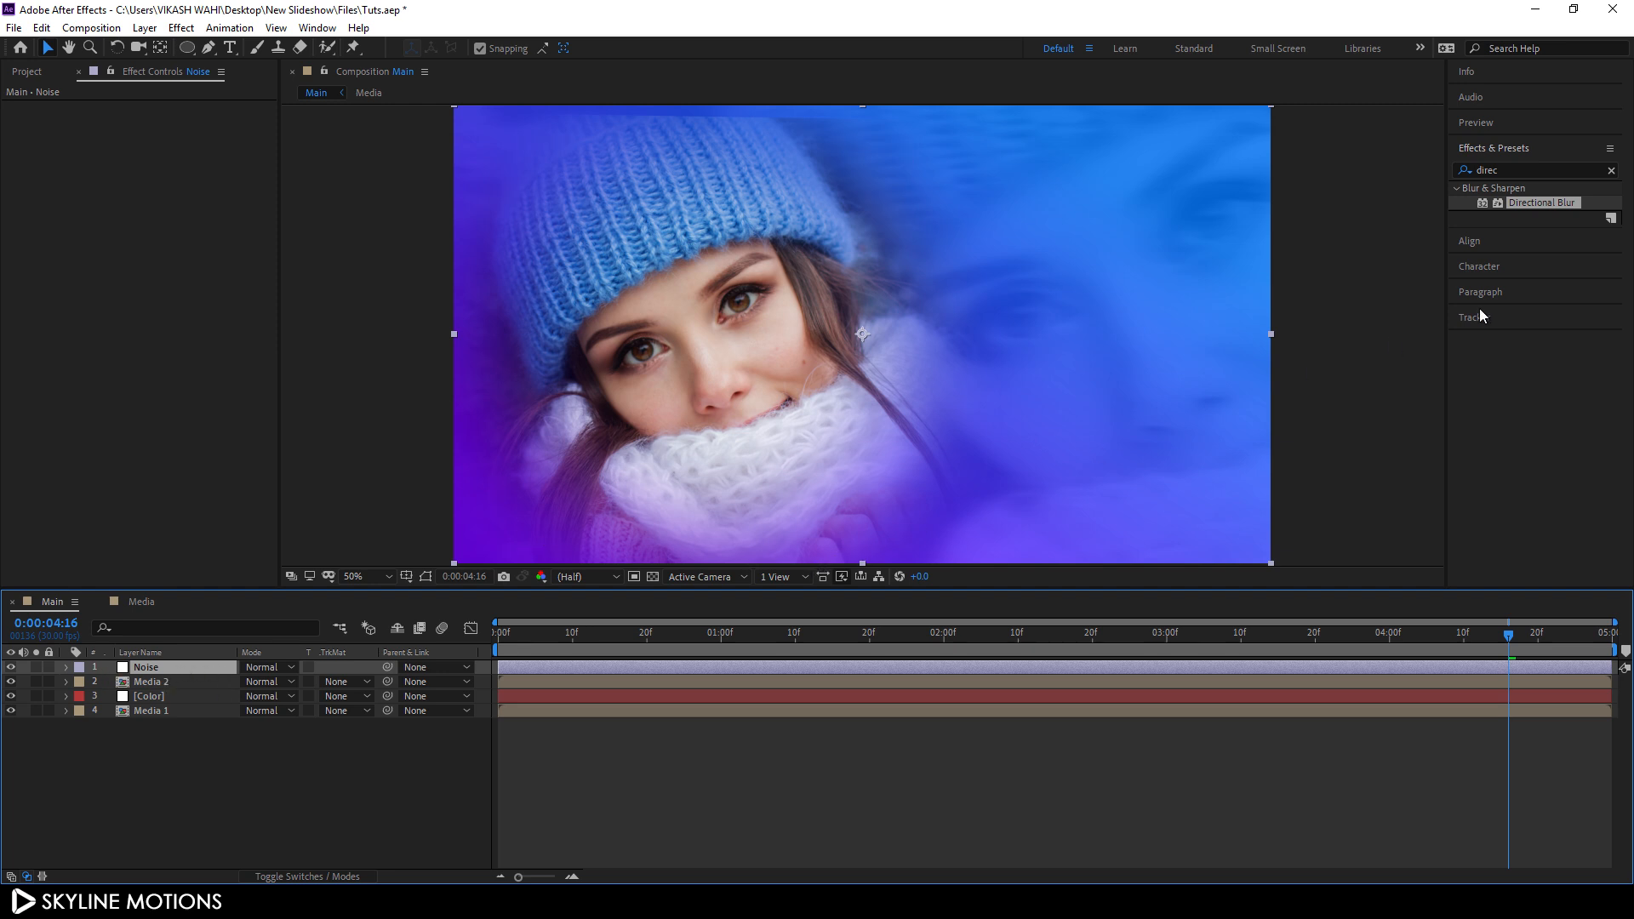
Step: Find the Noise effect by searching for "noise" and apply it to the Noise adjustment layer
left_click(1611, 170)
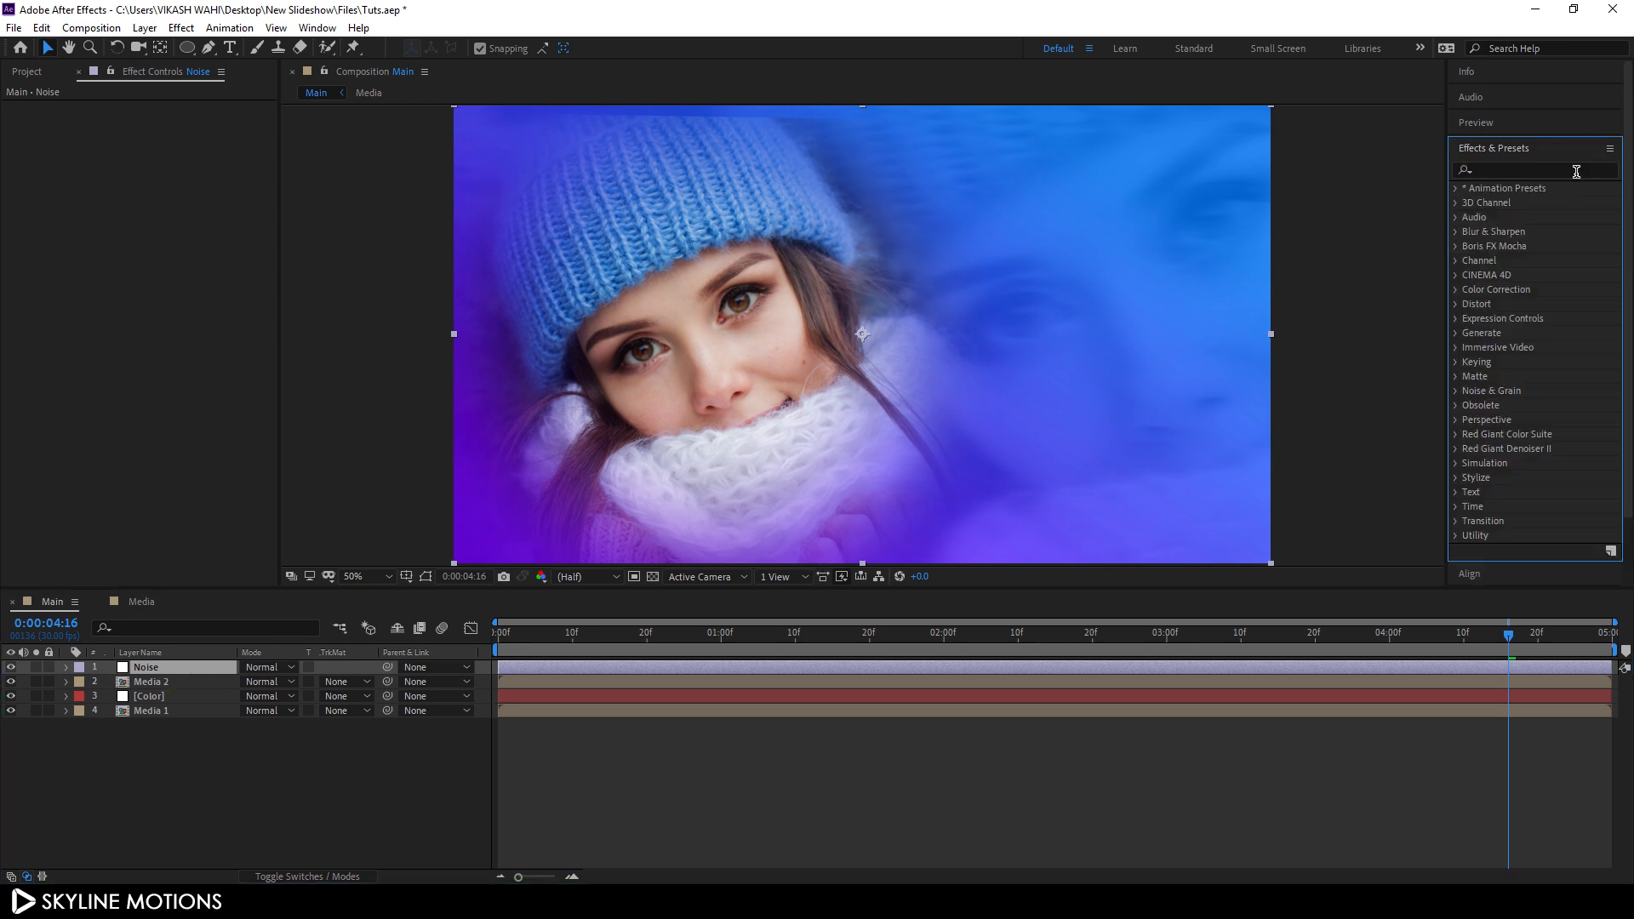
type("noise")
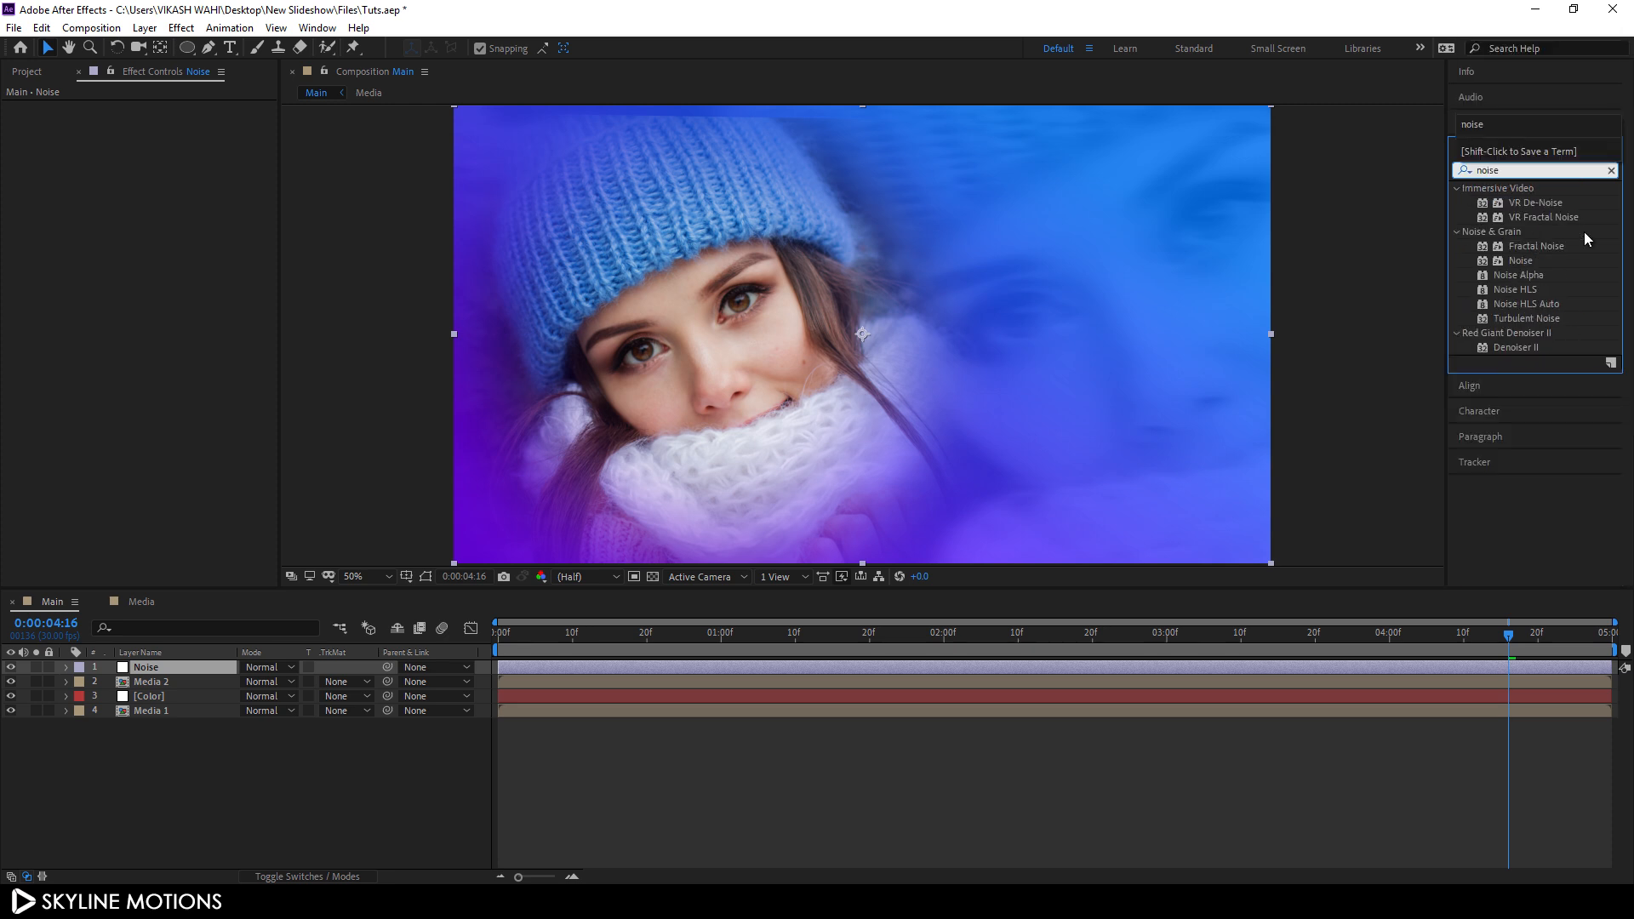
left_click(1523, 262)
left_click_drag(1525, 262, 176, 667)
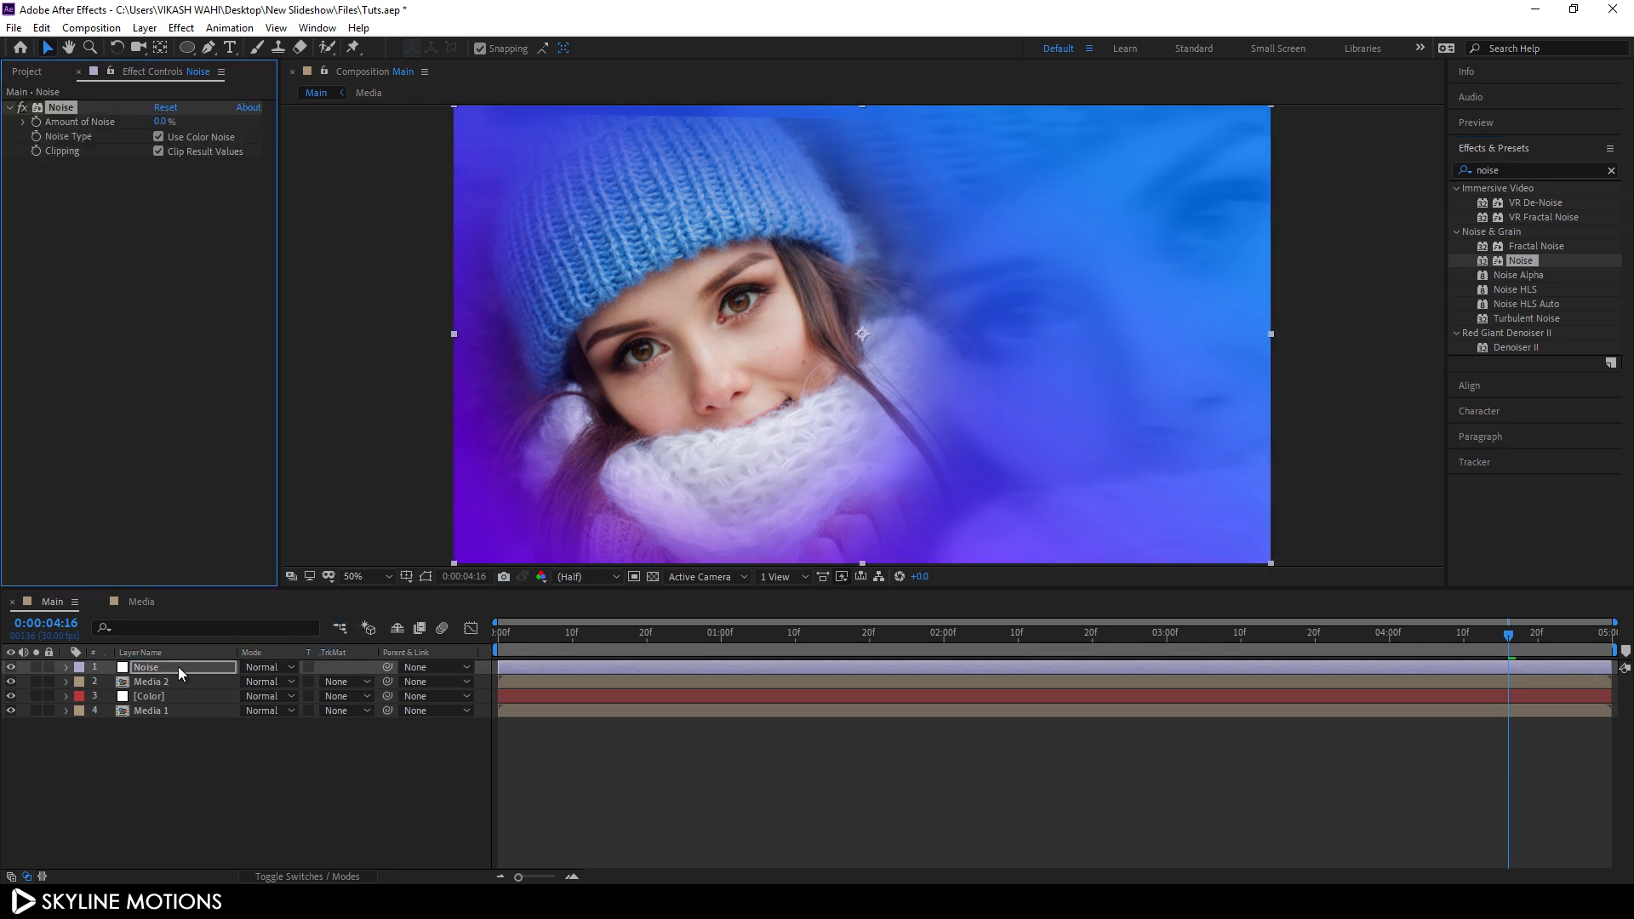
Step: Set the effect's Amount of Noise to 5%, inspect the grain up close, and fit the composition to the viewer
left_click(158, 123)
type("5")
key("Return")
scroll(940, 232, "up", 4)
scroll(878, 293, "down", 2)
scroll(1098, 302, "down", 2)
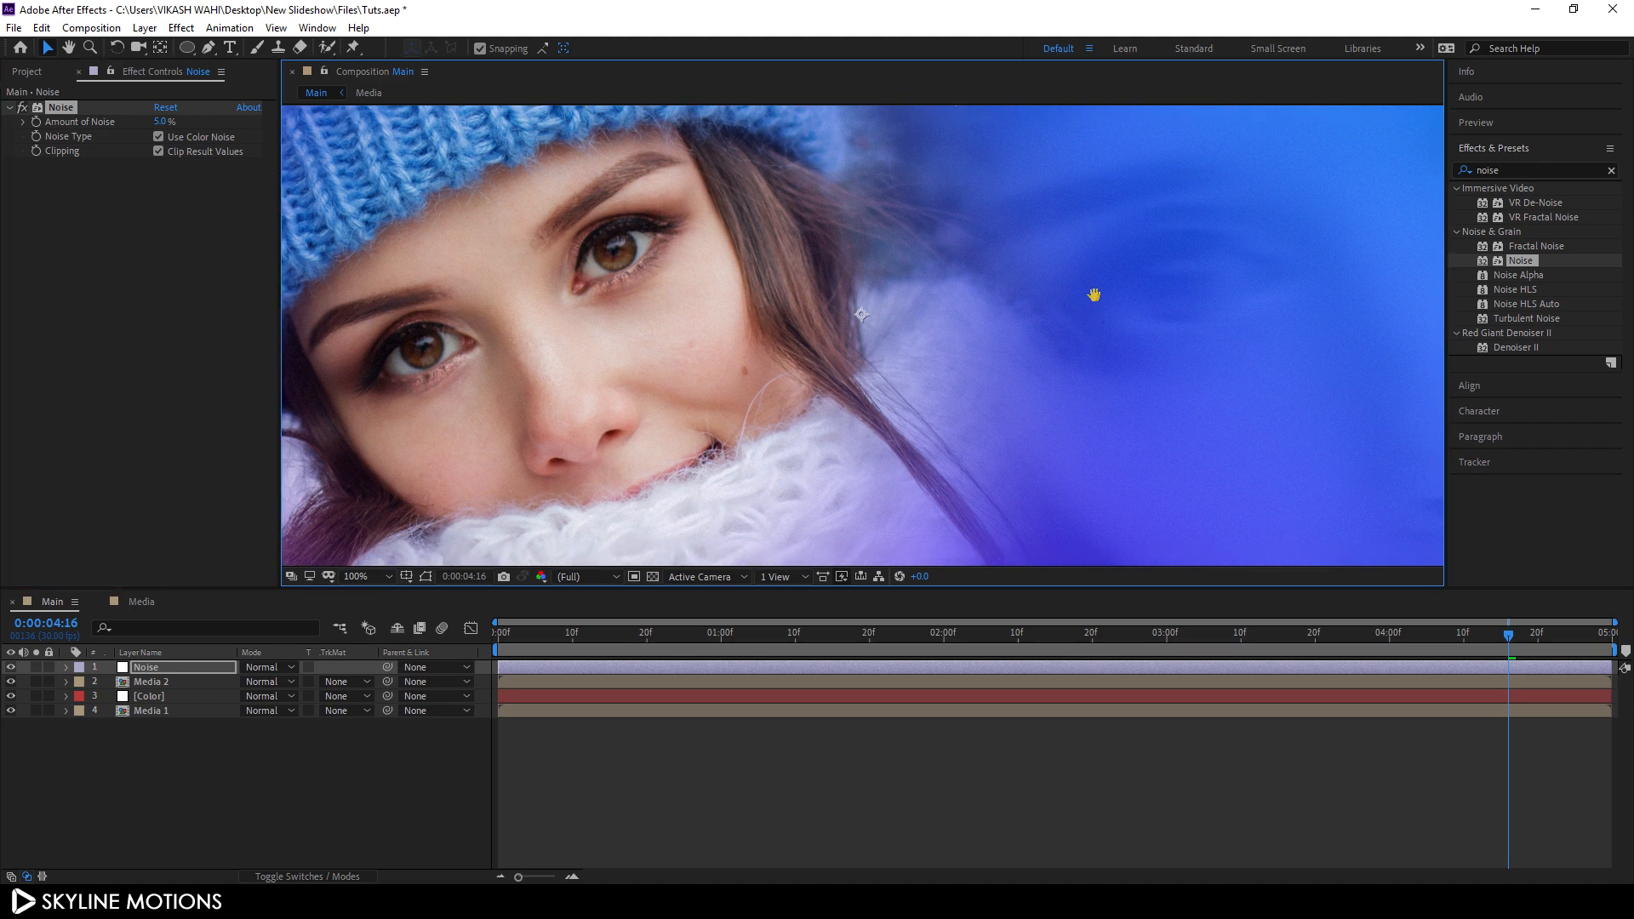
left_click(353, 578)
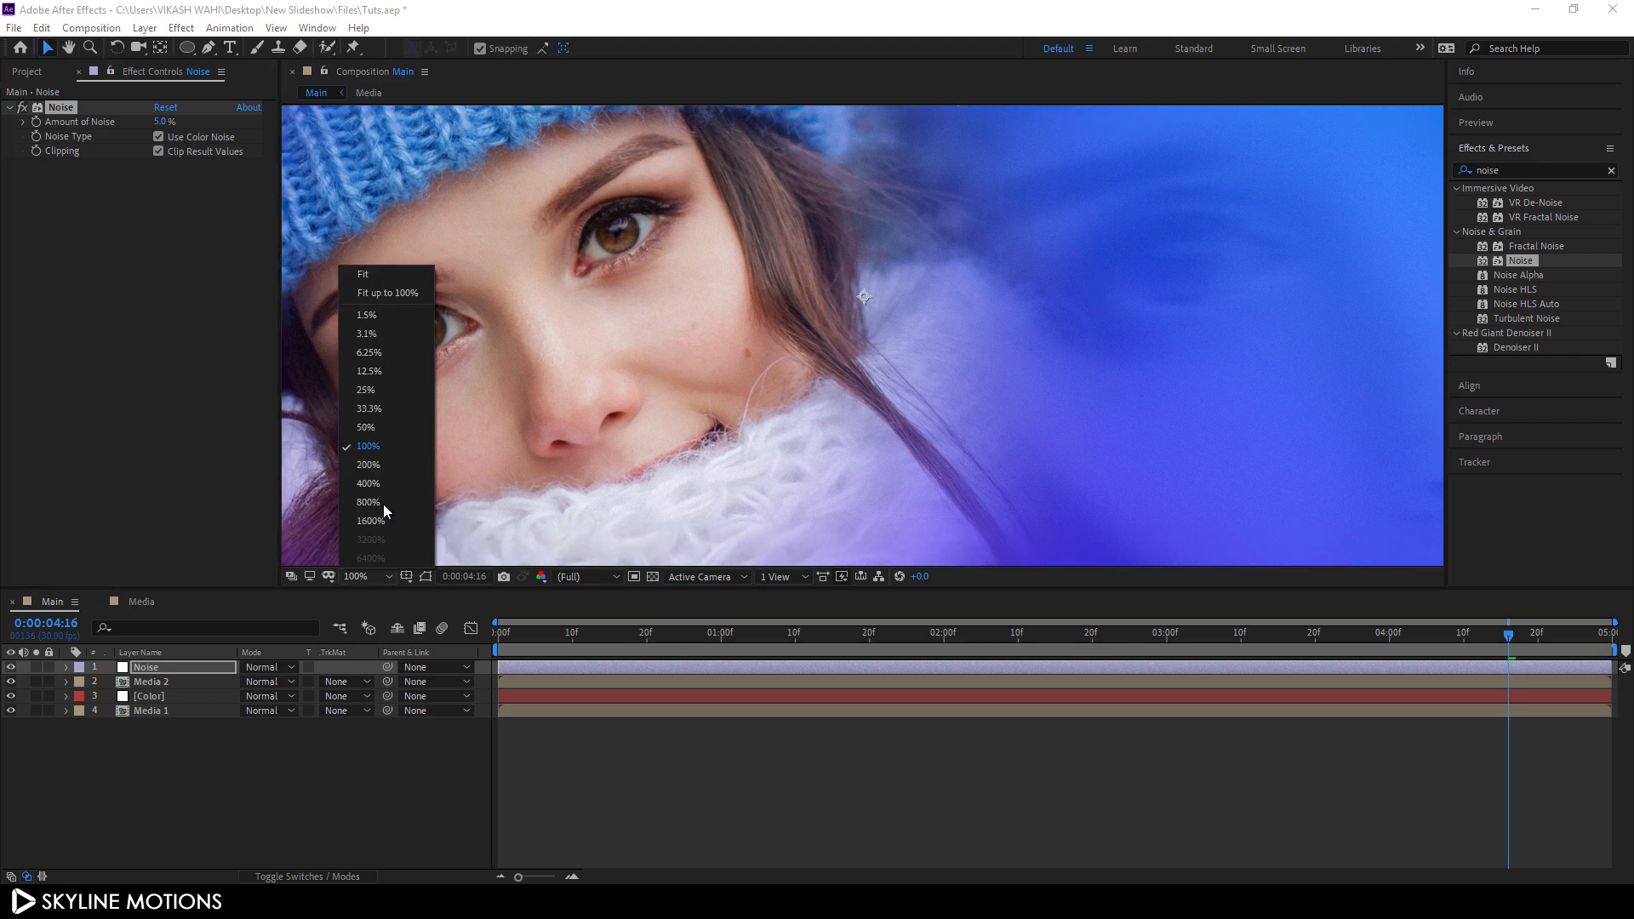
left_click(367, 279)
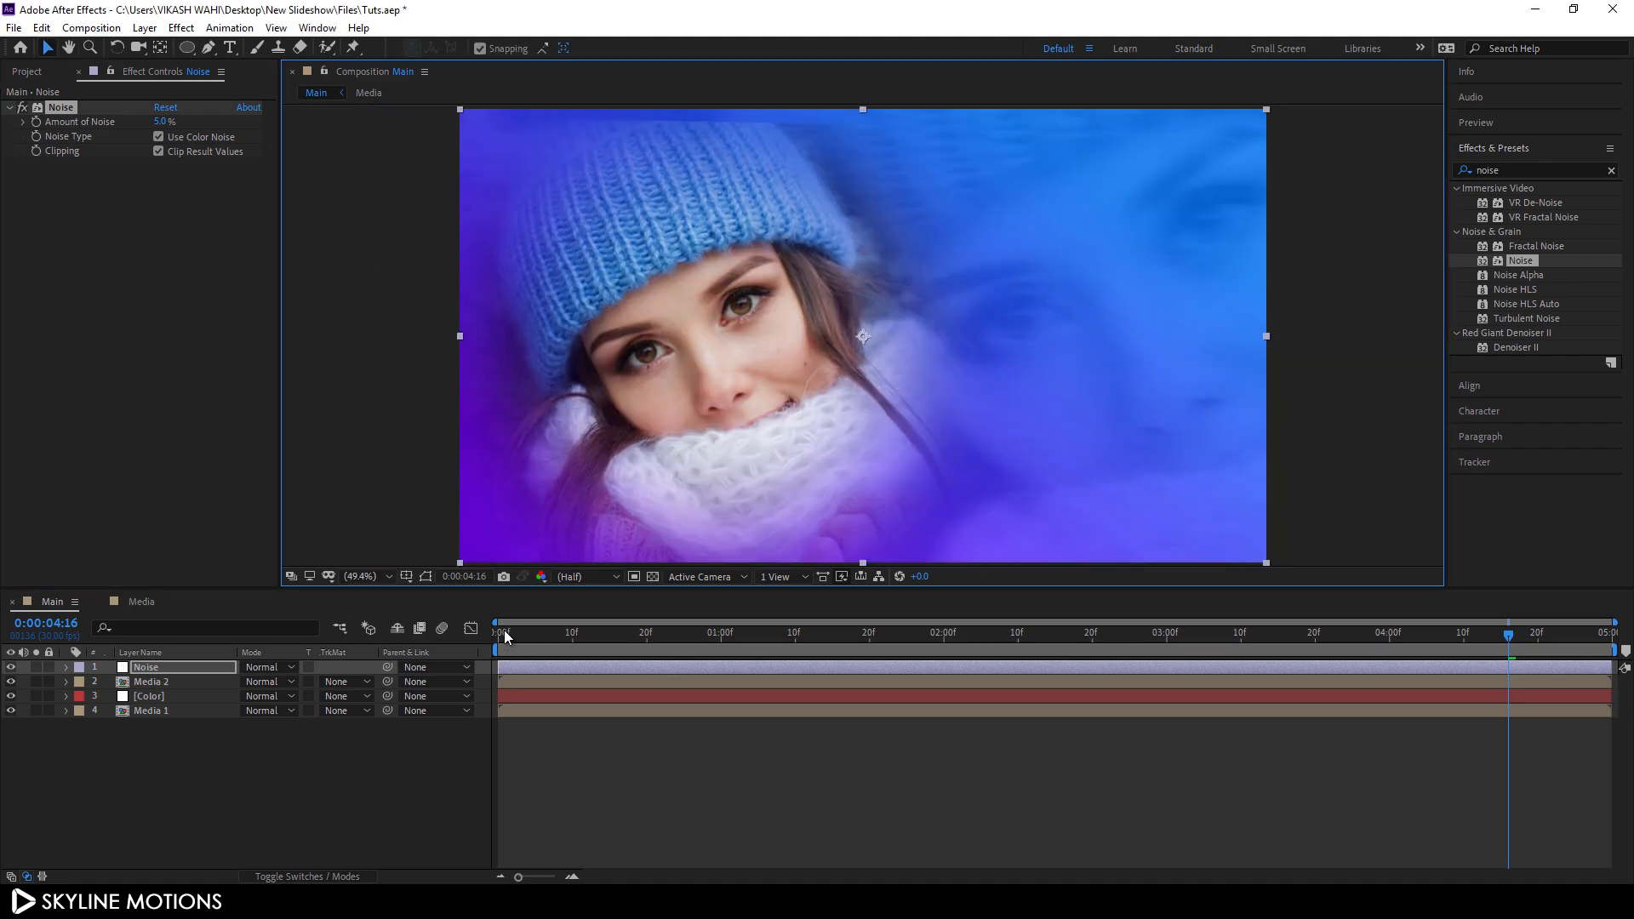
left_click(410, 754)
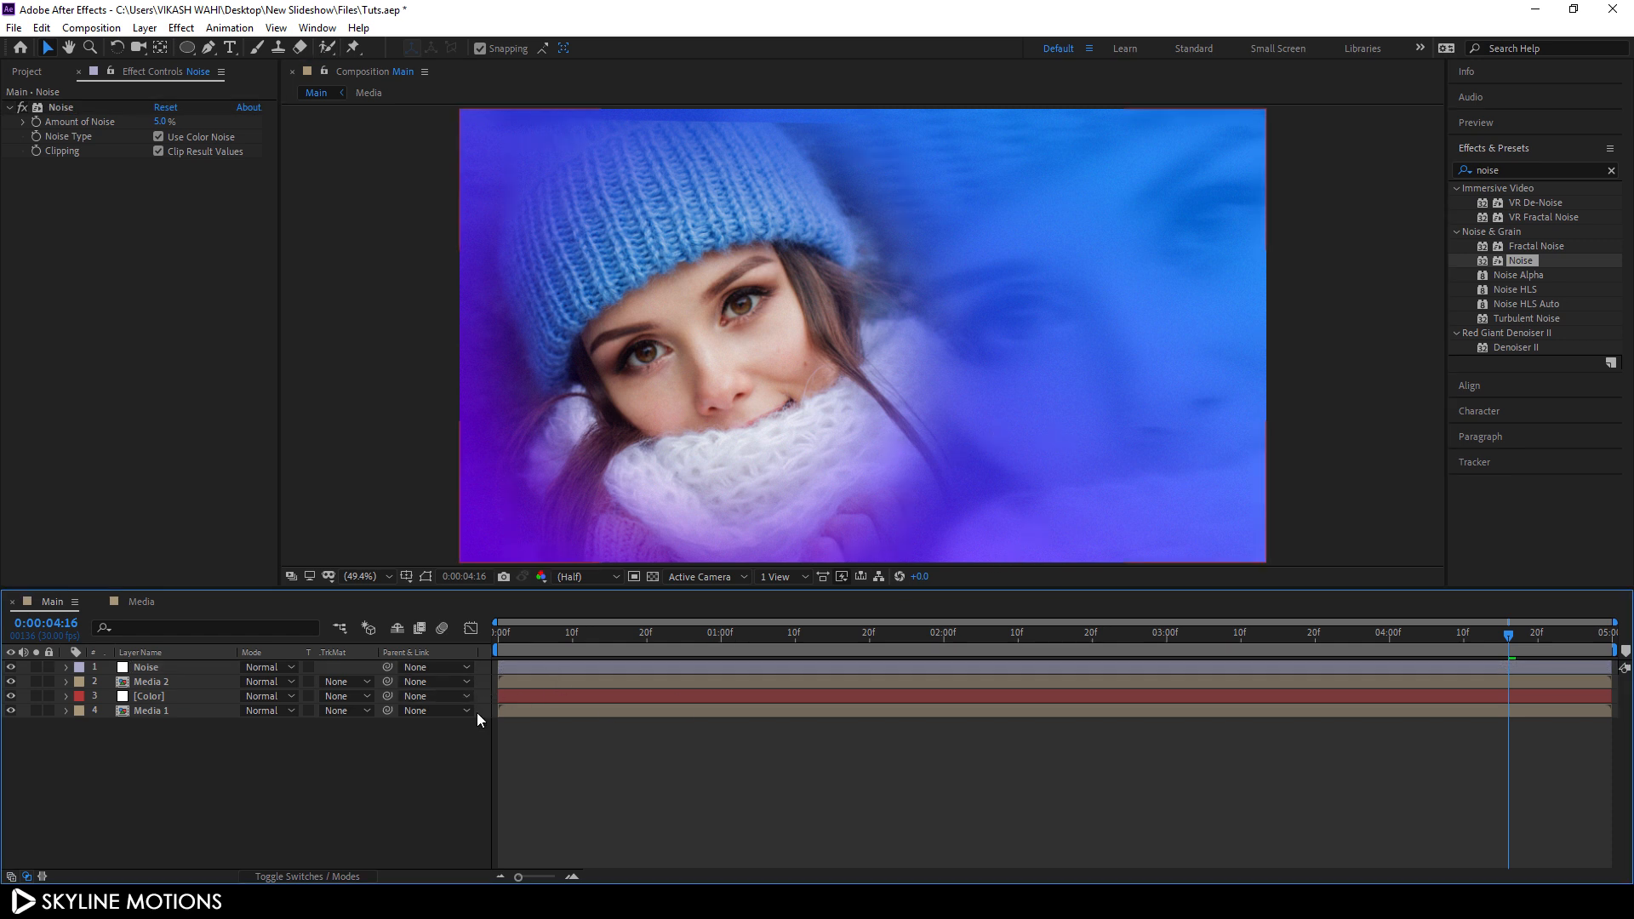
Step: Add a text layer reading "New Photo Slideshow" on two lines over the blurred half of the frame
left_click(230, 49)
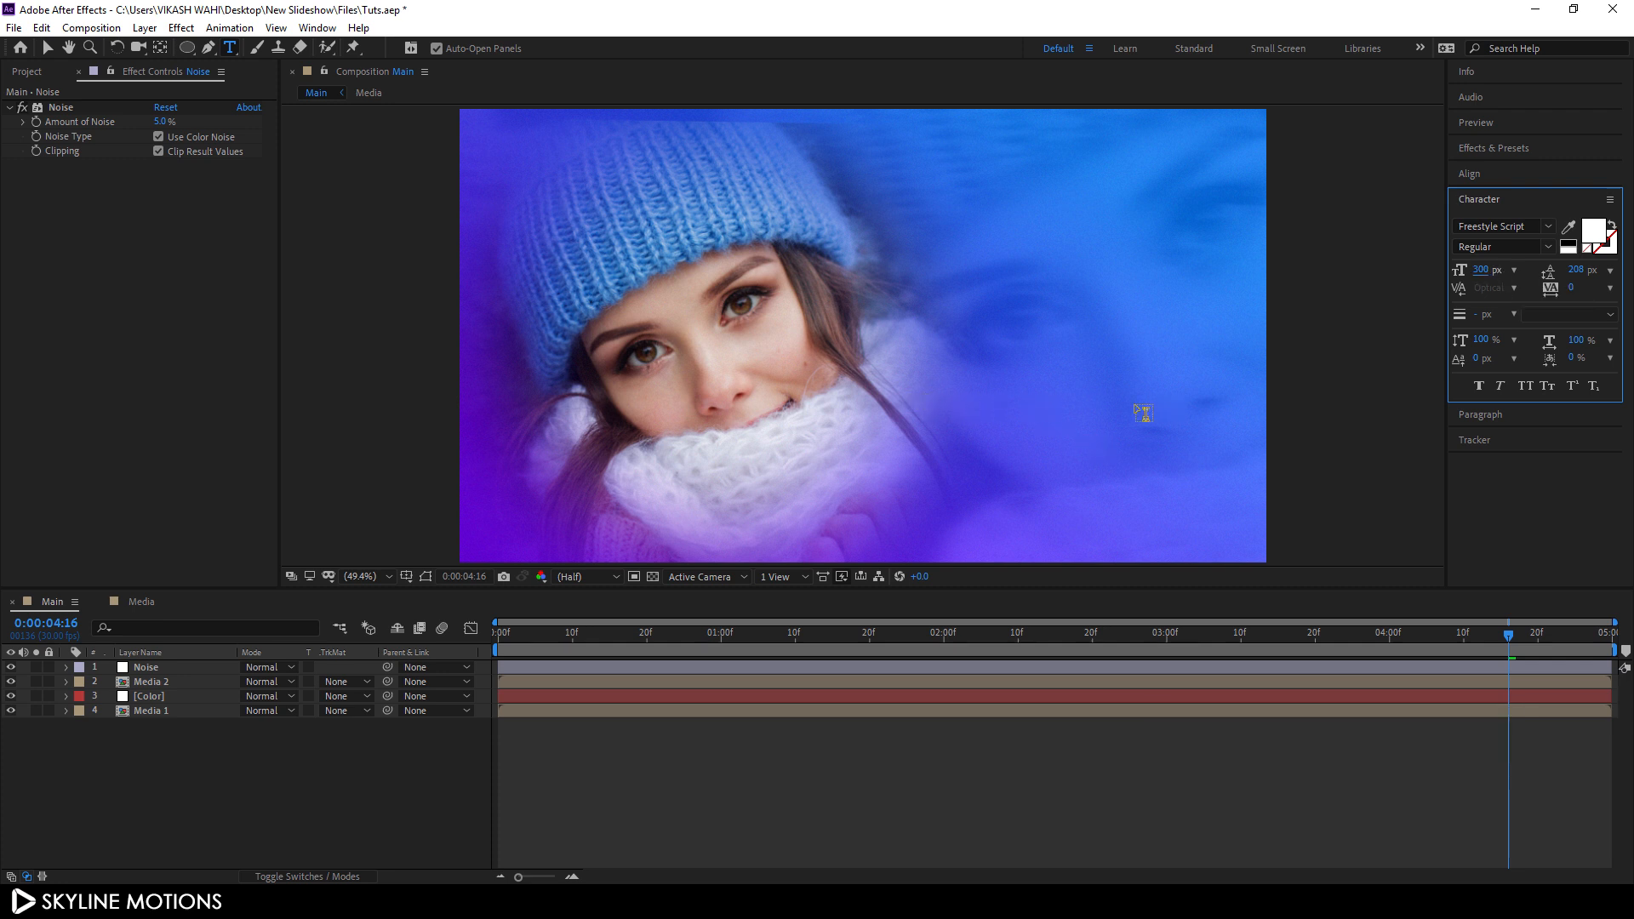
left_click(978, 407)
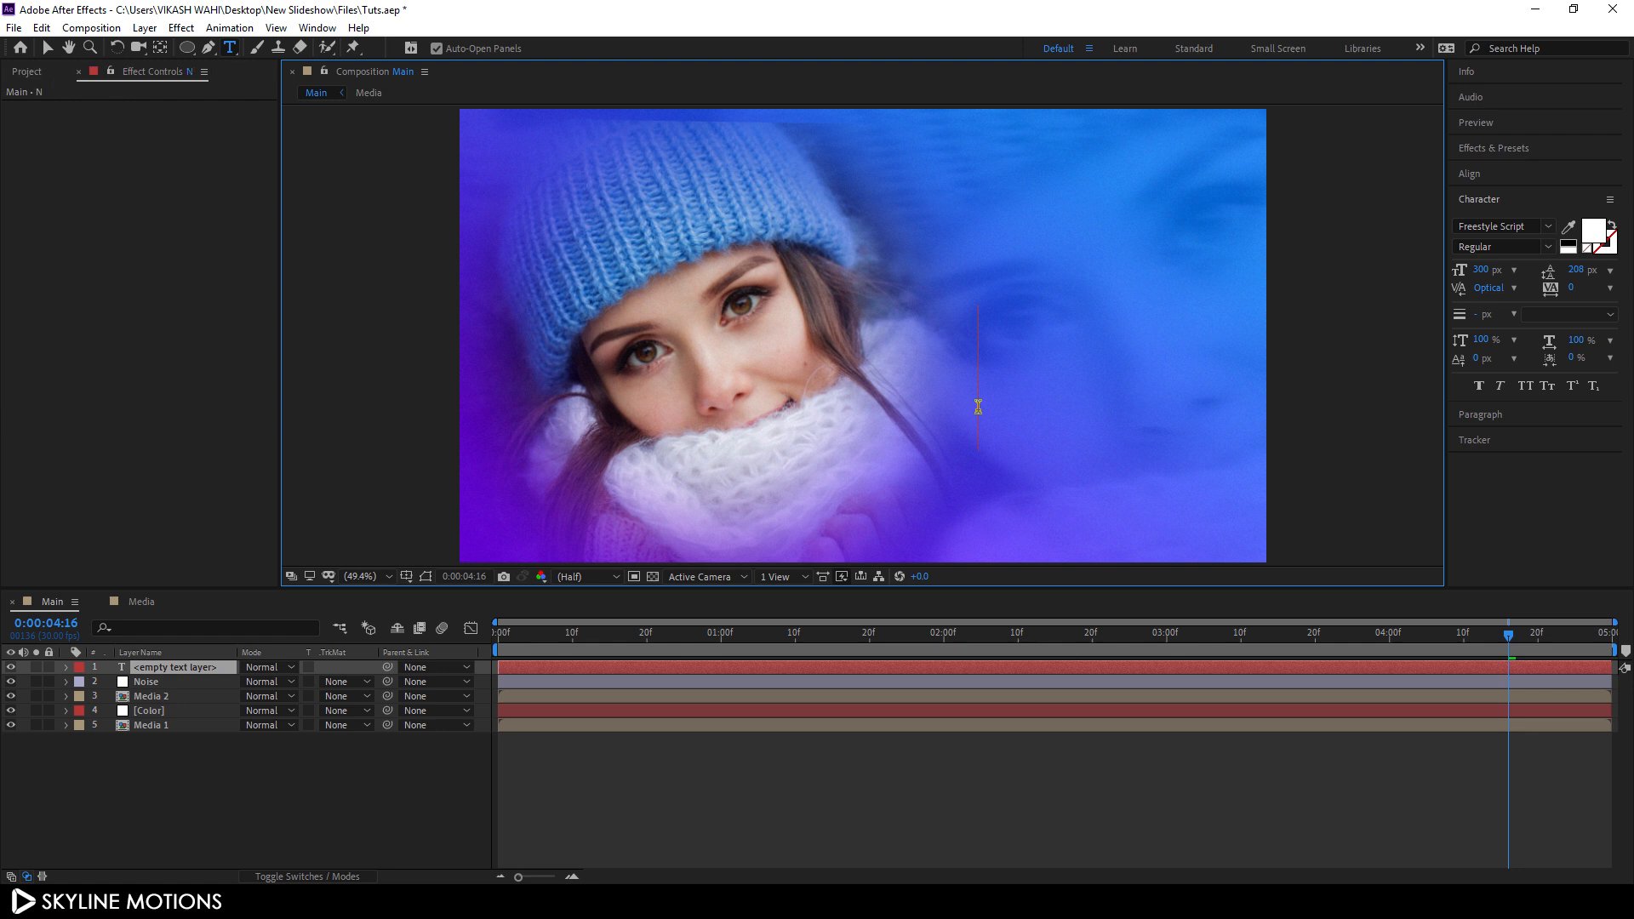
type("New Photo S")
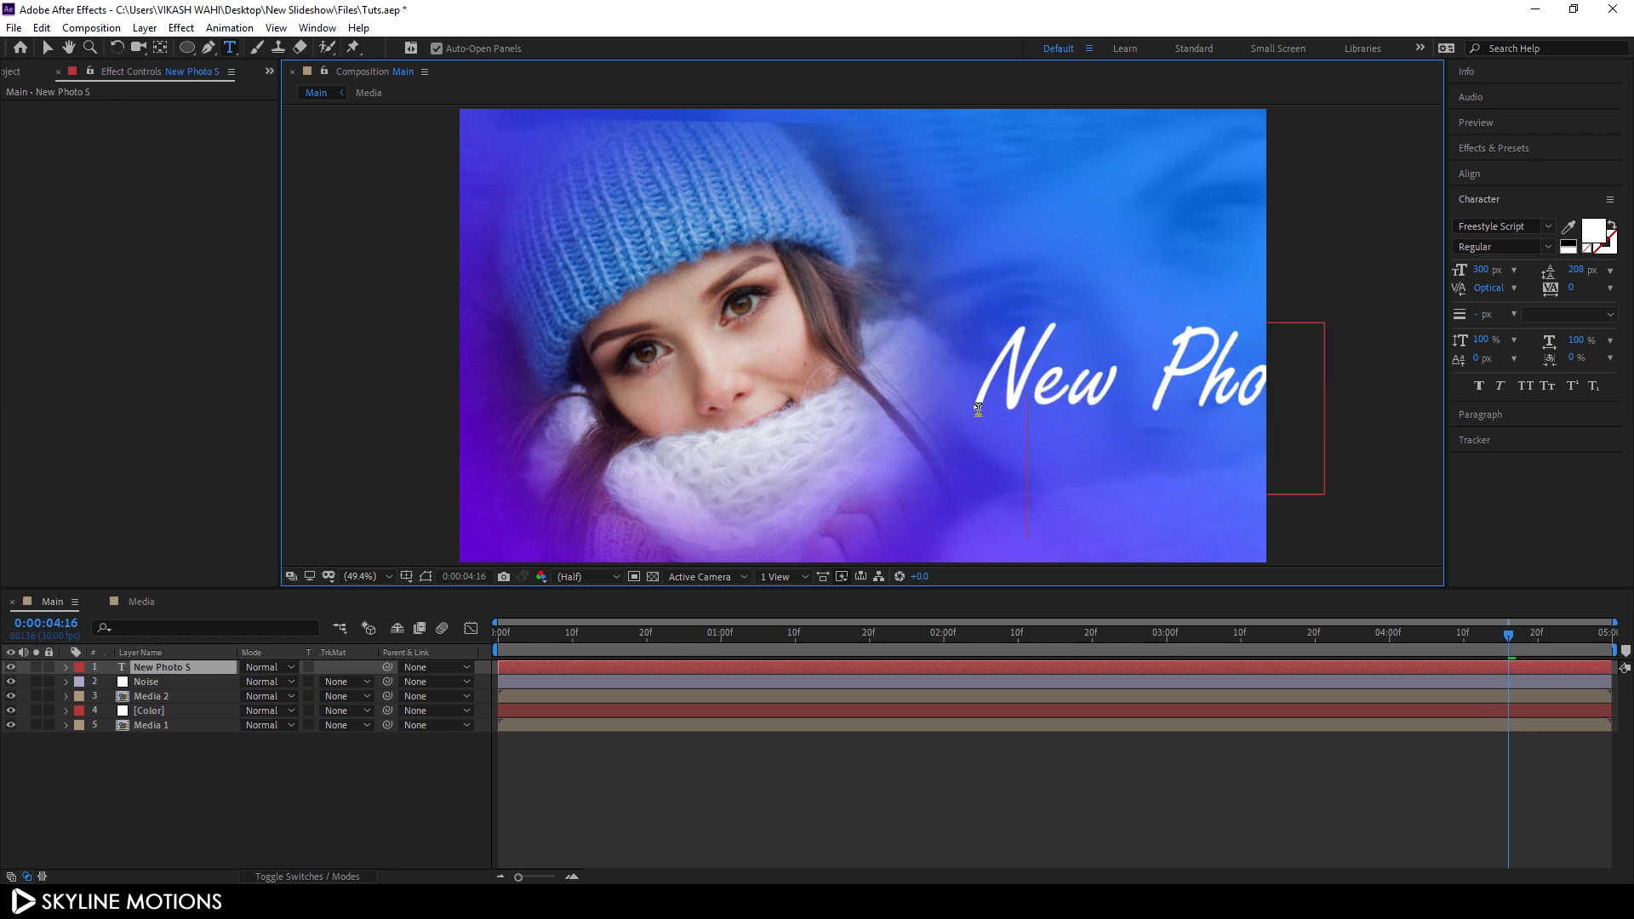
type("lideshow")
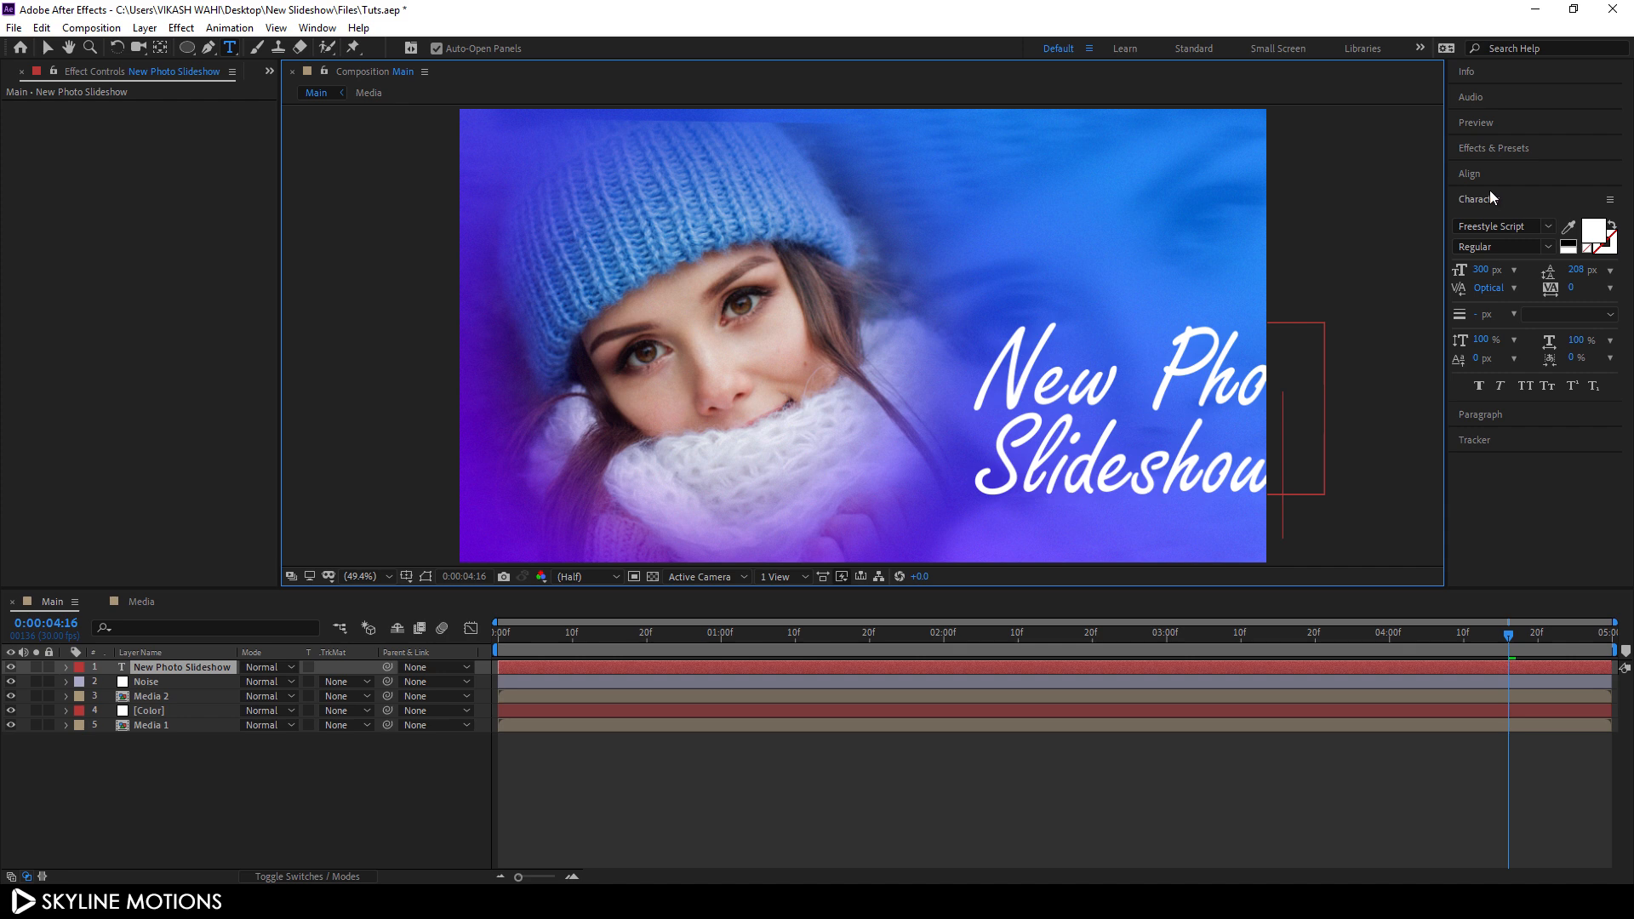
Step: Centre the New Photo Slideshow text layer horizontally and vertically in the composition
left_click(1470, 173)
left_click(1495, 214)
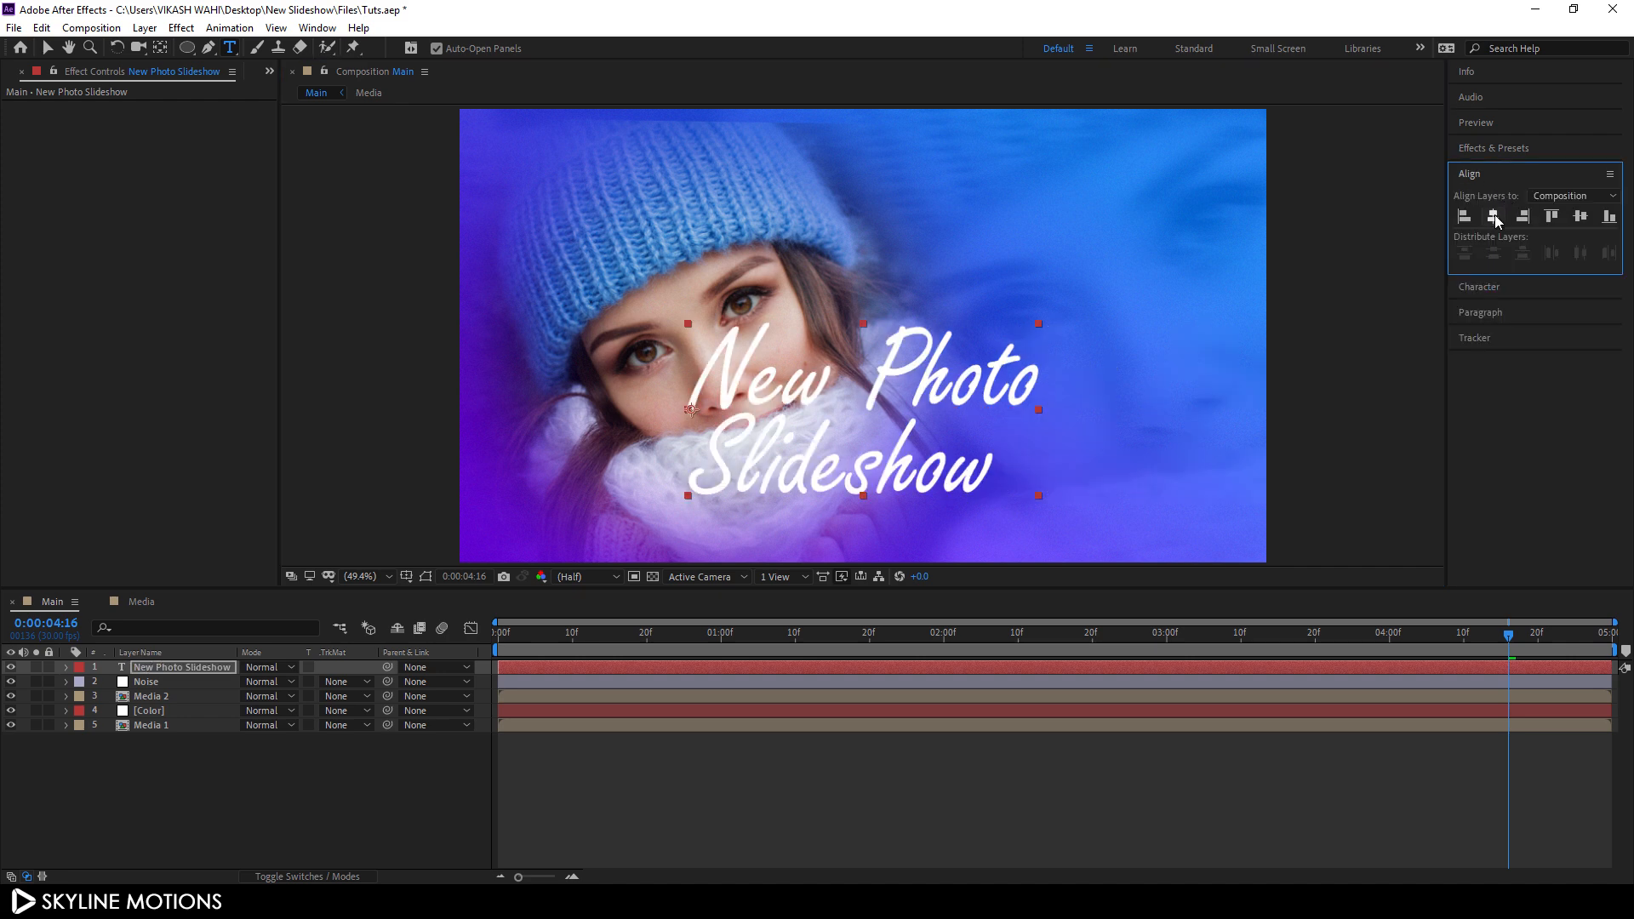
left_click(1582, 217)
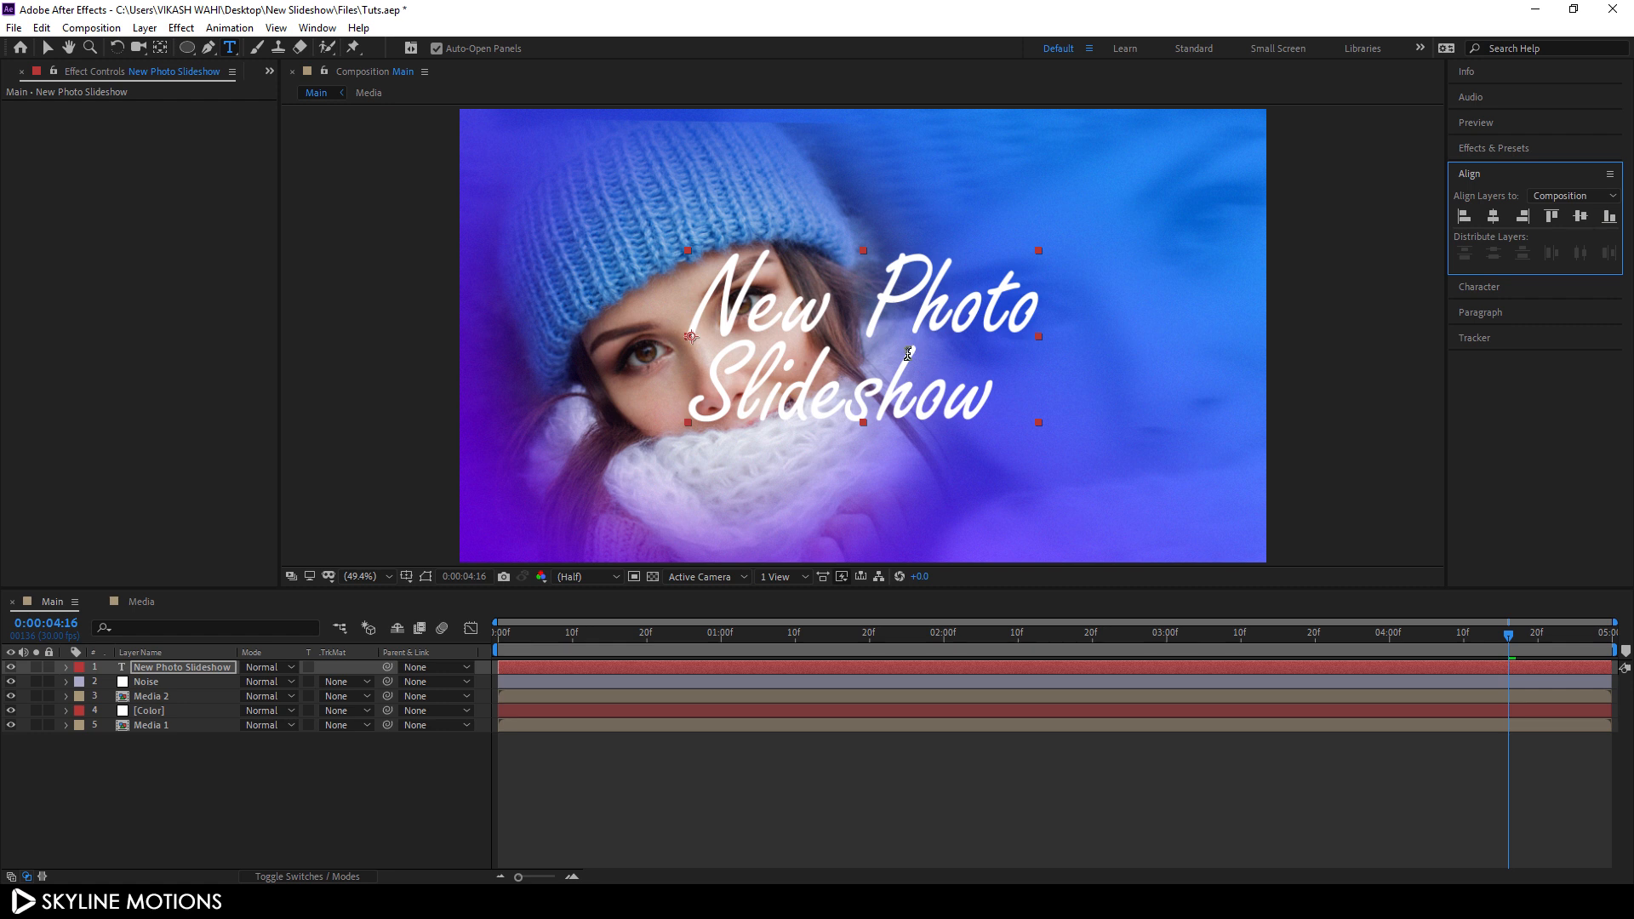
Step: Set the font of the "New Photo" line in the title to Century Gothic Regular
left_click_drag(699, 296, 1045, 303)
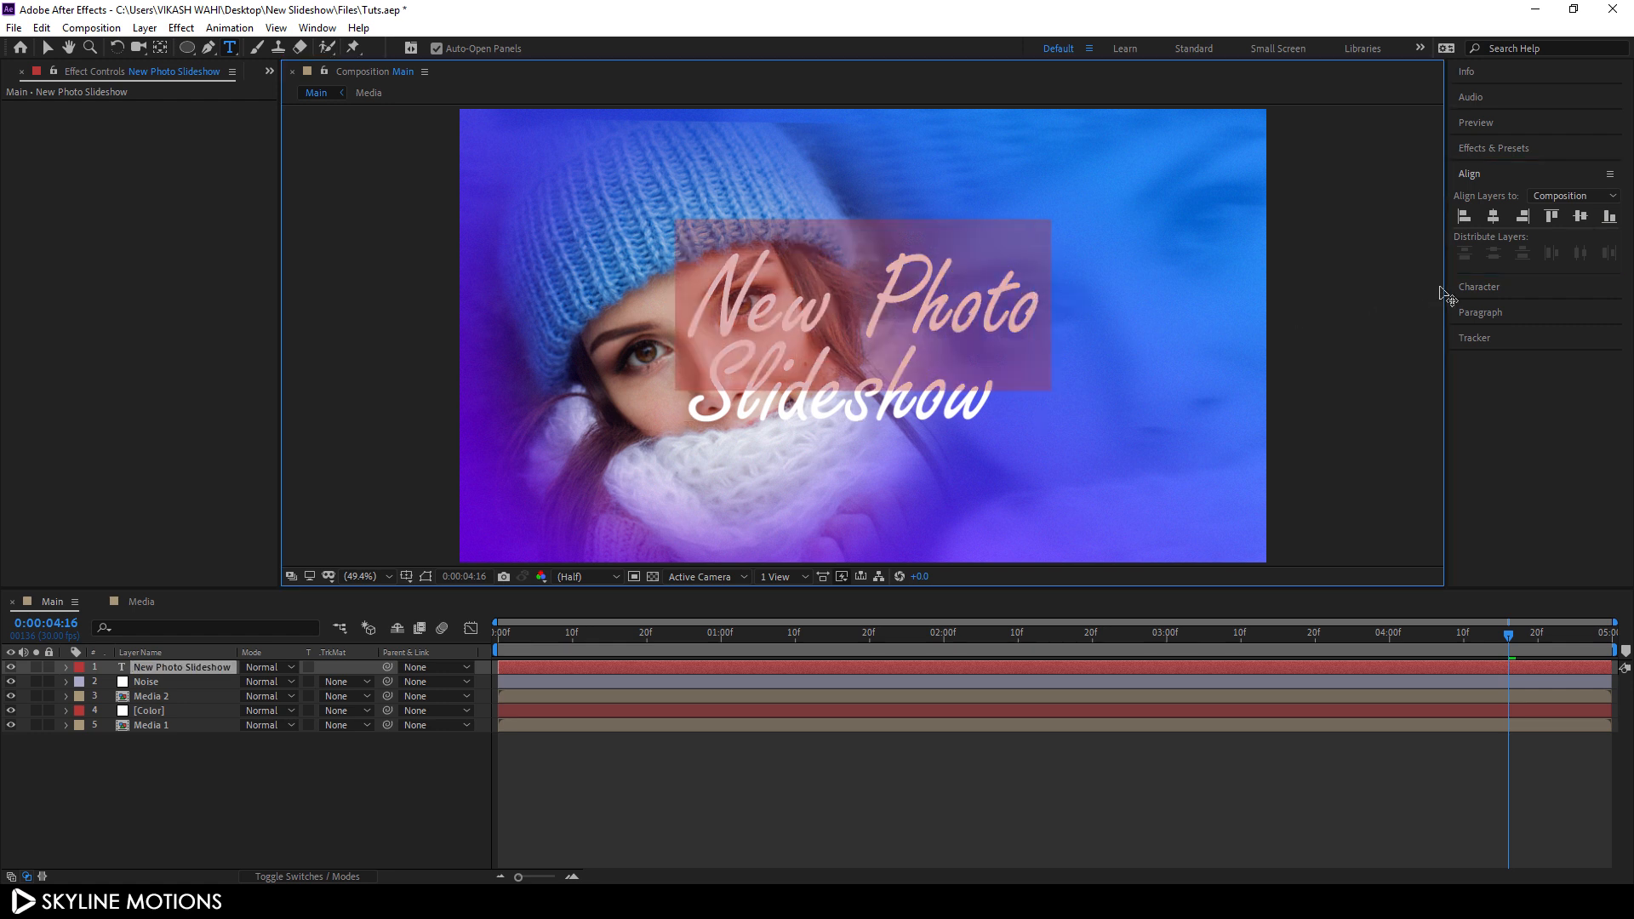
left_click(1476, 288)
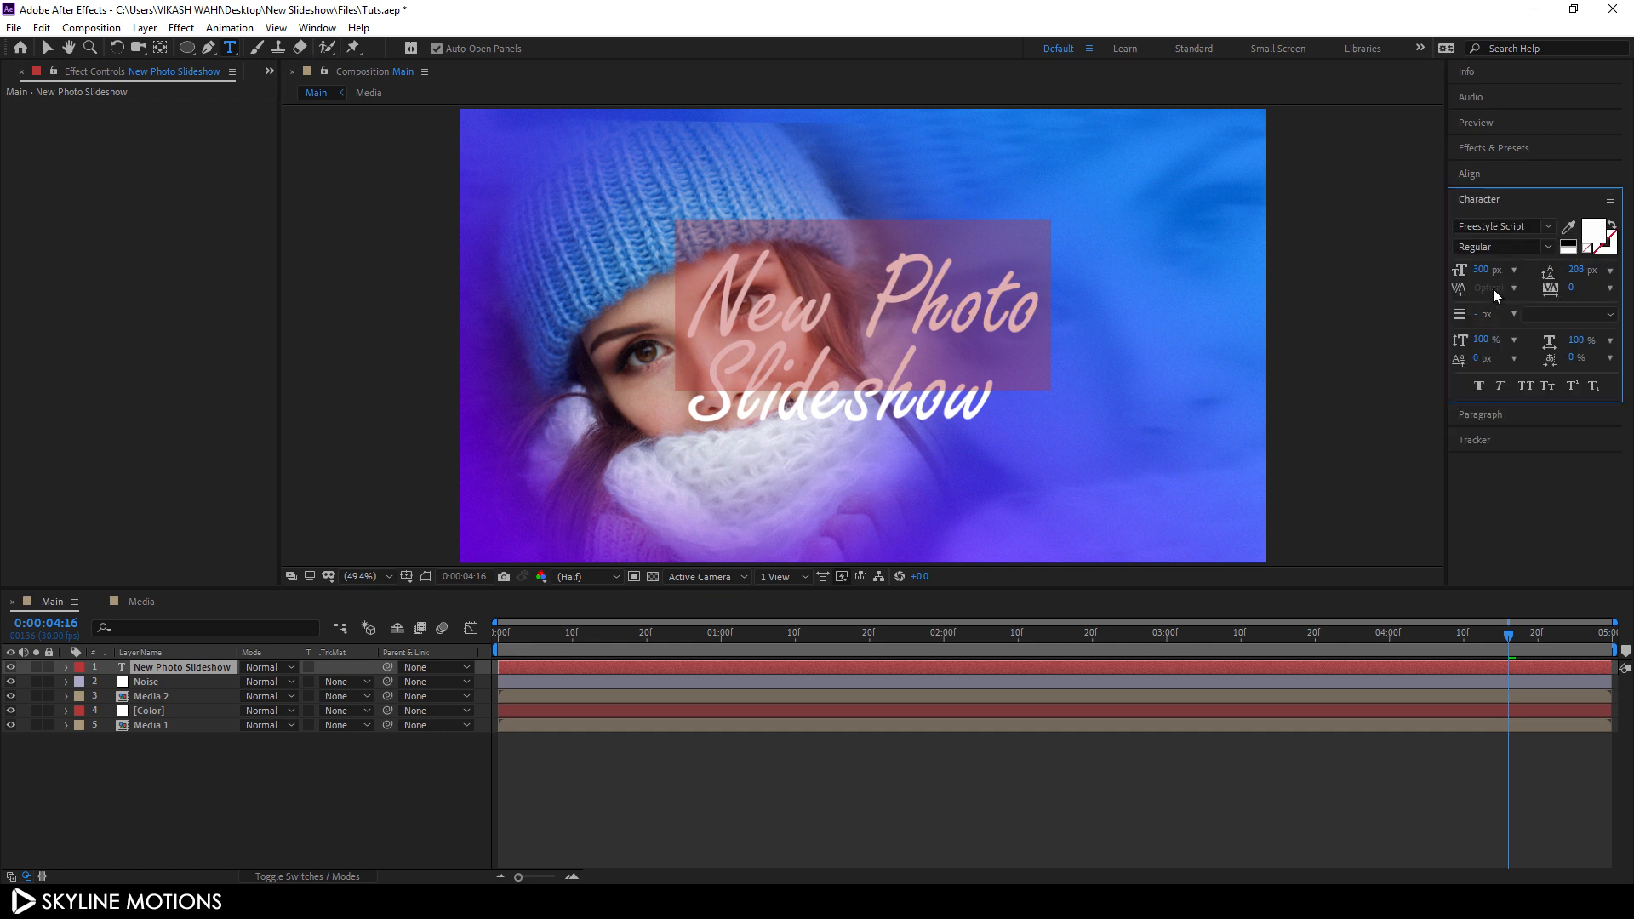
left_click(1496, 228)
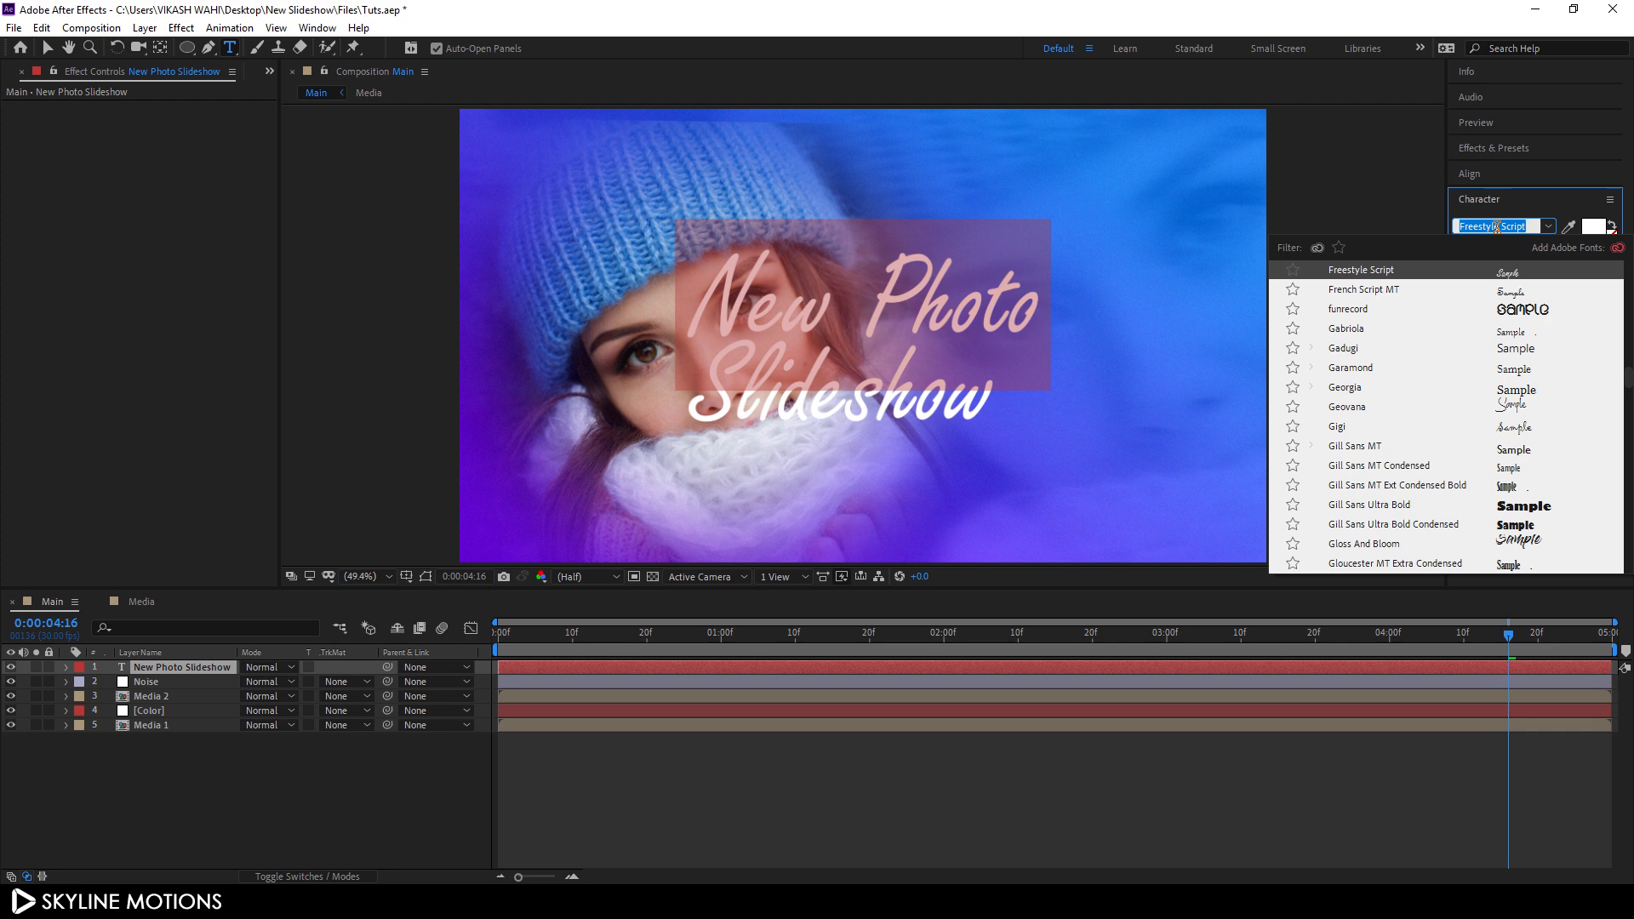
type("cen")
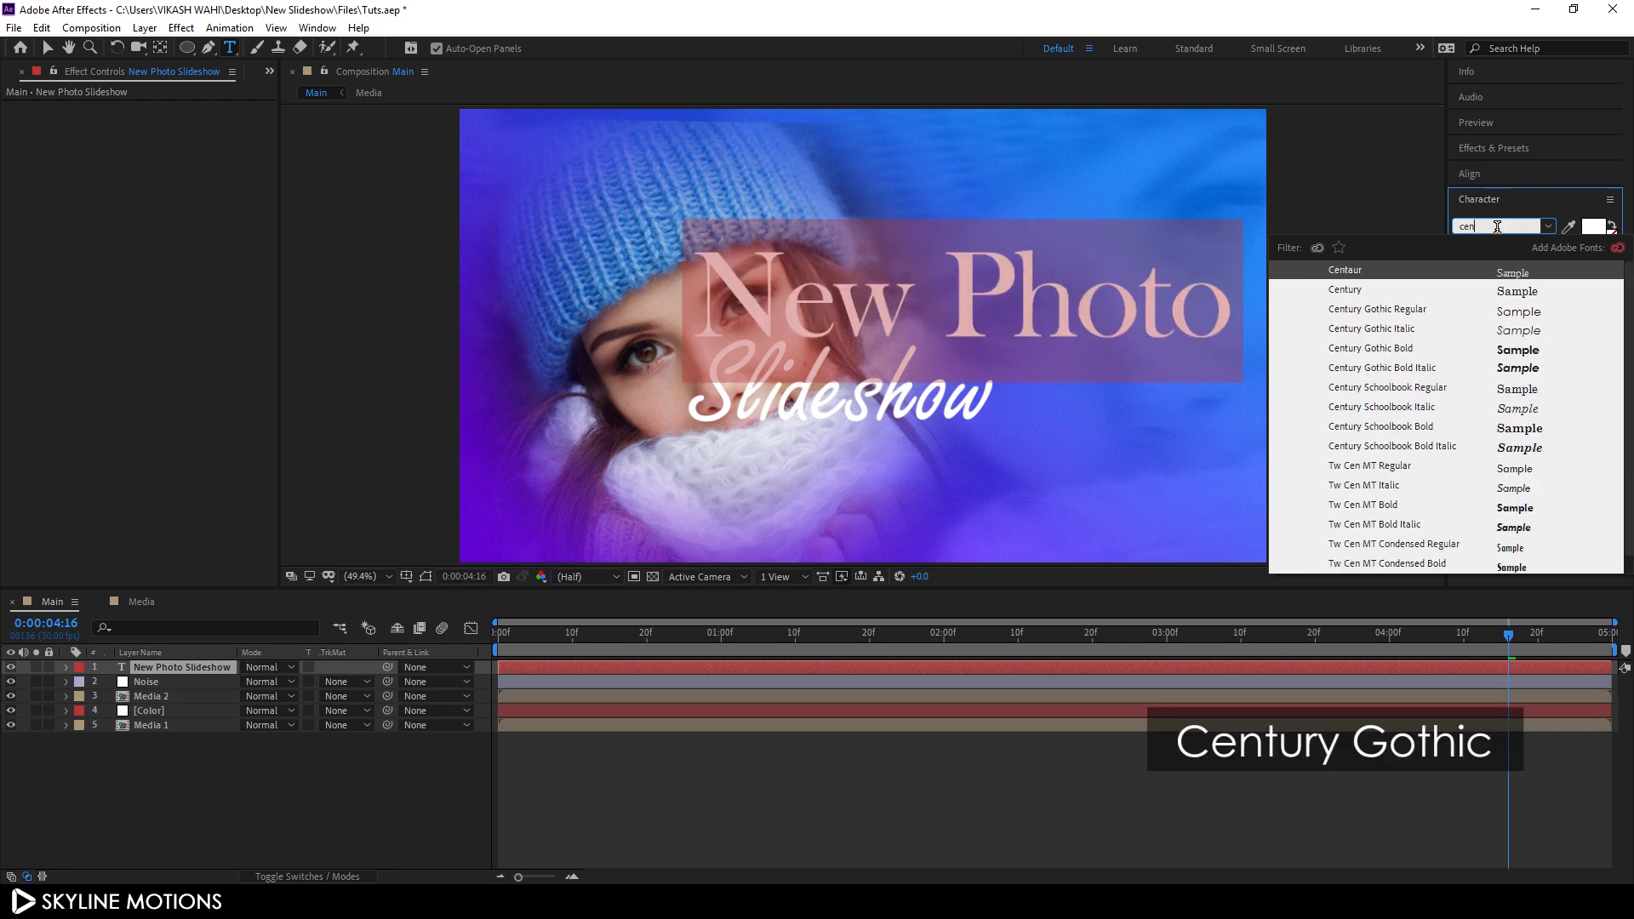
left_click(1429, 310)
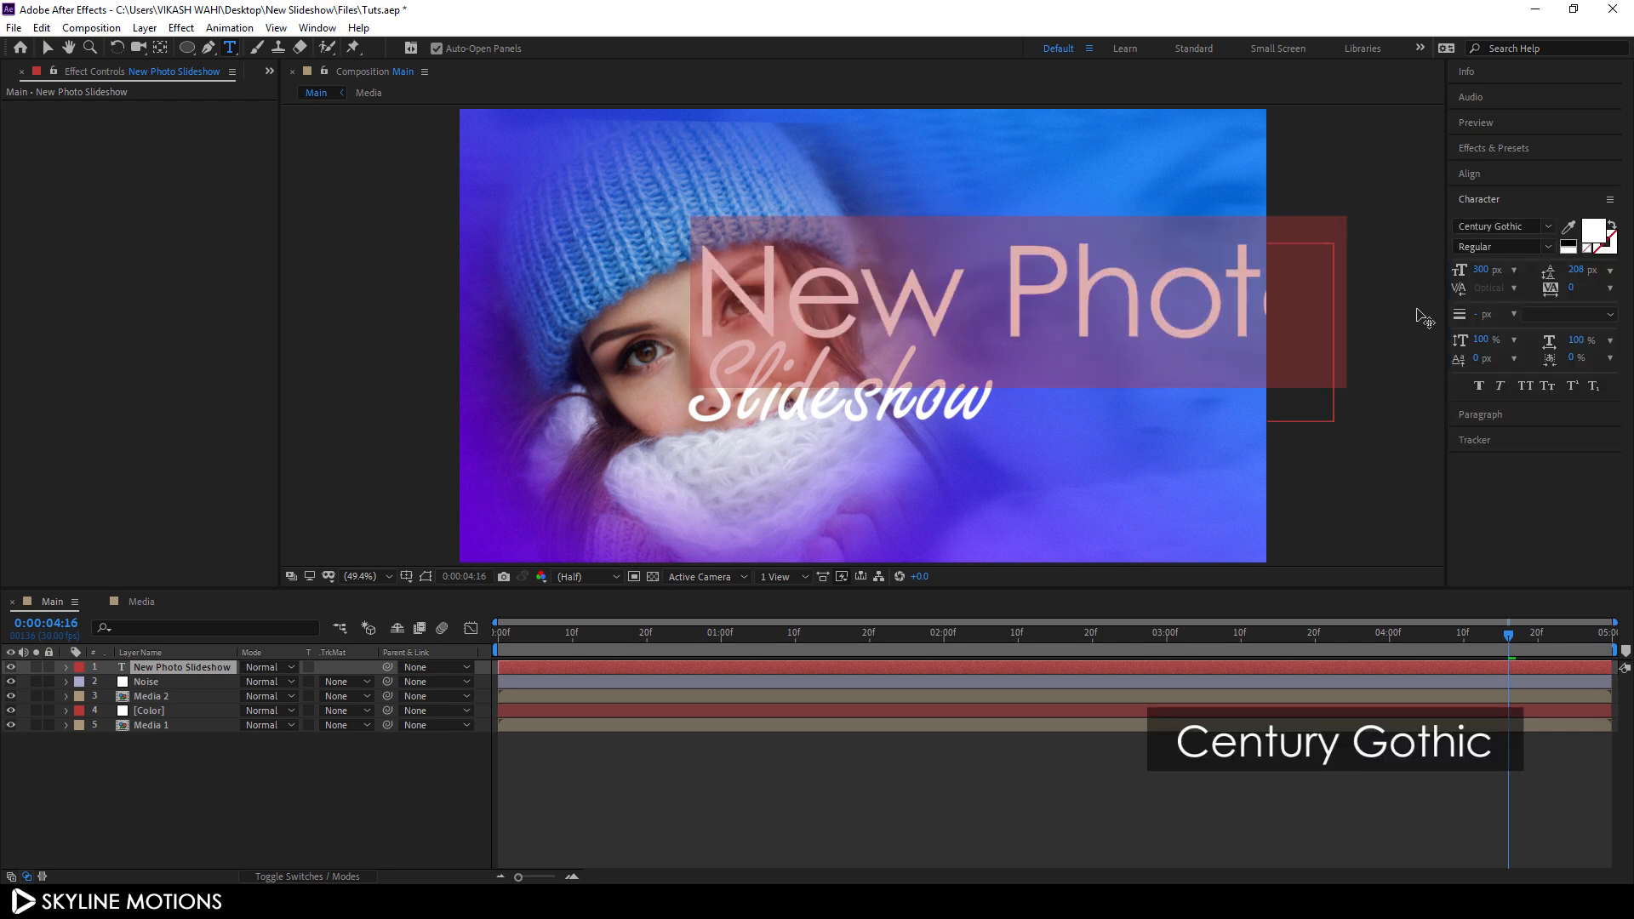
Step: Set the "New Photo" line's font size to 100 px and turn on Faux Bold
left_click(1478, 271)
type("10")
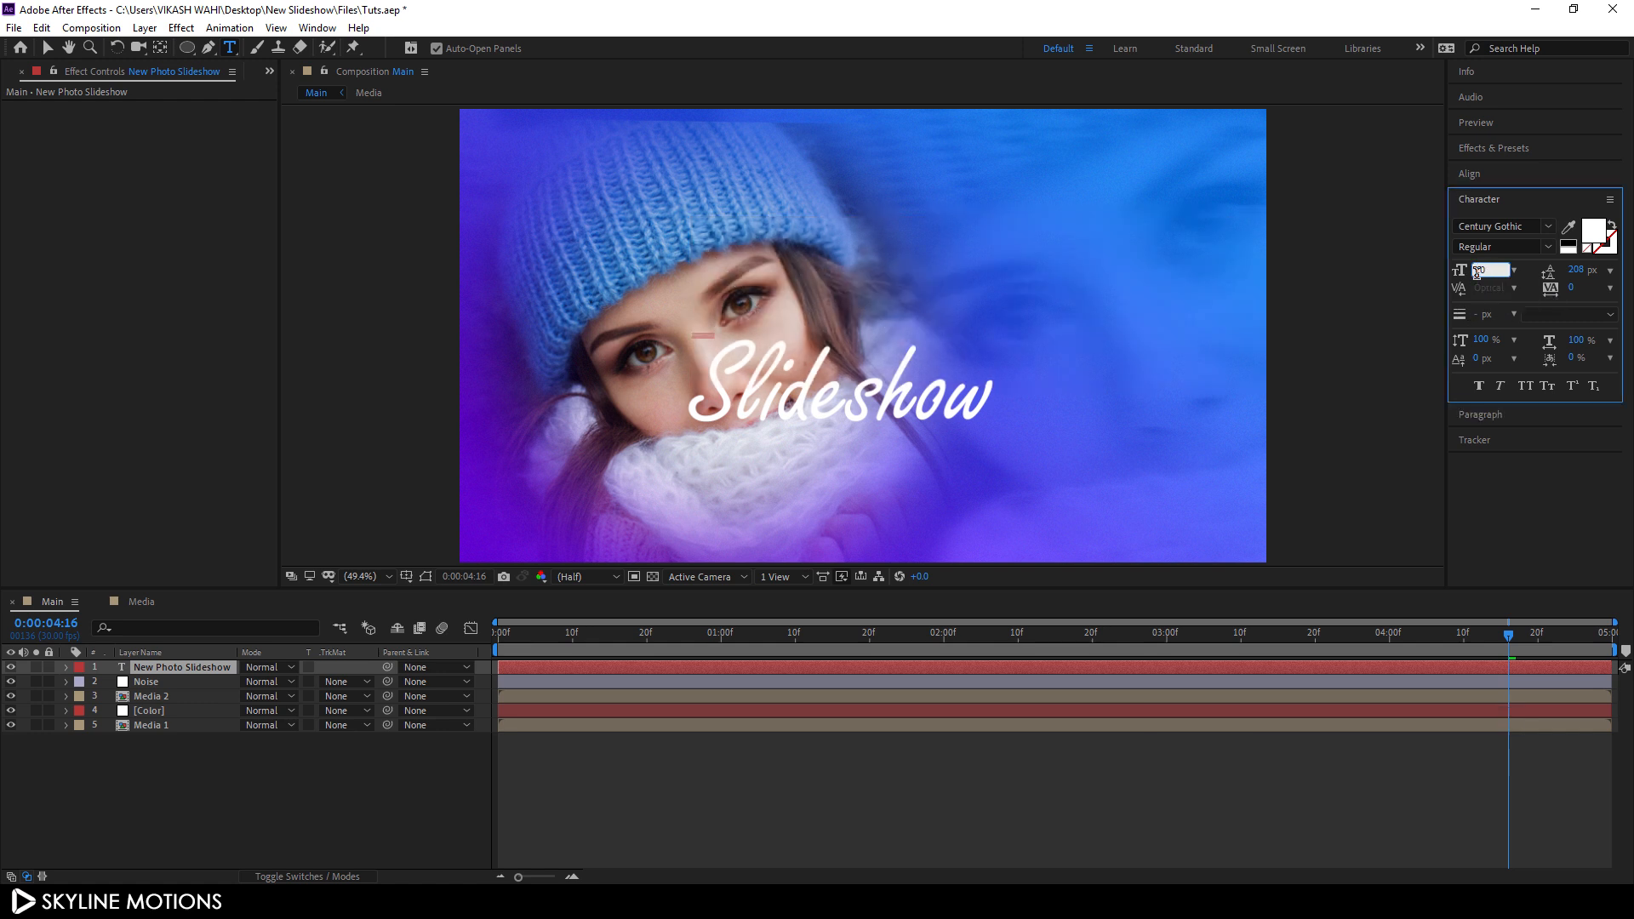
type("0")
key("Return")
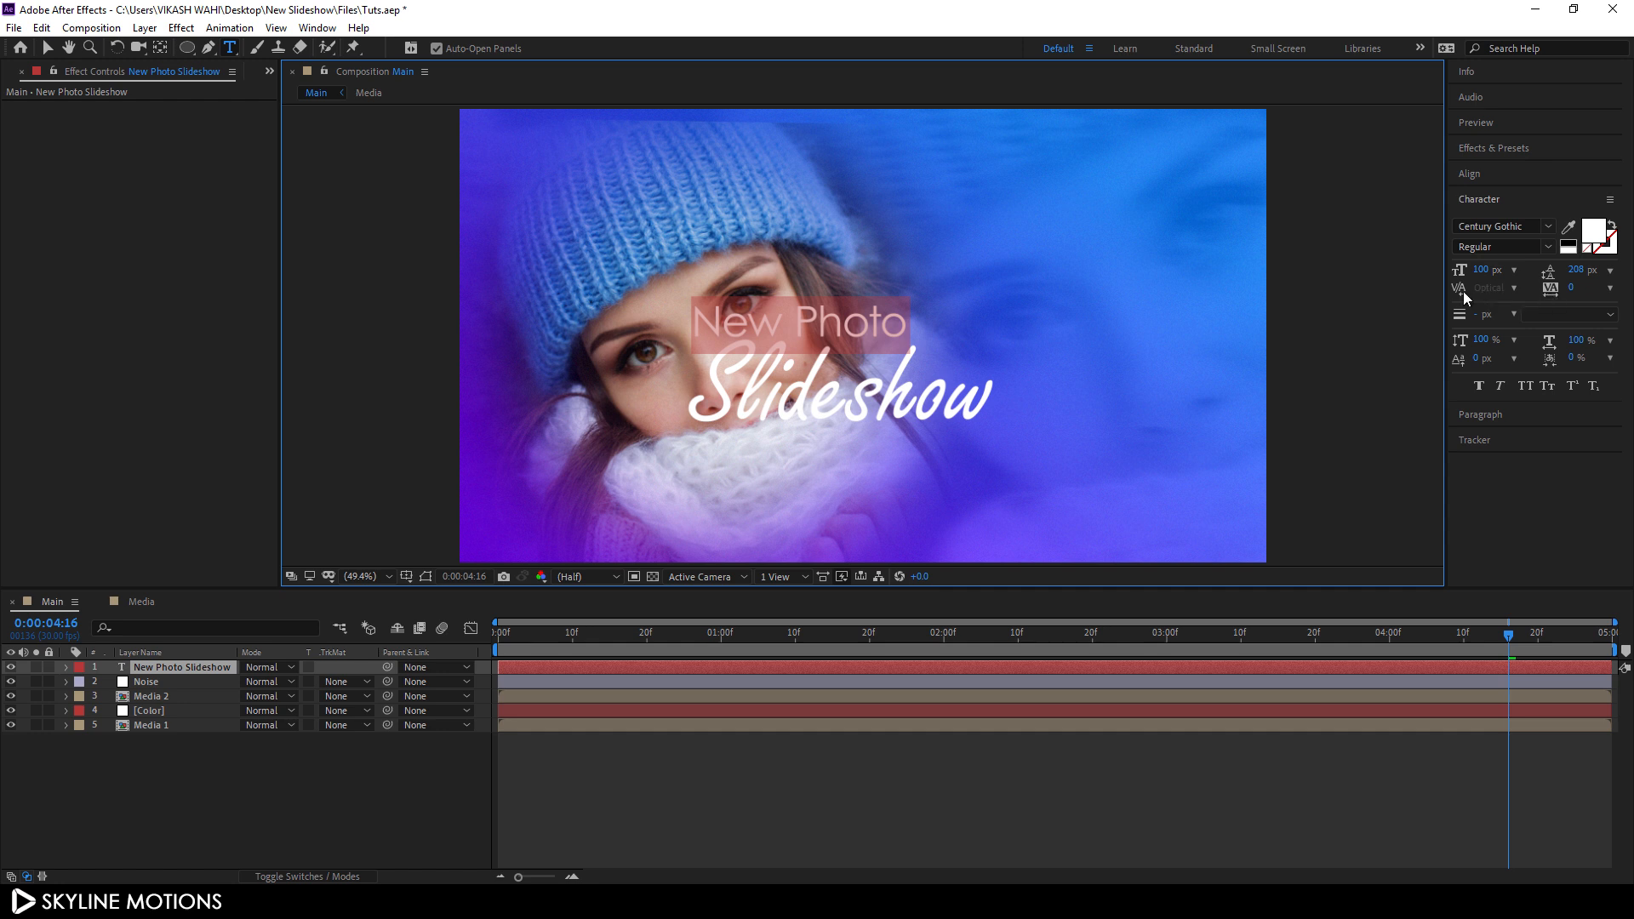
left_click(1479, 387)
left_click(1479, 388)
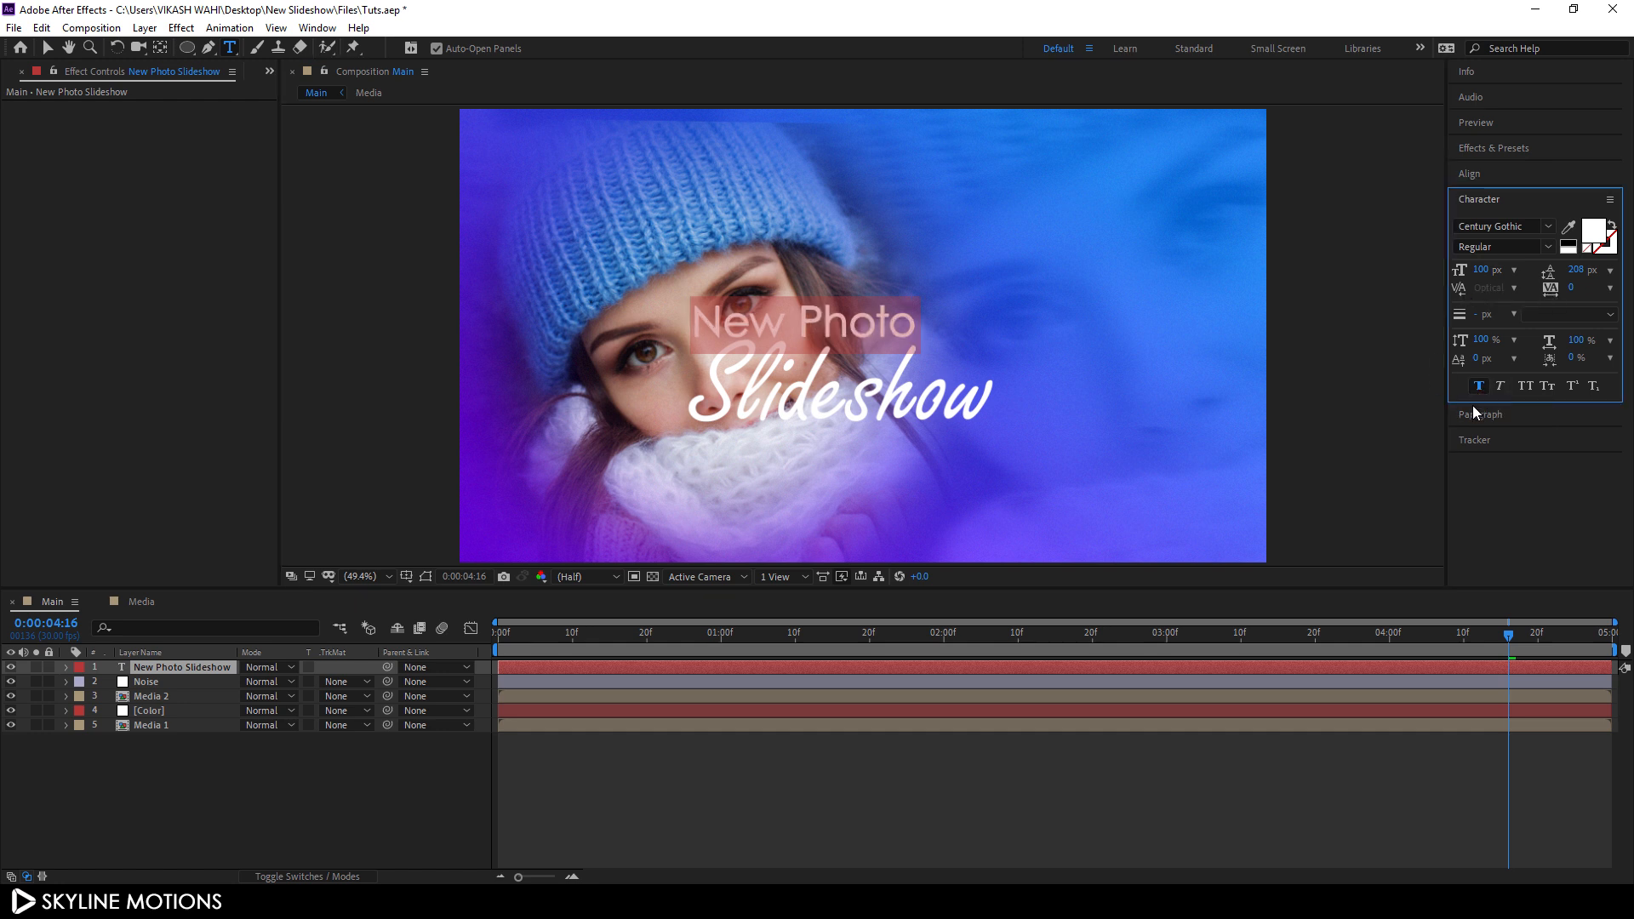
Step: Indent the "Slideshow" line slightly with spaces, leave text editing and select the title layer
left_click(711, 407)
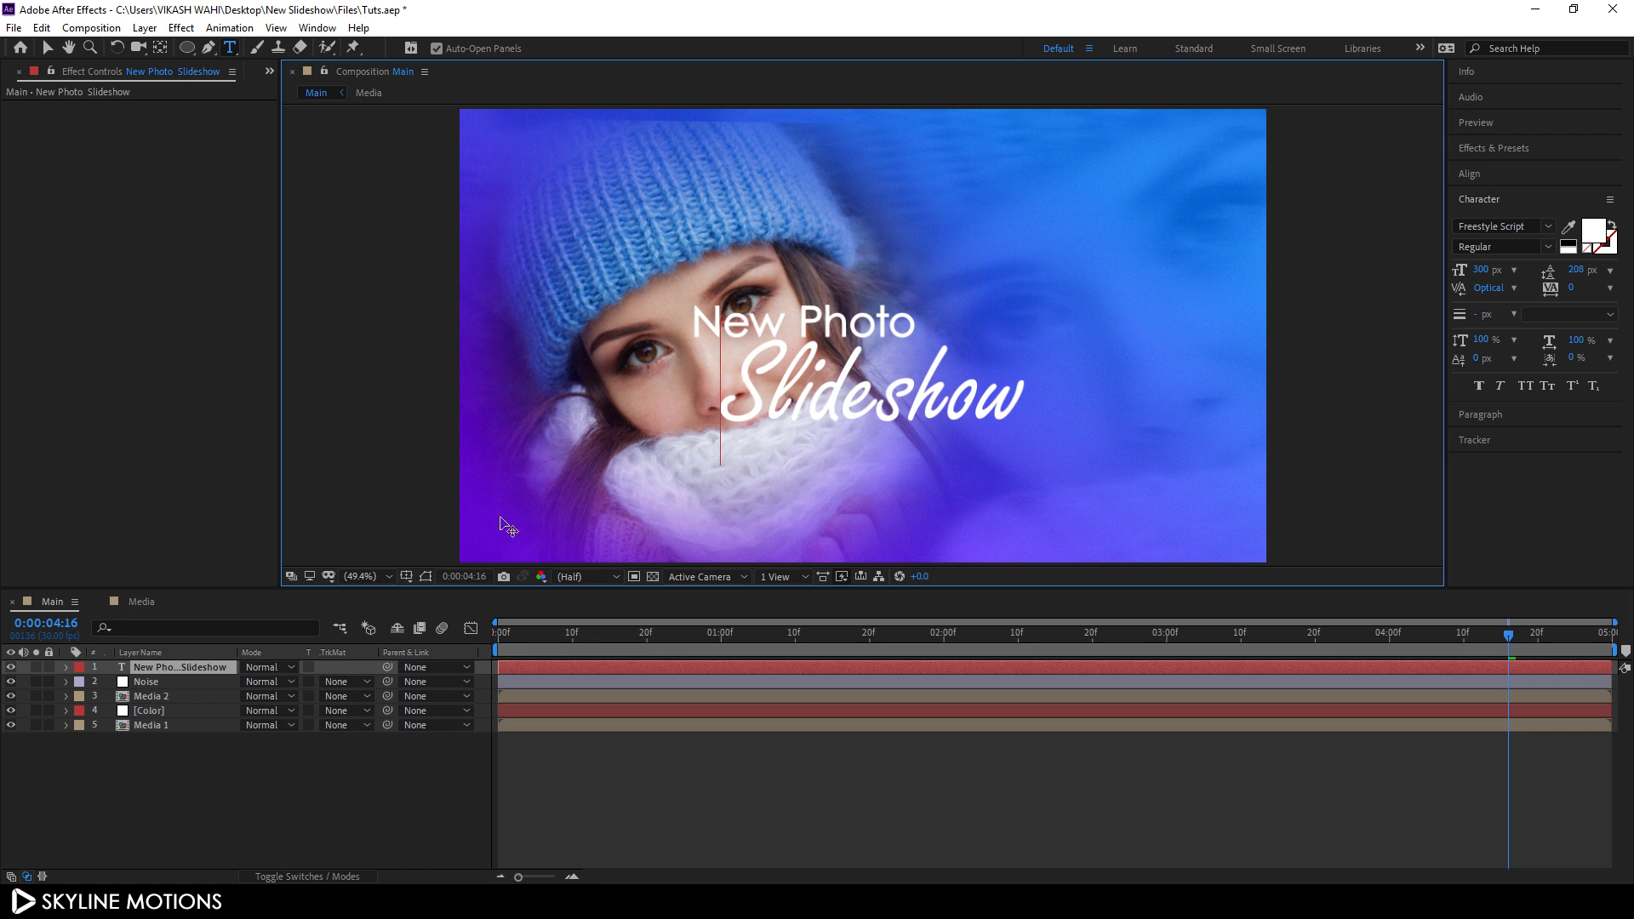
left_click(309, 745)
left_click(174, 669)
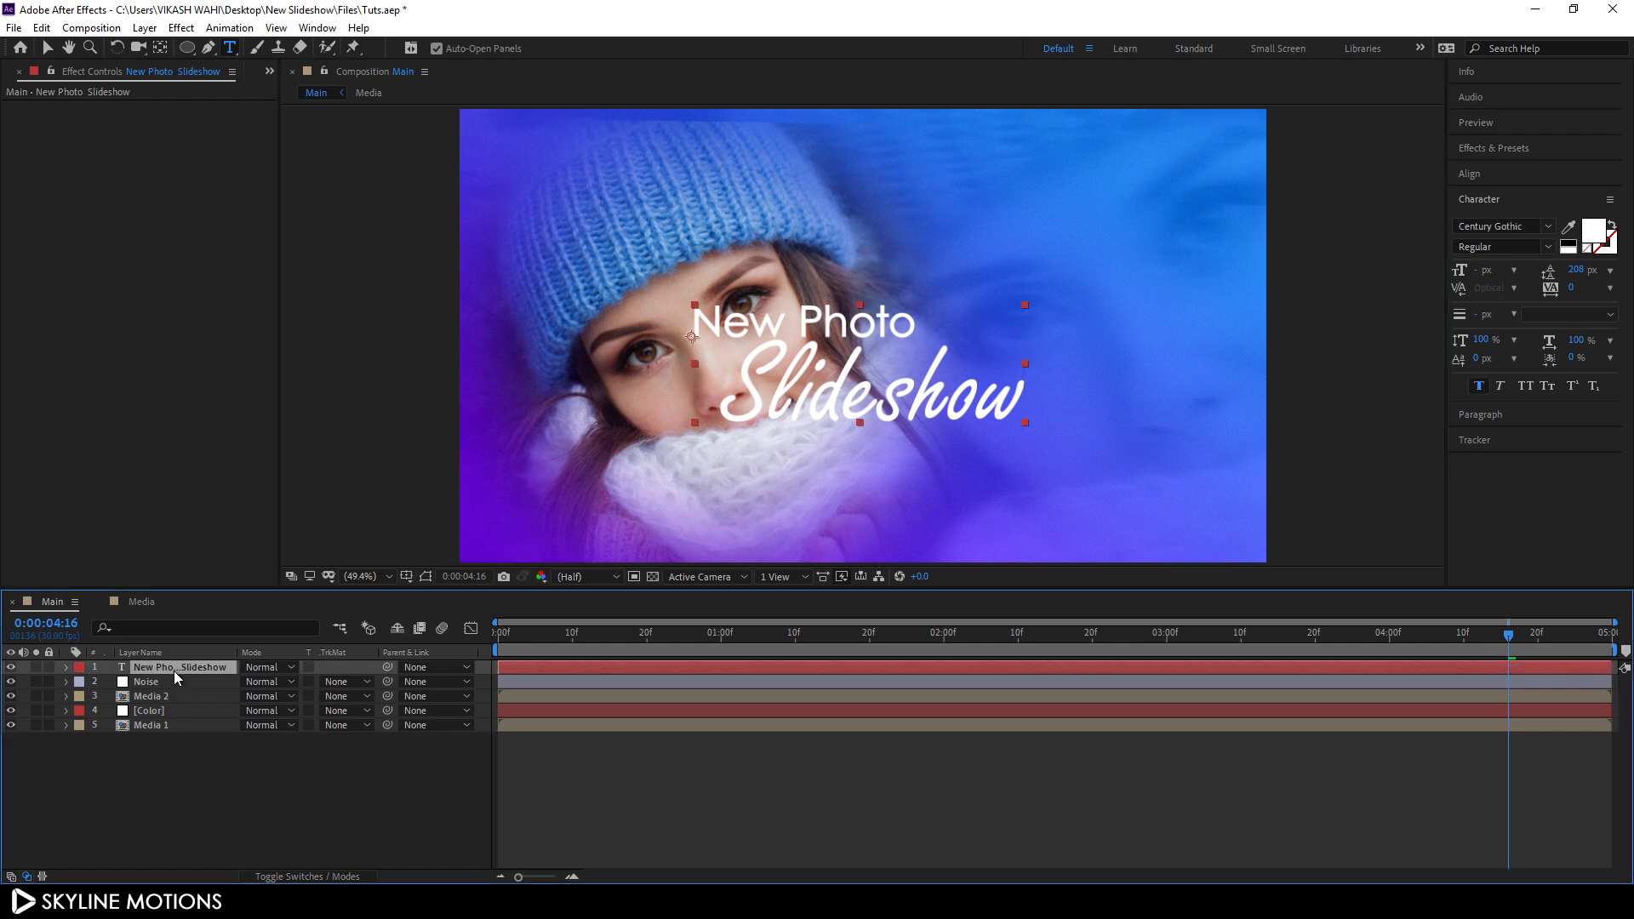
Step: Move the title to the lower right of the composition and place its anchor point at the centre of the text
left_click(48, 48)
left_click_drag(906, 408, 1093, 477)
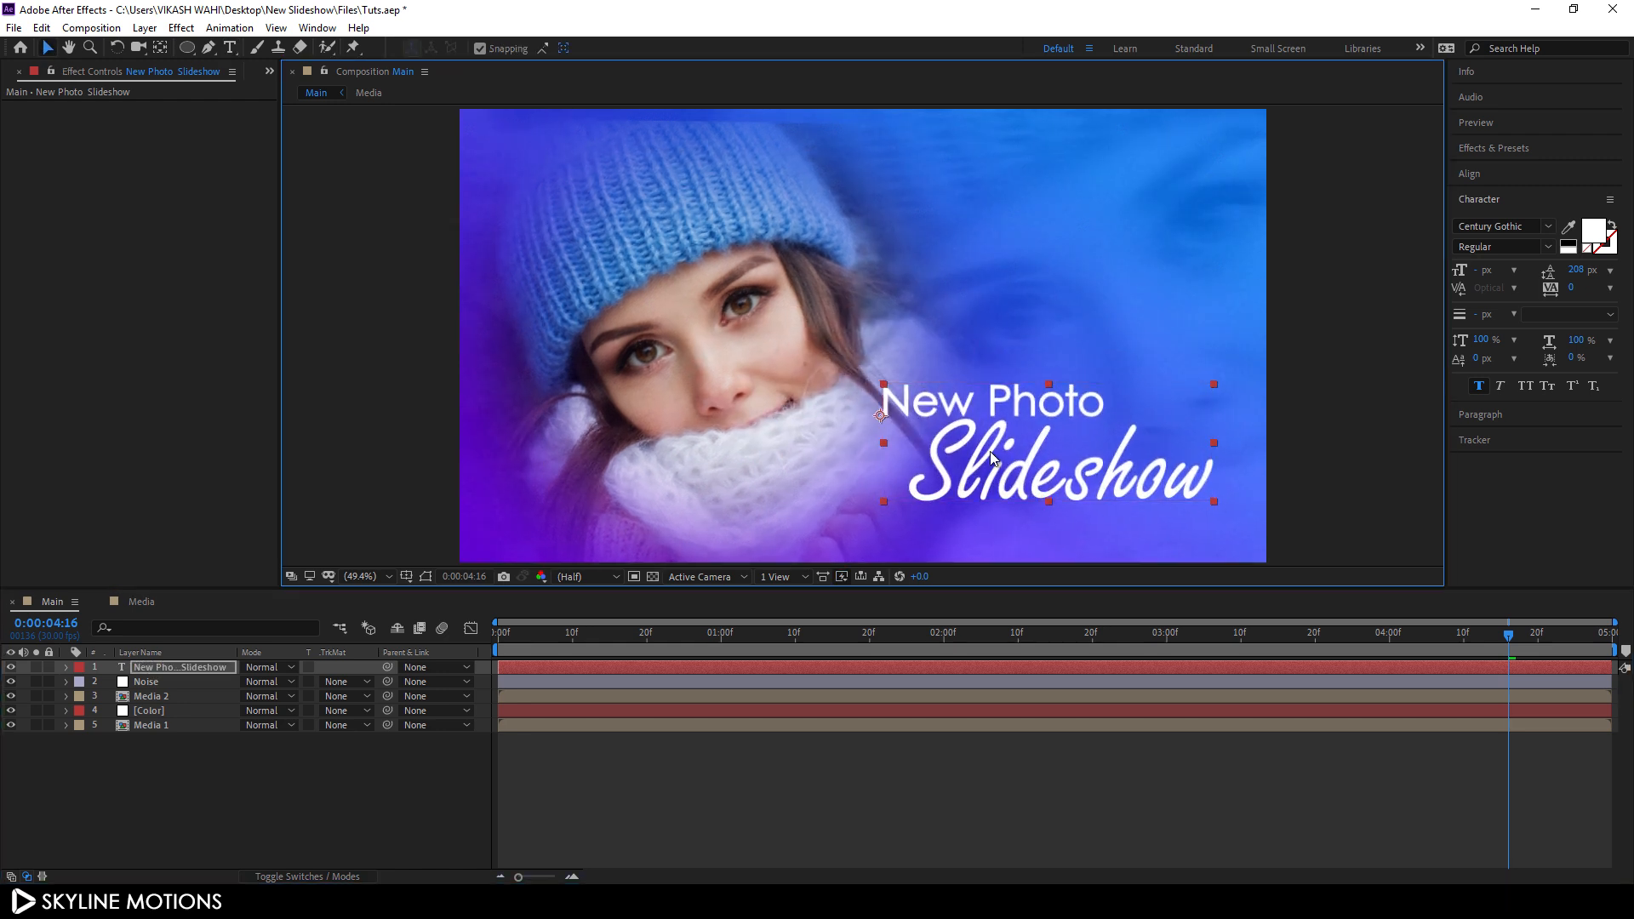
left_click(160, 47)
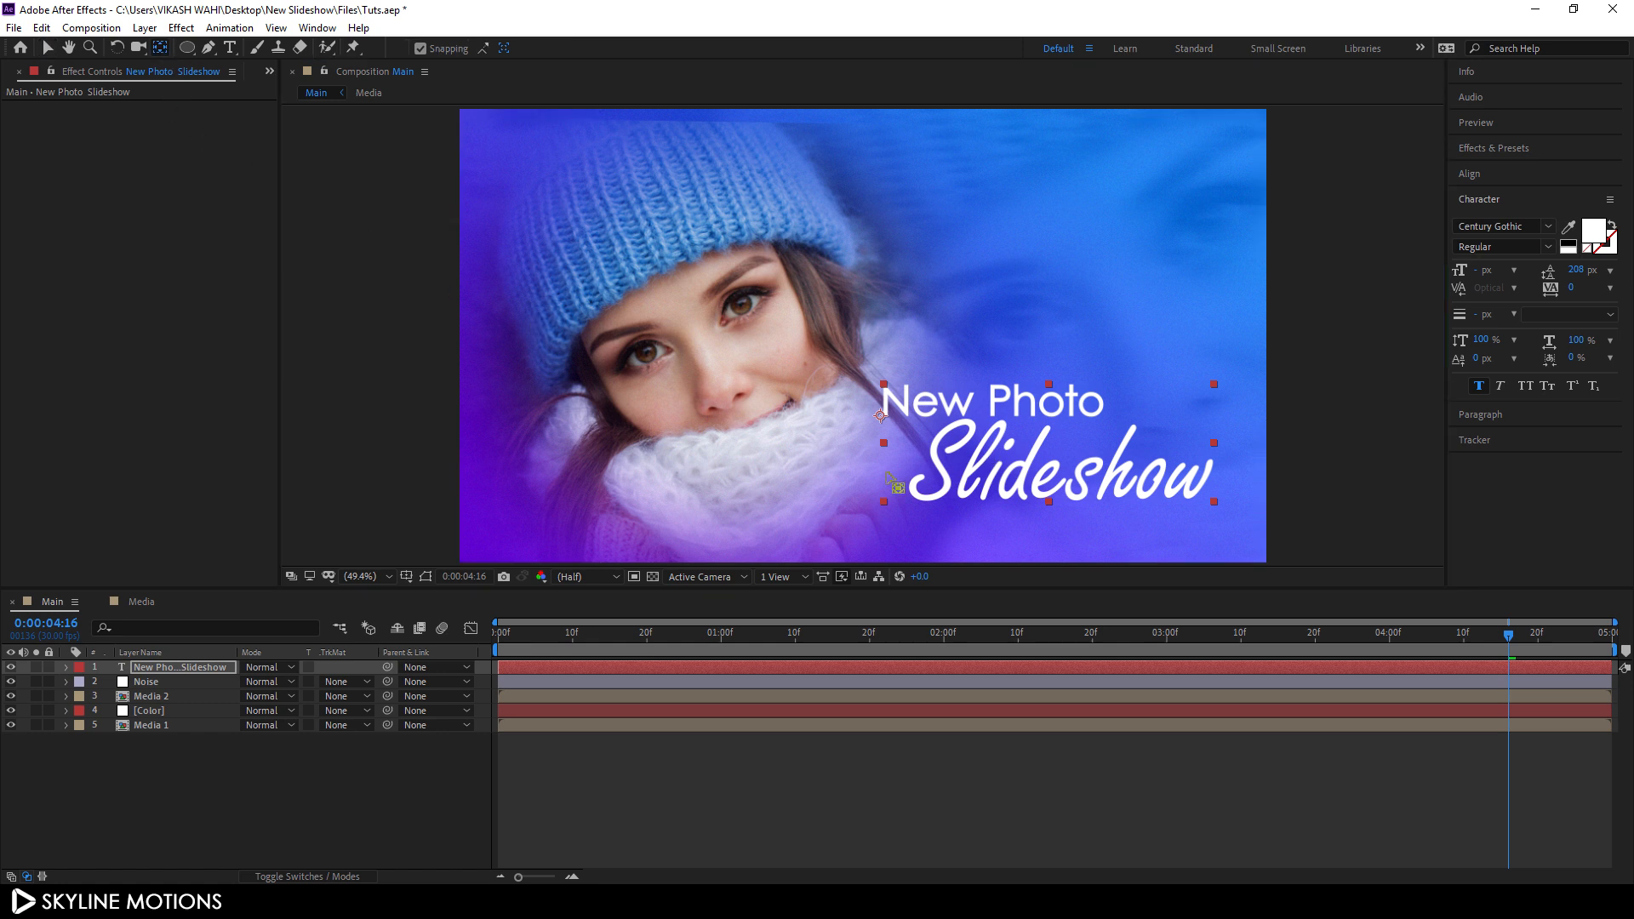
left_click_drag(881, 416, 1049, 443)
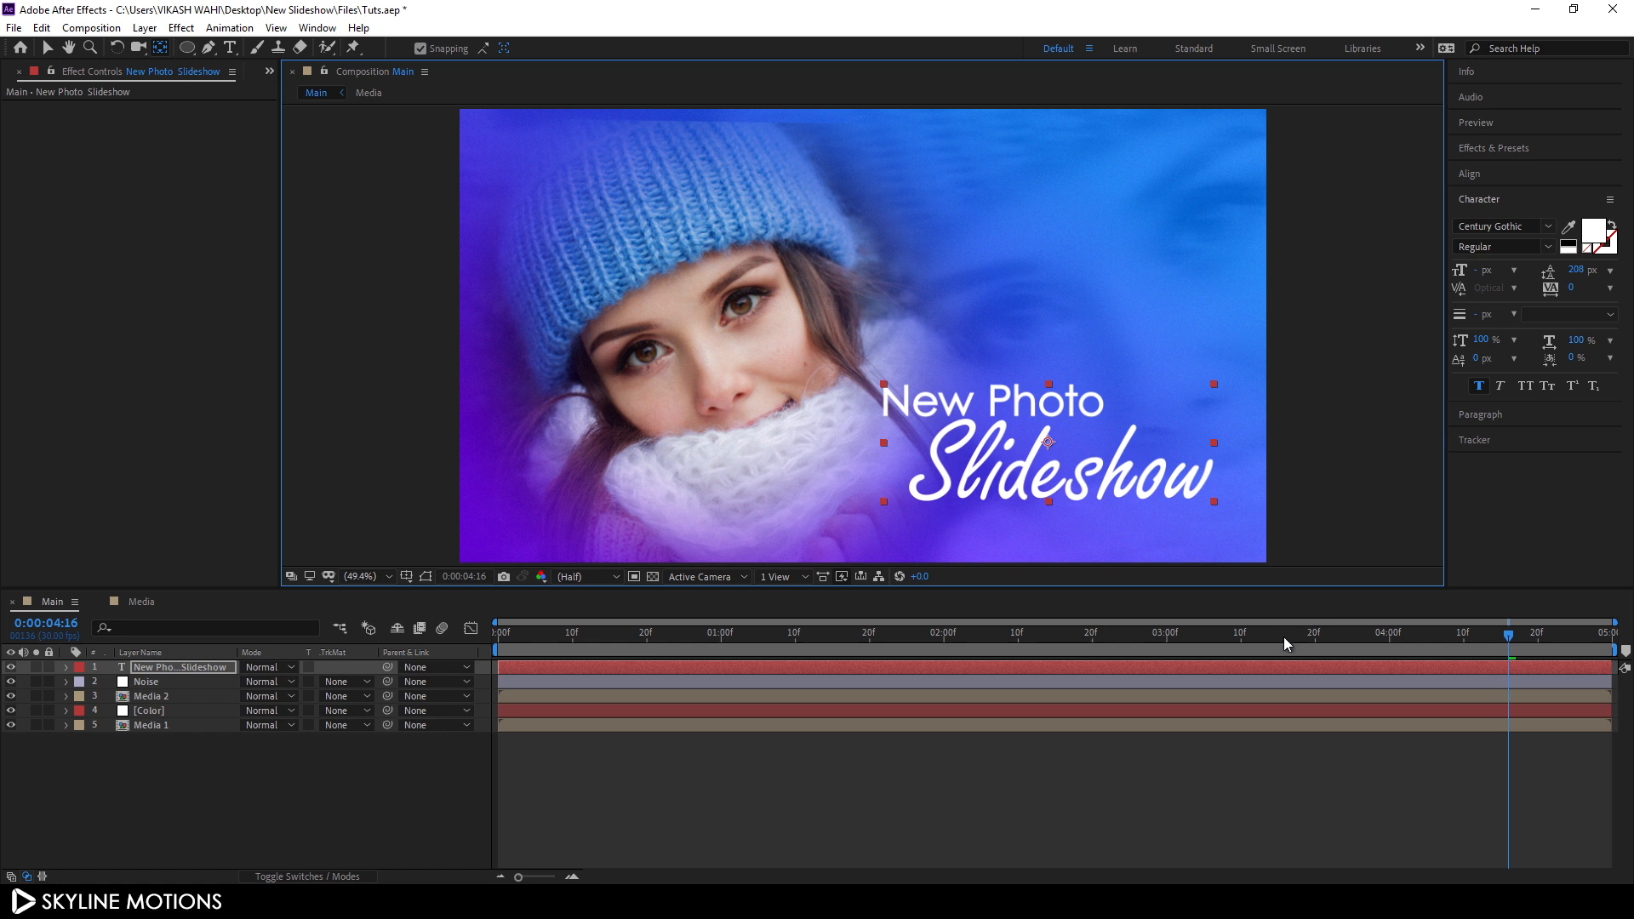
Step: At 0:00:04:29, set the title layer's Scale to 80% and add a Scale keyframe
left_click_drag(1289, 639, 1604, 634)
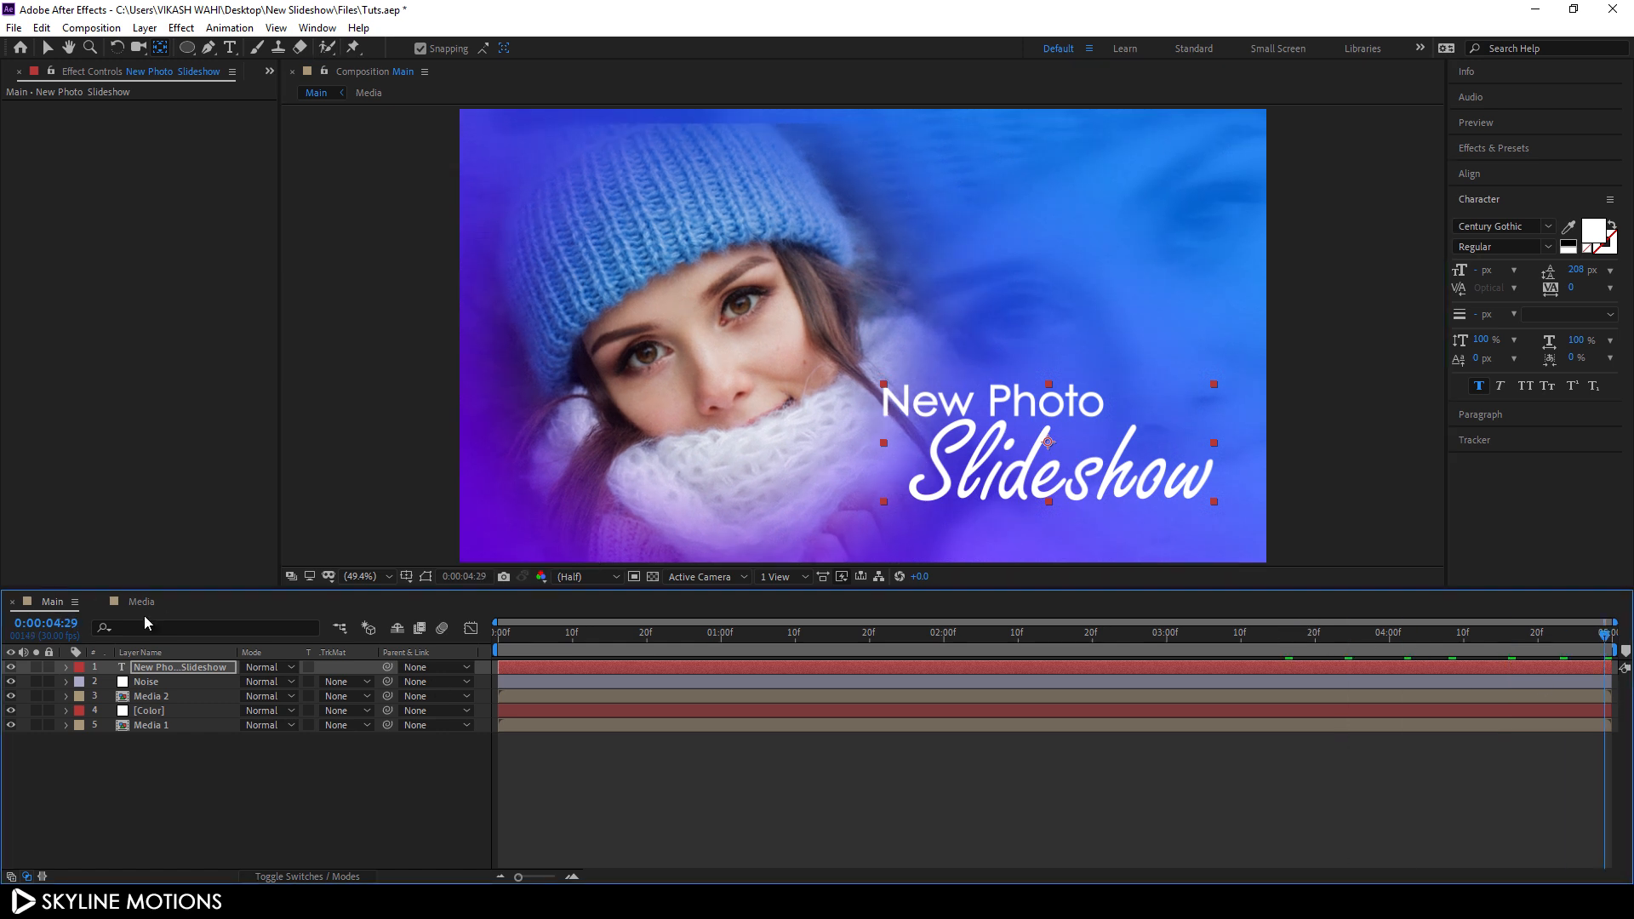
left_click(162, 671)
key("s")
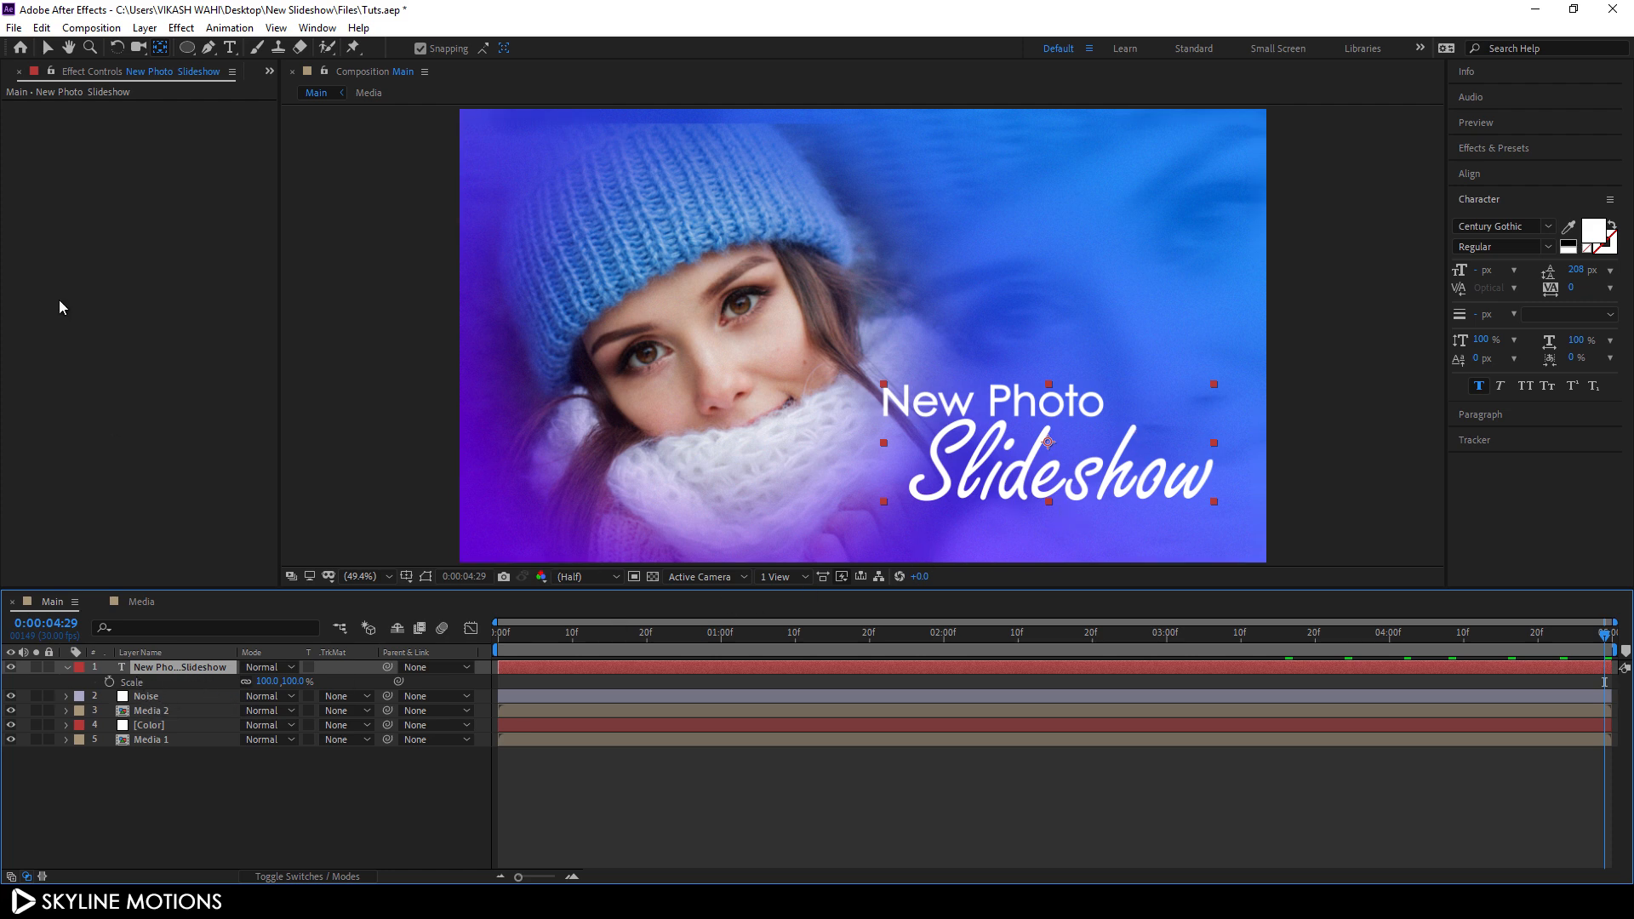
left_click(46, 49)
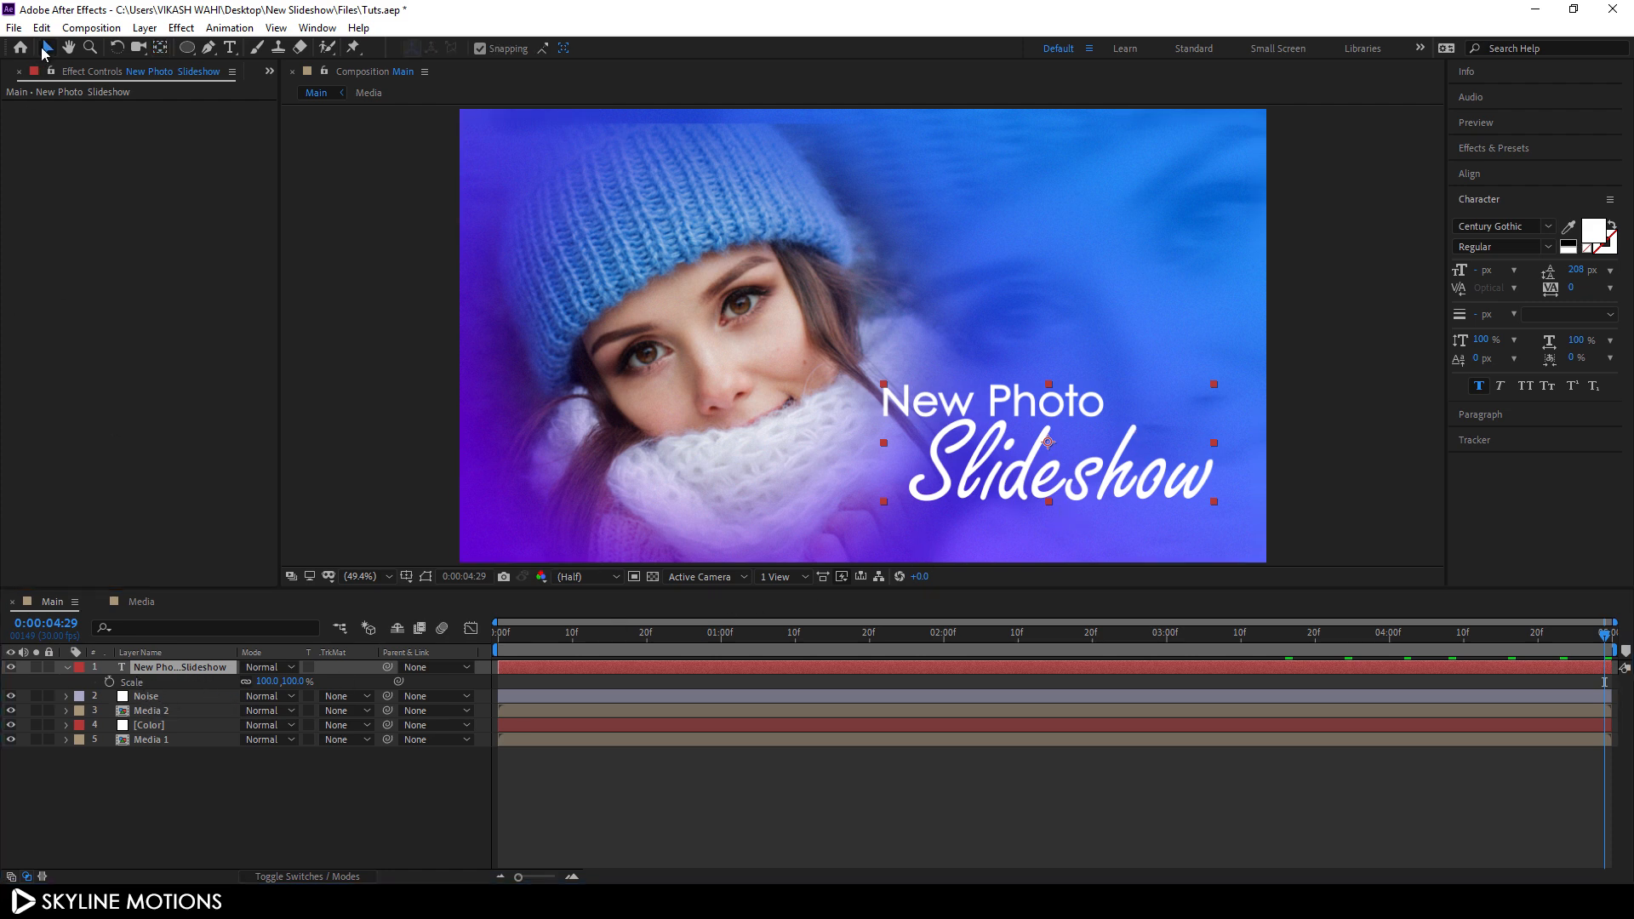
left_click(294, 682)
type("80")
key("Return")
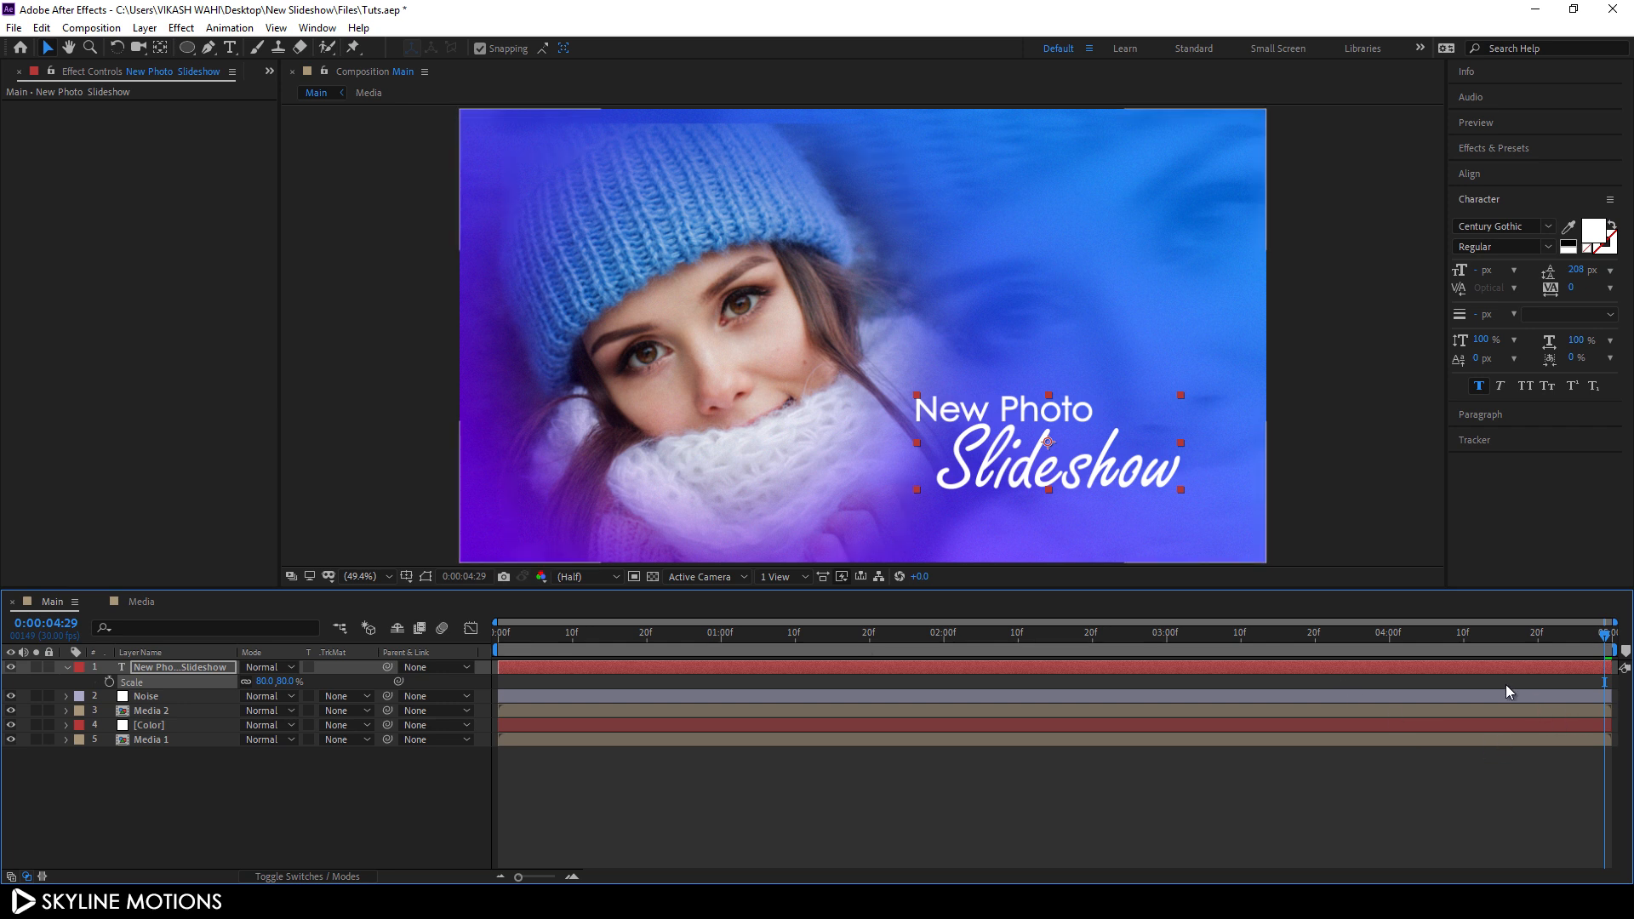
left_click(109, 682)
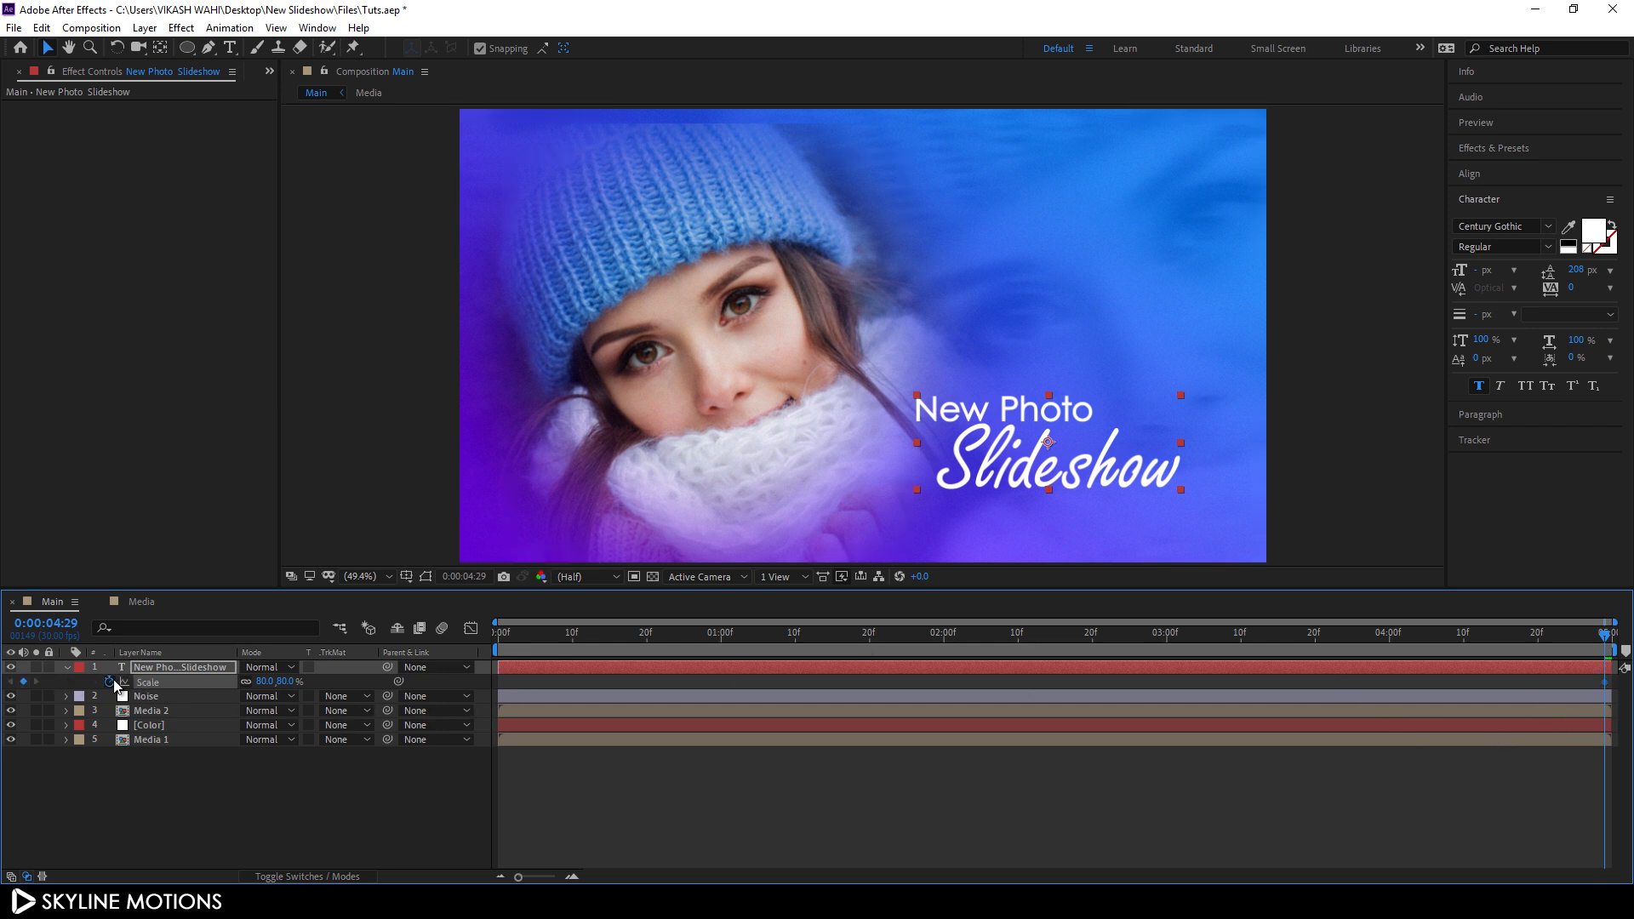
Step: At 0:00:00:00, set the title layer's Scale to 89% as the starting keyframe
left_click_drag(1122, 639, 276, 606)
left_click(284, 681)
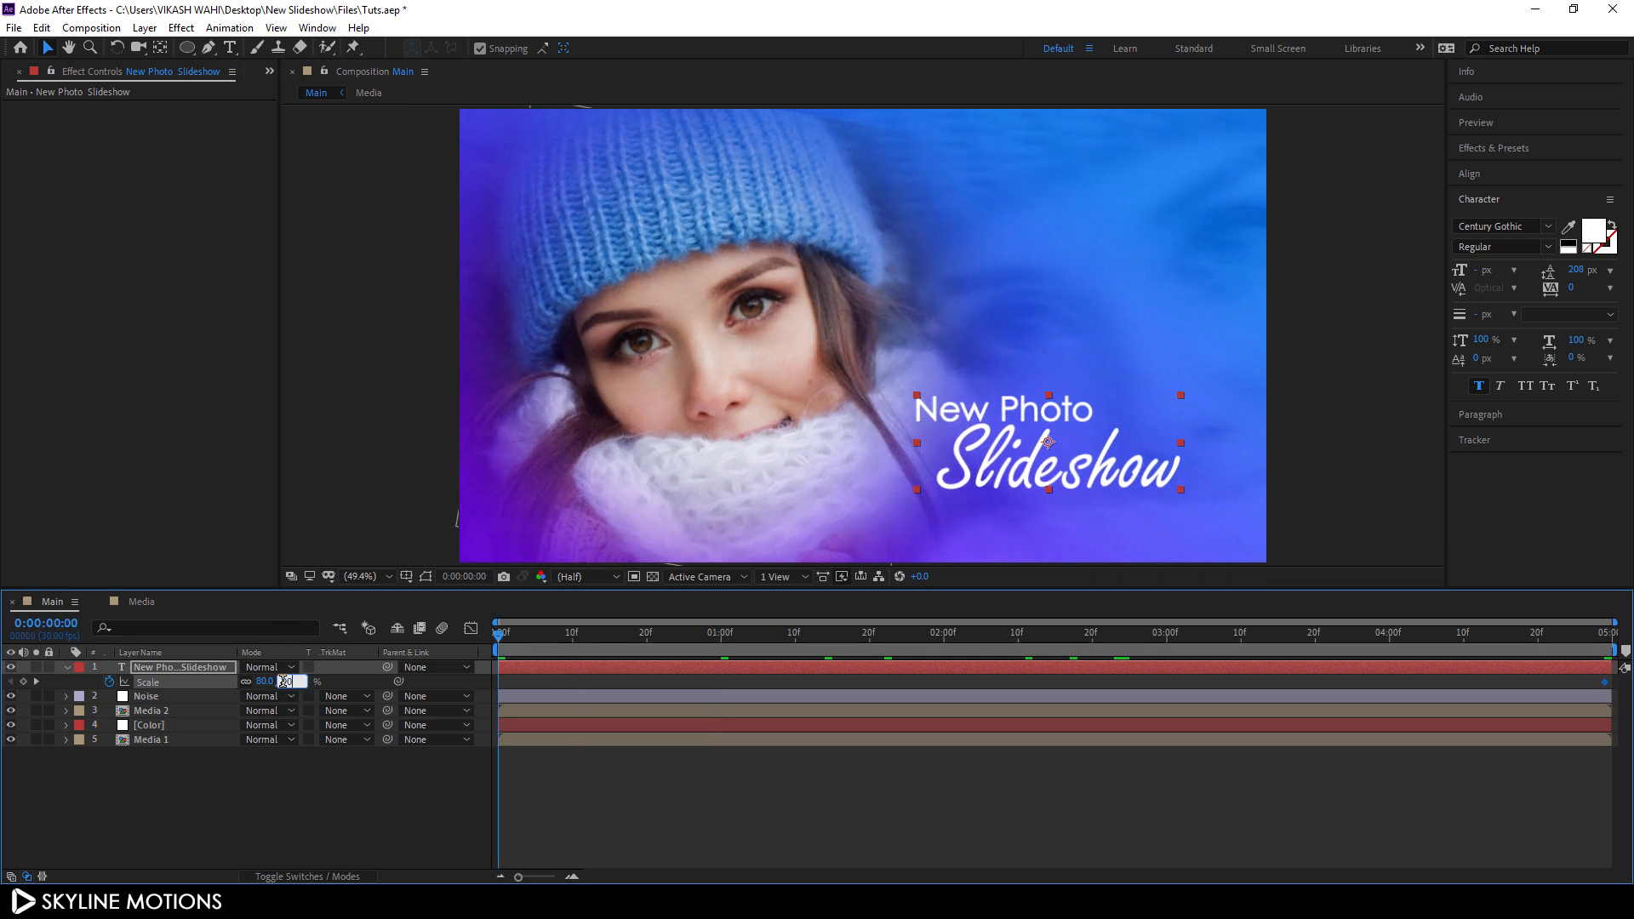
type("89")
key("Return")
Step: Preview the title's scale animation and nudge the text slightly farther toward the composition's lower-right corner
left_click(620, 637)
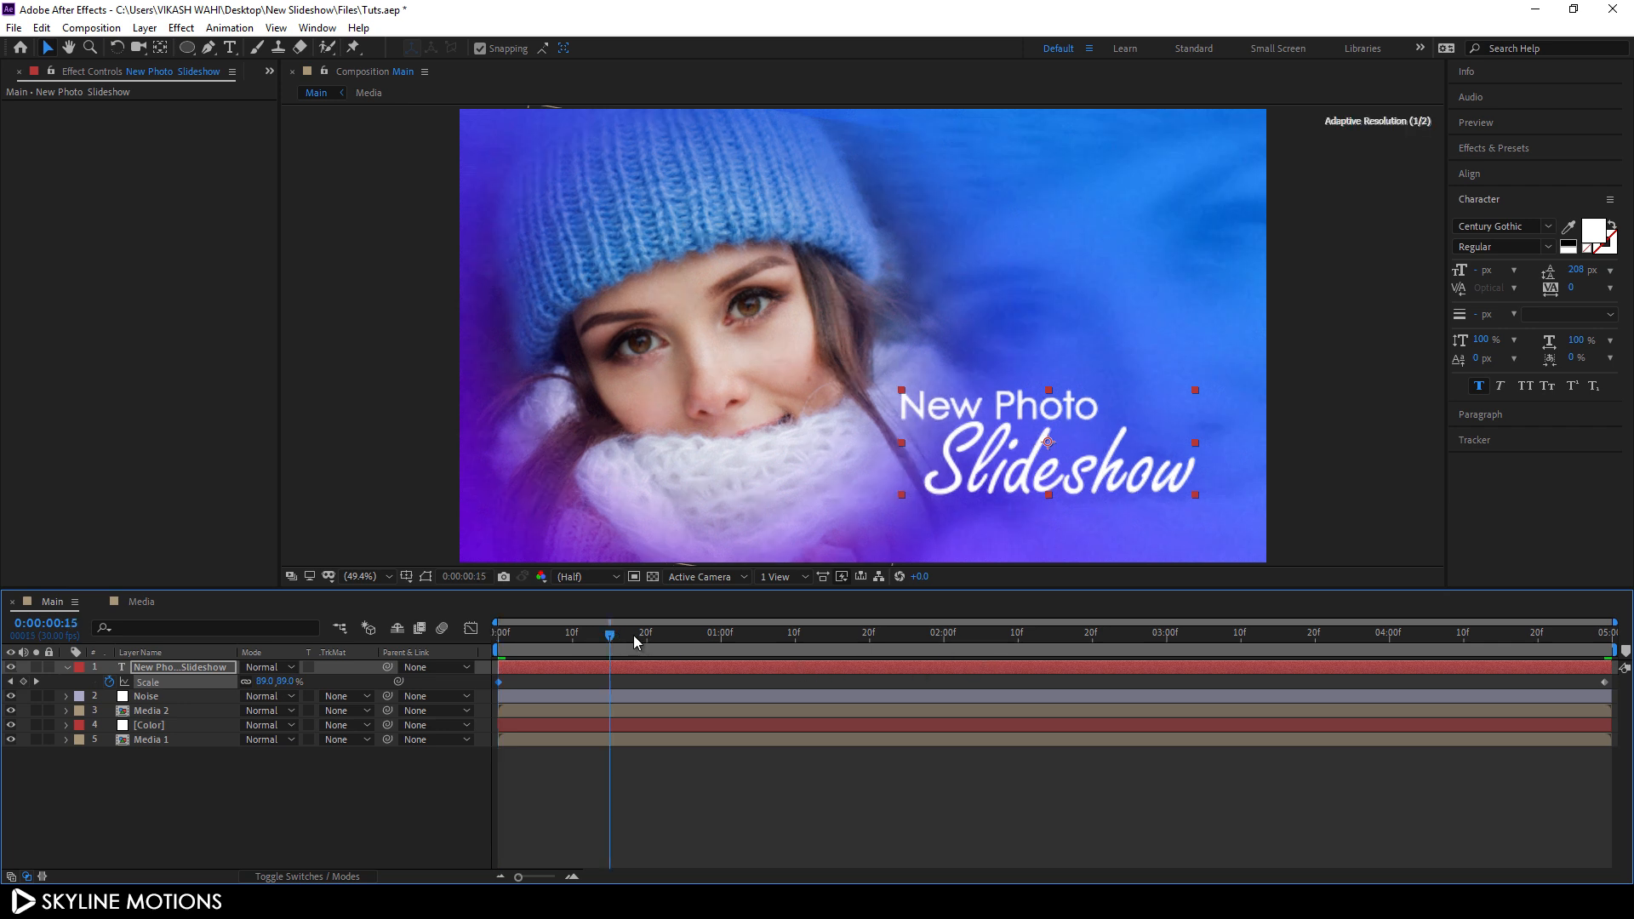
key("space")
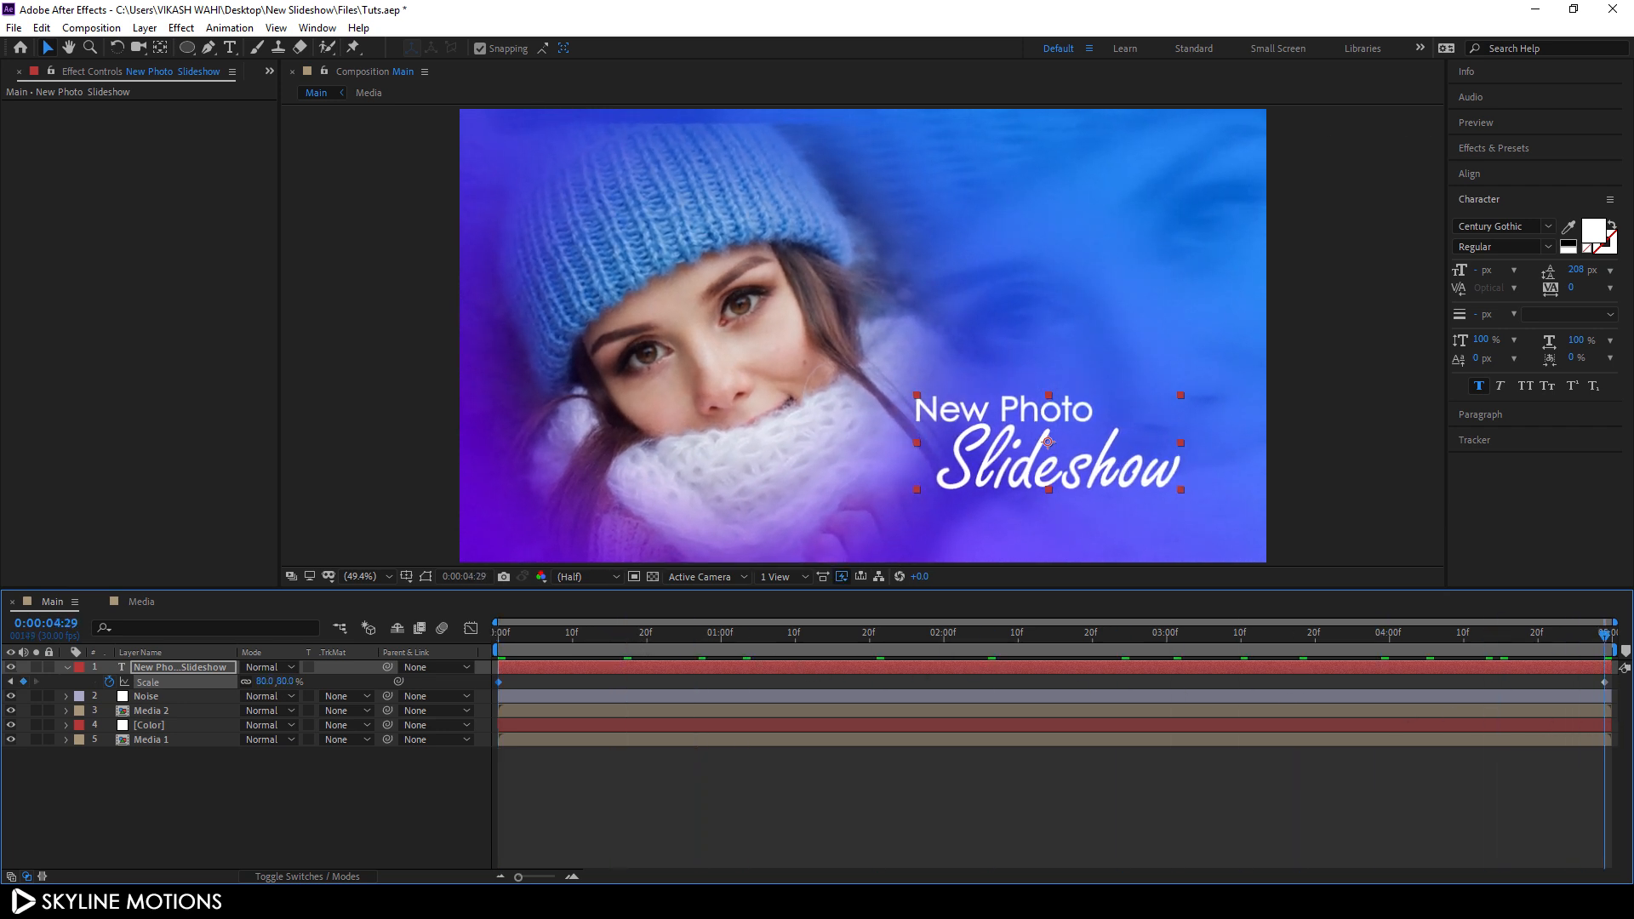
left_click_drag(1092, 469, 1109, 483)
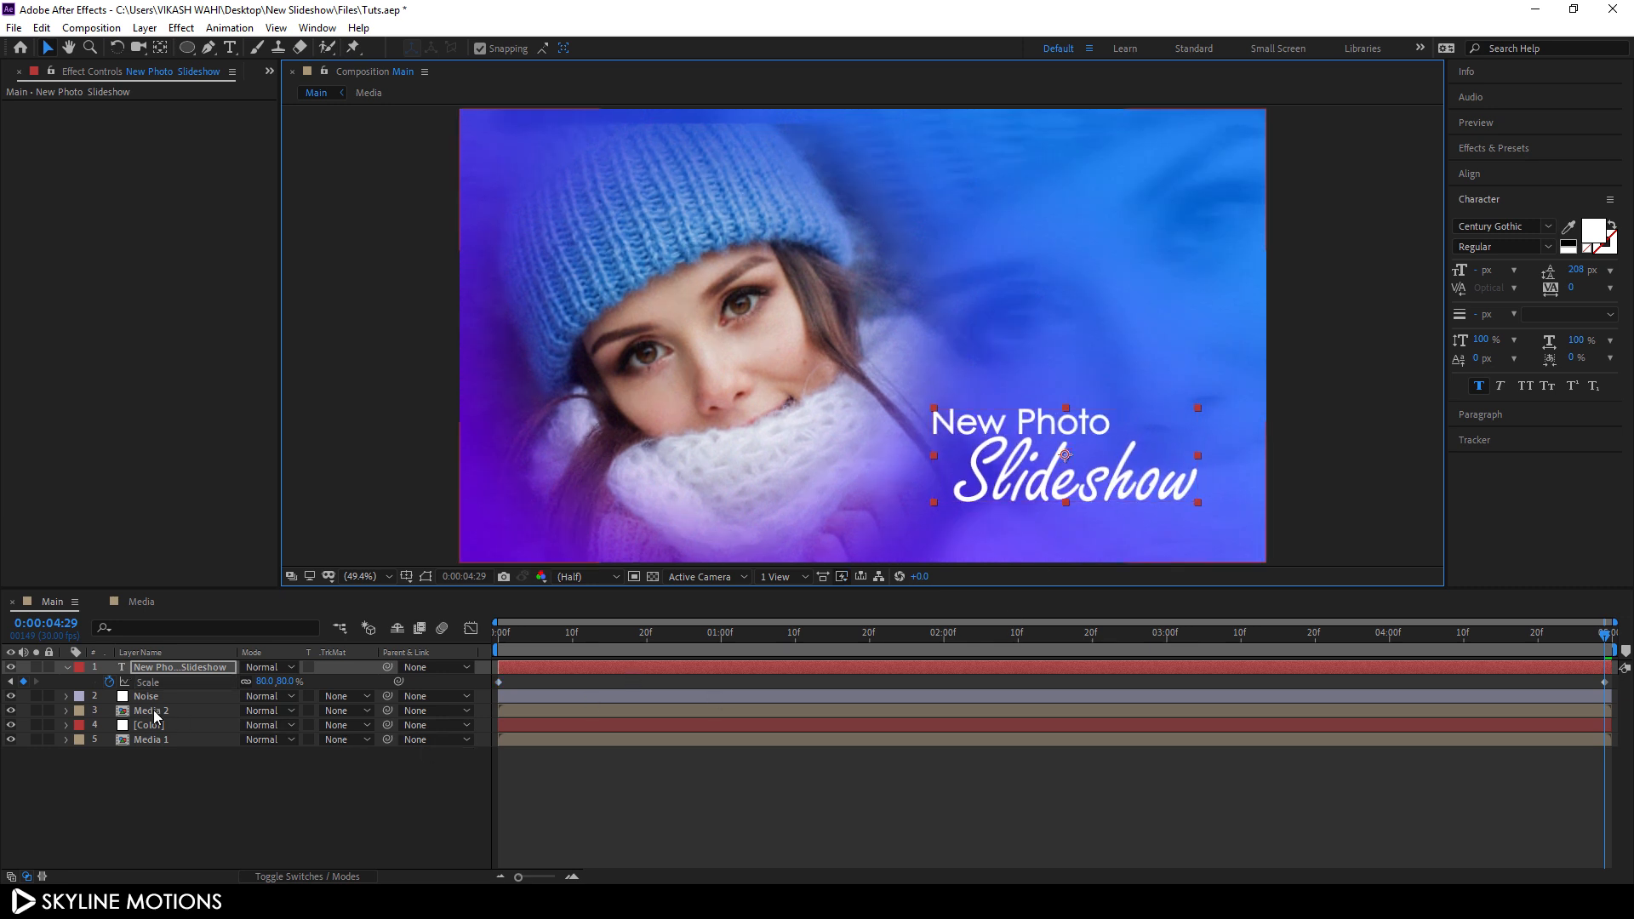
Step: Add a text animator with Opacity and Position properties to the title layer
left_click(65, 669)
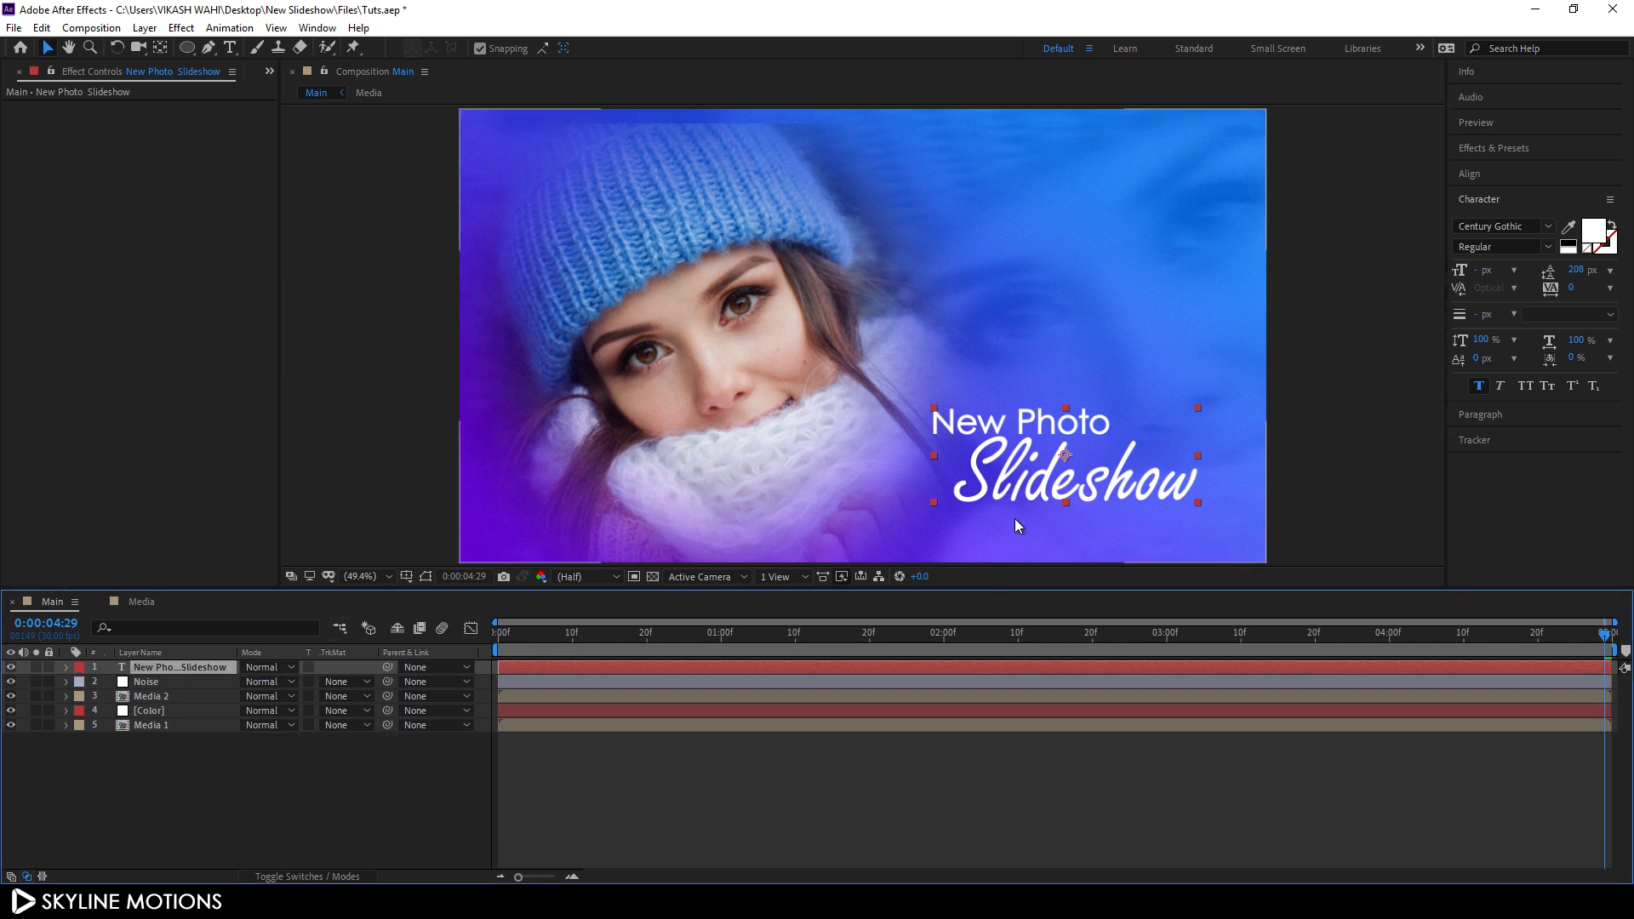
left_click(66, 667)
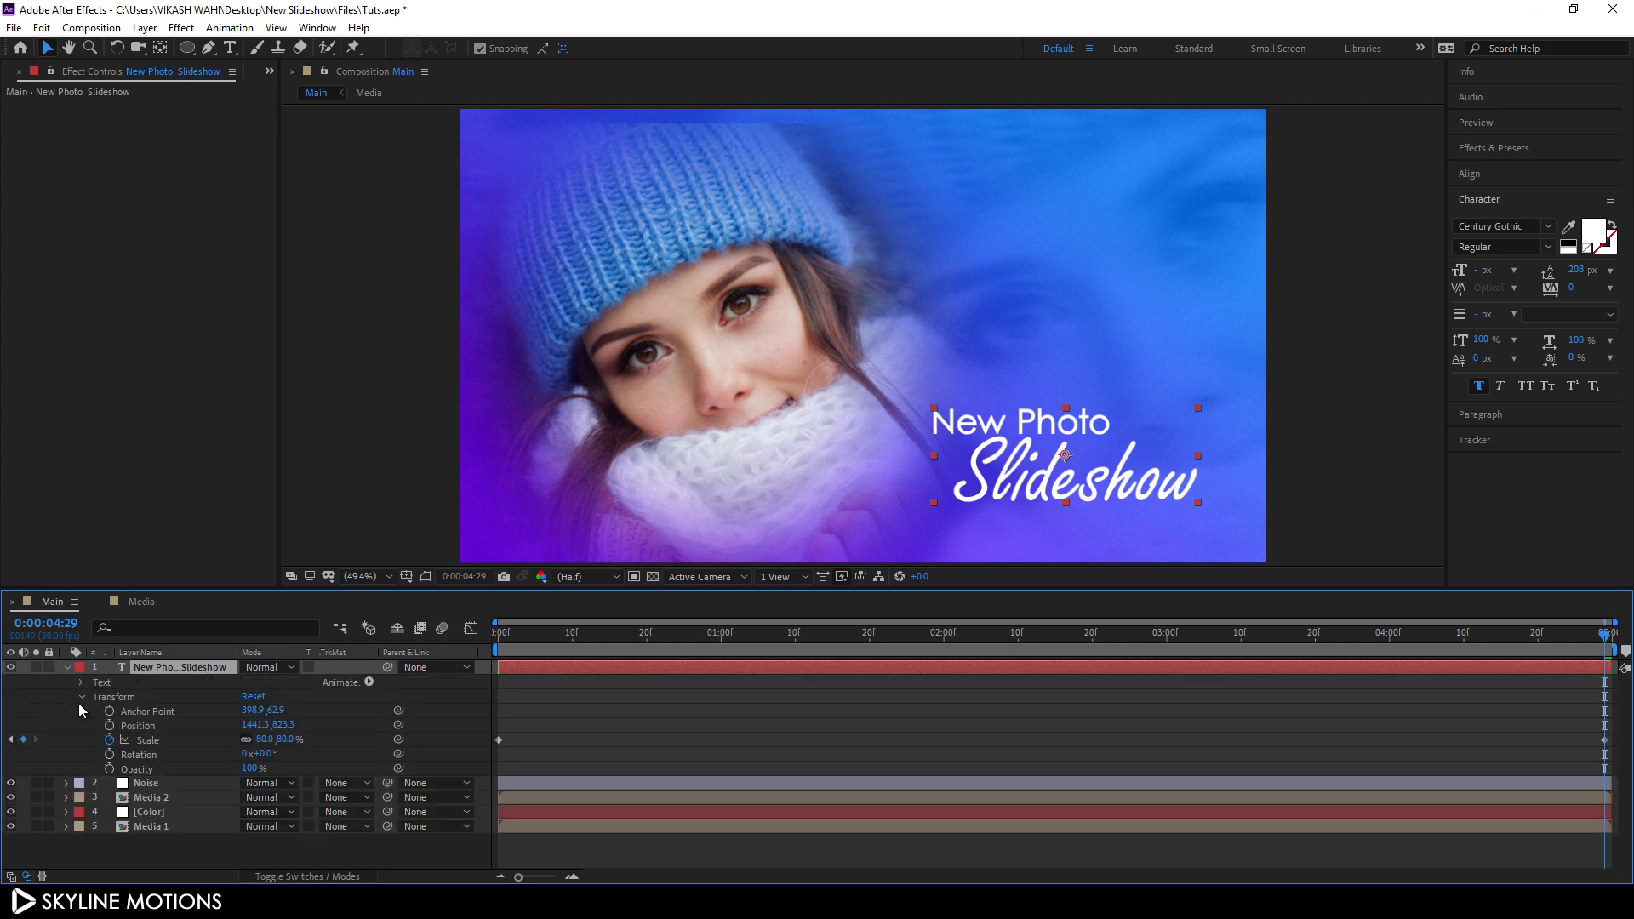
left_click(80, 699)
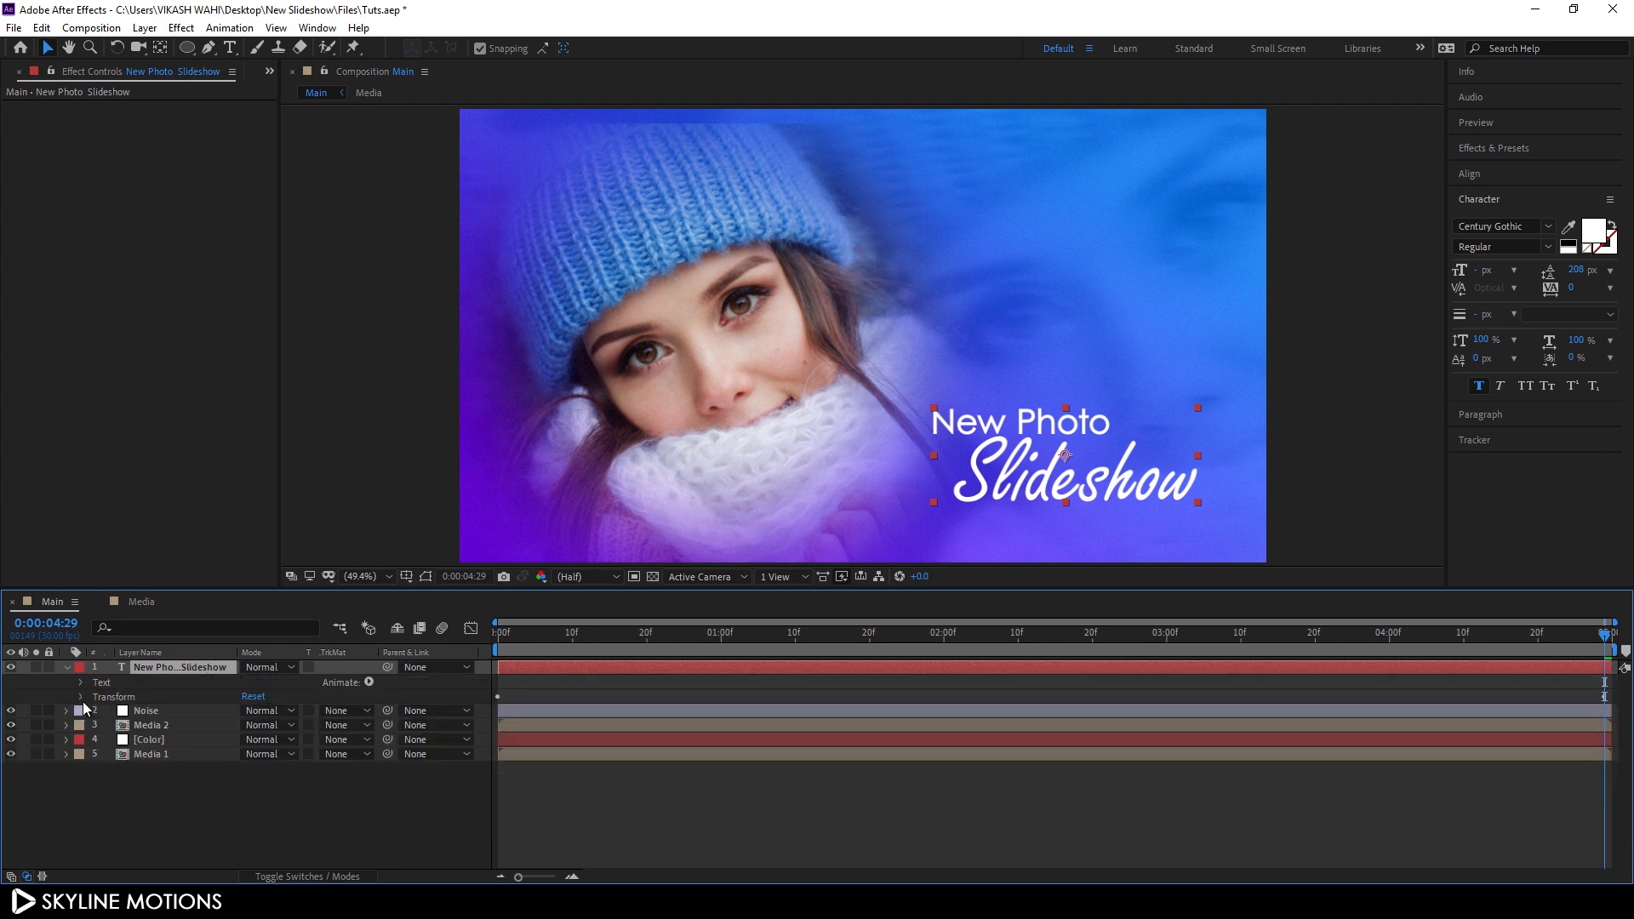
left_click(368, 683)
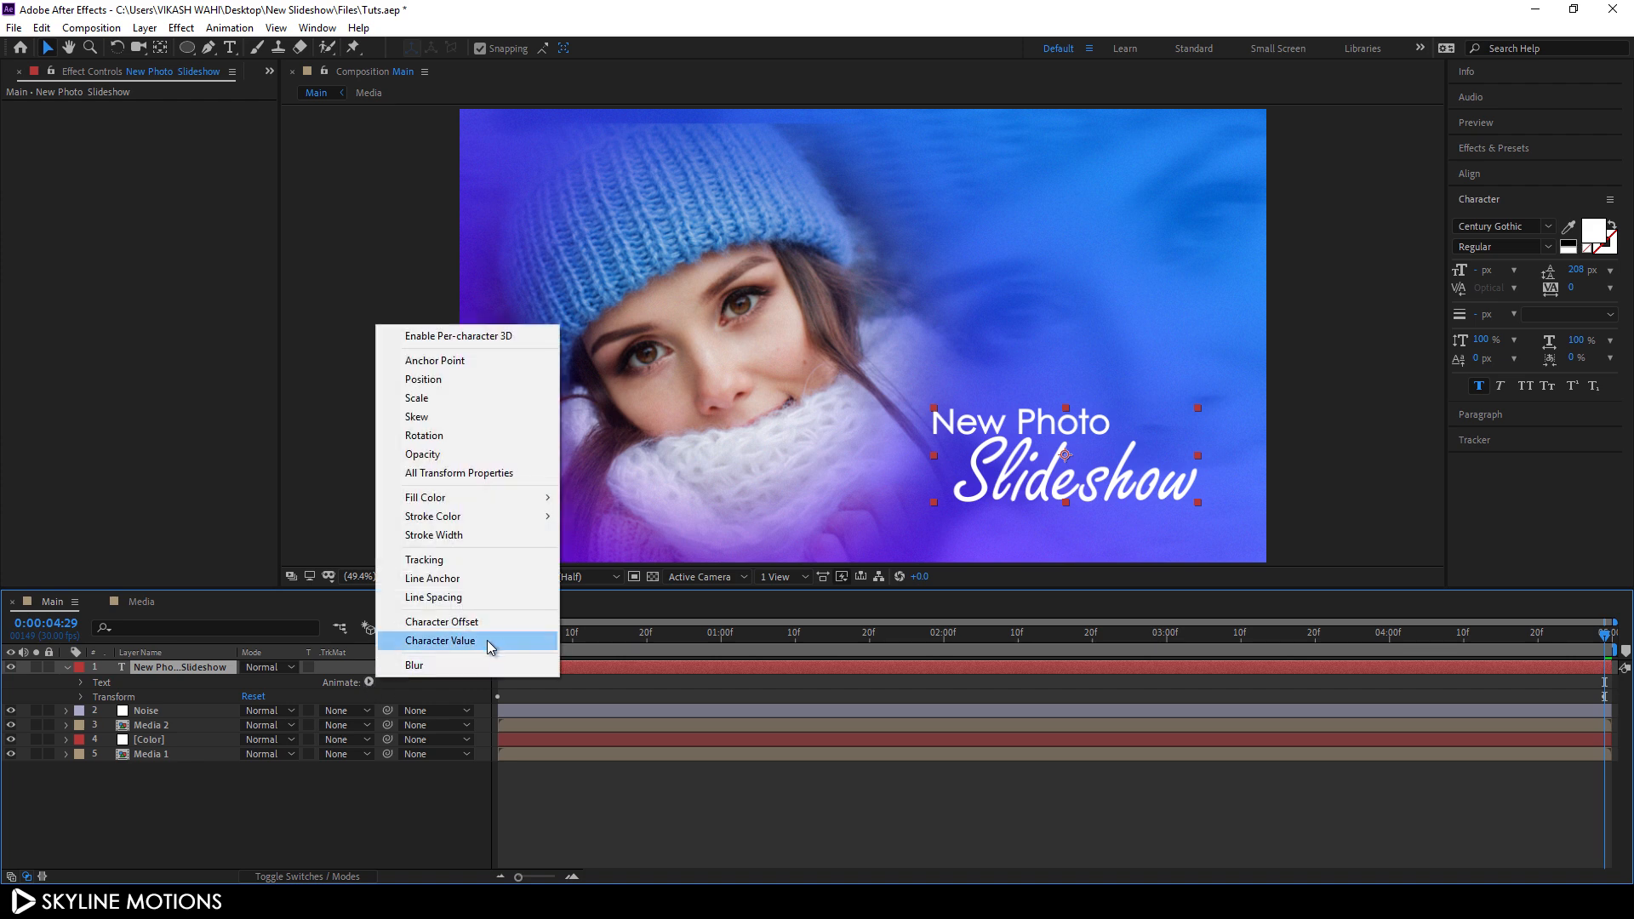
left_click(440, 456)
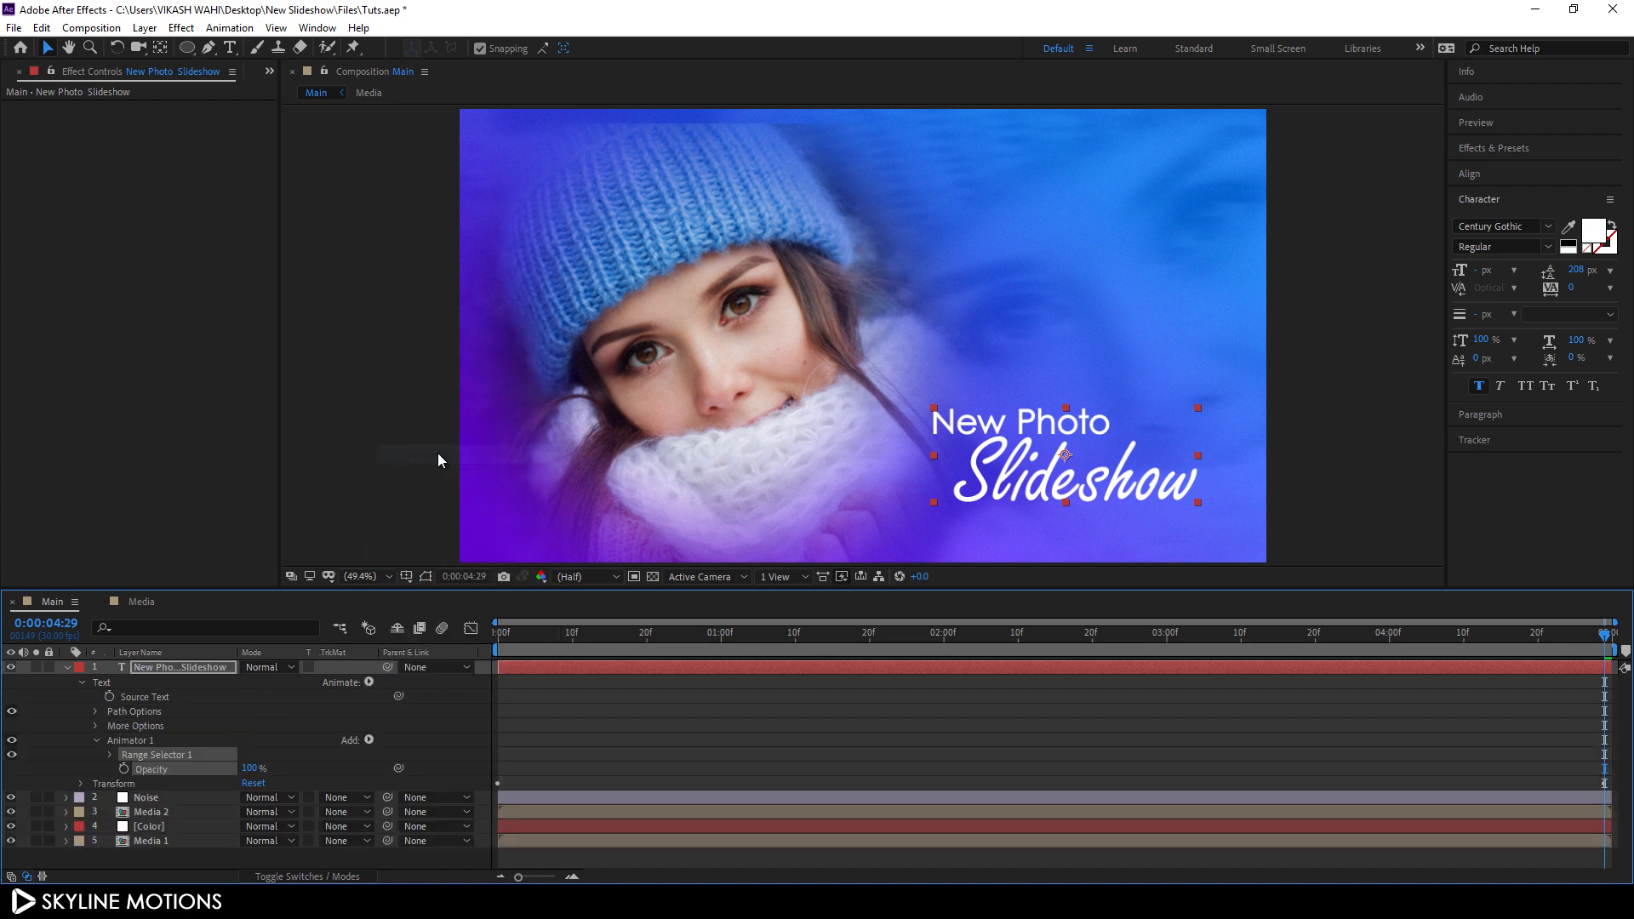
left_click(369, 683)
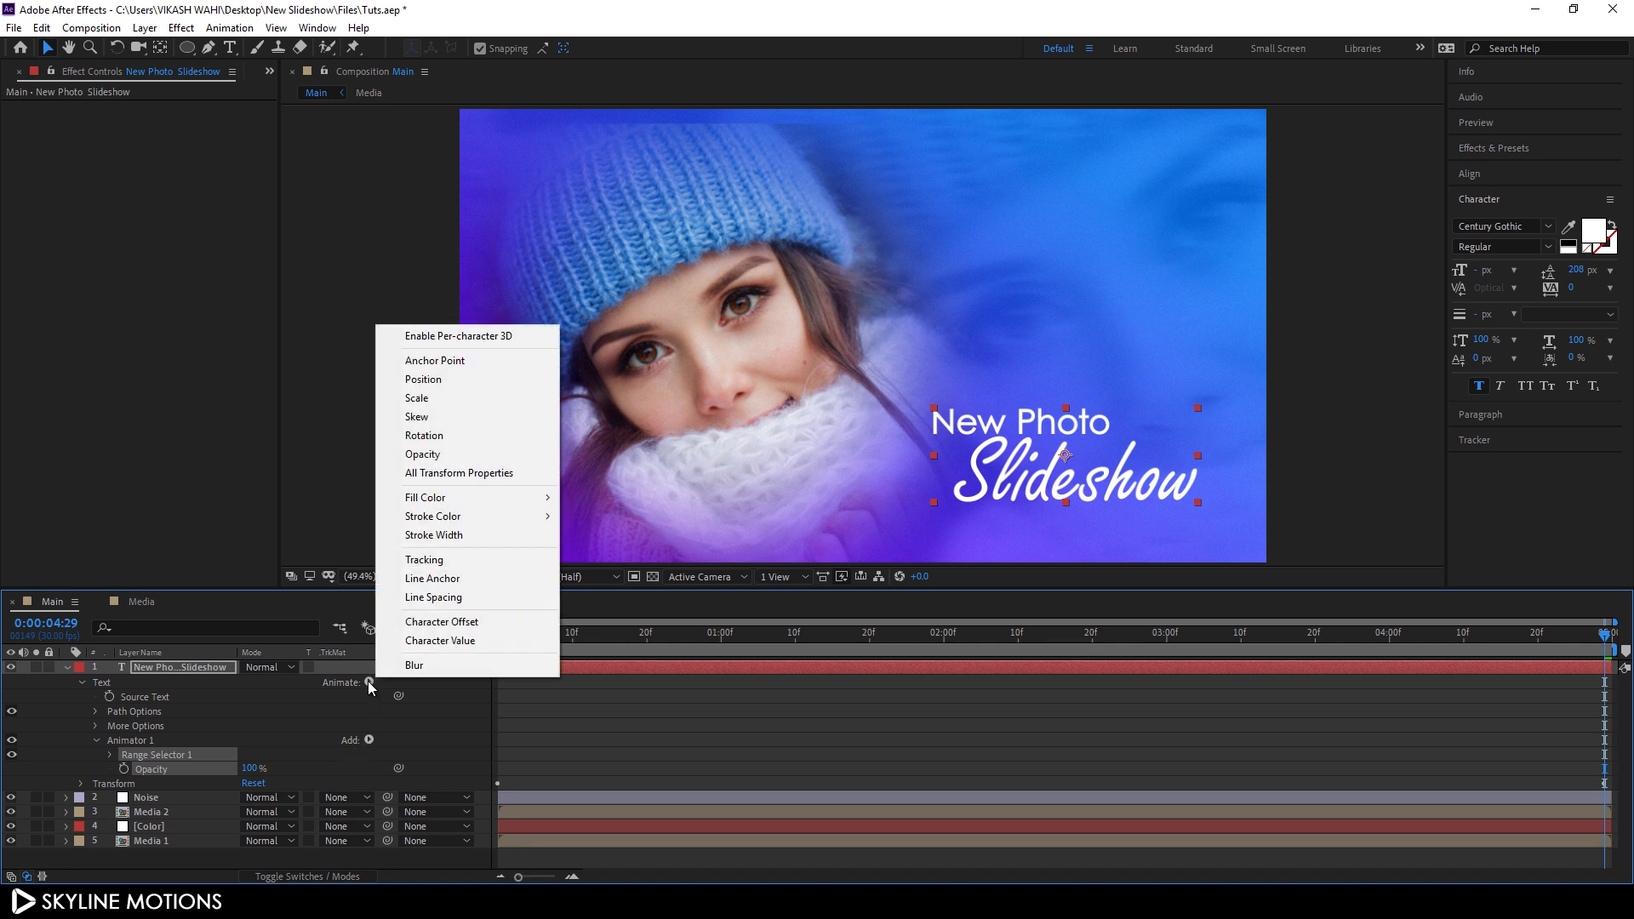
left_click(442, 382)
Step: Go to 0:00:02:00 and set the text animator's Position to 50, 25 and its Opacity to 0%
left_click_drag(945, 637, 943, 642)
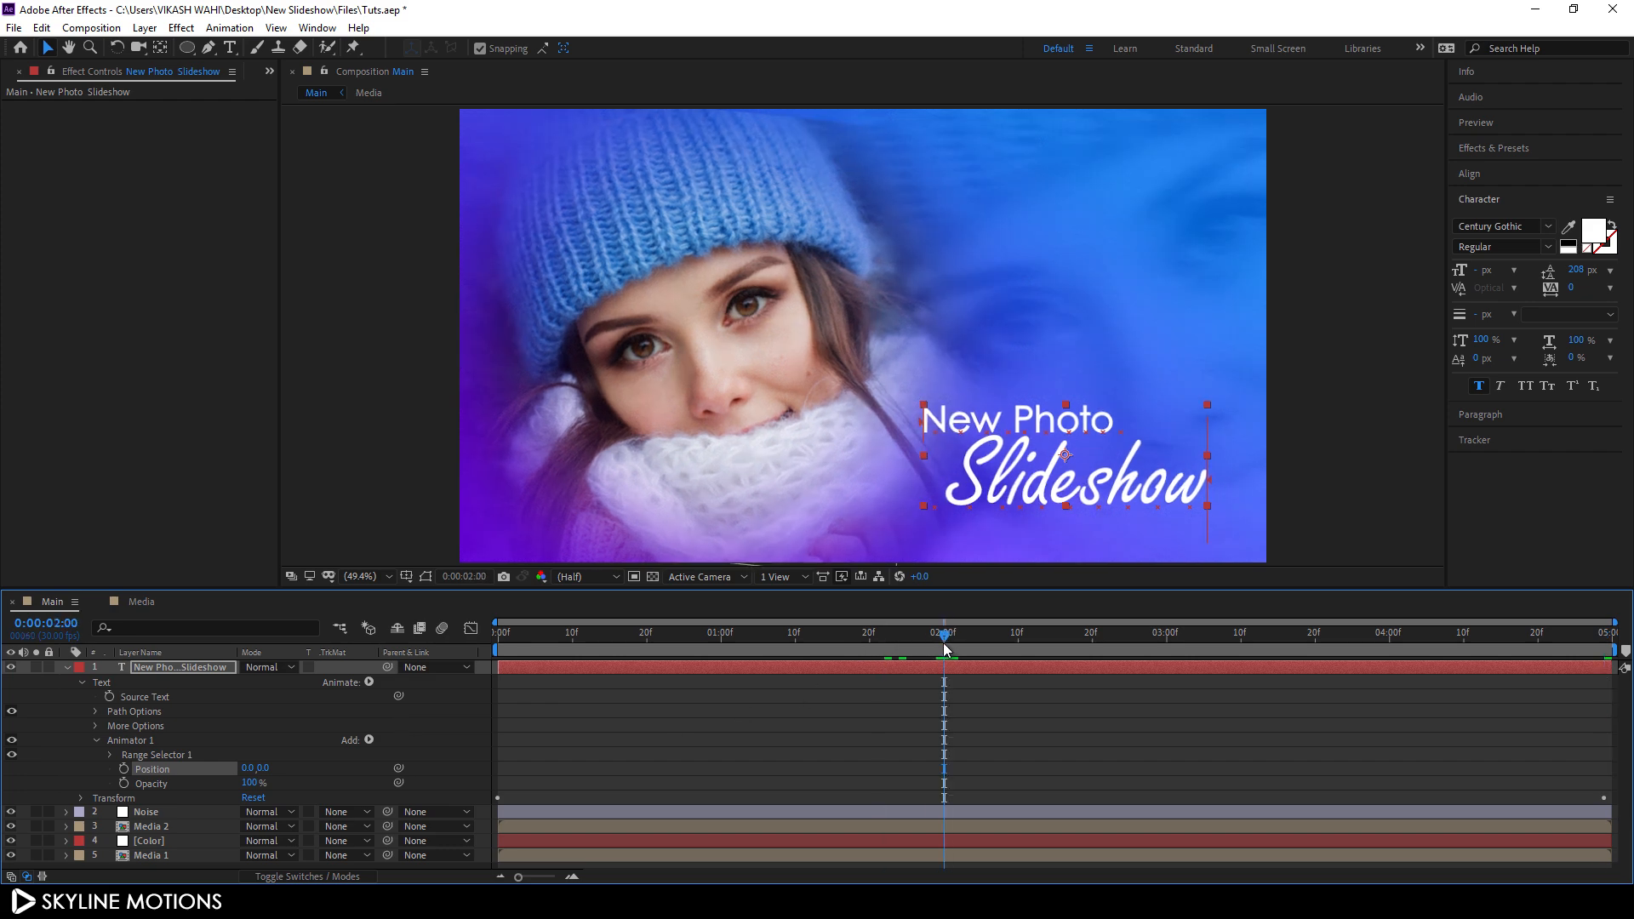
left_click(245, 770)
type("50")
key("Return")
left_click(266, 768)
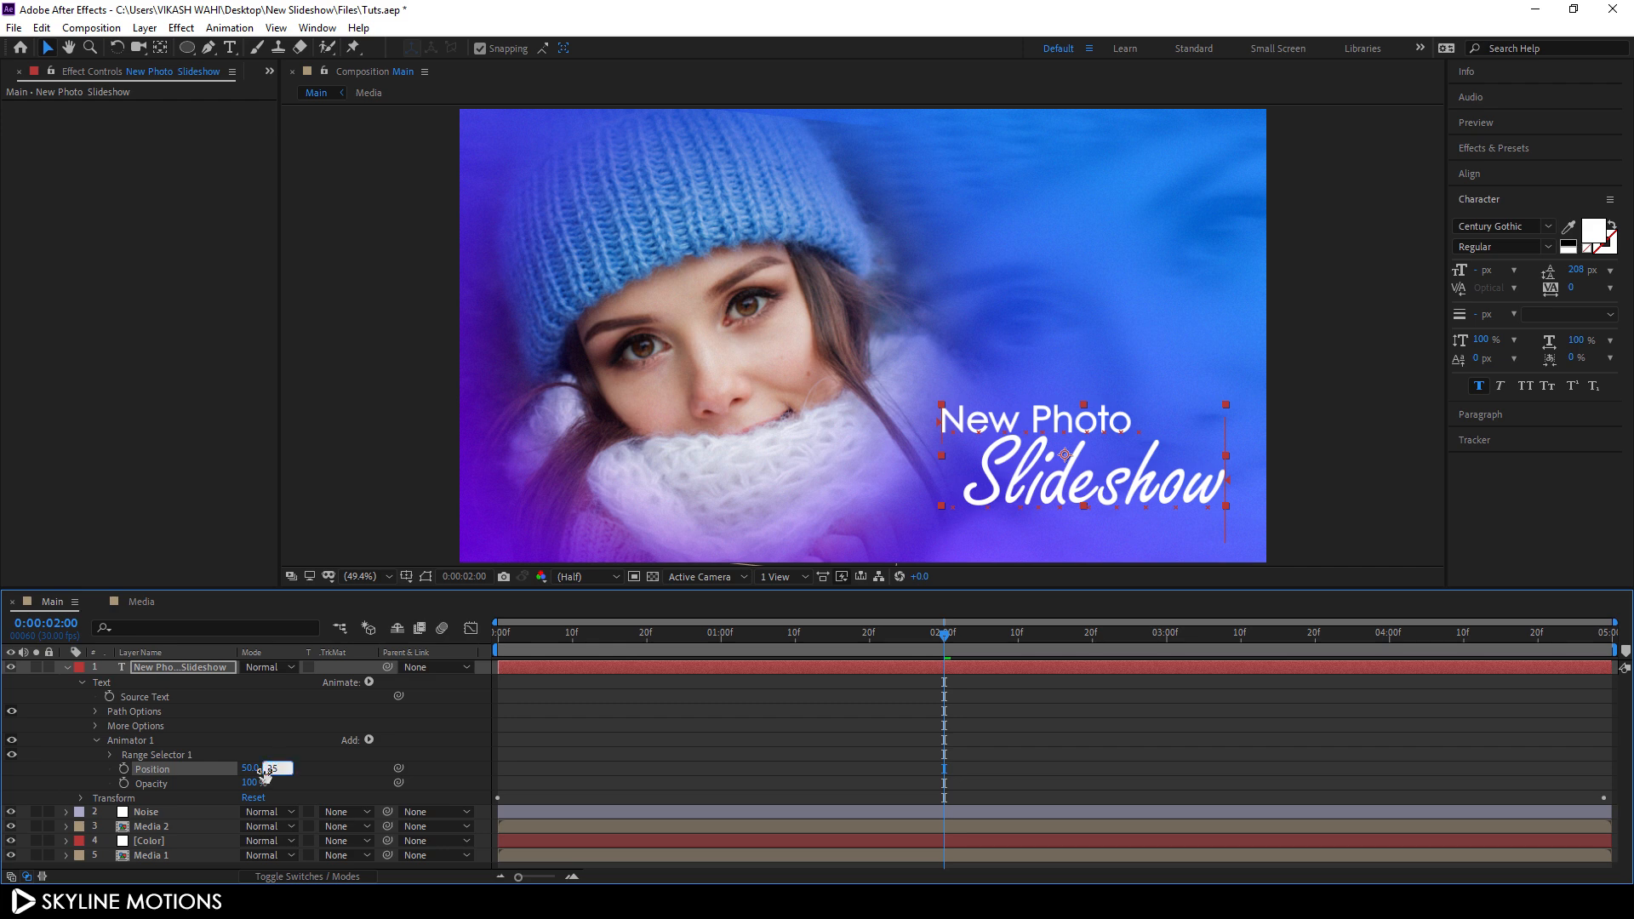
key("Return")
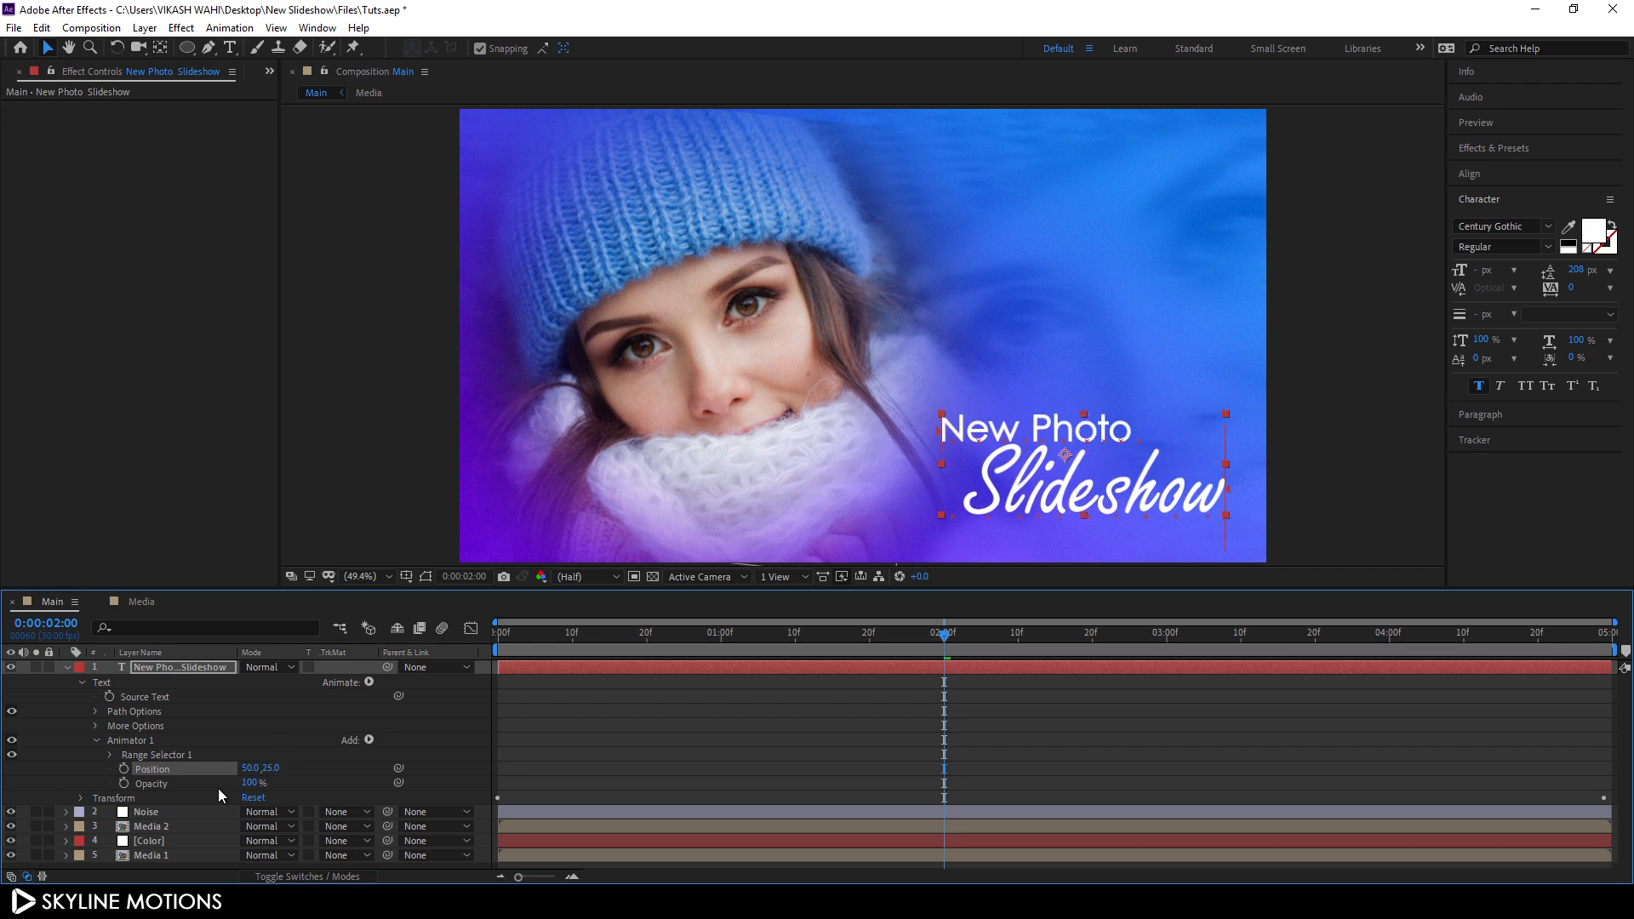
left_click(250, 783)
type("0")
key("Return")
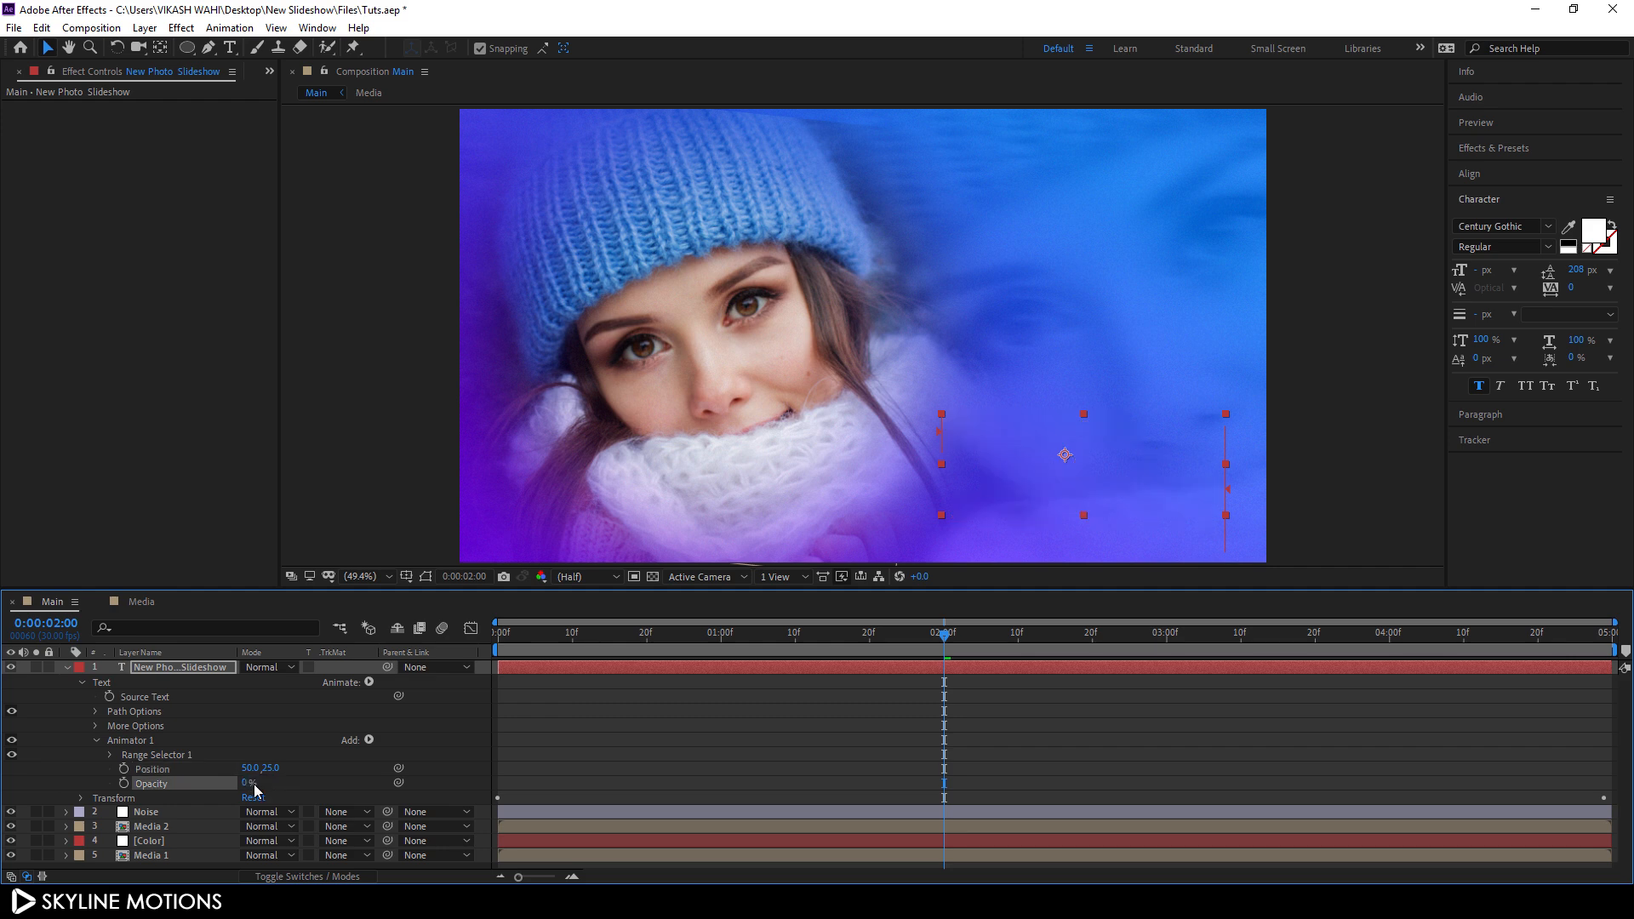
Step: Set Range Selector 1's Offset to 100% with a keyframe at 0:00:02:00
left_click(114, 754)
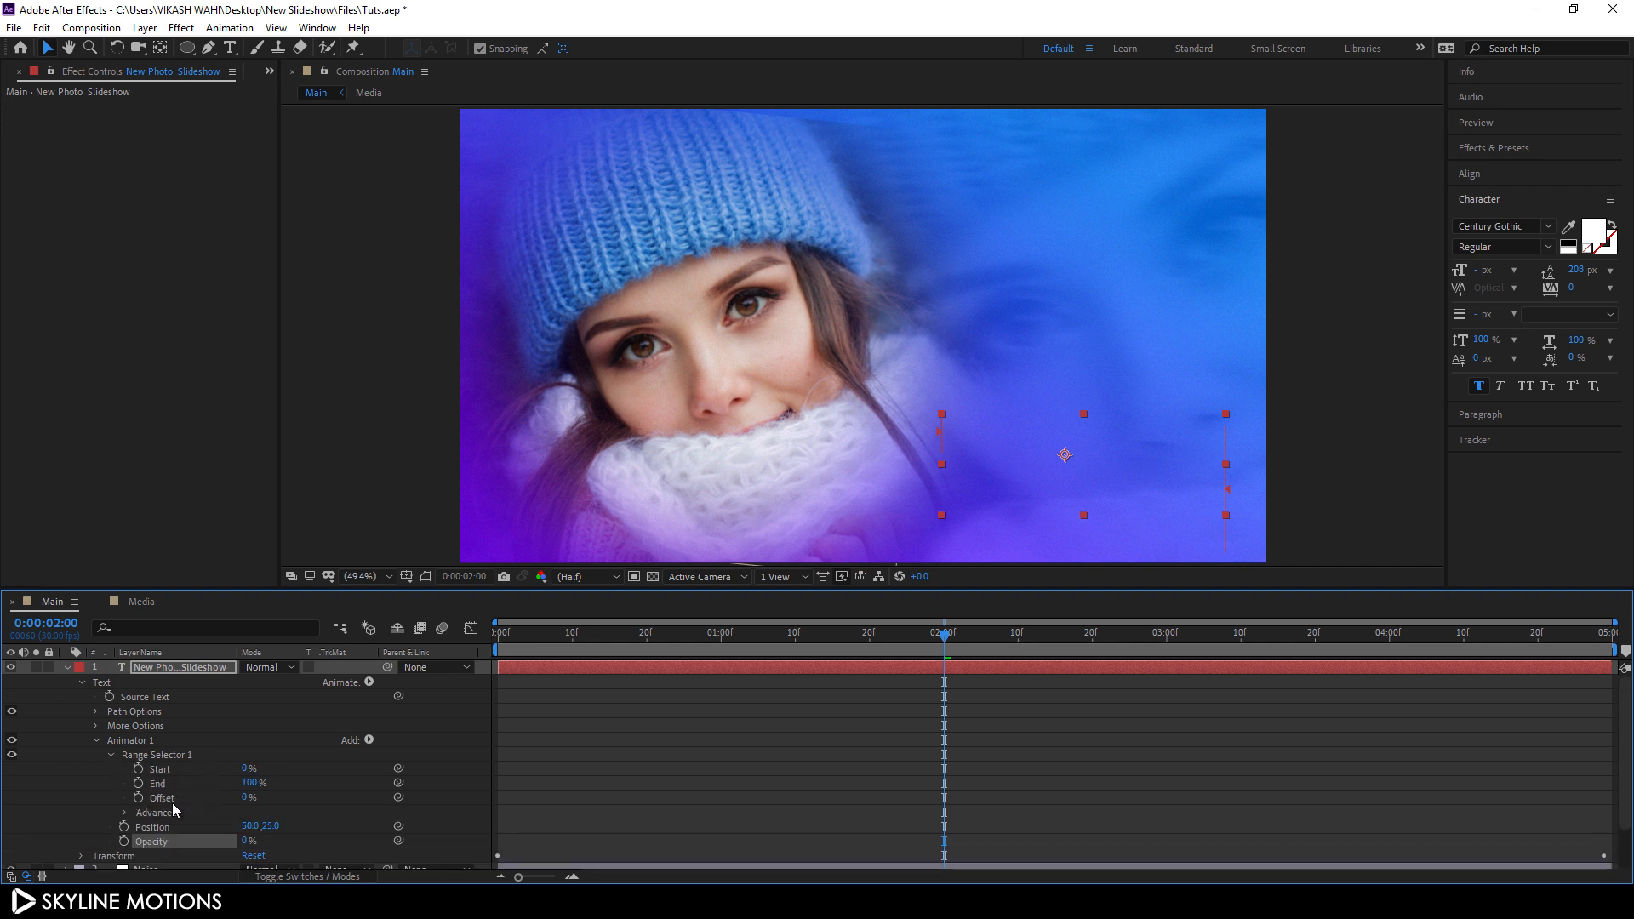
left_click(247, 798)
type("100")
key("Return")
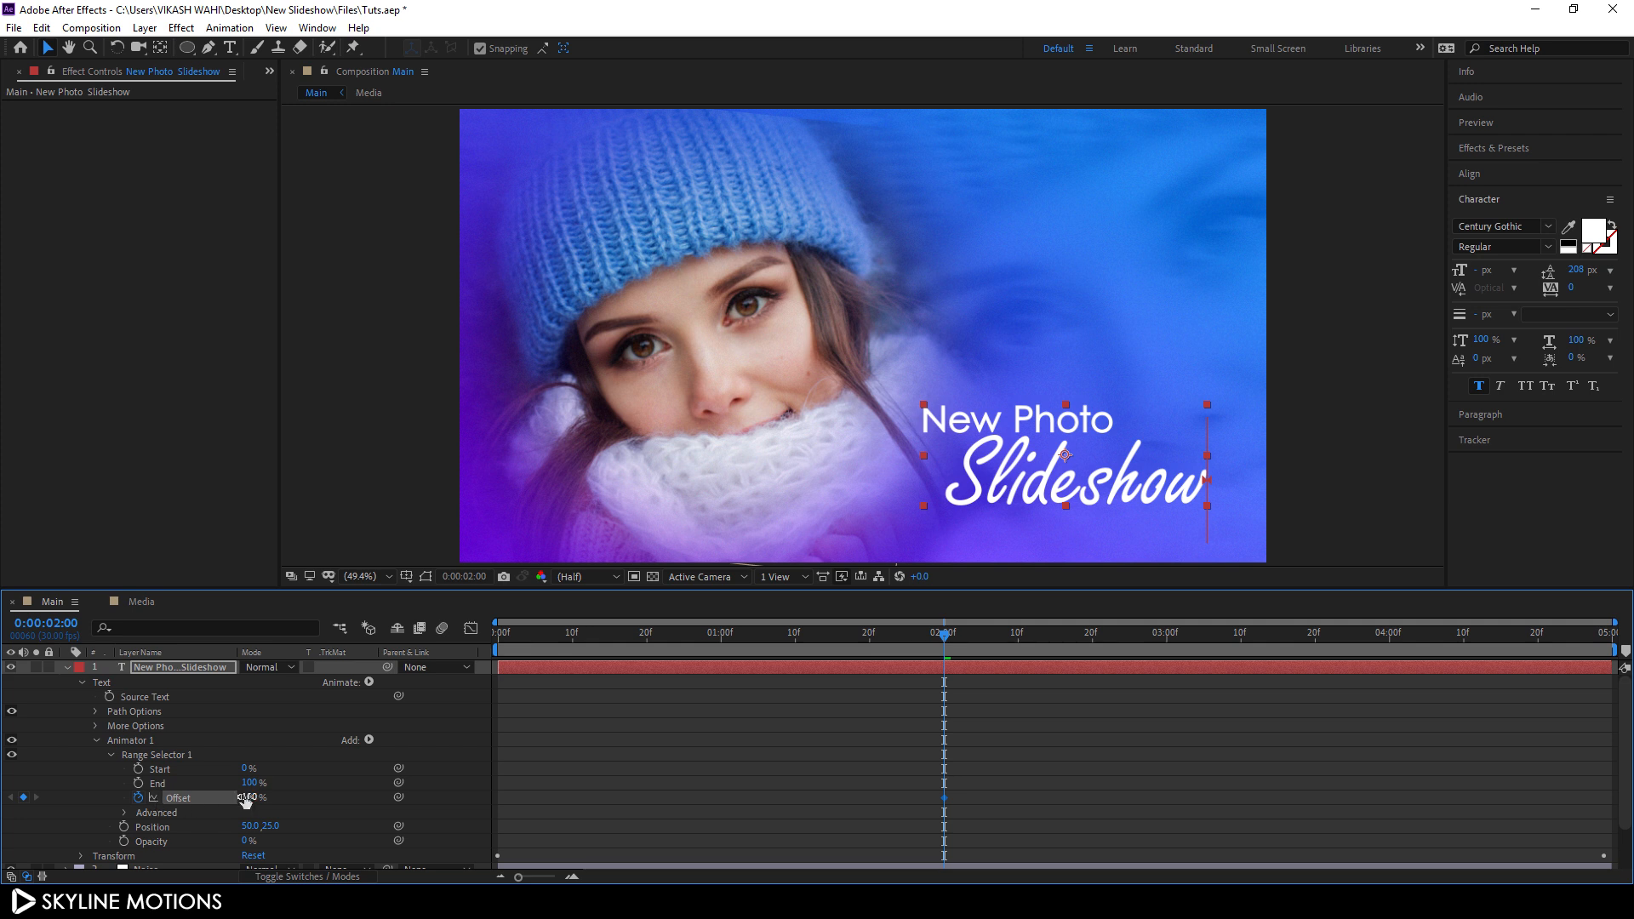
Step: Set Range Selector 1's Offset to 0% at 0:00:00:00, preview the text reveal and collapse the title layer's properties
left_click_drag(897, 641, 417, 640)
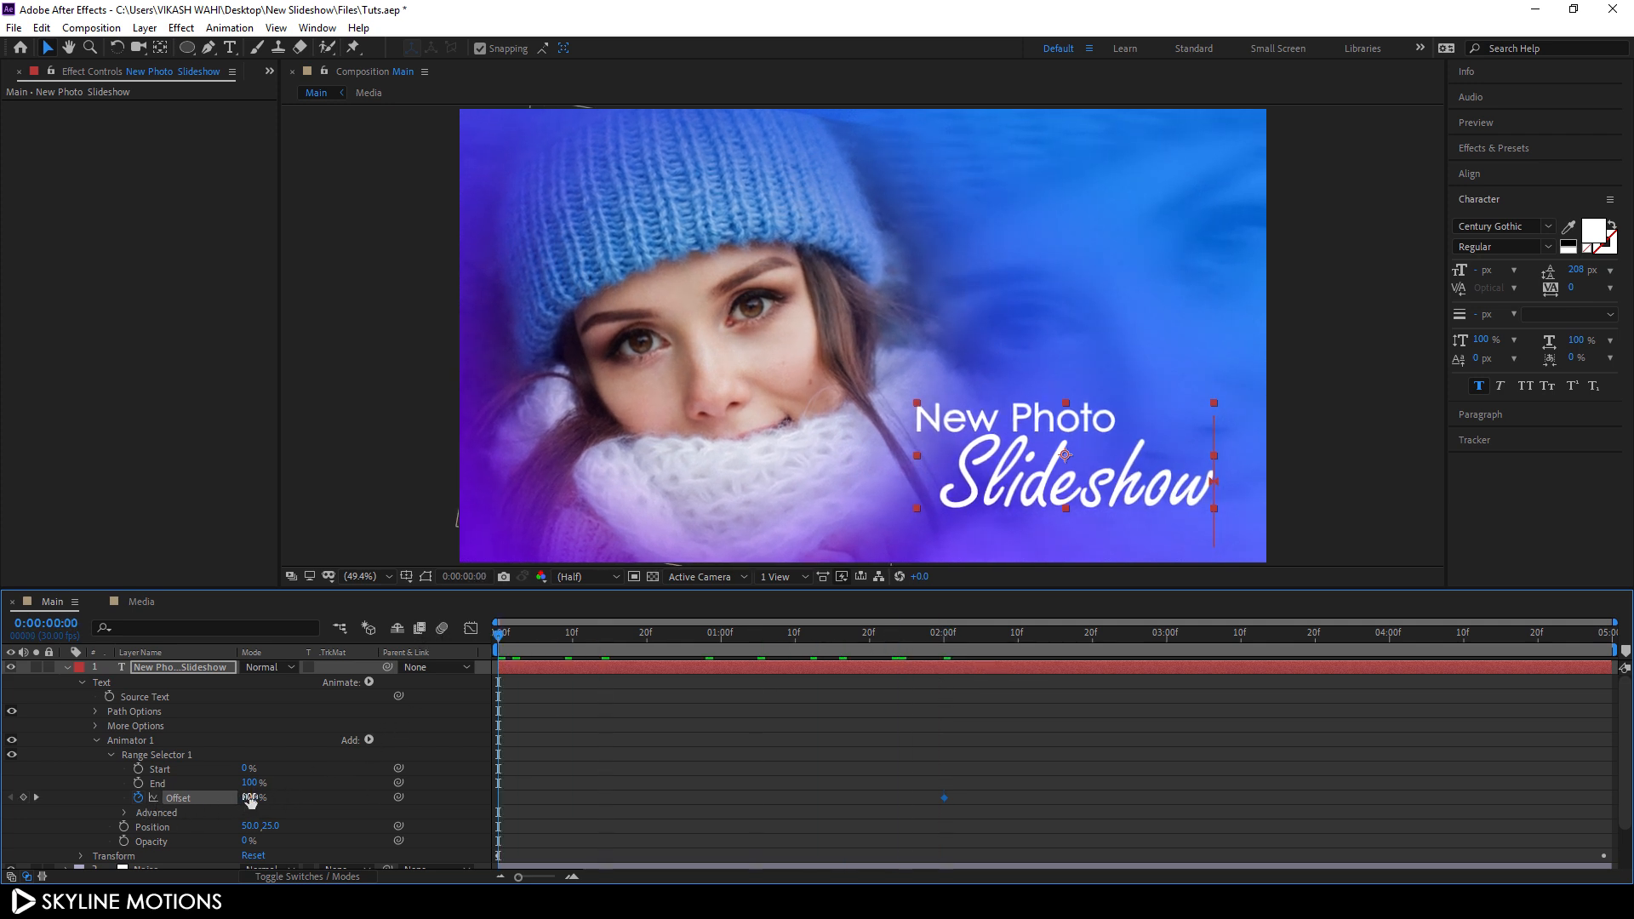
left_click(250, 798)
type("0")
key("Return")
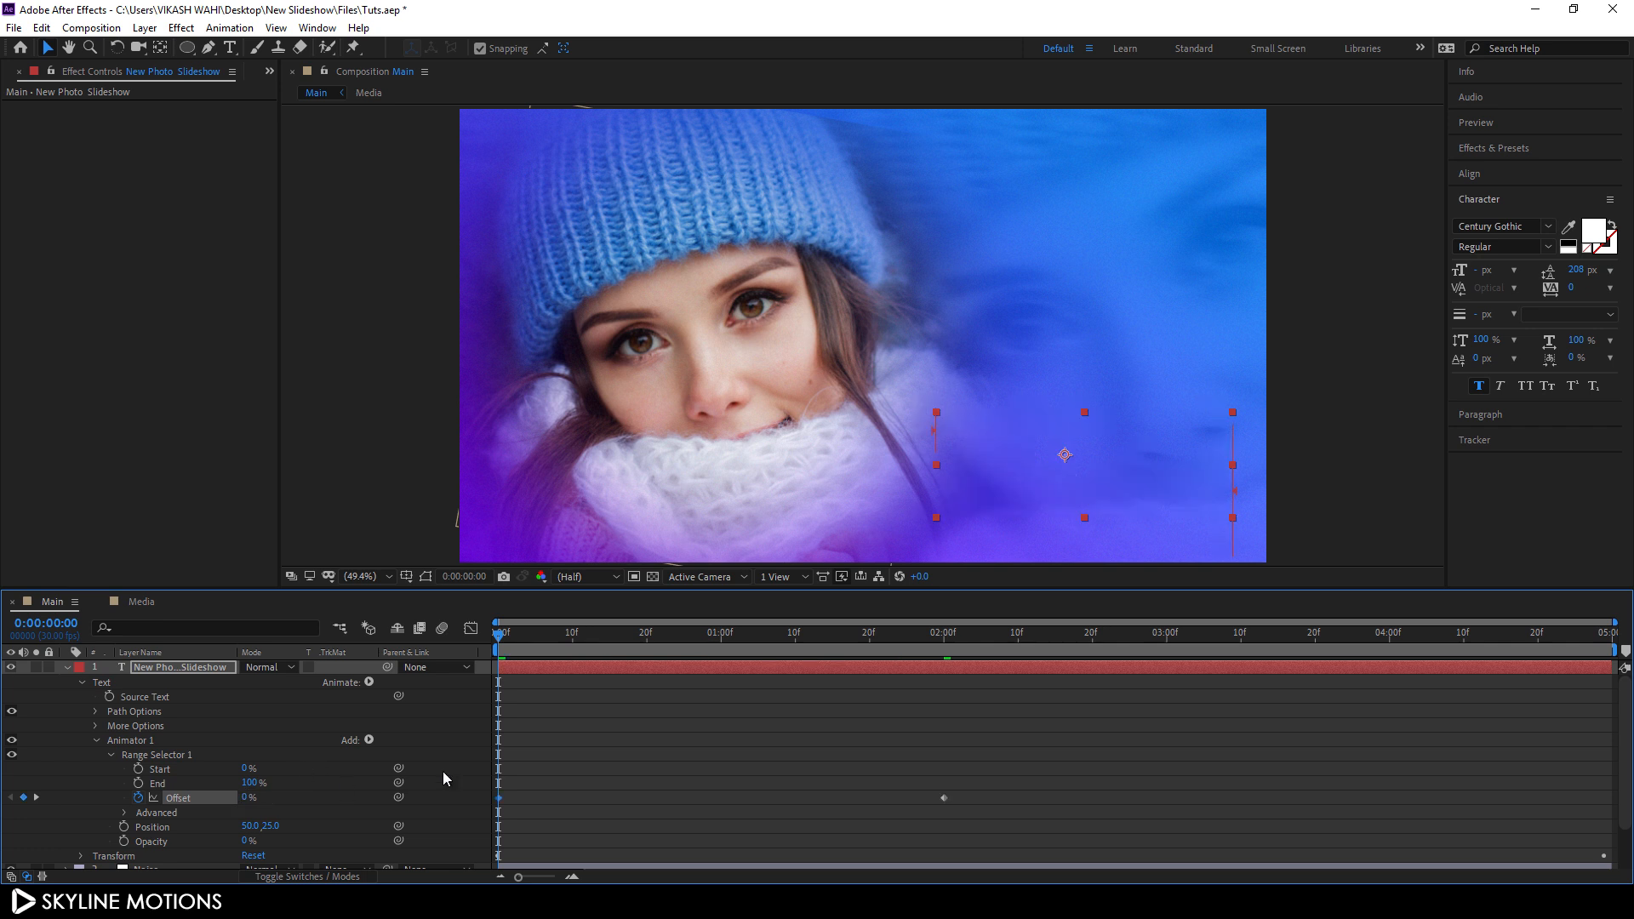
left_click_drag(500, 637, 898, 696)
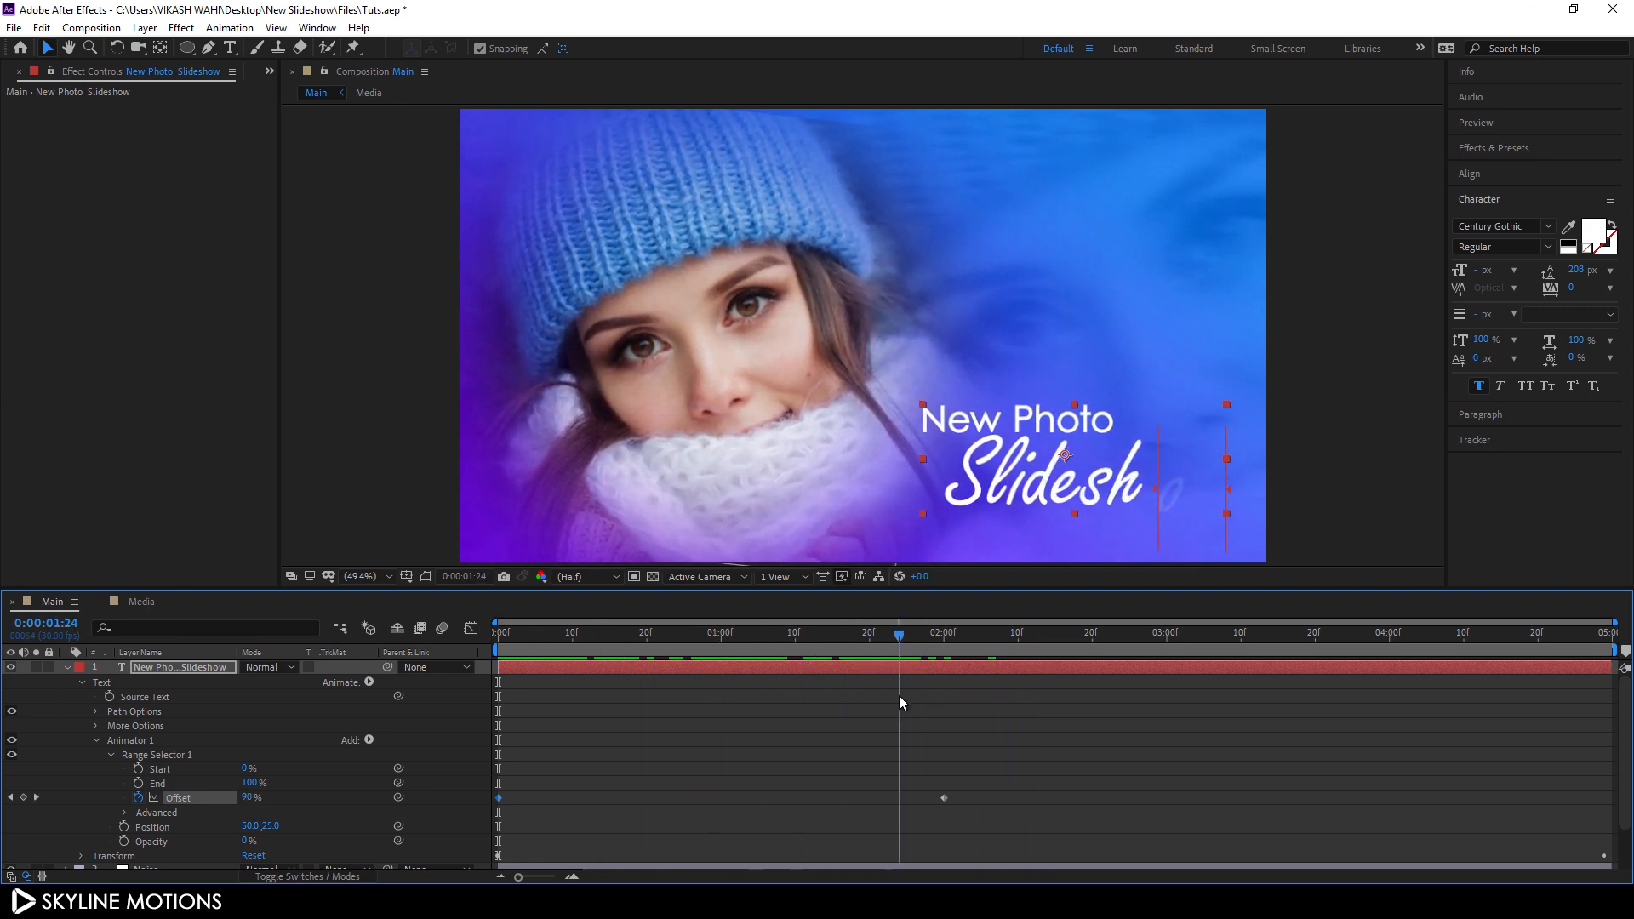
left_click(68, 667)
left_click(247, 778)
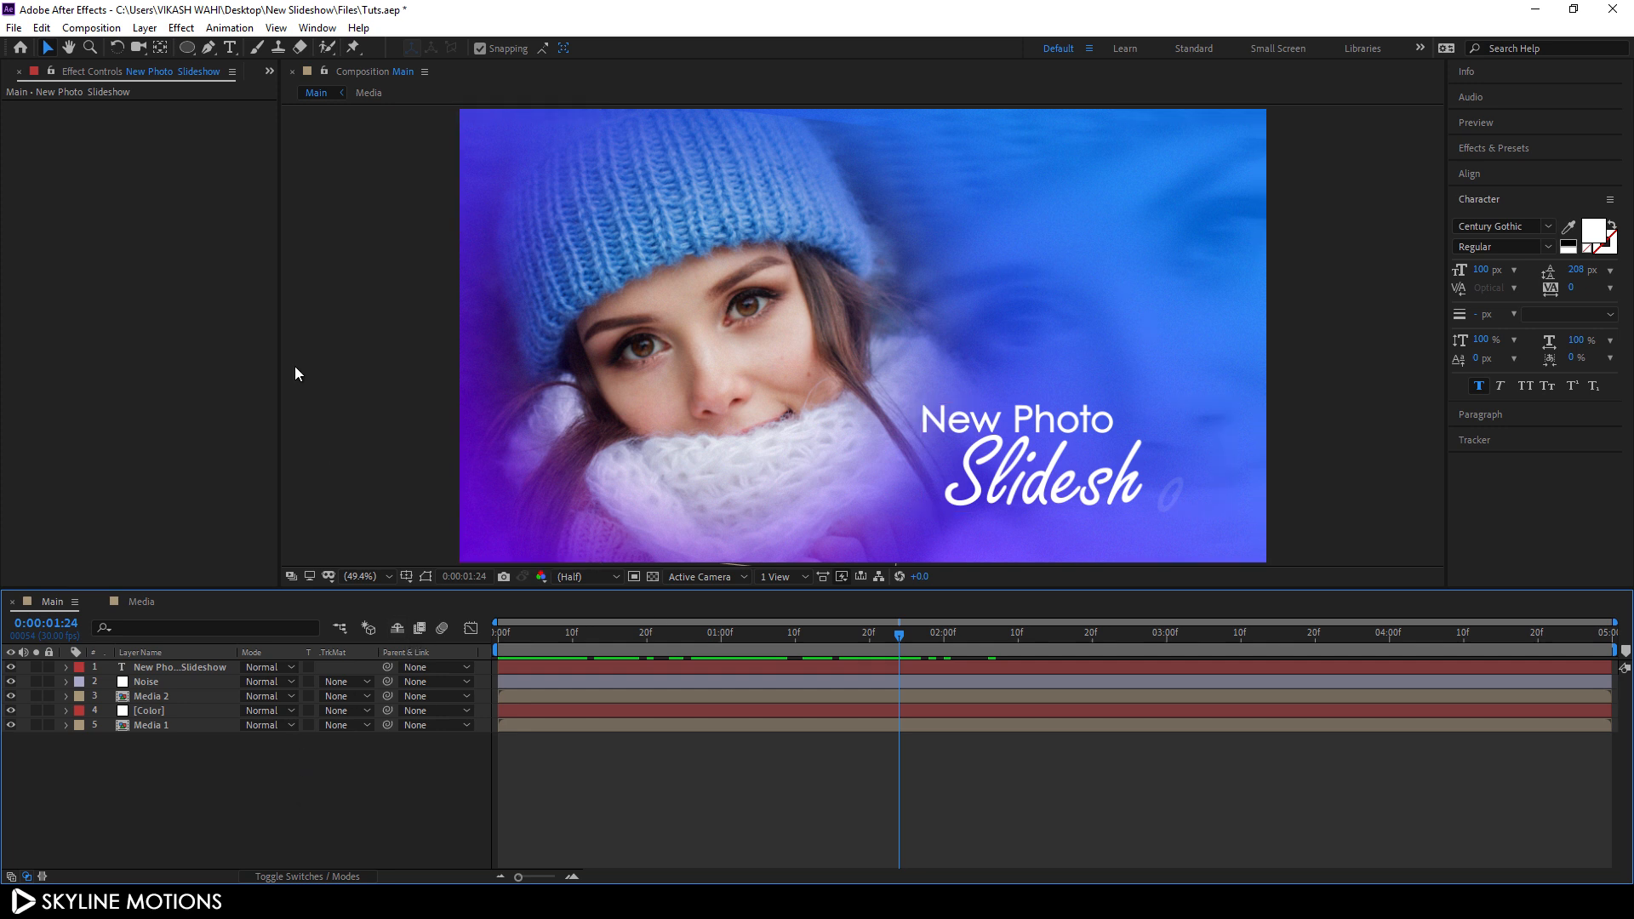
Step: Create a new text layer reading "05" with a font size of 1000 px
left_click(231, 49)
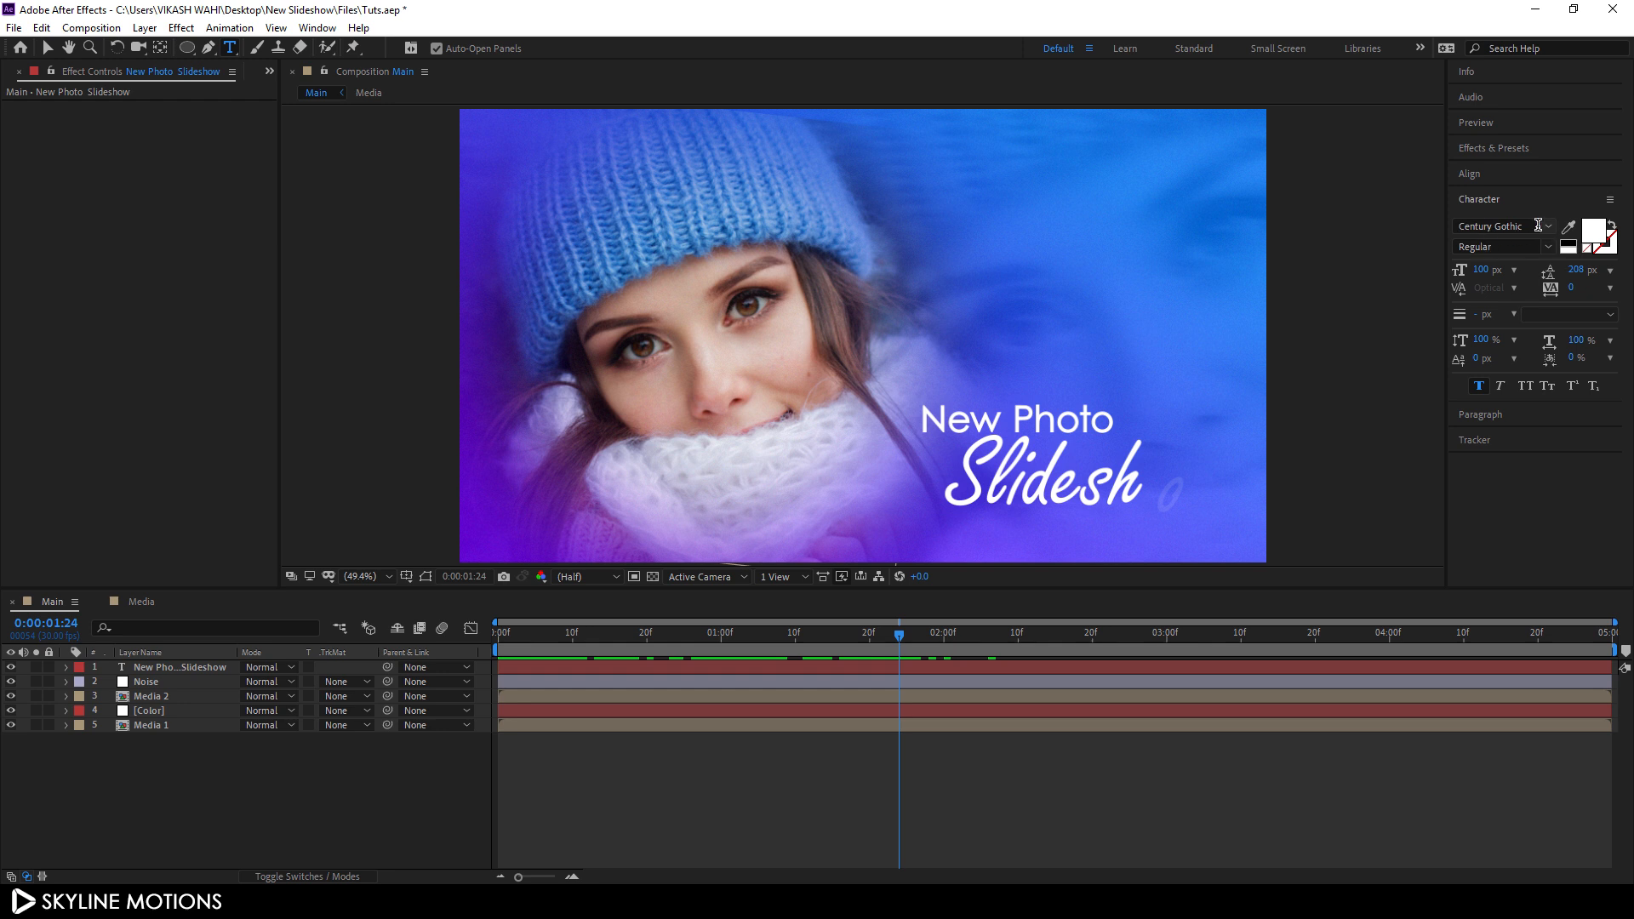
left_click(1478, 274)
type("70")
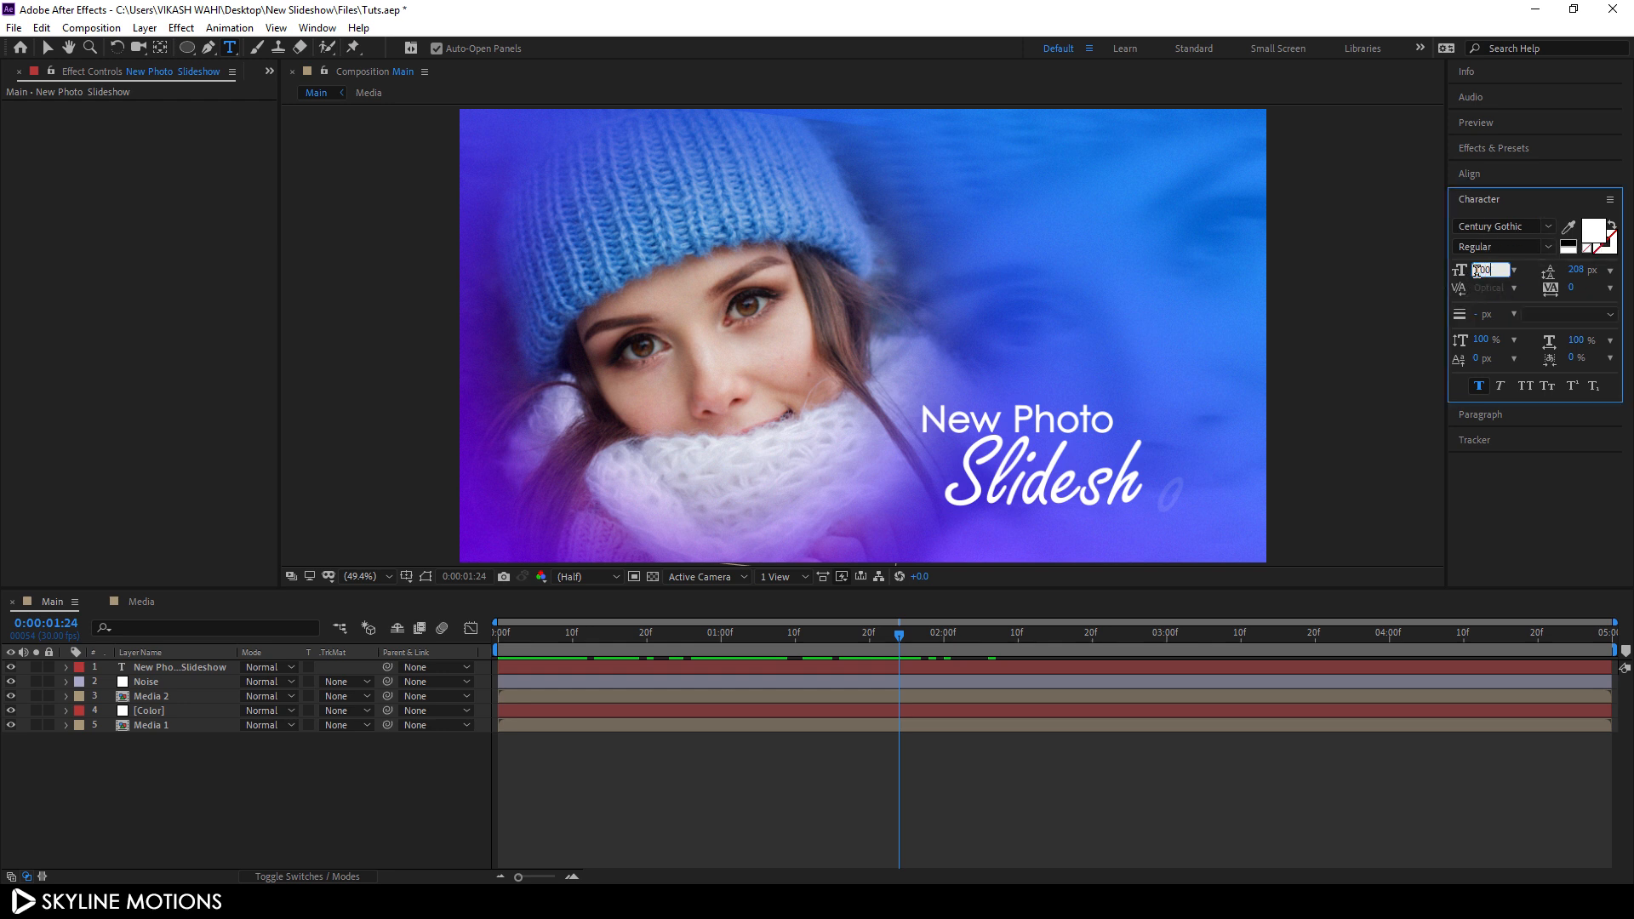
type("00")
key("Return")
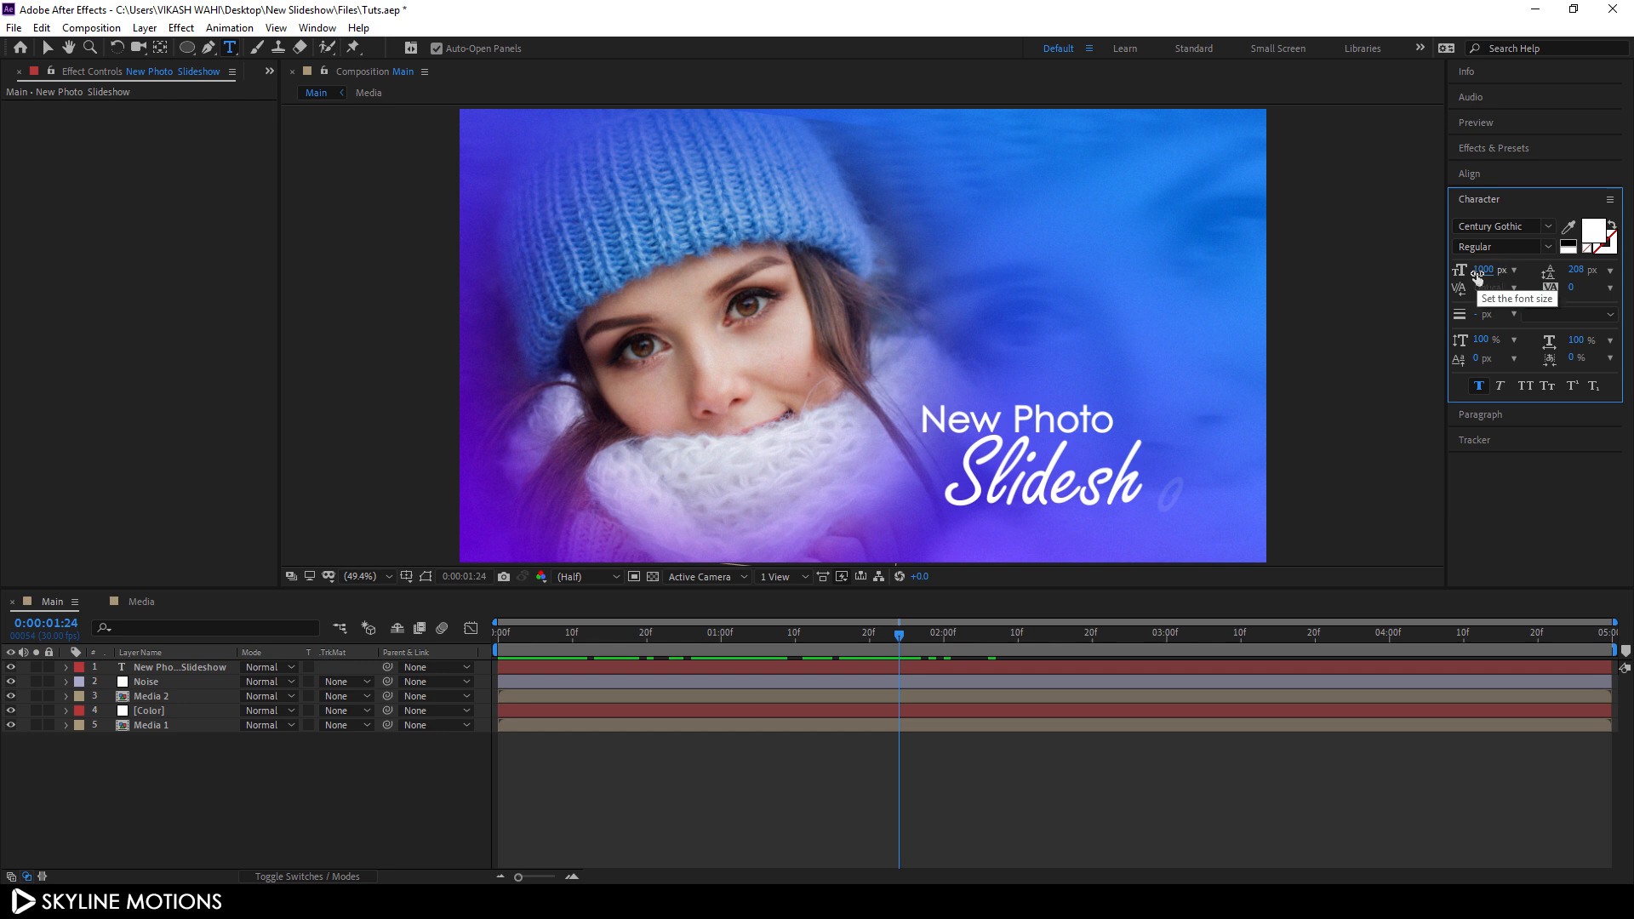
left_click(801, 277)
type("05")
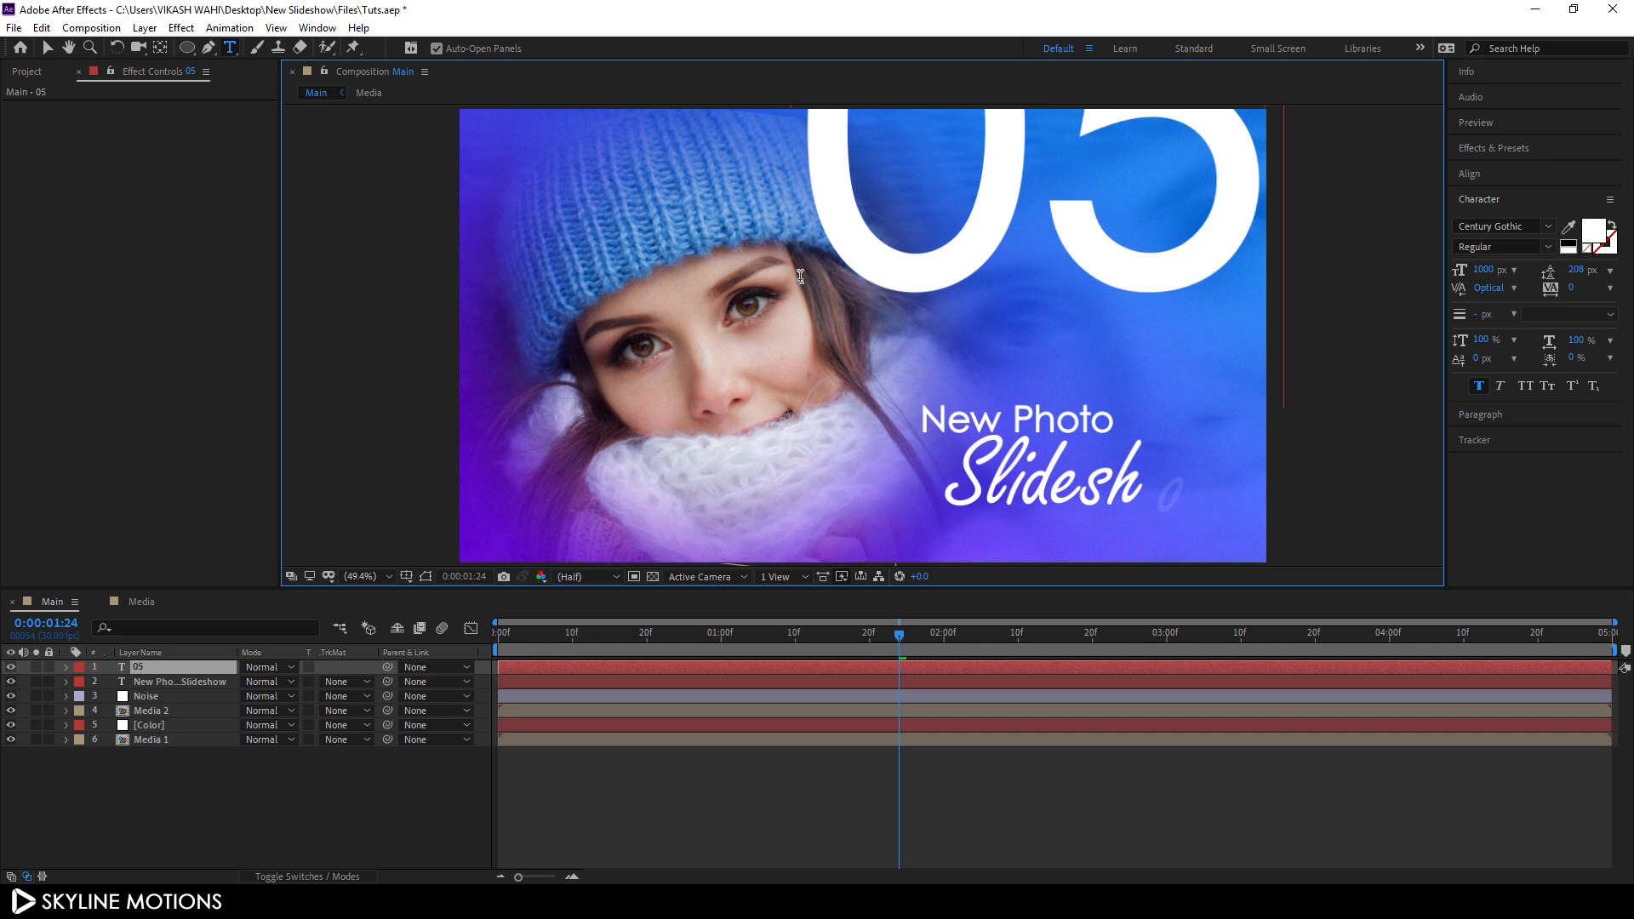
Step: Center the "05" text horizontally and vertically in the composition
left_click(1493, 177)
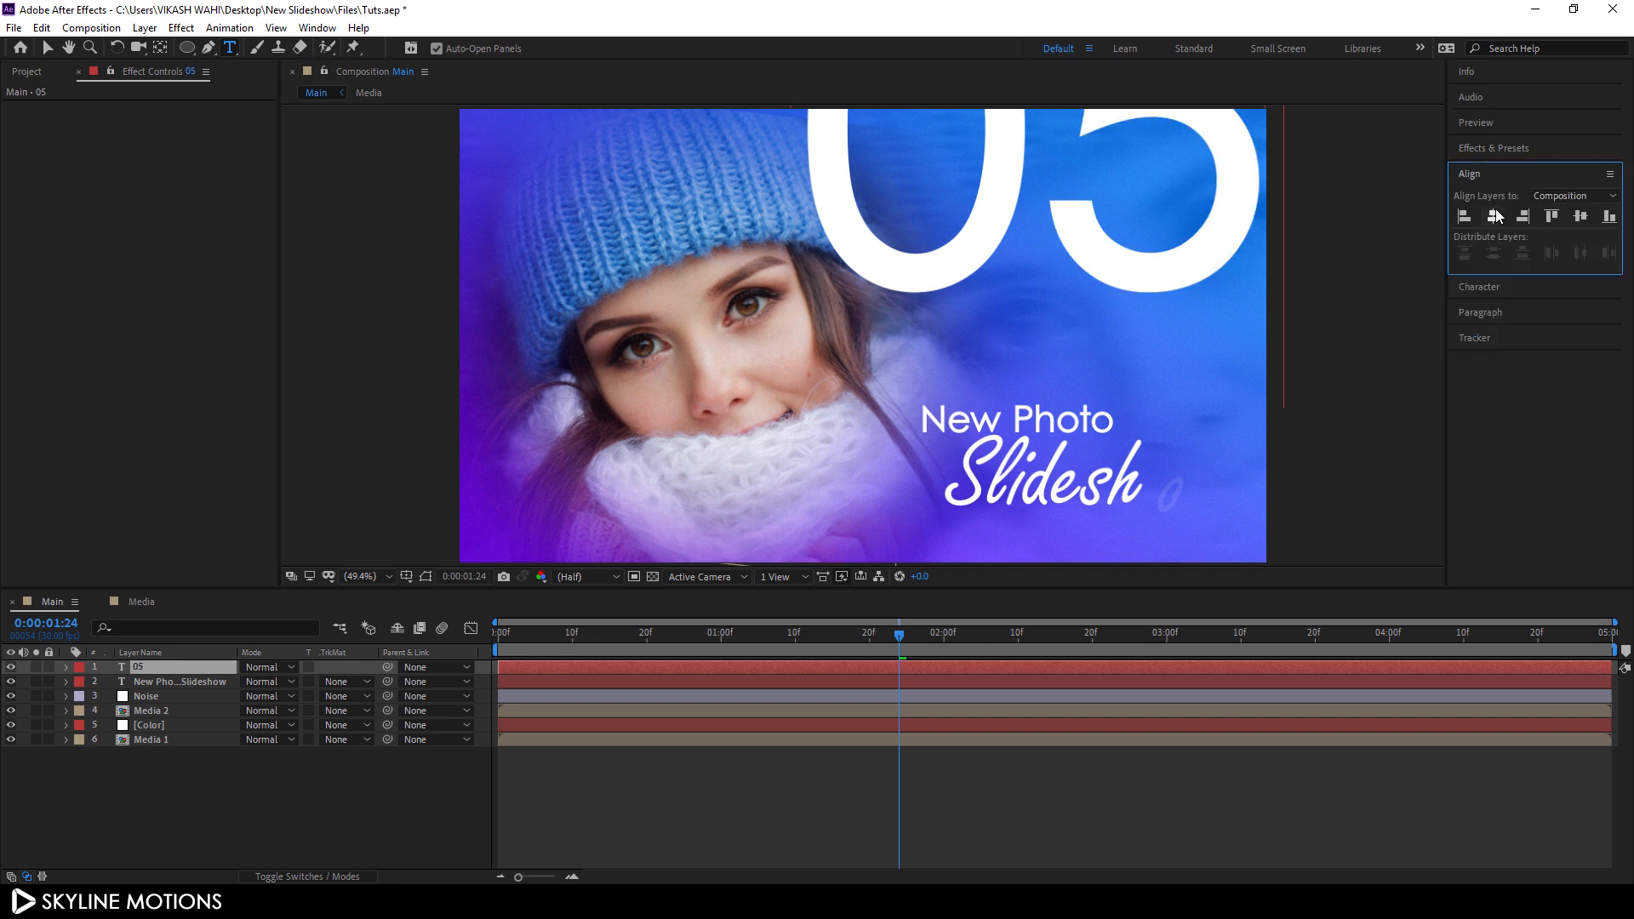
left_click(1494, 216)
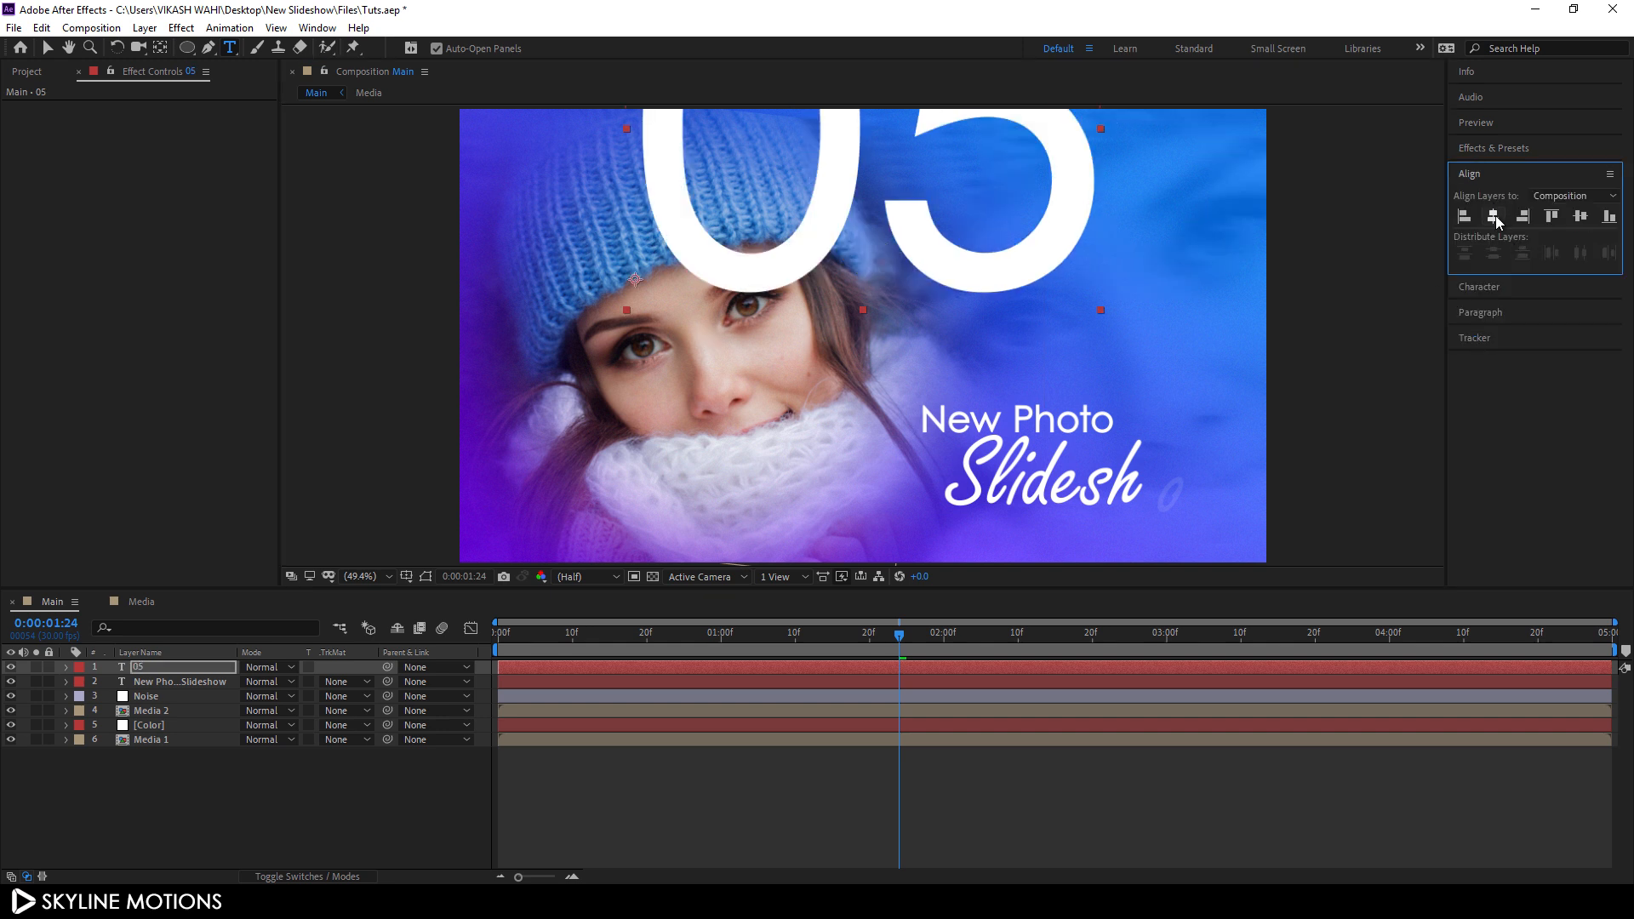
left_click(1580, 218)
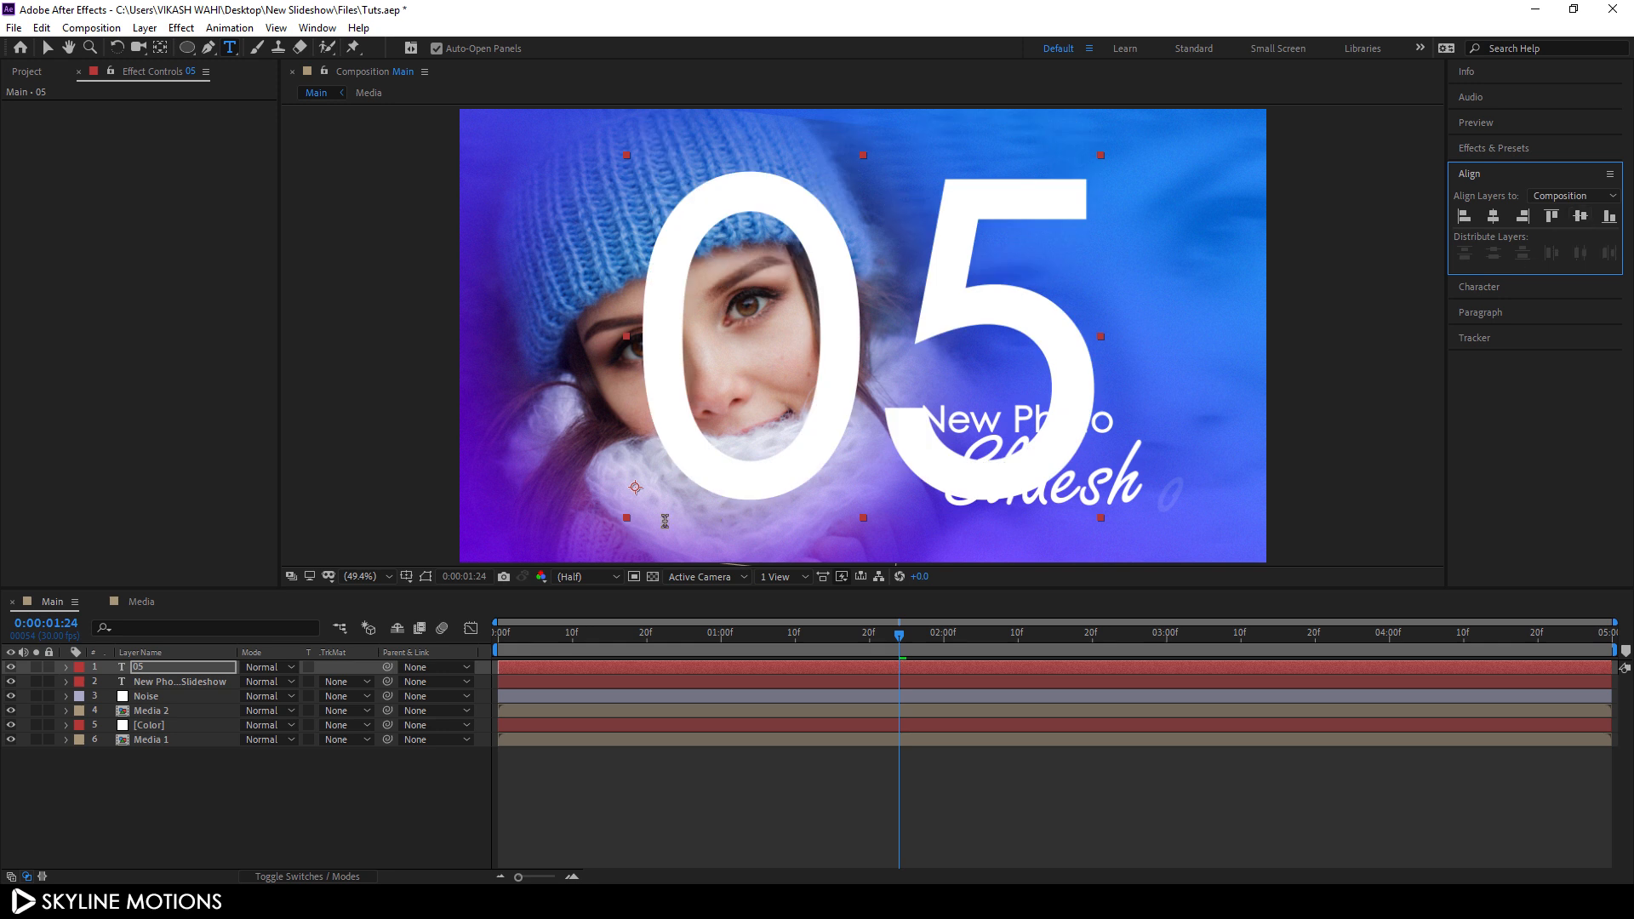
Step: Set the "05" layer's Scale to 110%
left_click(214, 666)
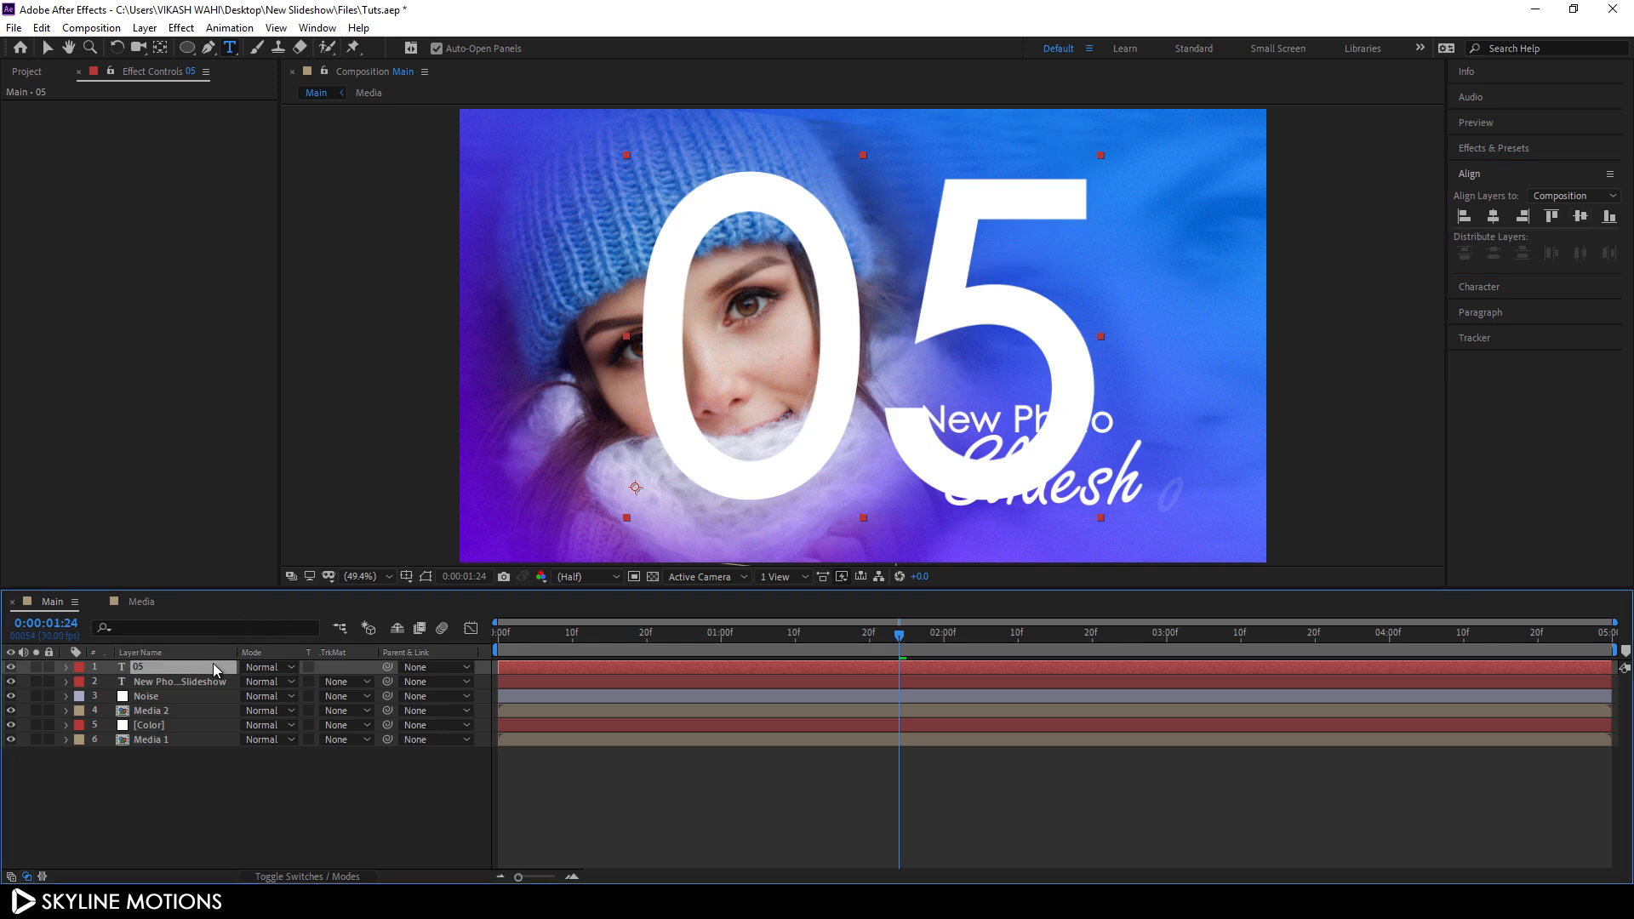
key("s")
left_click_drag(284, 682, 309, 682)
left_click(297, 682)
type("110")
key("Return")
Step: Move the "05" text to the right half of the composition, turning snapping off for the final placement
left_click(47, 49)
left_click_drag(1009, 296, 1104, 312)
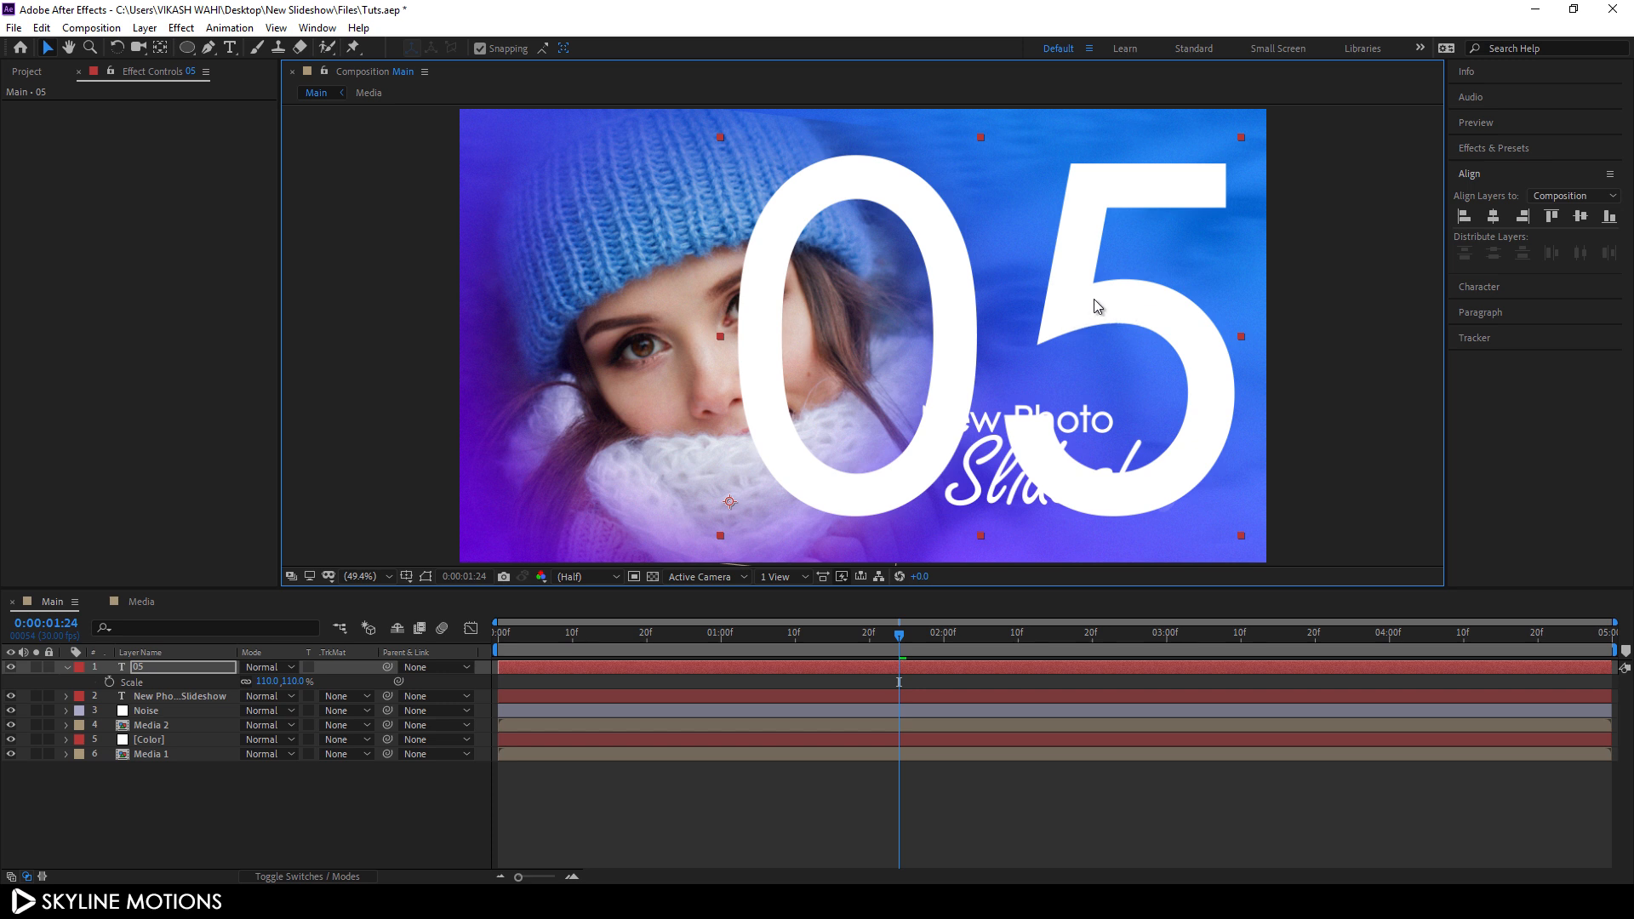
left_click(481, 49)
left_click_drag(1141, 328, 1157, 321)
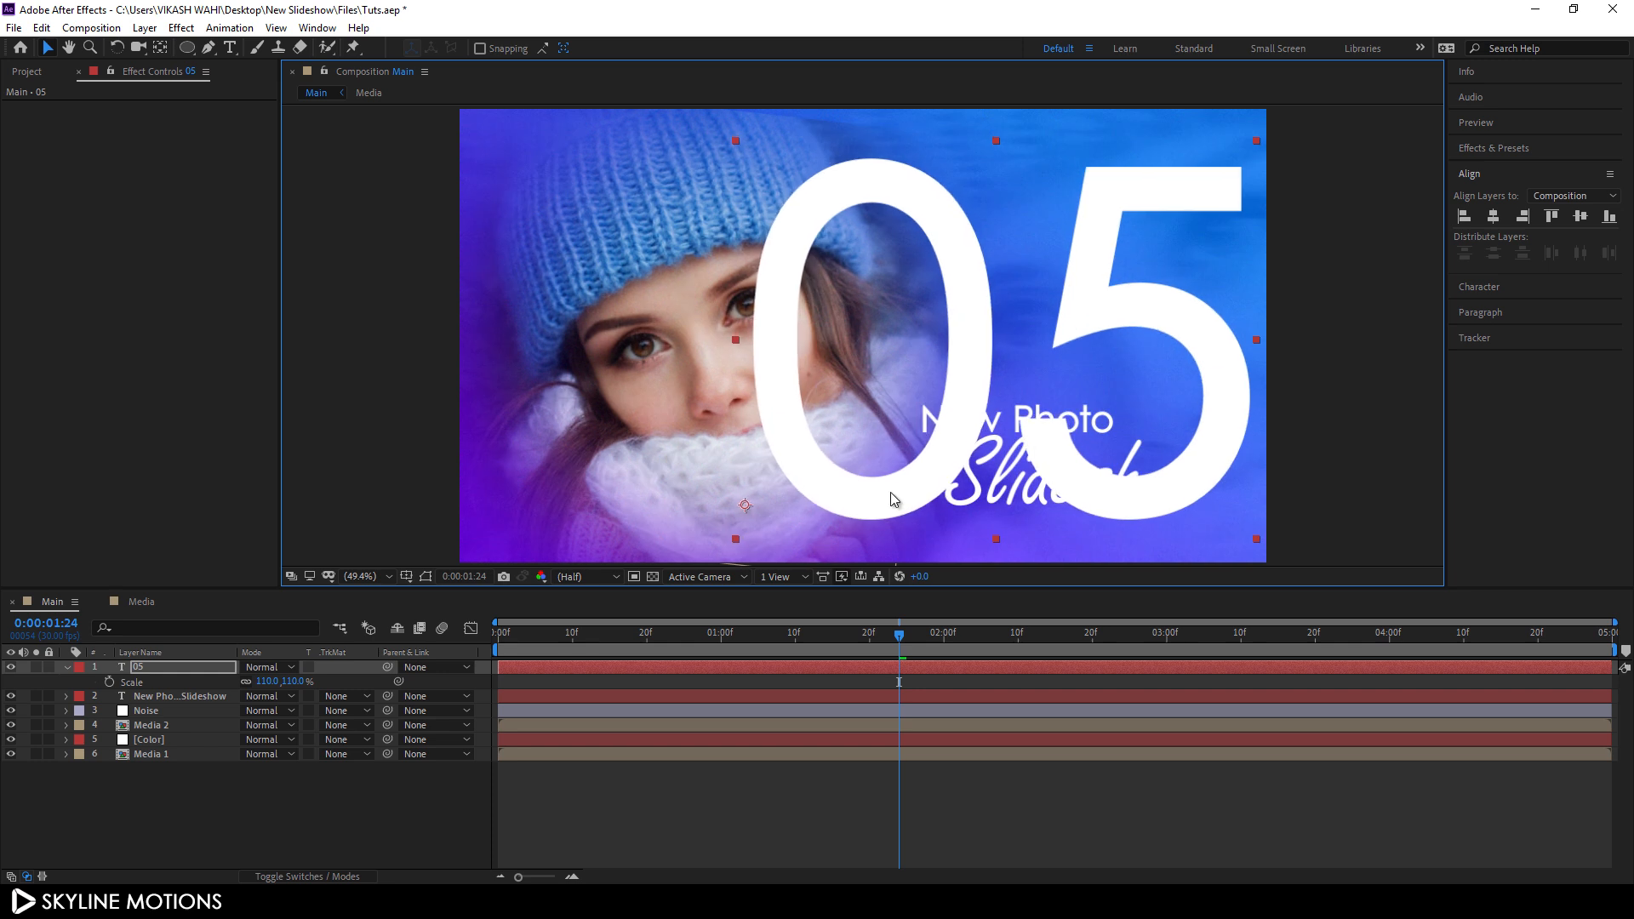
Step: Set the "05" layer's Opacity to 5%
left_click(188, 670)
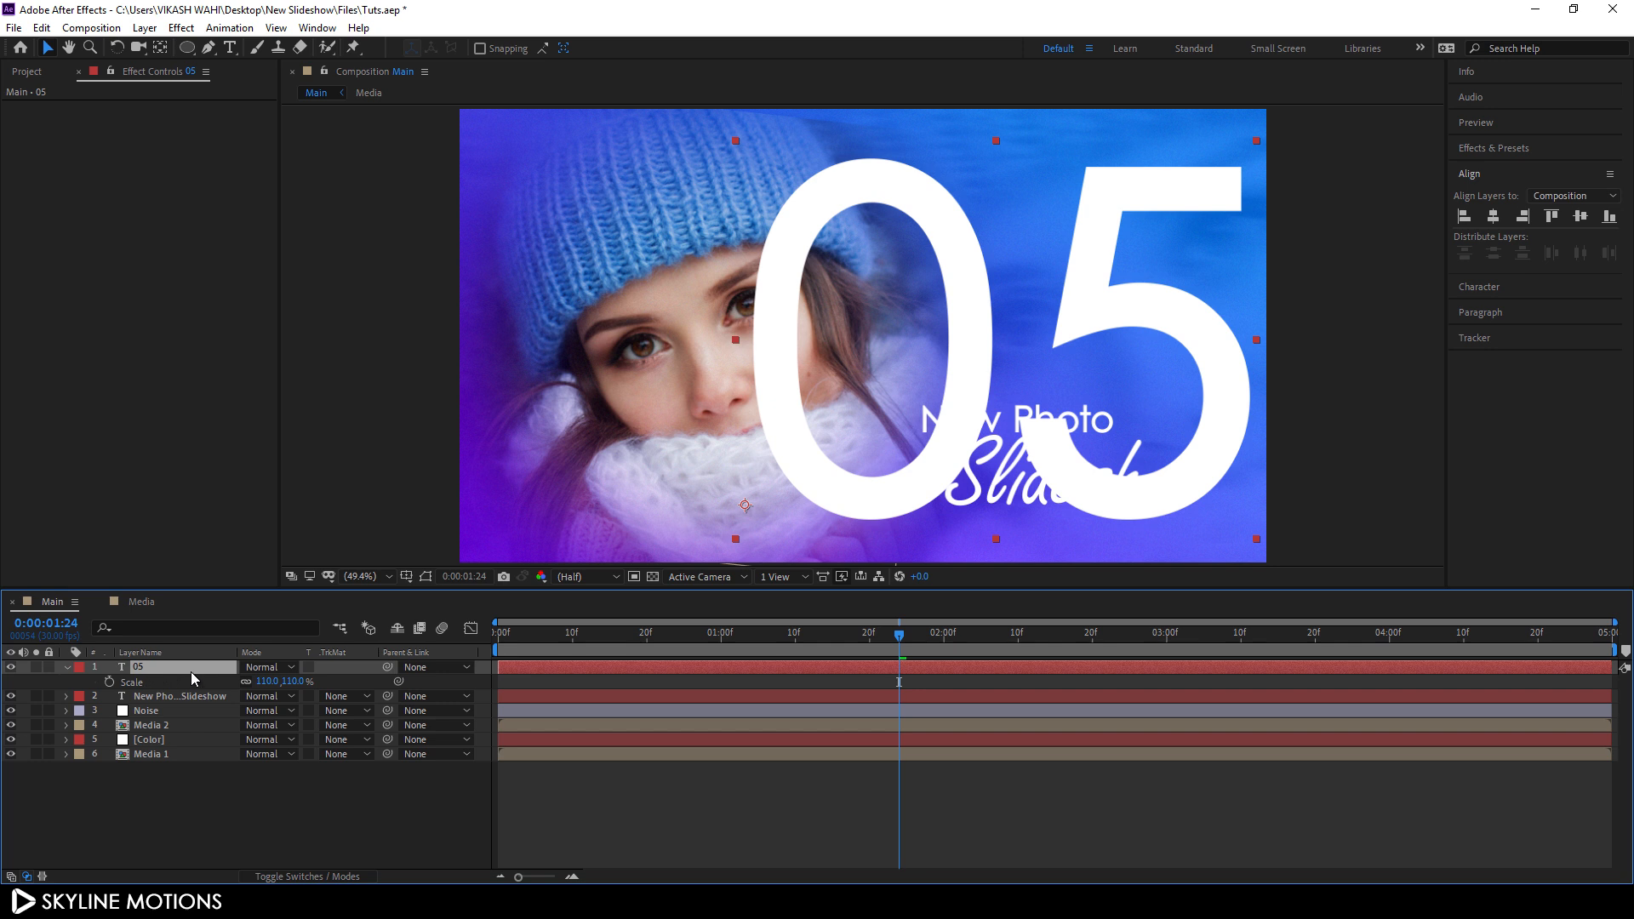
key("t")
left_click(252, 681)
type("5")
key("Return")
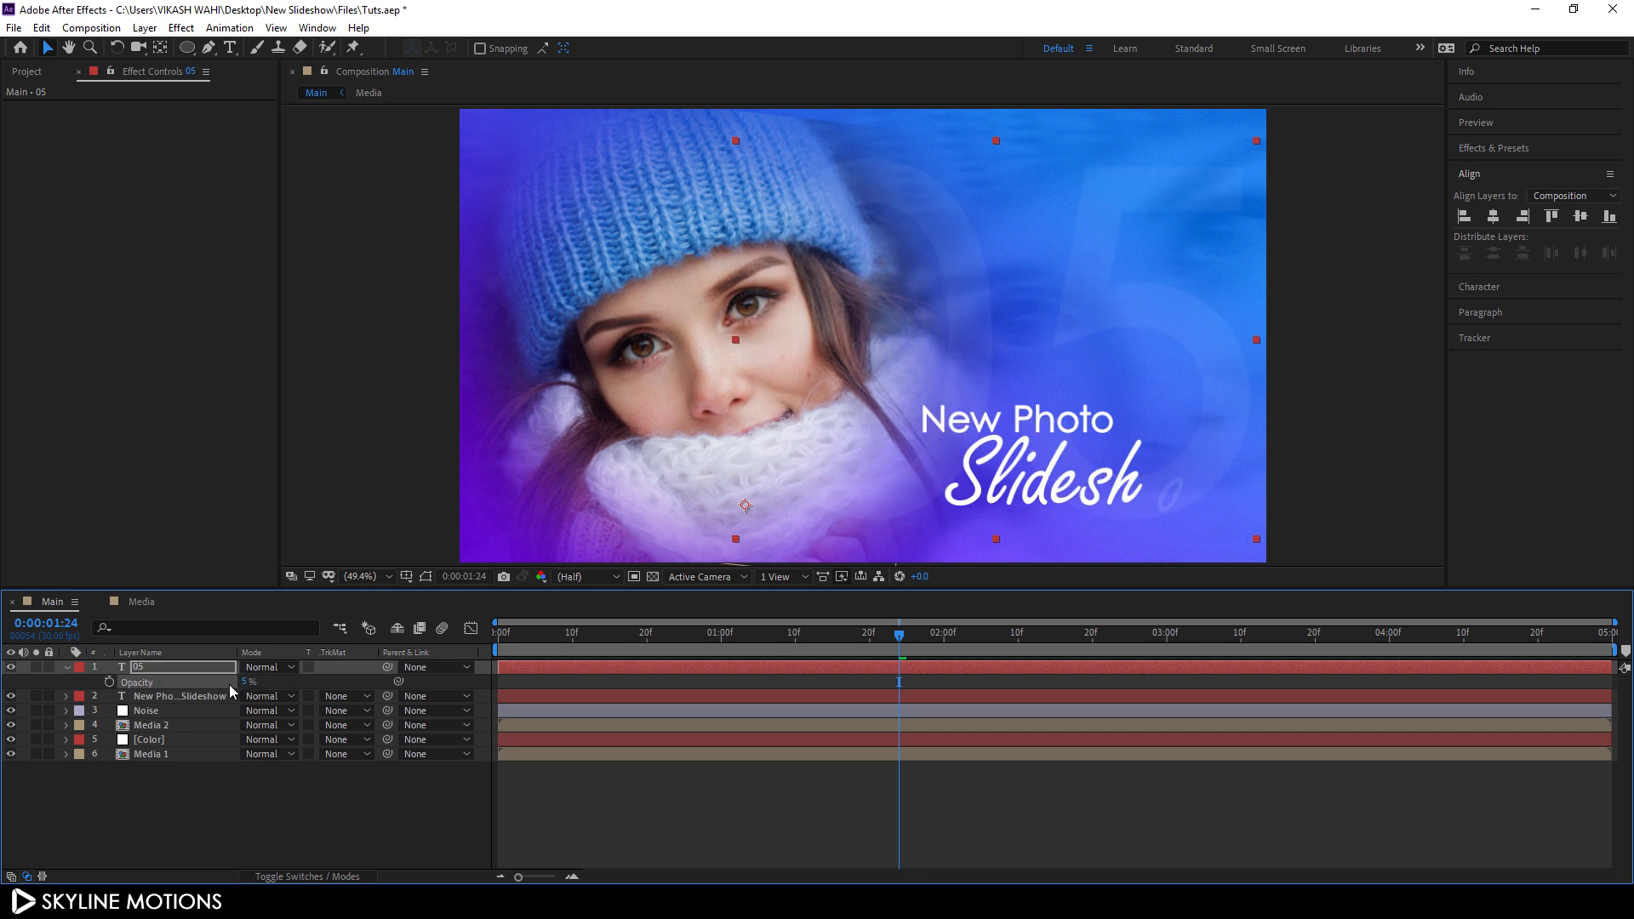
Step: Move the "05" layer between Media 2 and the Color layer and preview it behind the photo
left_click(67, 668)
left_click_drag(179, 668, 179, 720)
left_click_drag(898, 644, 965, 666)
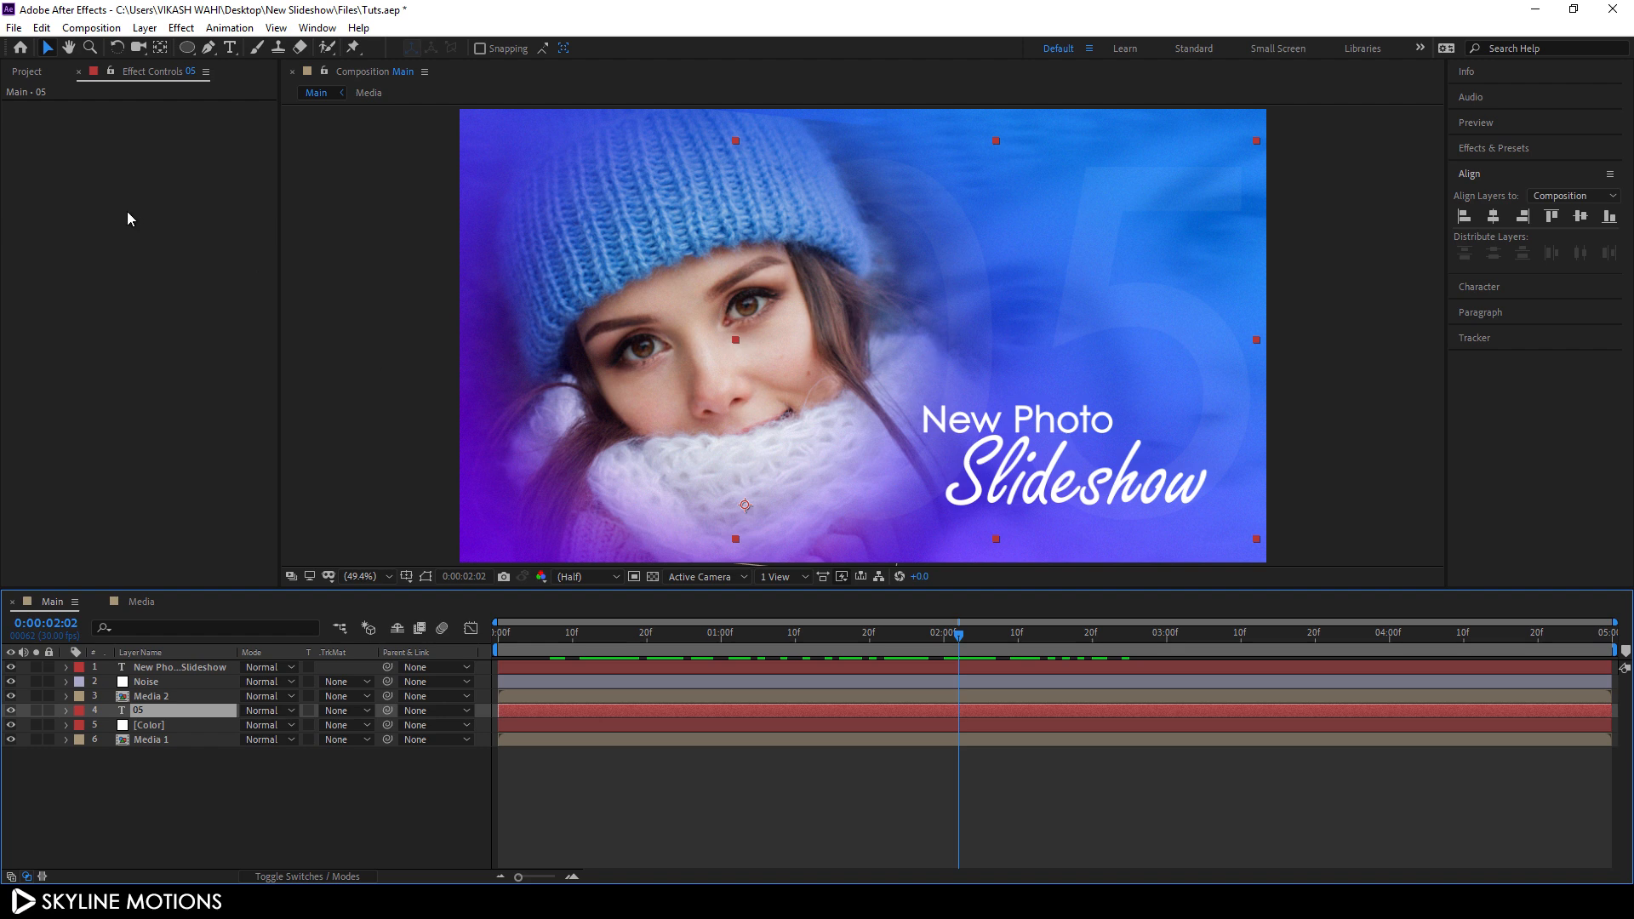
Step: Import the "Dust - 3226" video file into the project as footage
left_click(33, 73)
right_click(98, 394)
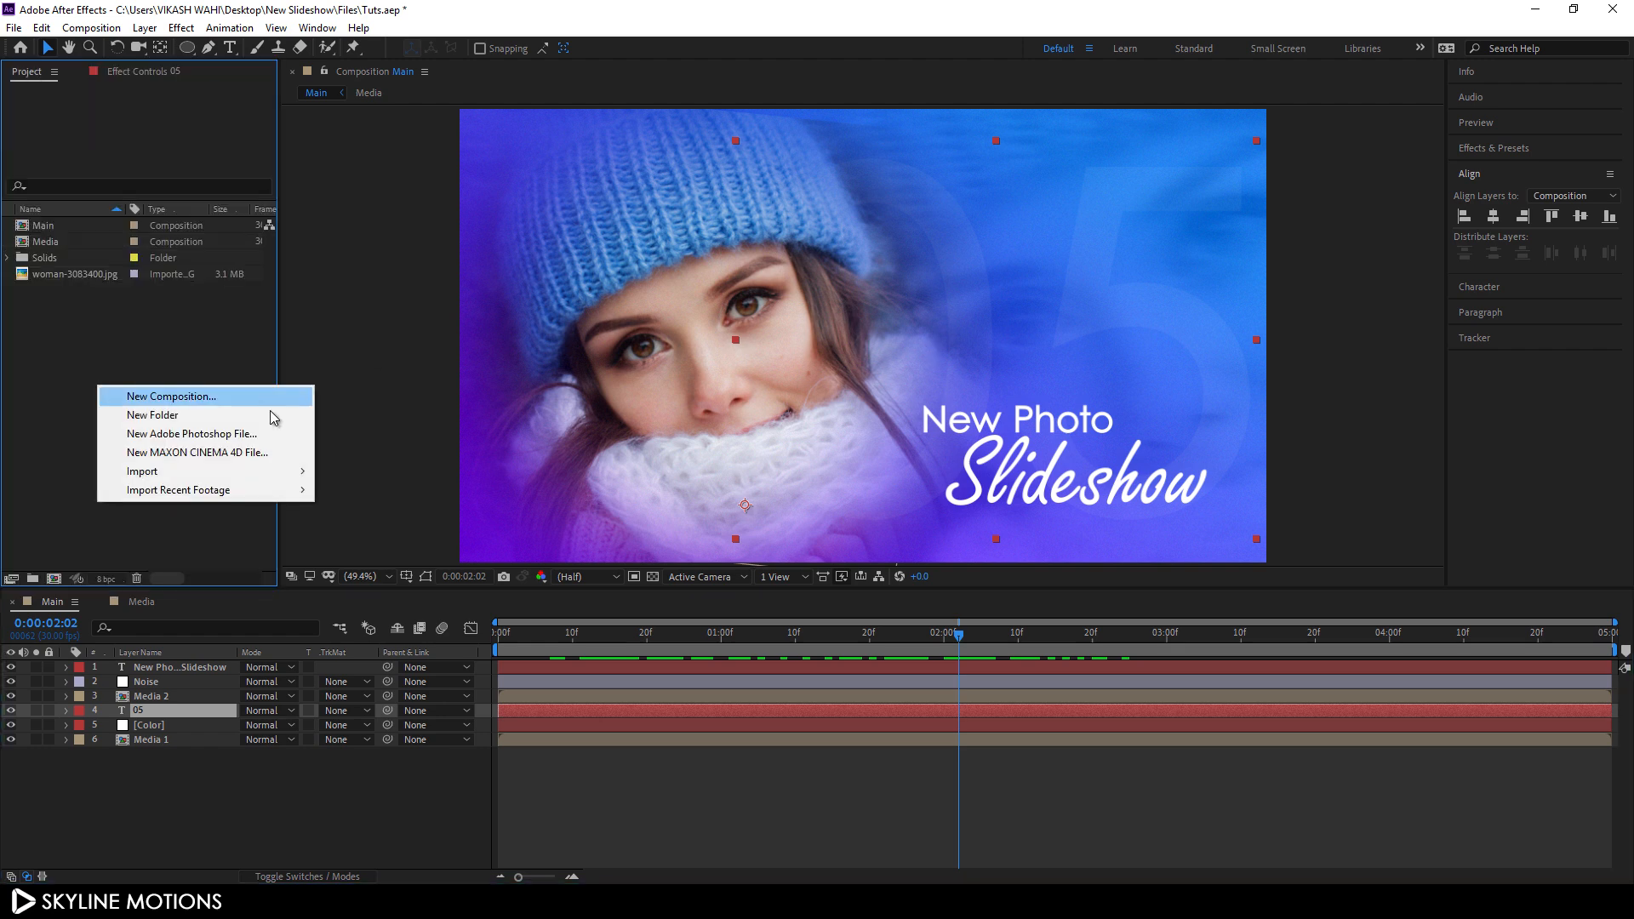
mouse_move(167, 475)
left_click(371, 470)
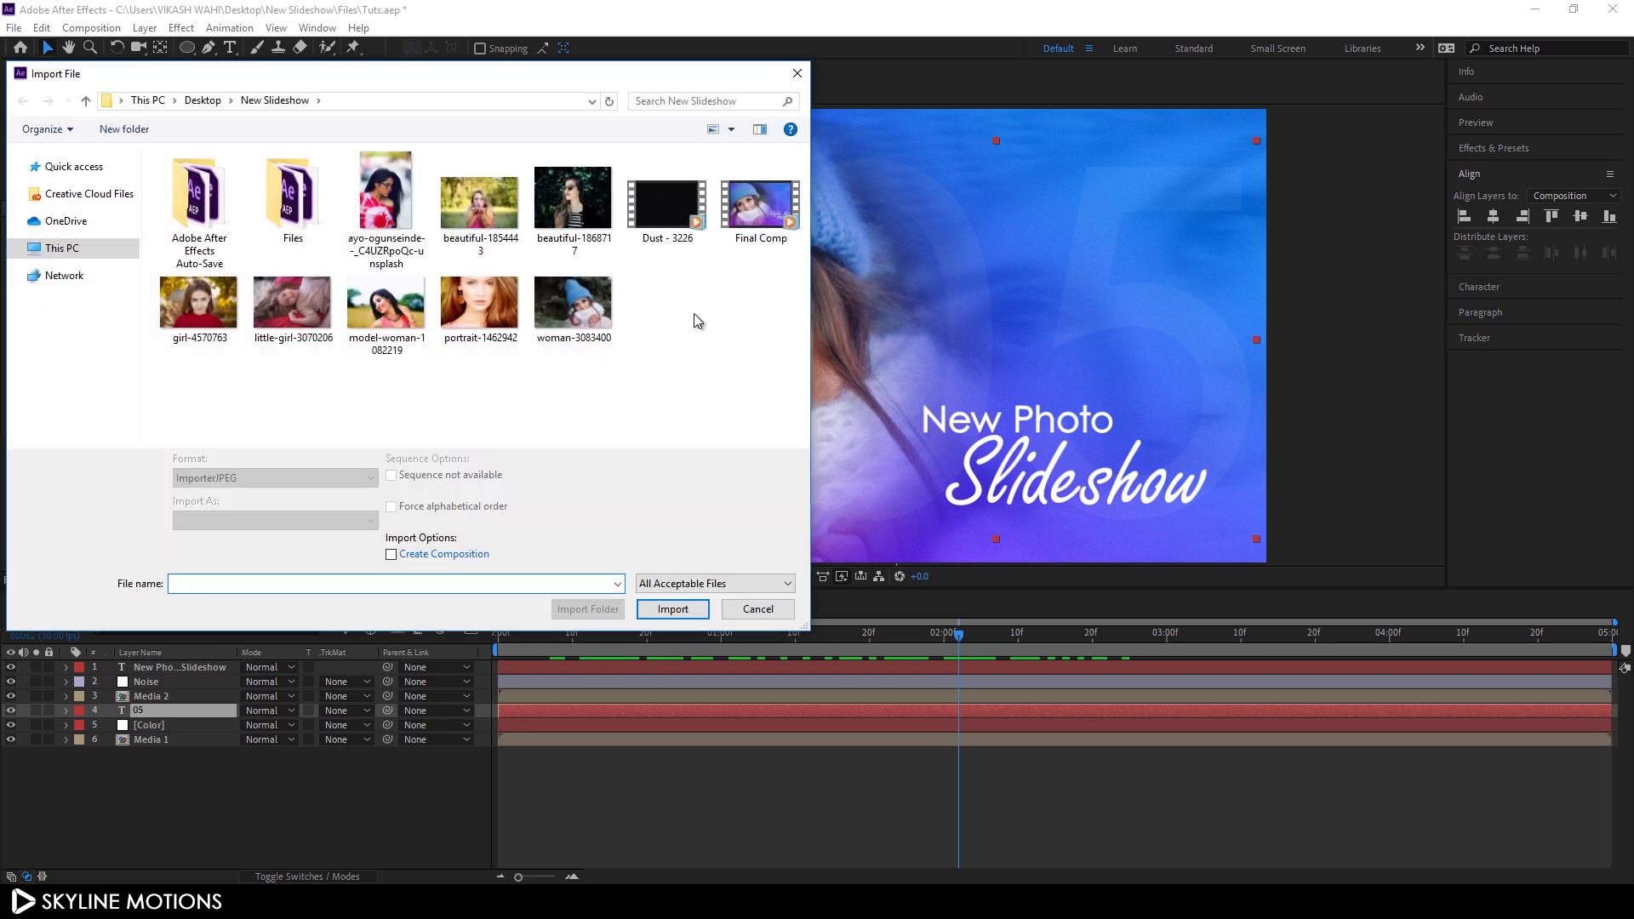
left_click(666, 223)
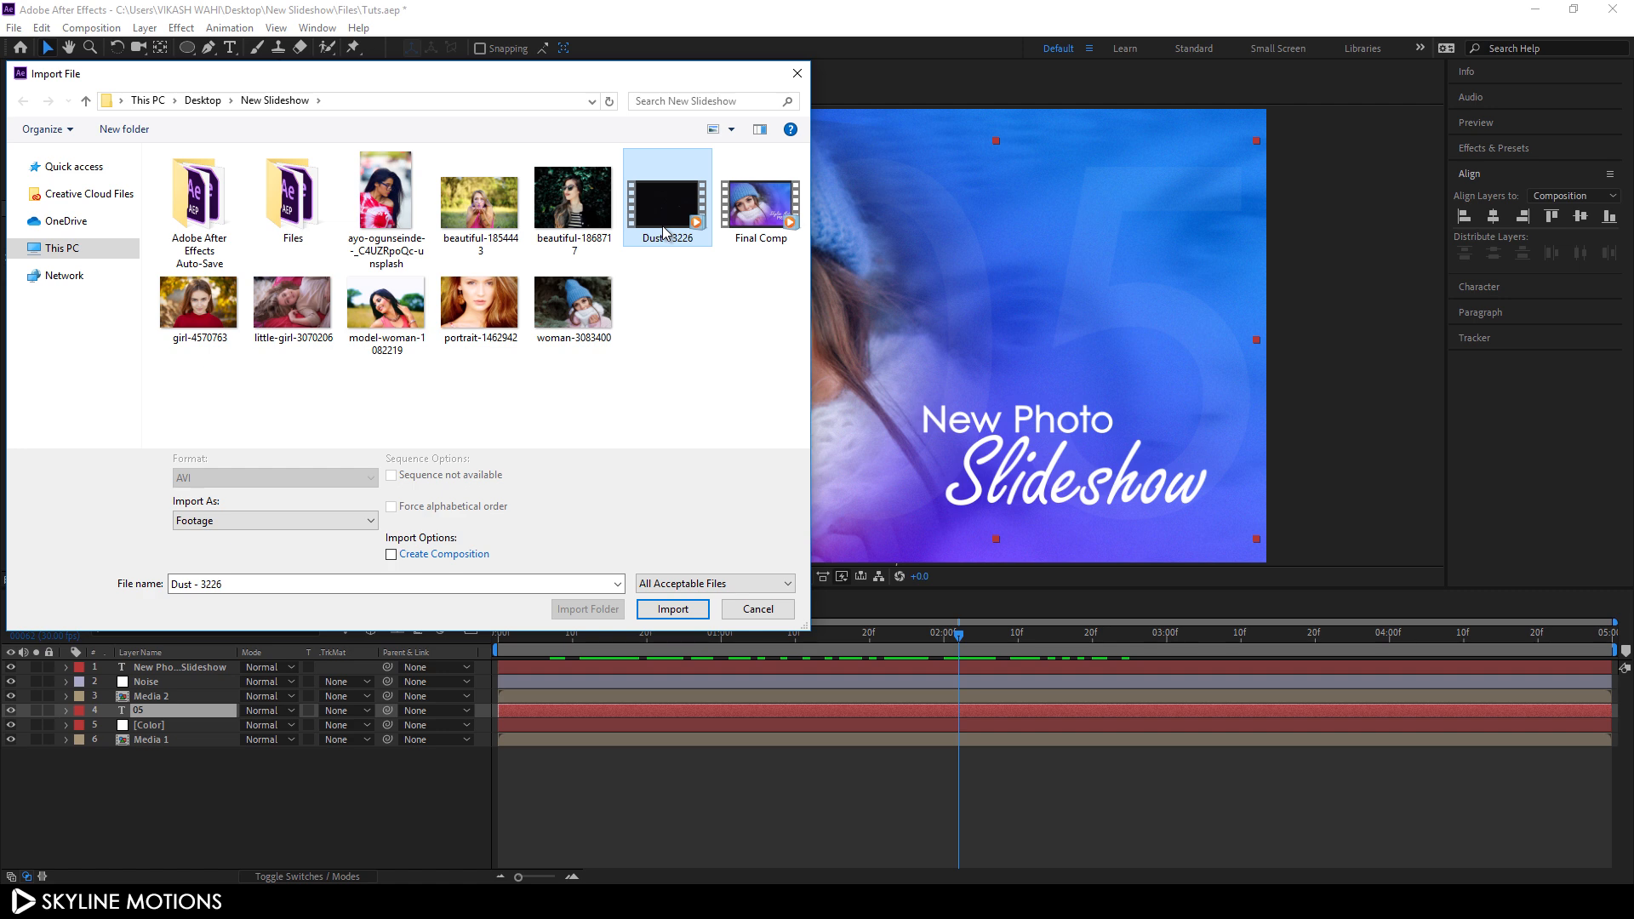
left_click(667, 613)
Step: Add the Dust - 3226.mp4 footage as the topmost layer, set its blending mode to Screen and preview it
left_click_drag(85, 237, 164, 667)
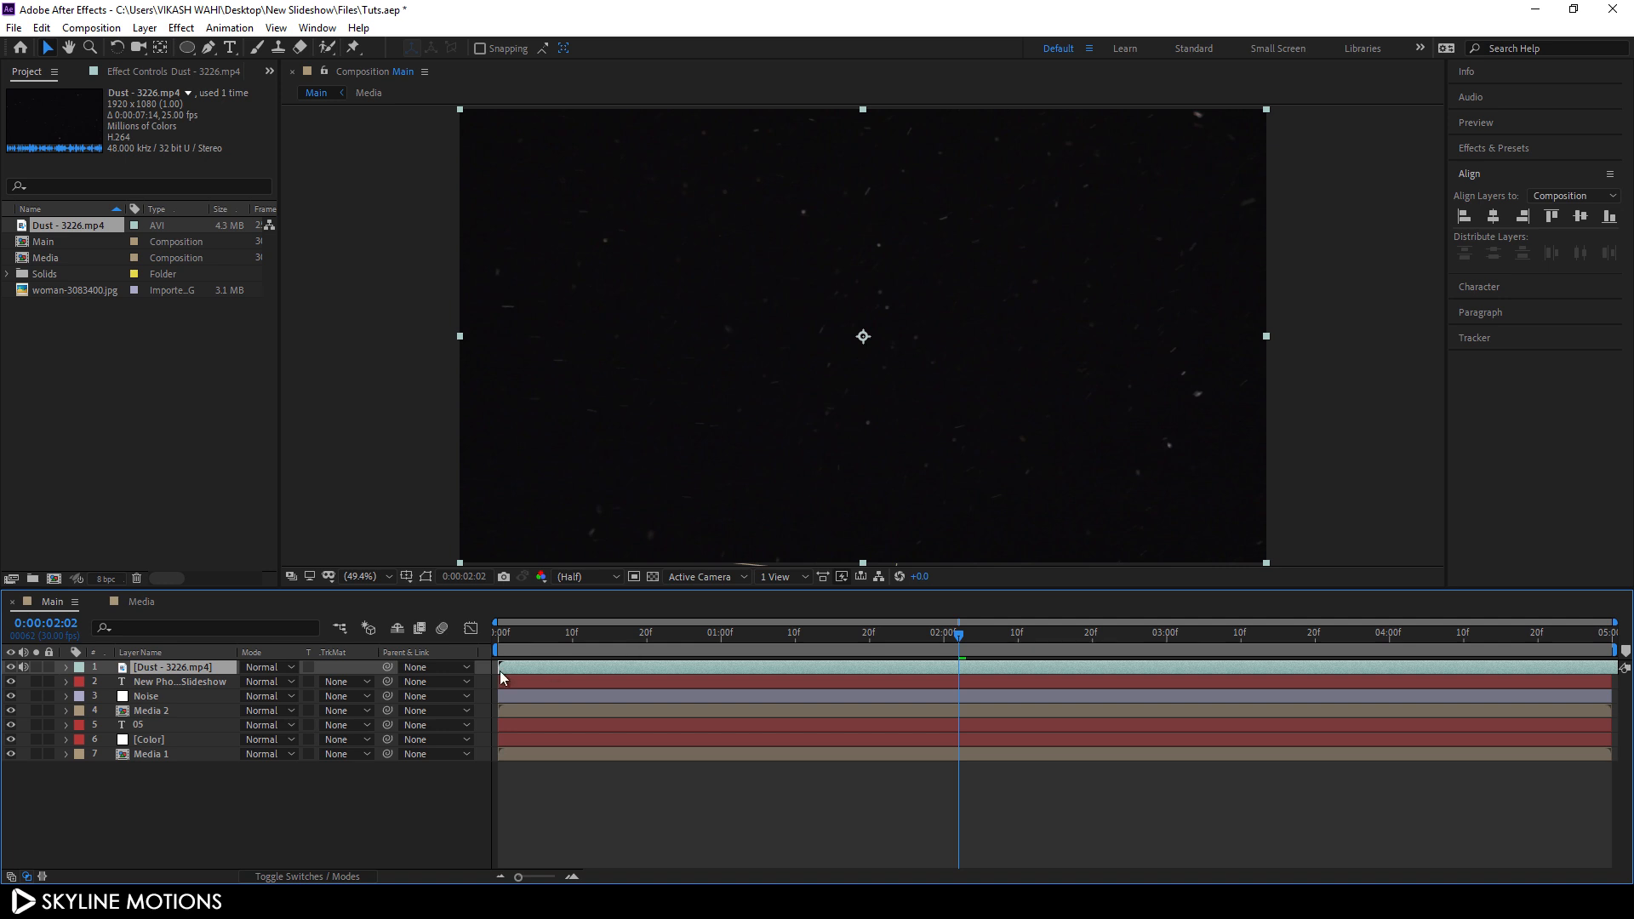
left_click(263, 667)
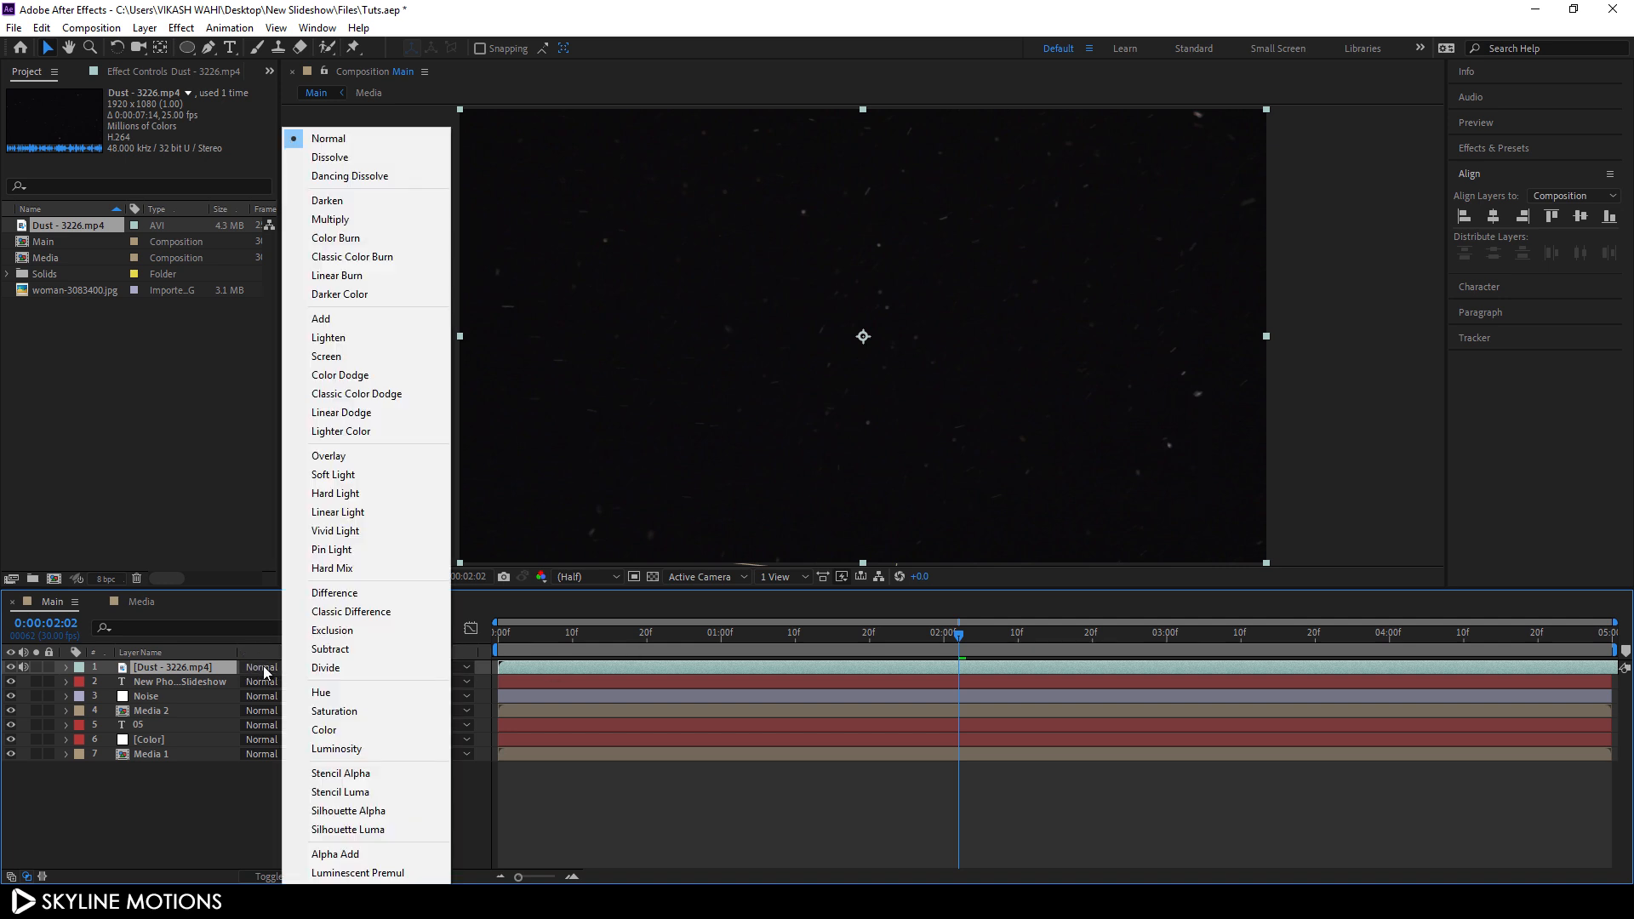
left_click(332, 358)
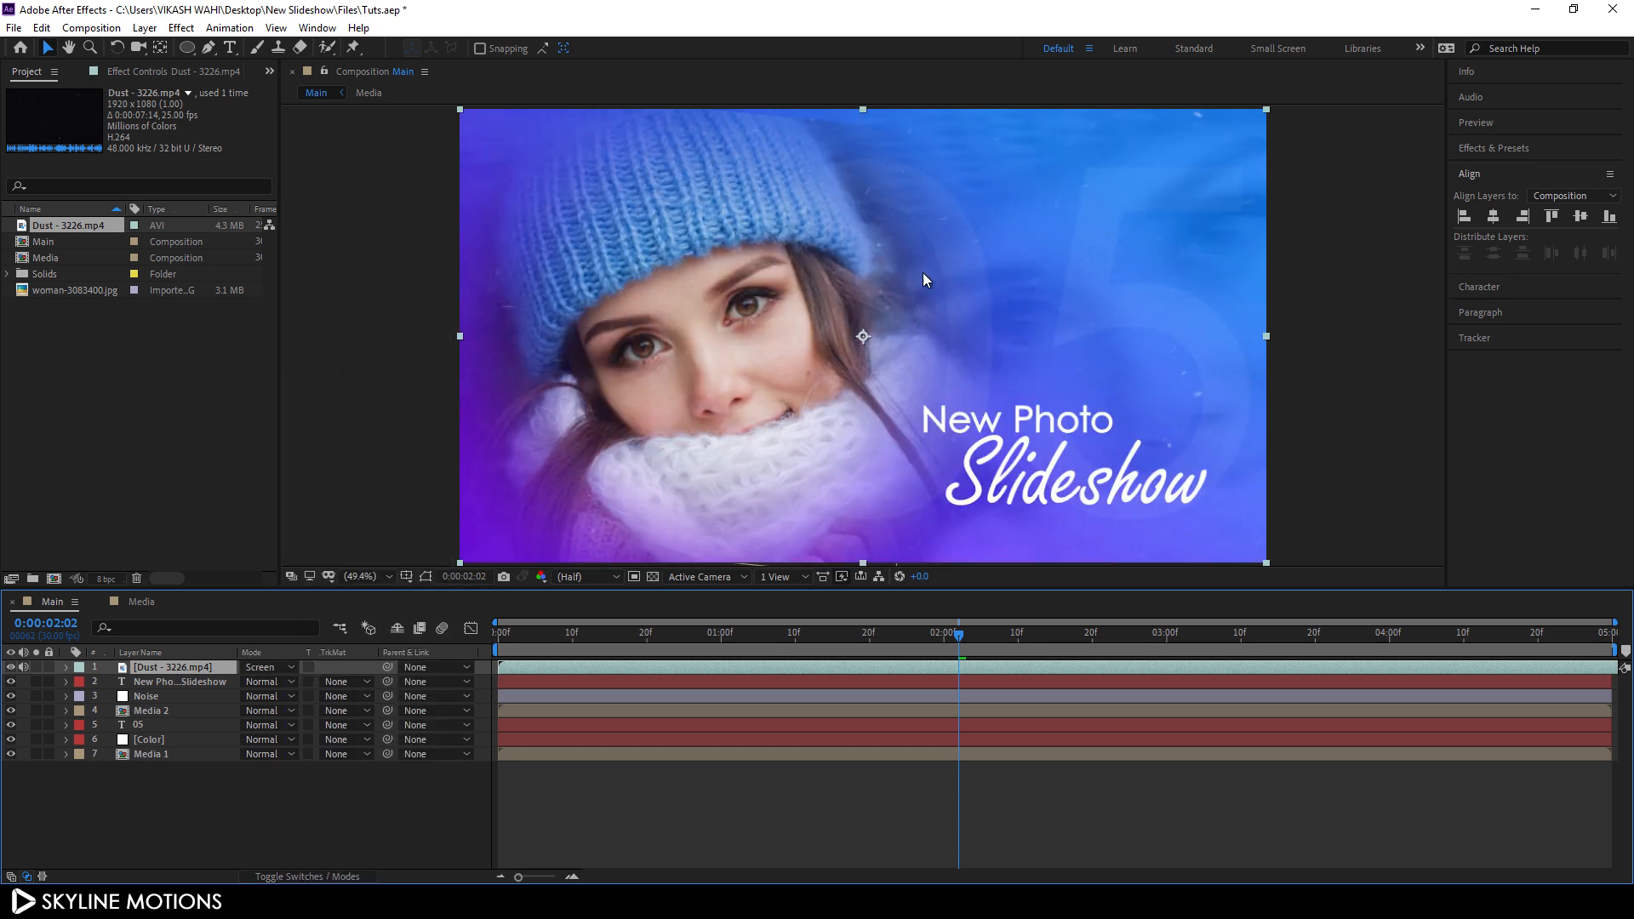
left_click_drag(960, 635, 1136, 650)
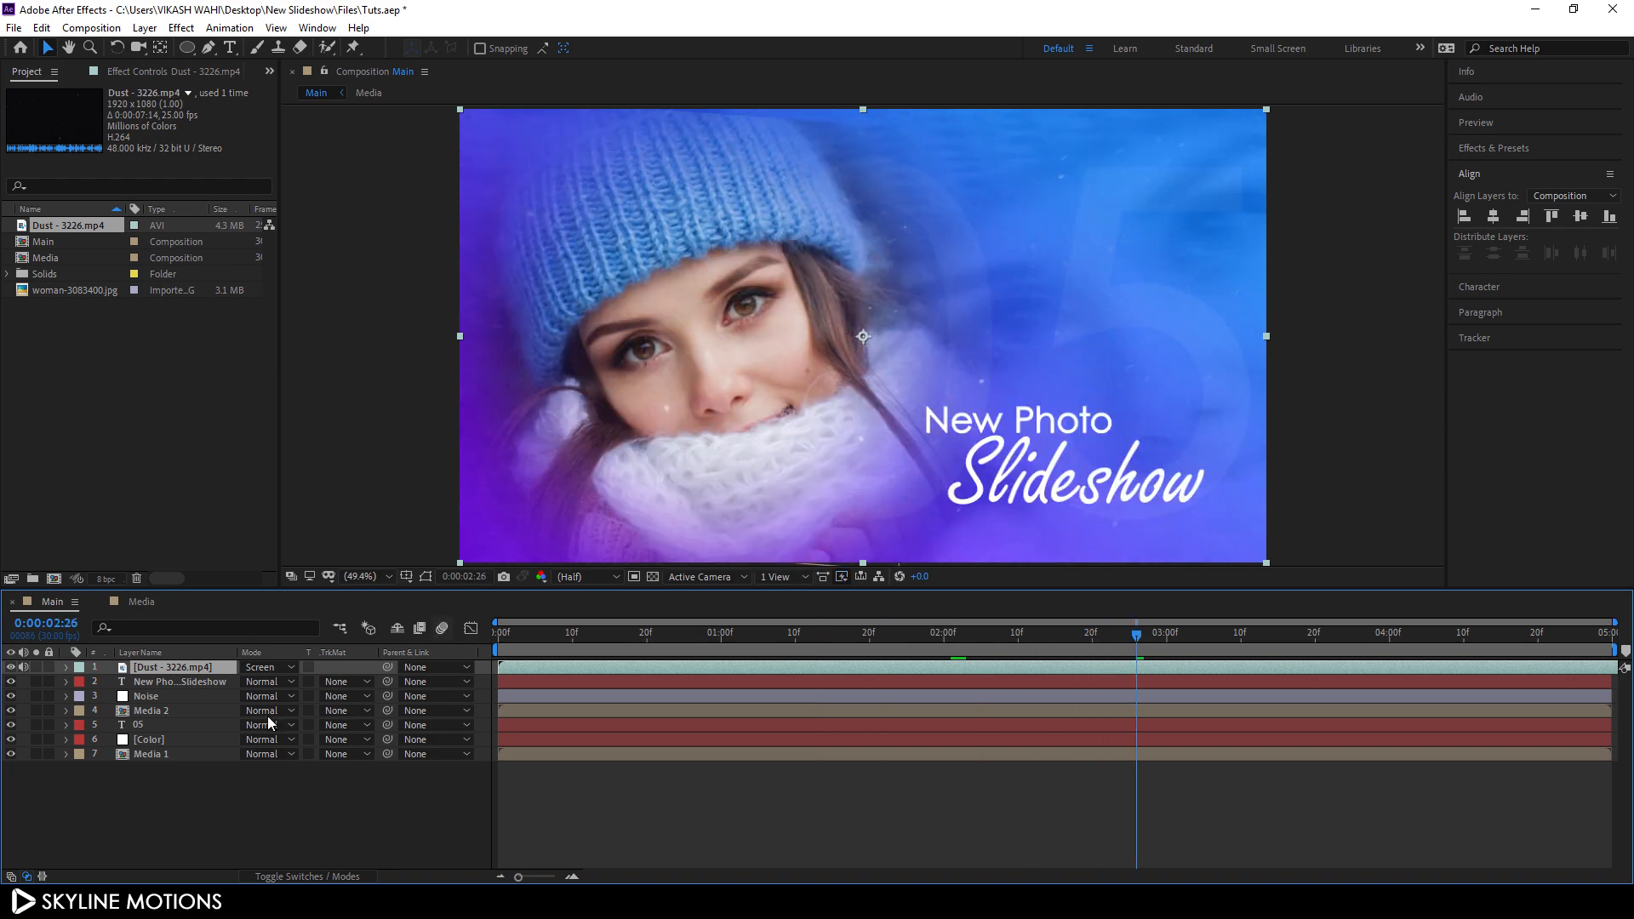
Step: Pre-compose all seven layers of the Main composition into a new composition named "Pre-Main"
left_click_drag(163, 775, 172, 662)
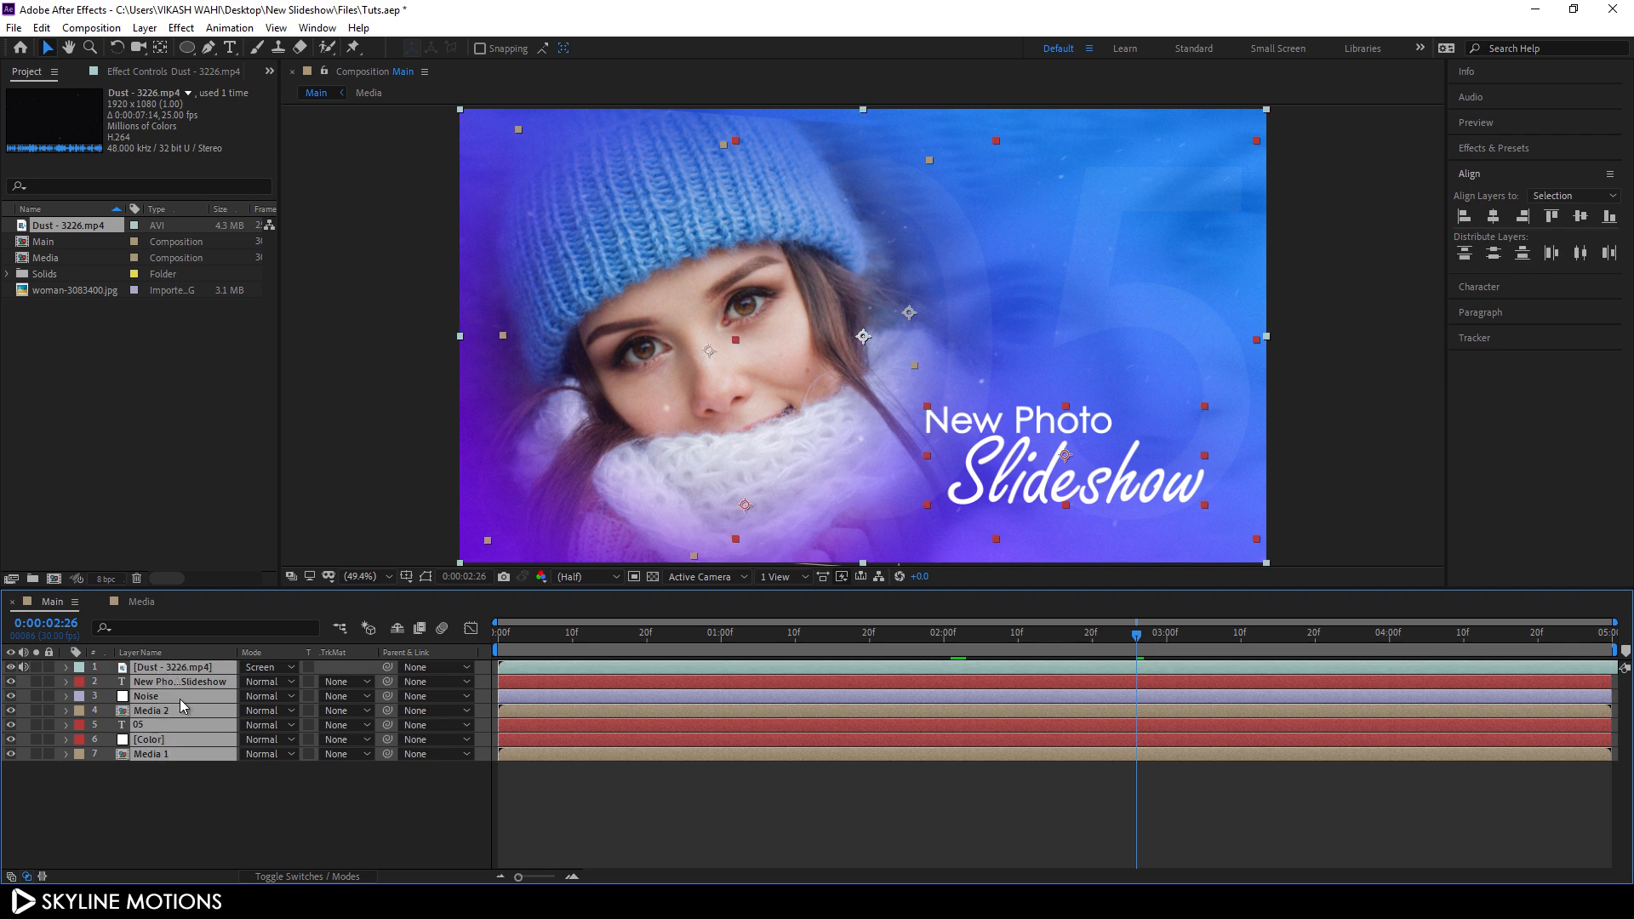
right_click(180, 698)
left_click(247, 625)
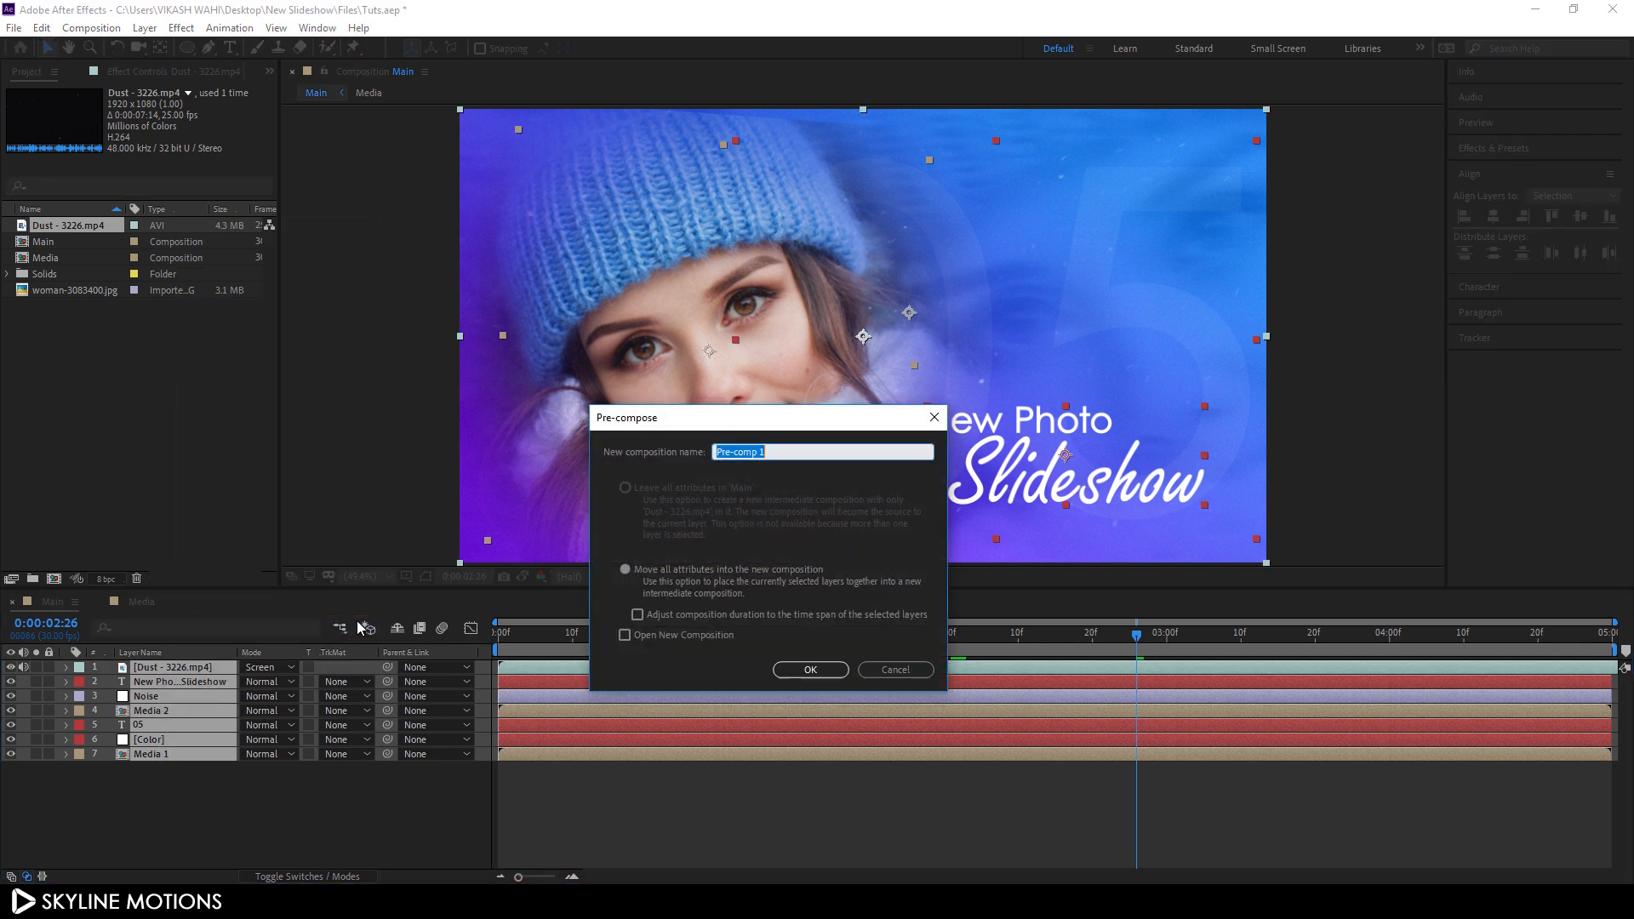
left_click(794, 452)
left_click_drag(800, 452, 735, 460)
type("Main")
left_click(824, 670)
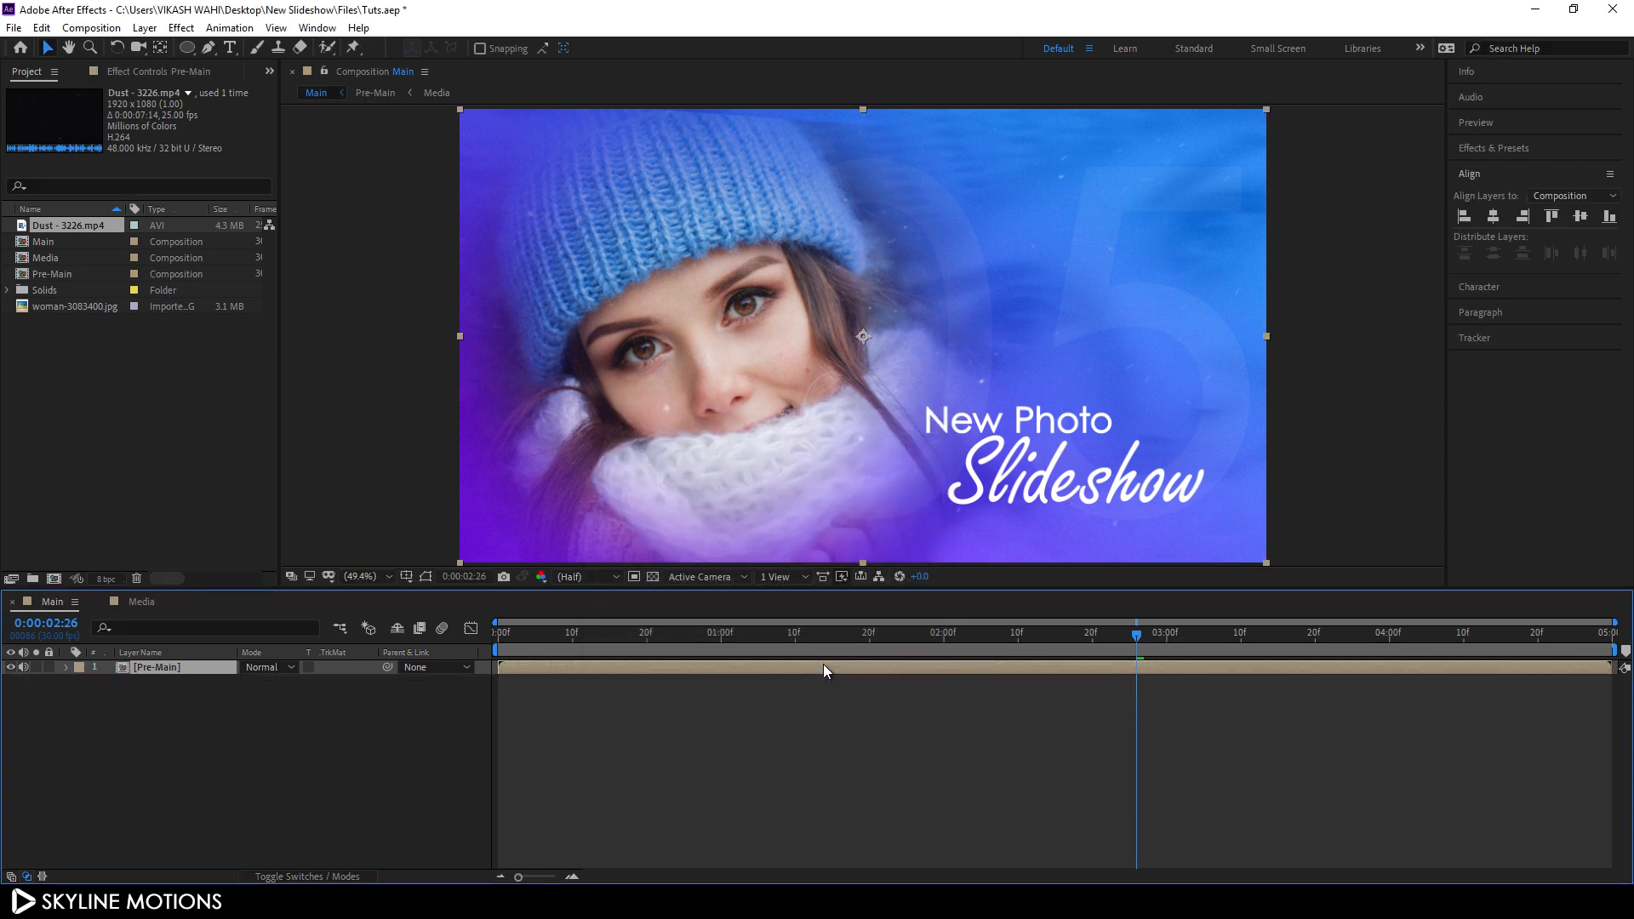
Step: Keyframe Pre-Main's Position at 0:00:01:00, and at 0:00:00:00 move the layer out of frame to the left, about -1066, 540
left_click_drag(737, 636, 722, 644)
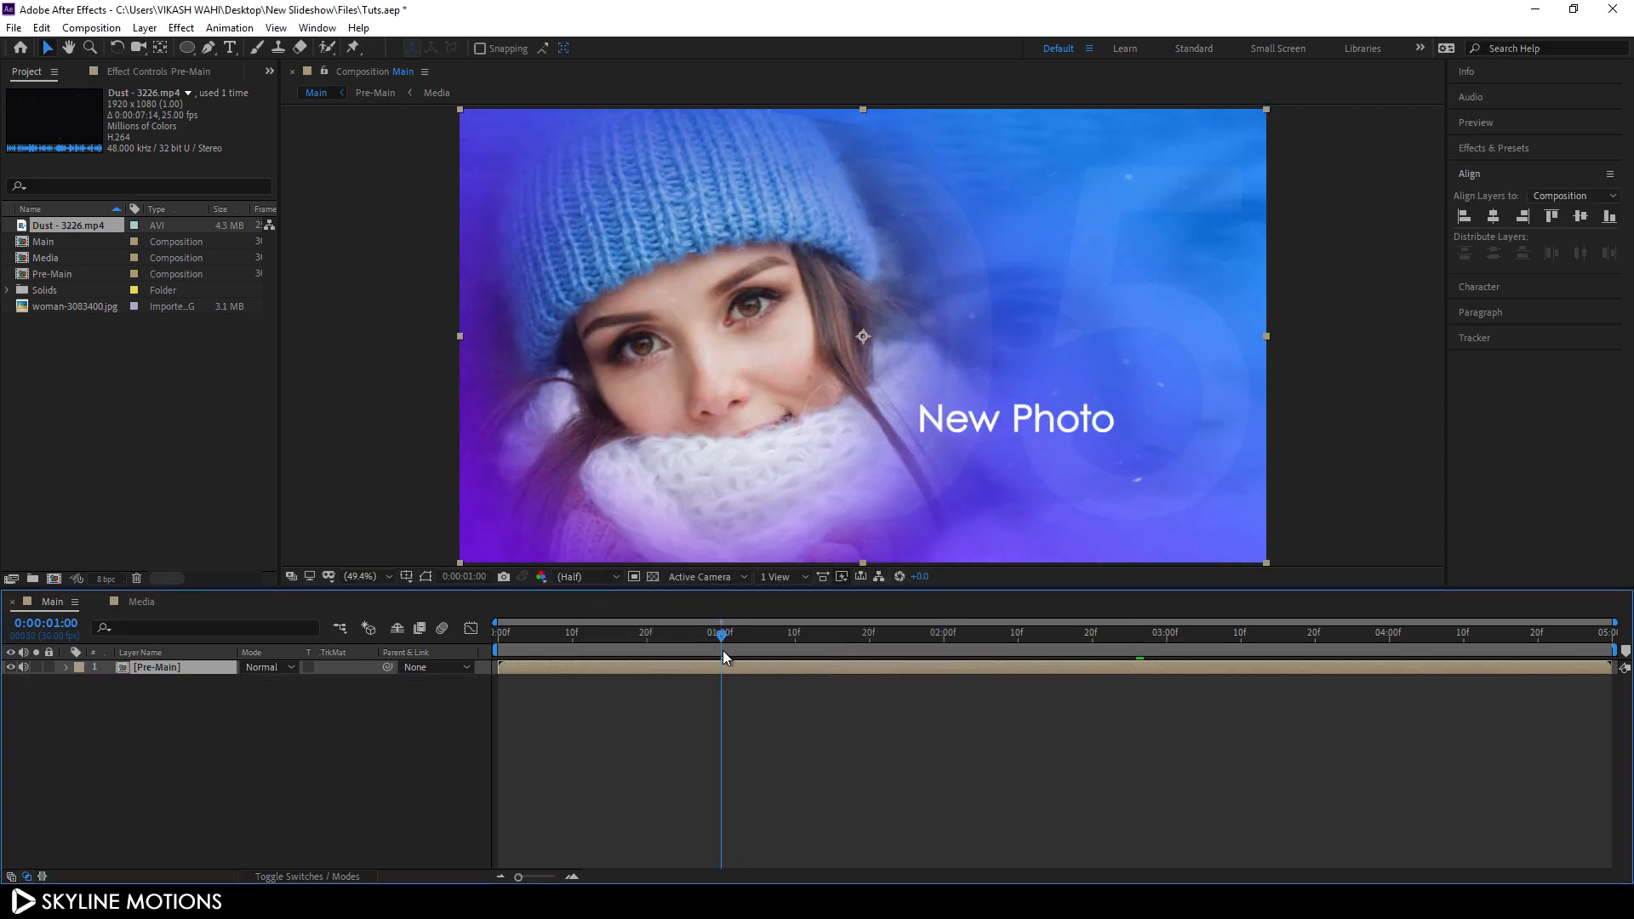
key("p")
left_click(109, 683)
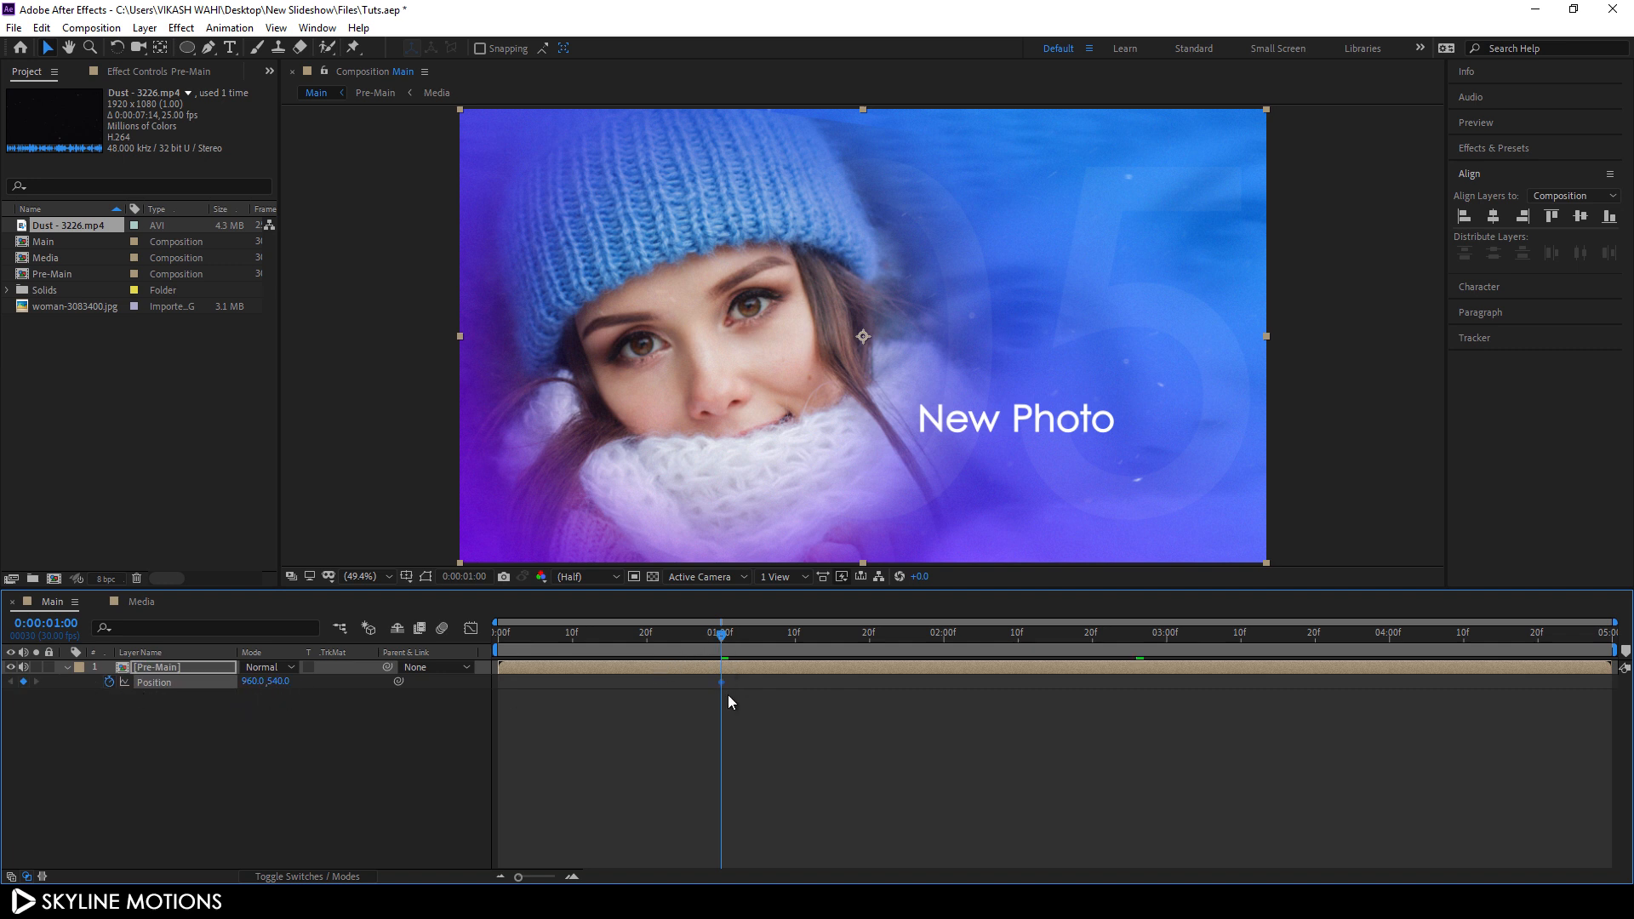
left_click_drag(707, 635, 474, 637)
left_click_drag(1097, 394, 272, 344)
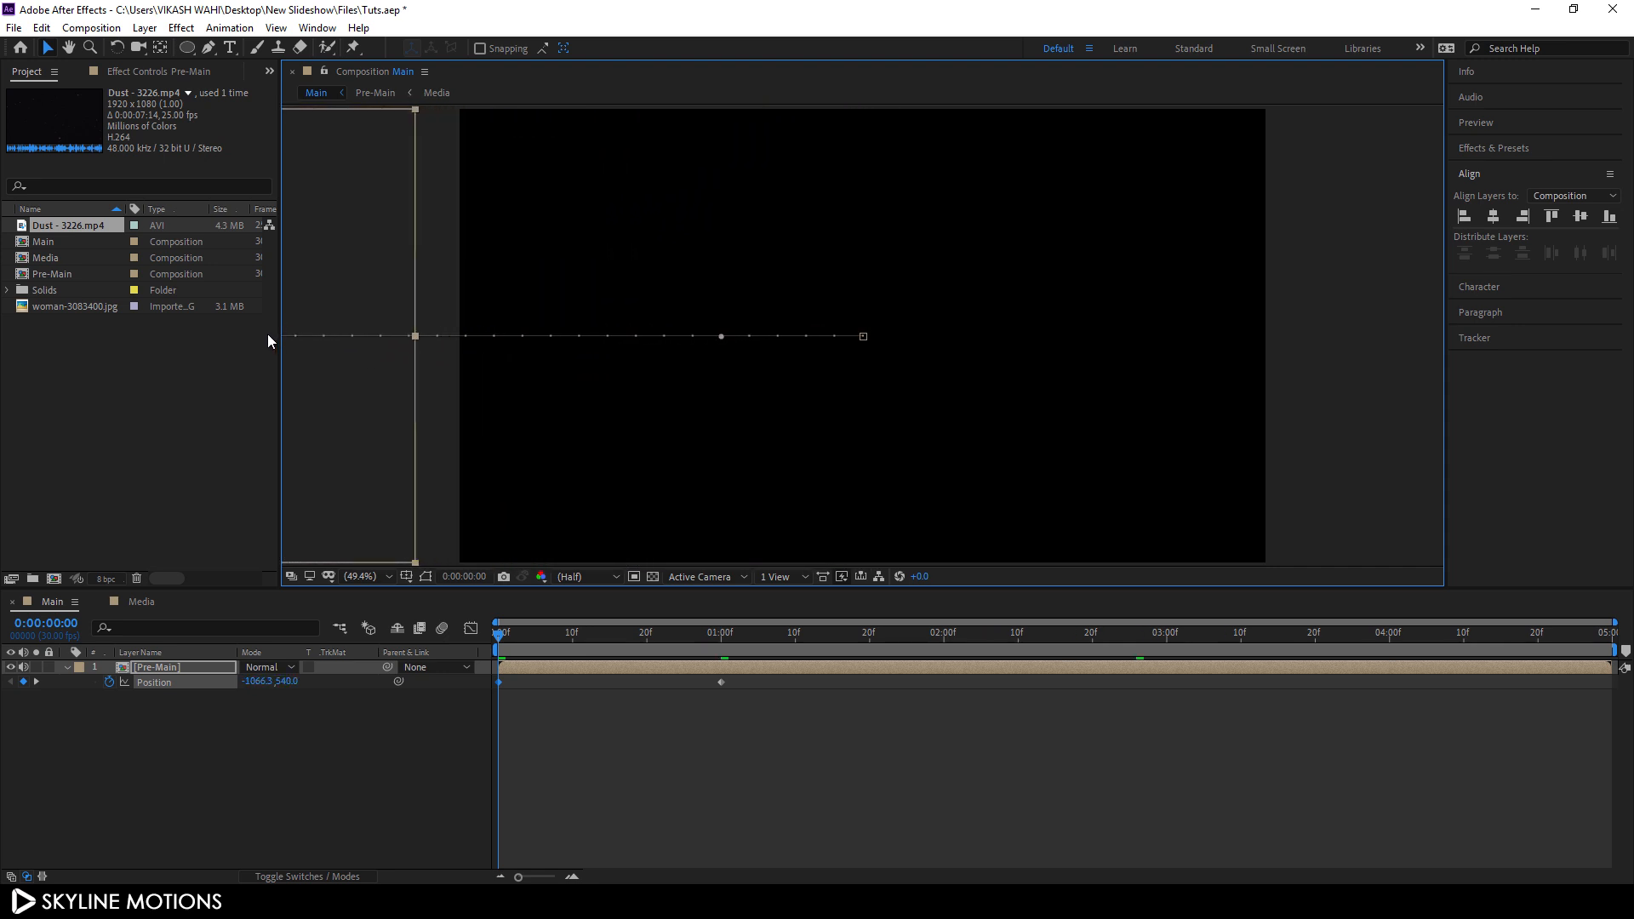
Step: Add a Position keyframe for Pre-Main at 0:00:04:00, and at 0:00:04:29 move it out of frame to the right, about 2974, 540
left_click(528, 634)
left_click_drag(529, 634, 1056, 676)
left_click_drag(1171, 691, 1391, 690)
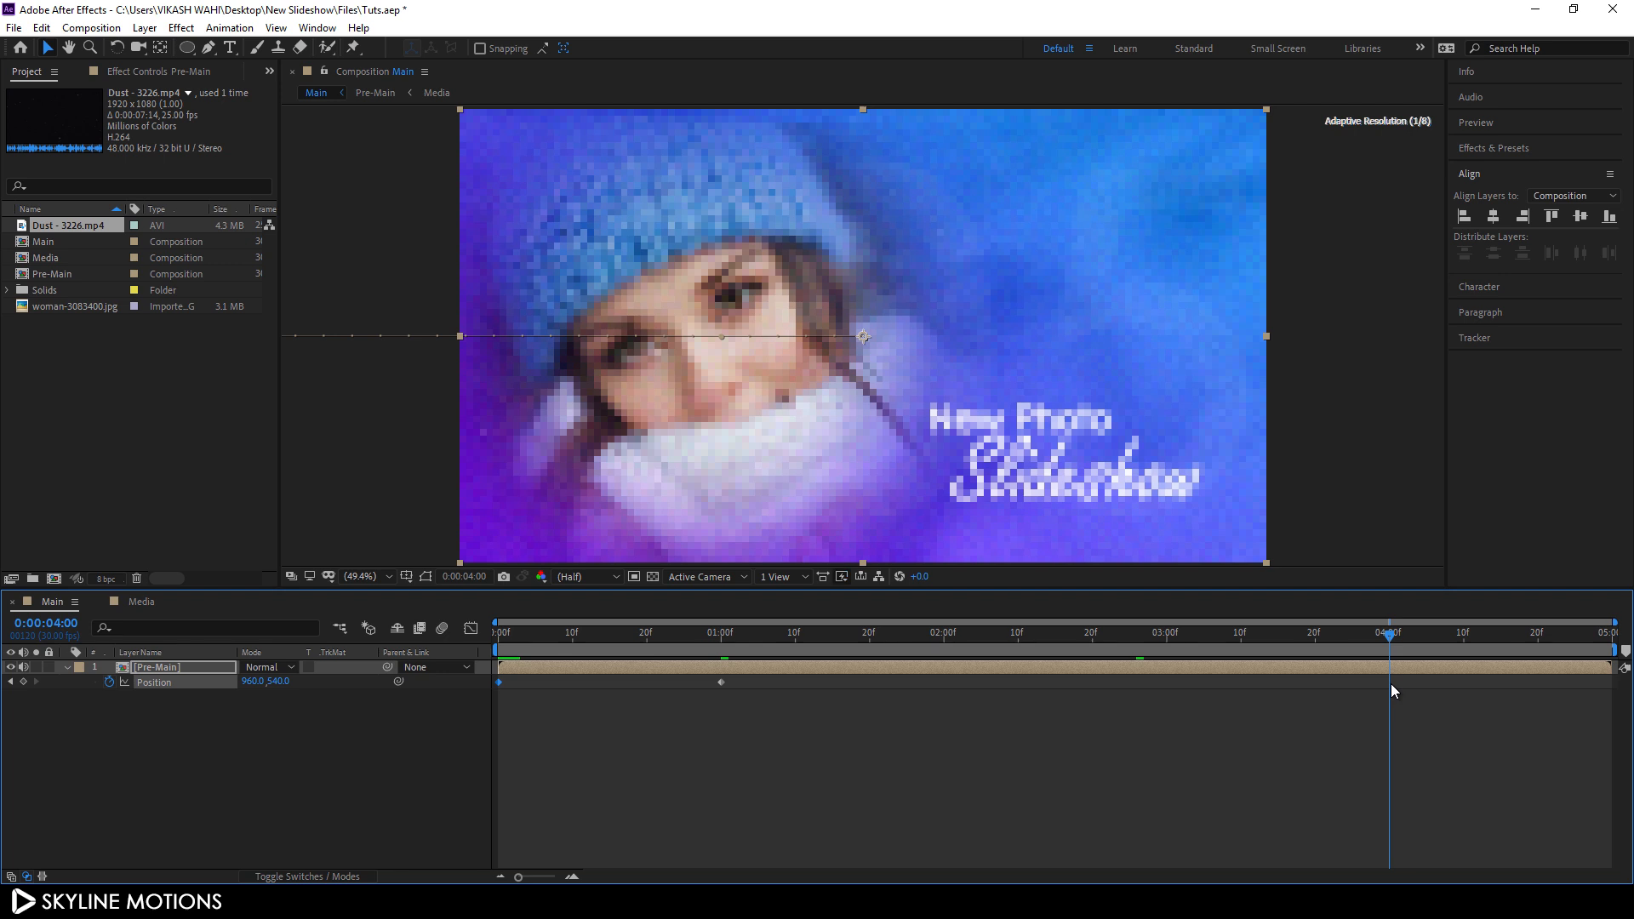
left_click(23, 682)
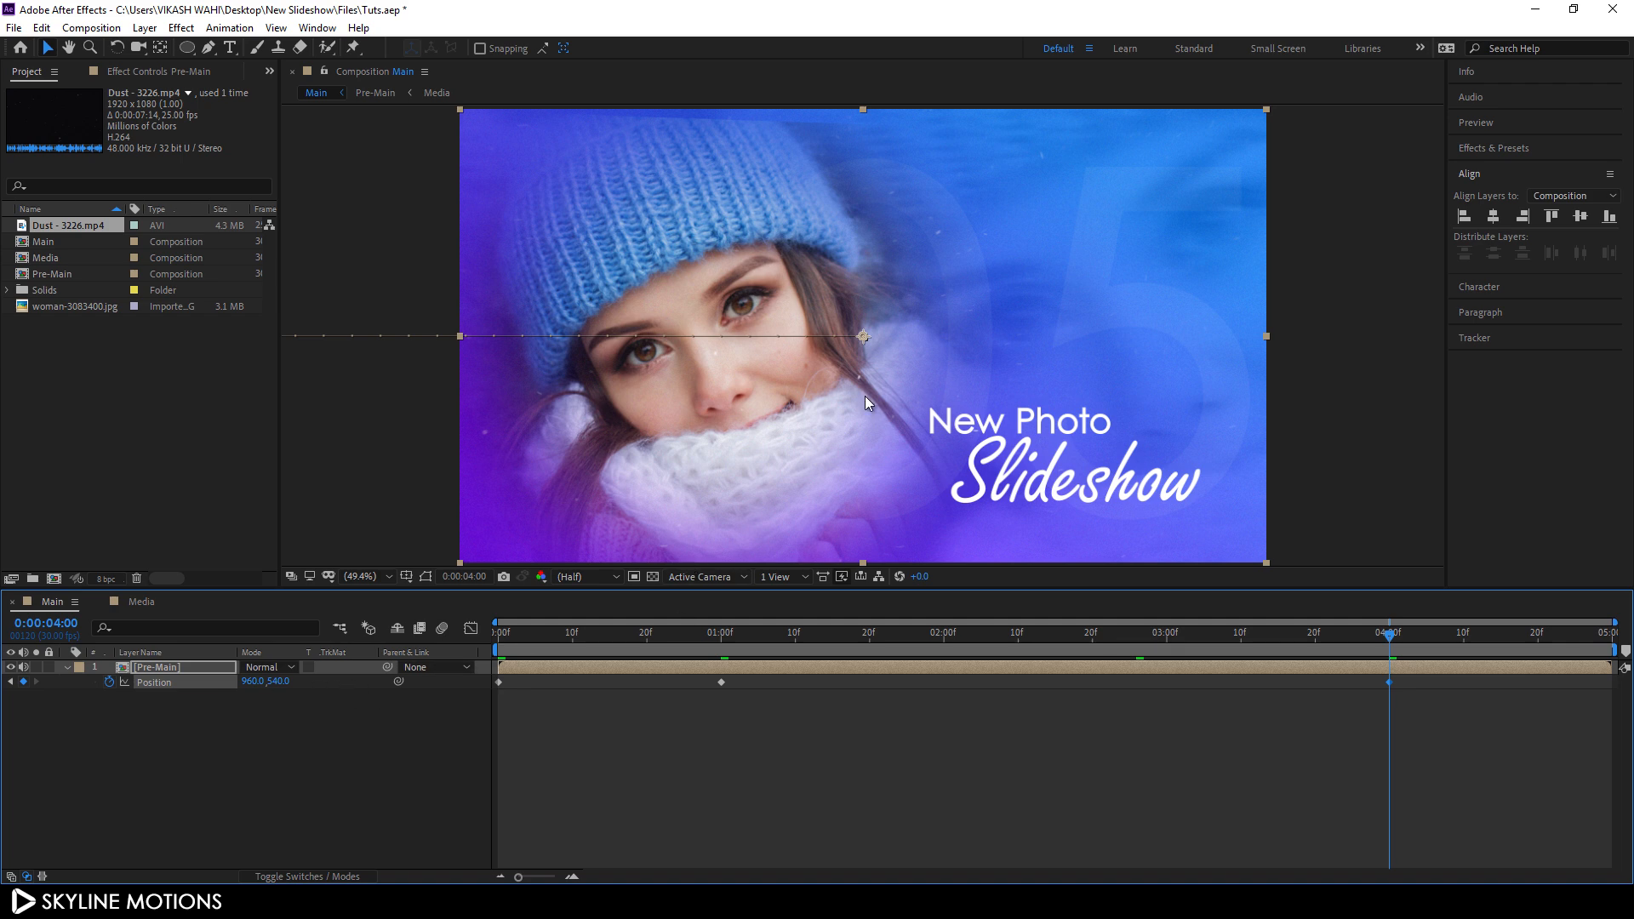
left_click_drag(1541, 635, 1610, 637)
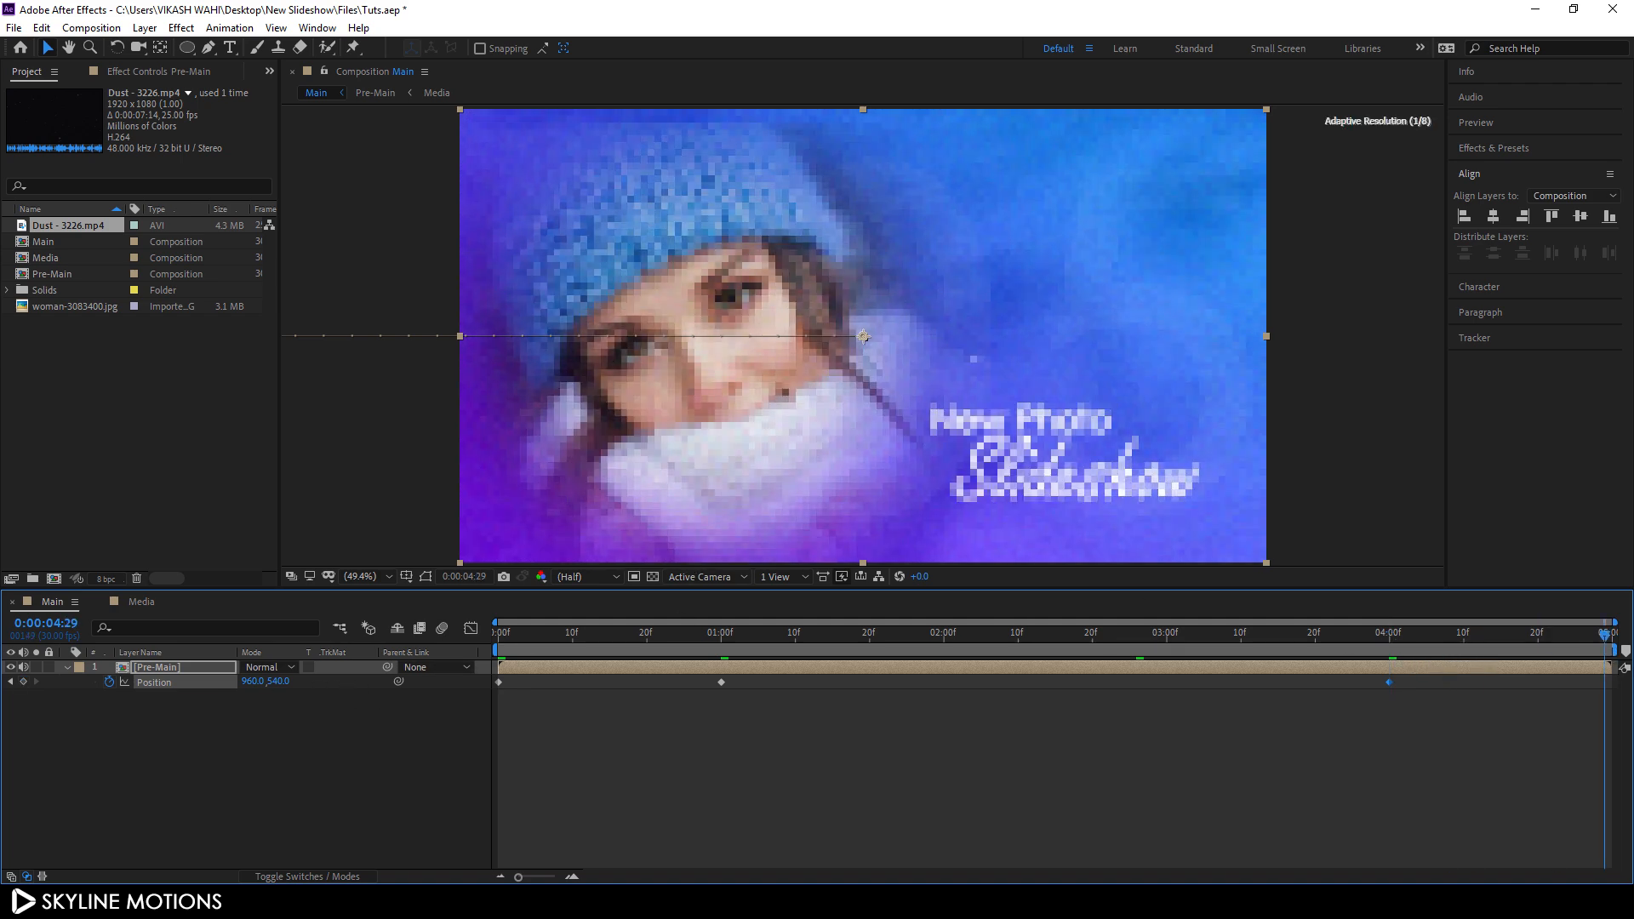
left_click_drag(576, 380, 1484, 433)
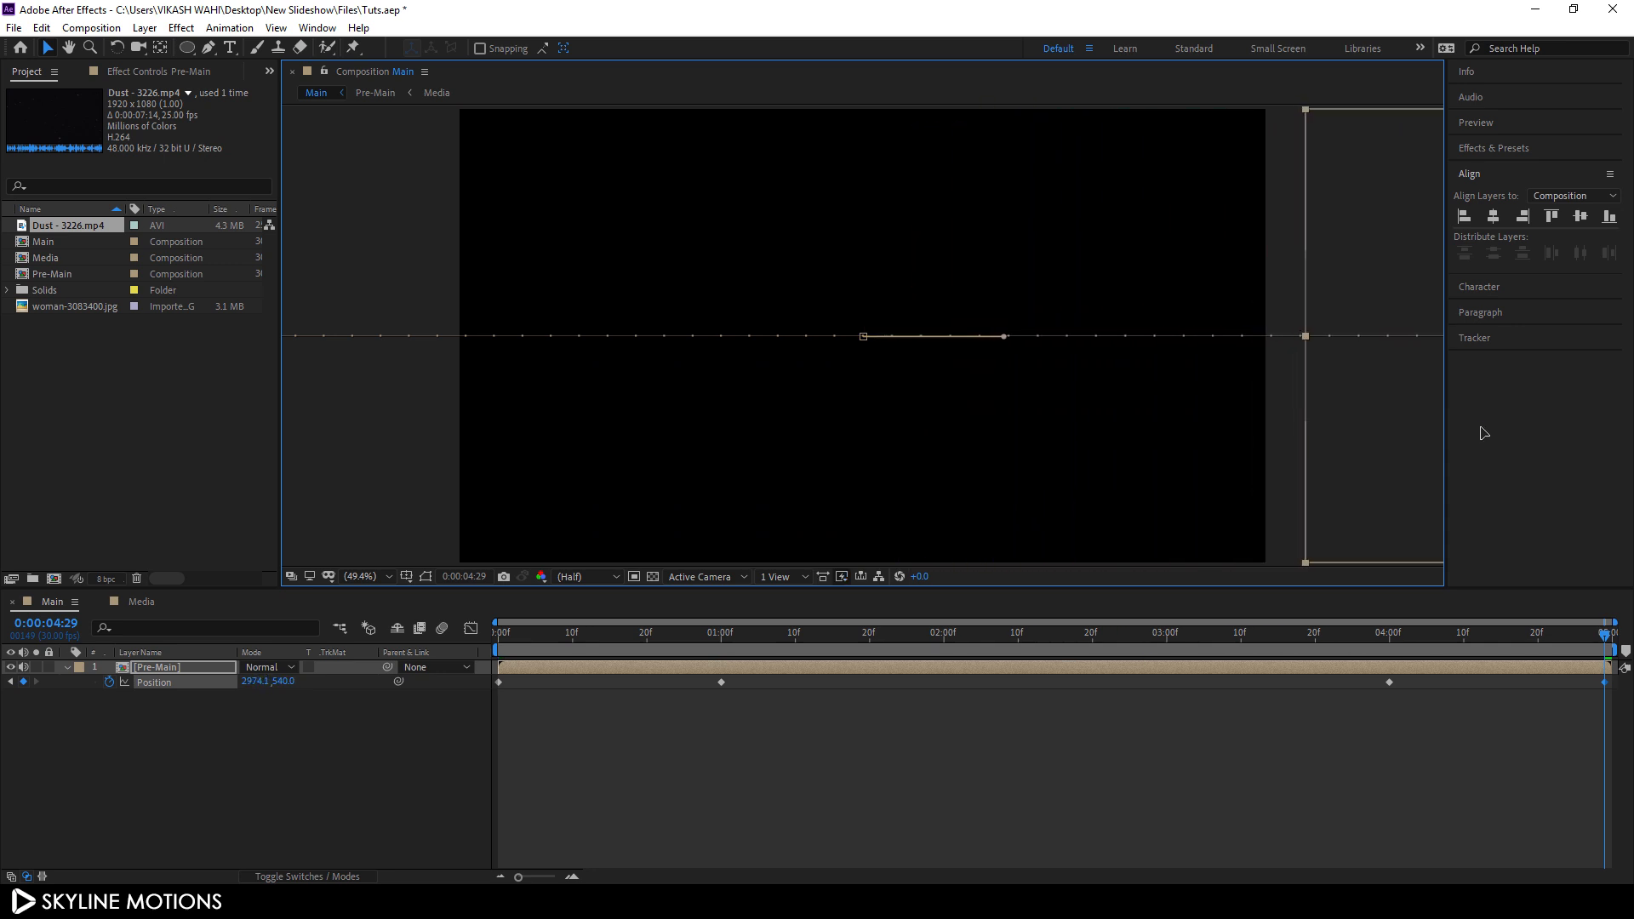
Step: Apply Easy Ease to all four Position keyframes of Pre-Main and display their speed graph
left_click_drag(1423, 640, 981, 658)
left_click_drag(1424, 684, 492, 715)
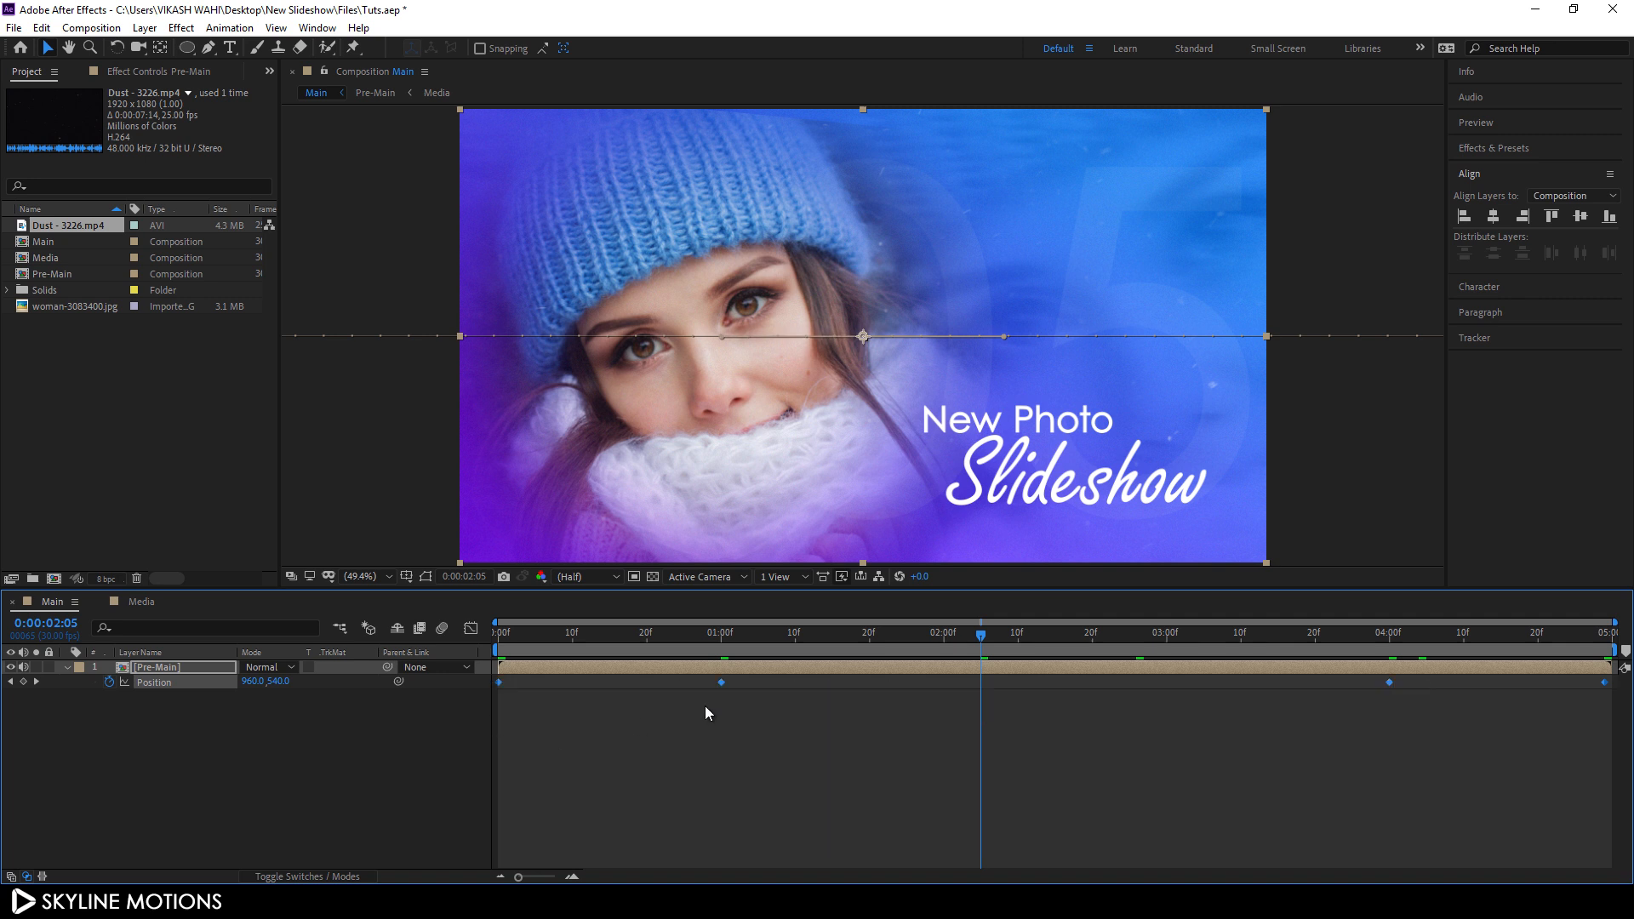
left_click(470, 630)
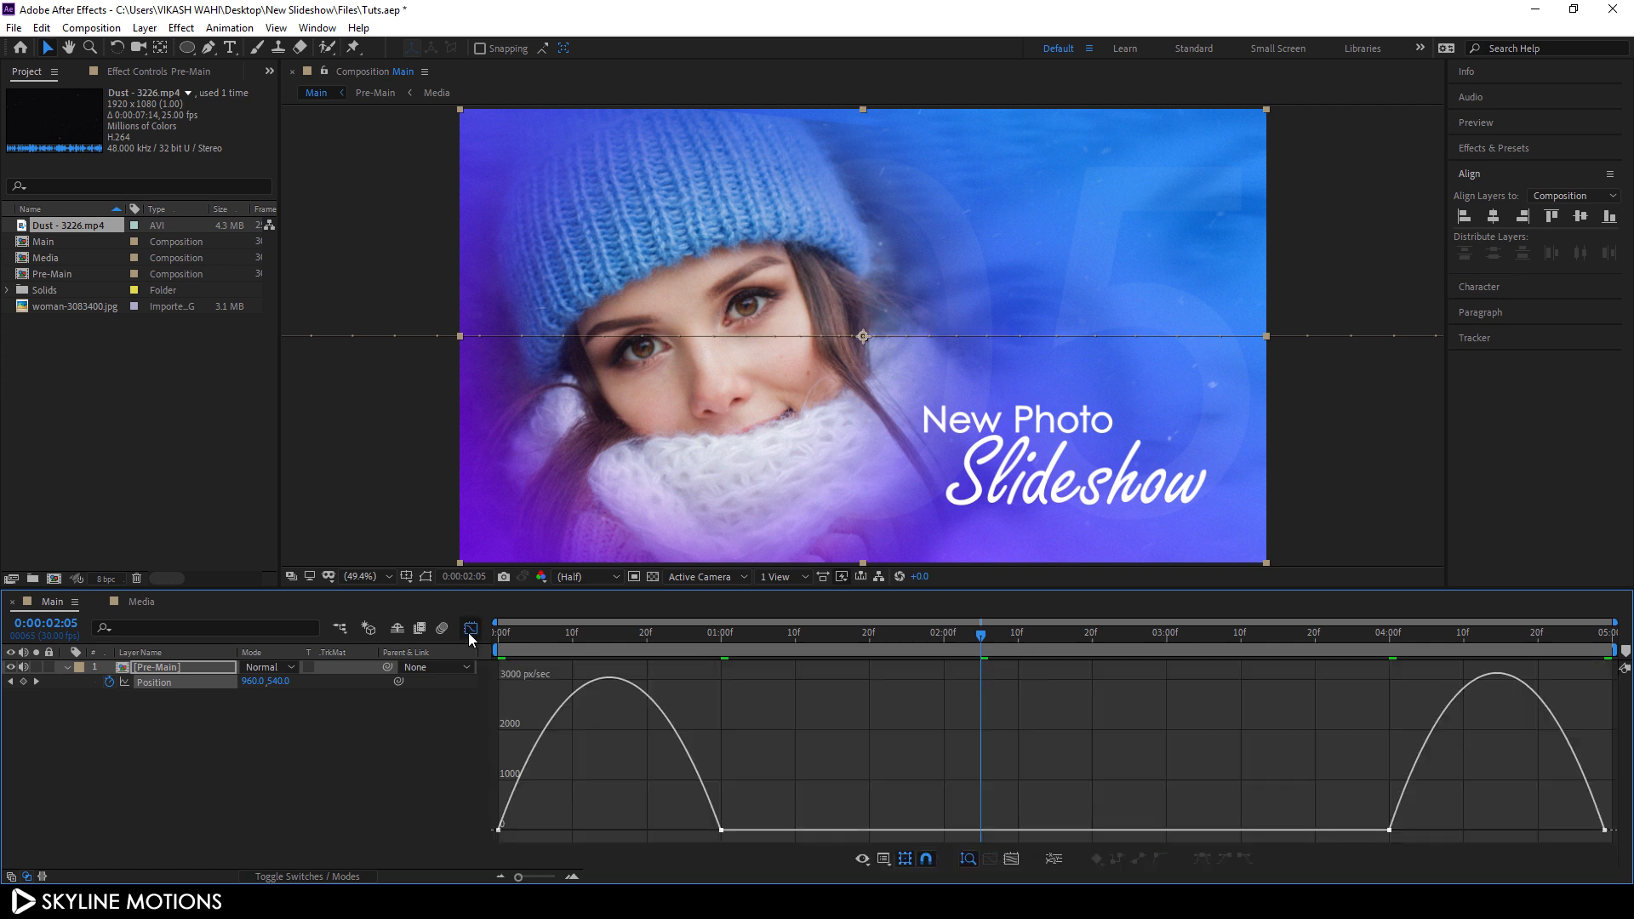
right_click(818, 763)
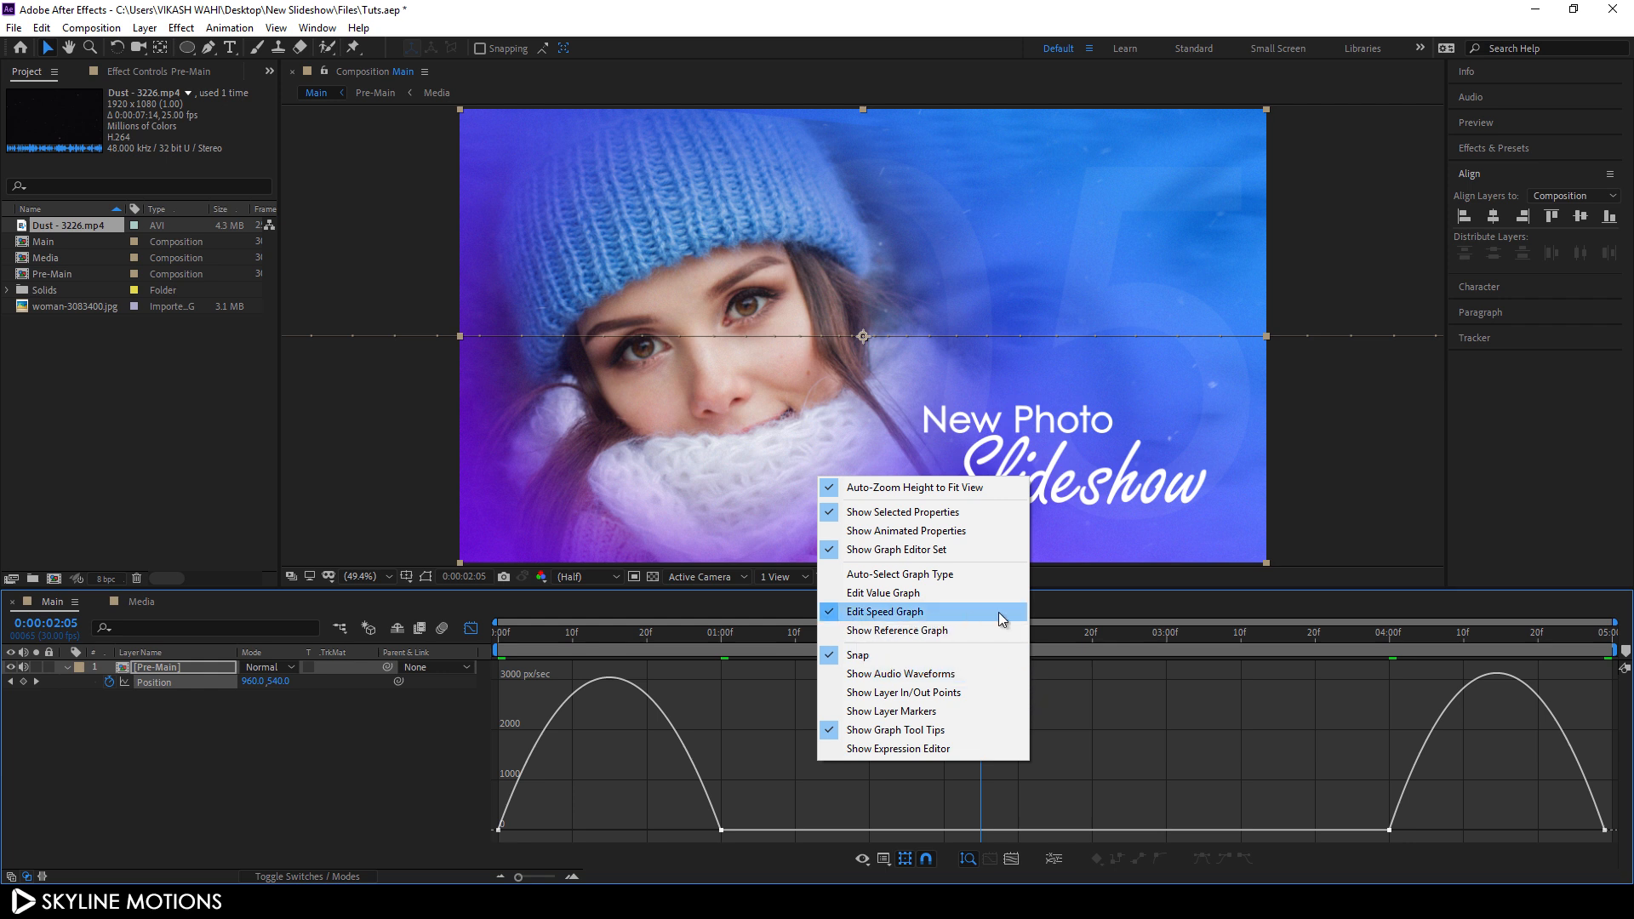
Step: Reshape the Position speed curve so it peaks sharply at the first keyframe and at the last keyframe, and close the graph
left_click_drag(752, 810, 482, 831)
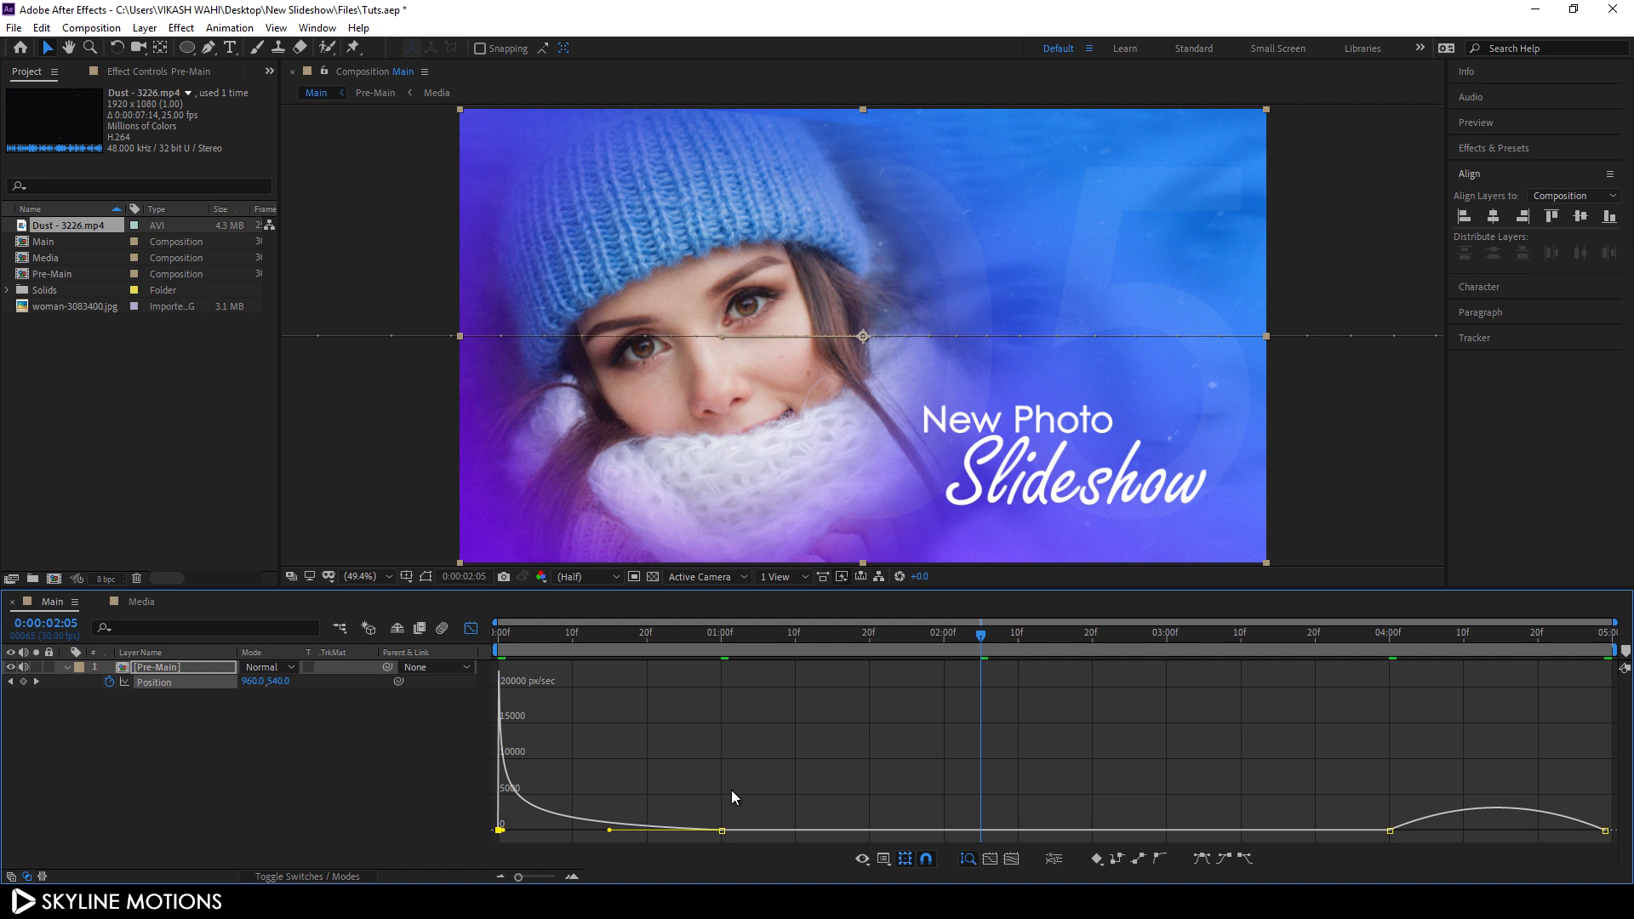
left_click_drag(1352, 810, 1594, 831)
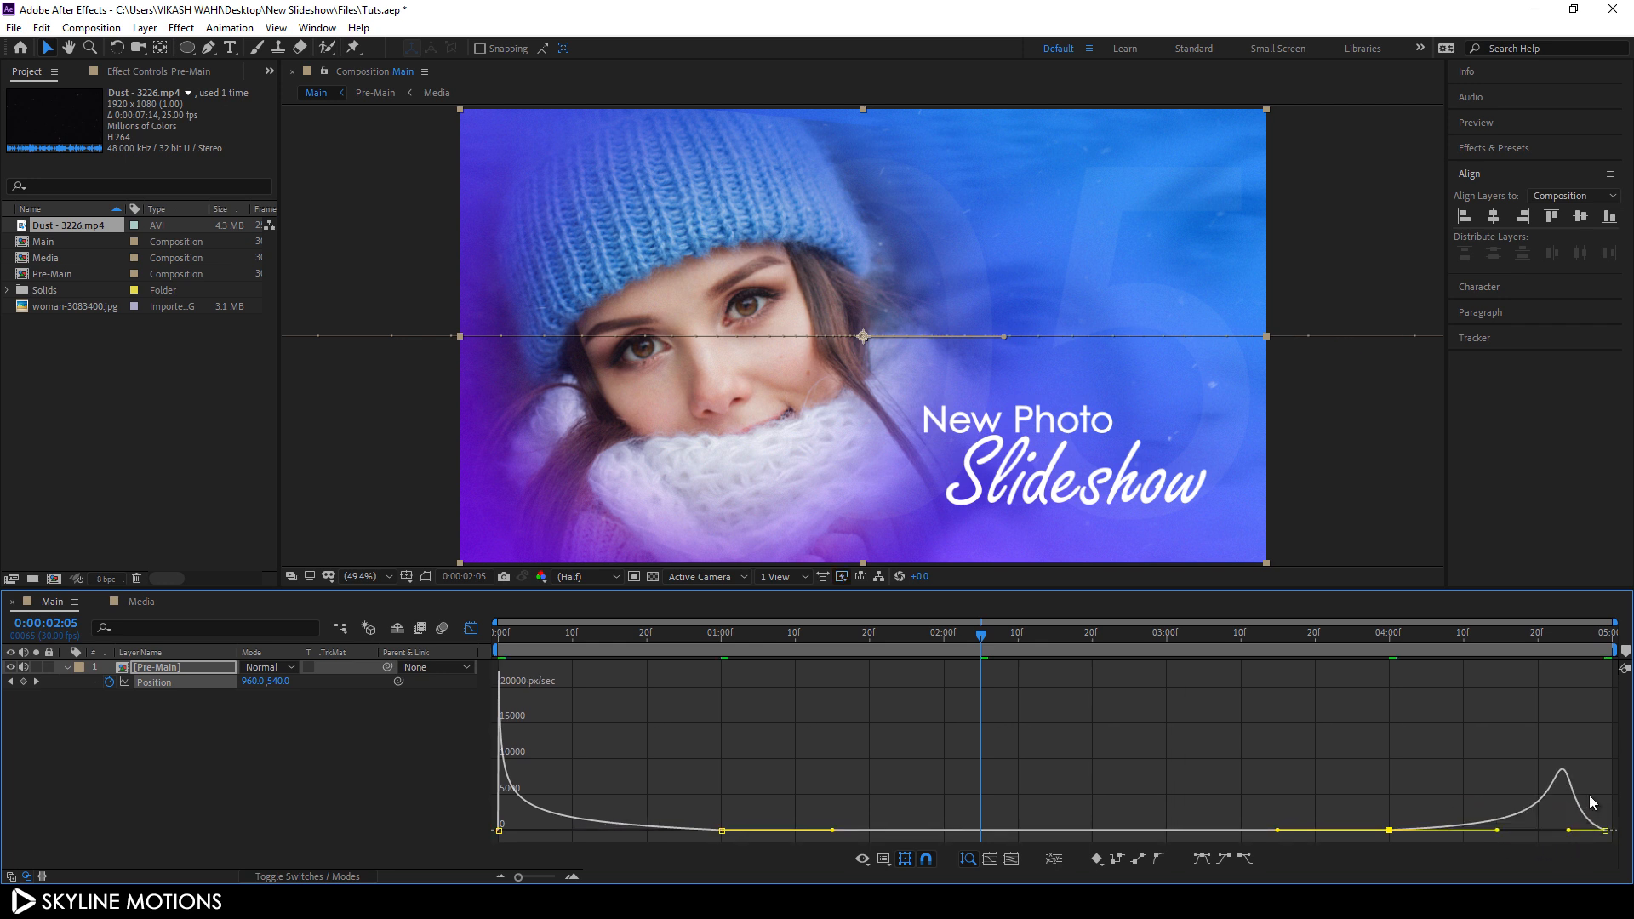
left_click(1604, 830)
left_click_drag(1571, 837, 1600, 831)
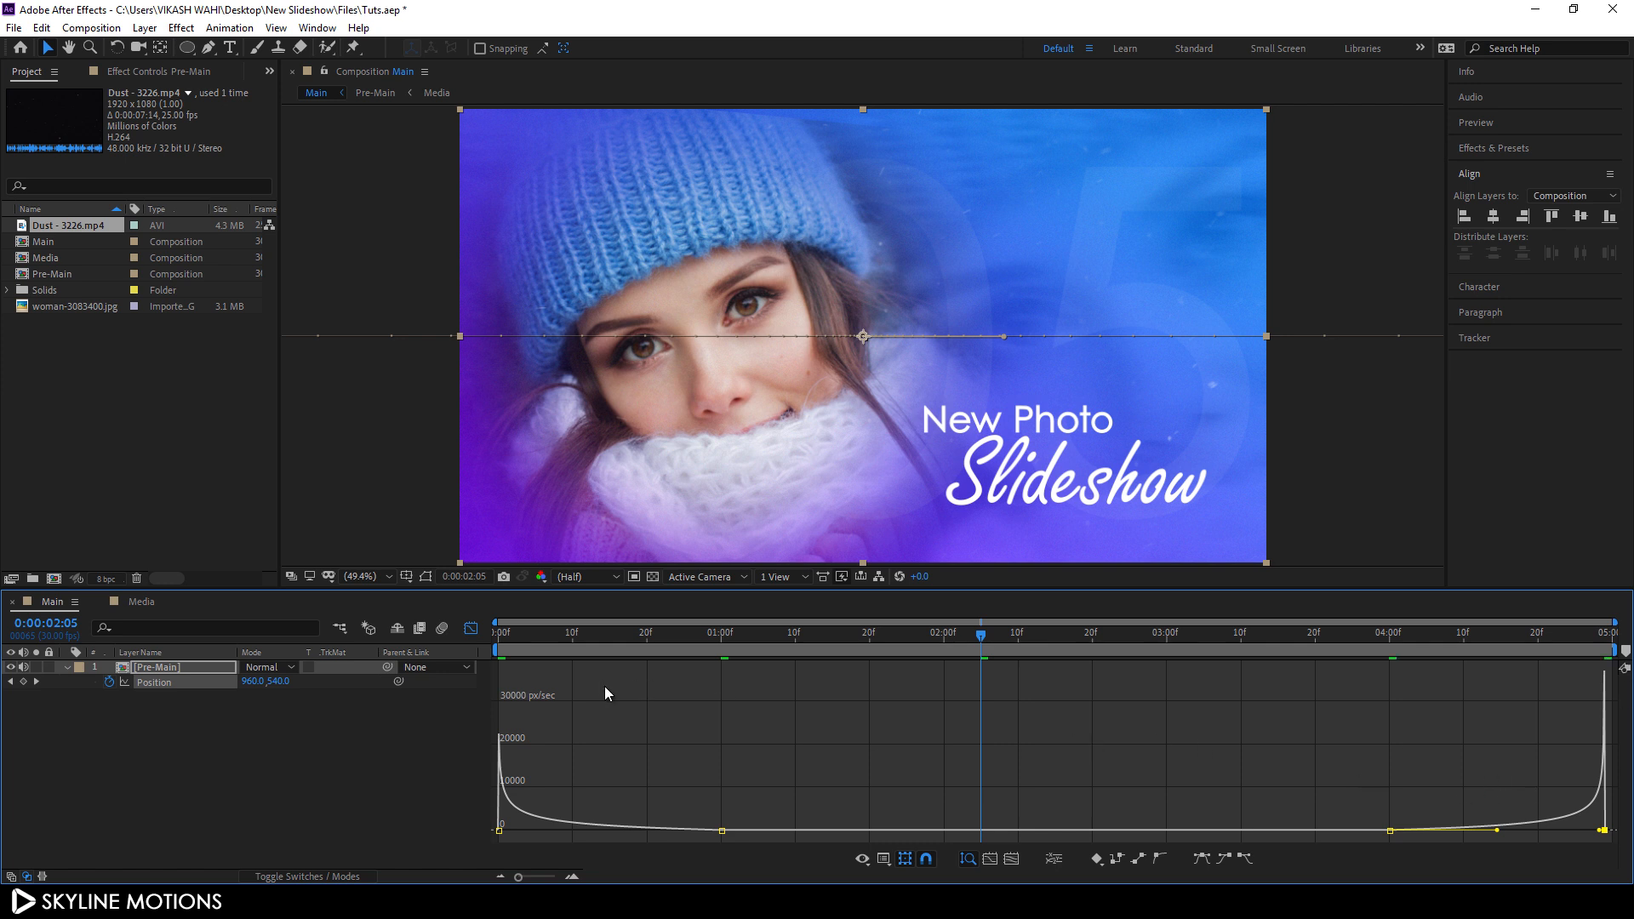
left_click(473, 630)
Step: Save the project and preview the Main composition from 0:00:00:00
key("ctrl+s")
left_click_drag(592, 637, 472, 631)
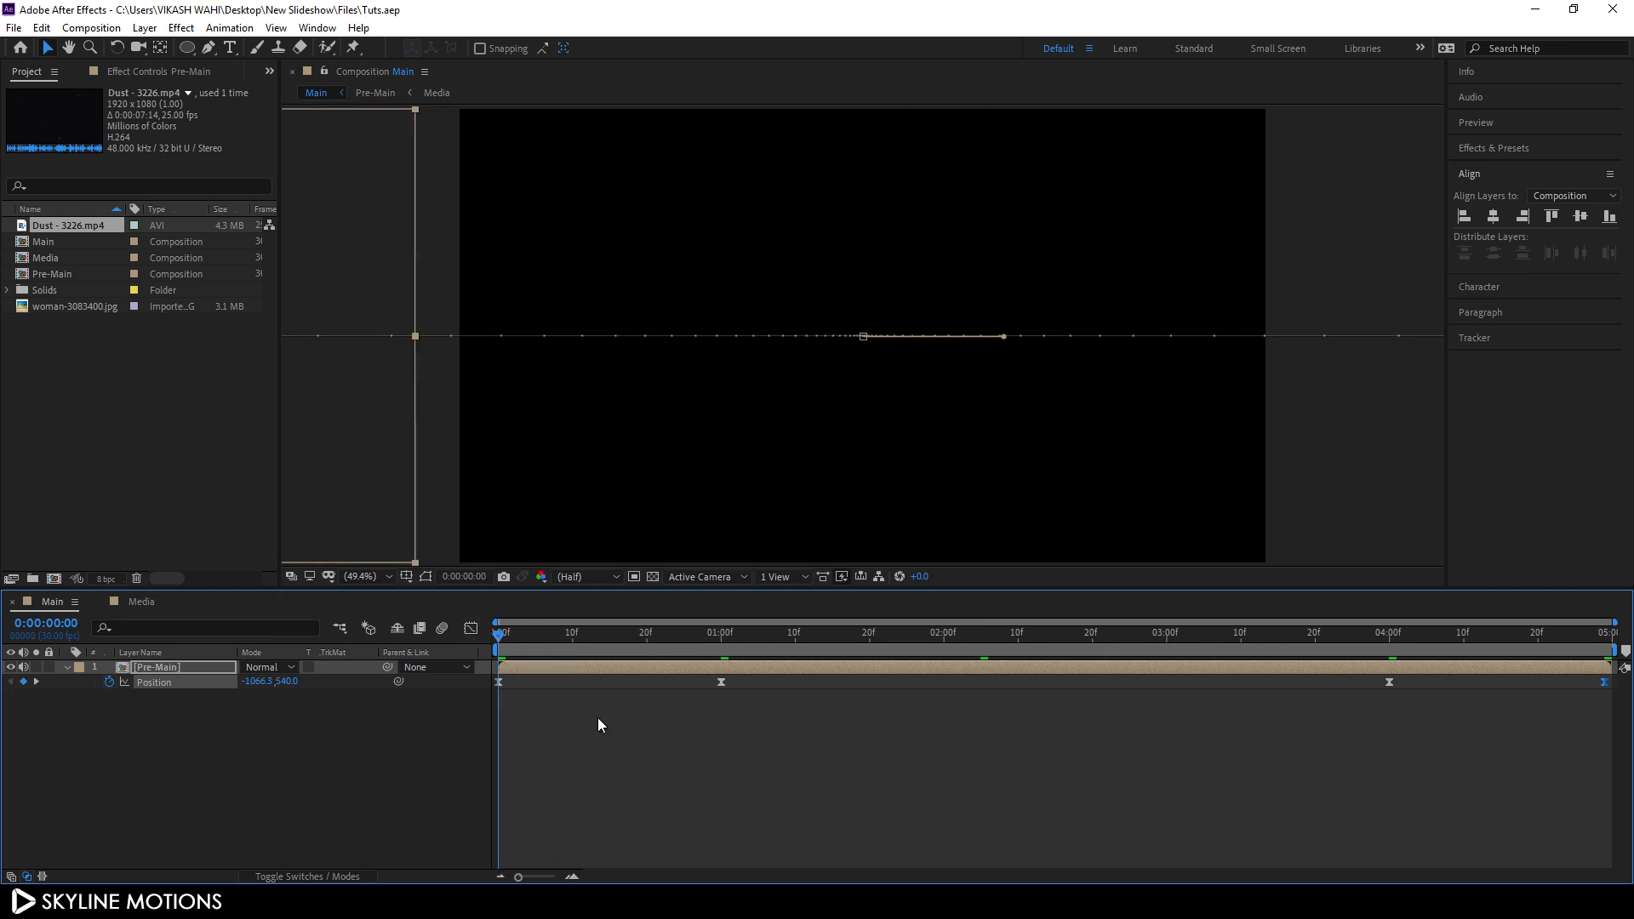
key("space")
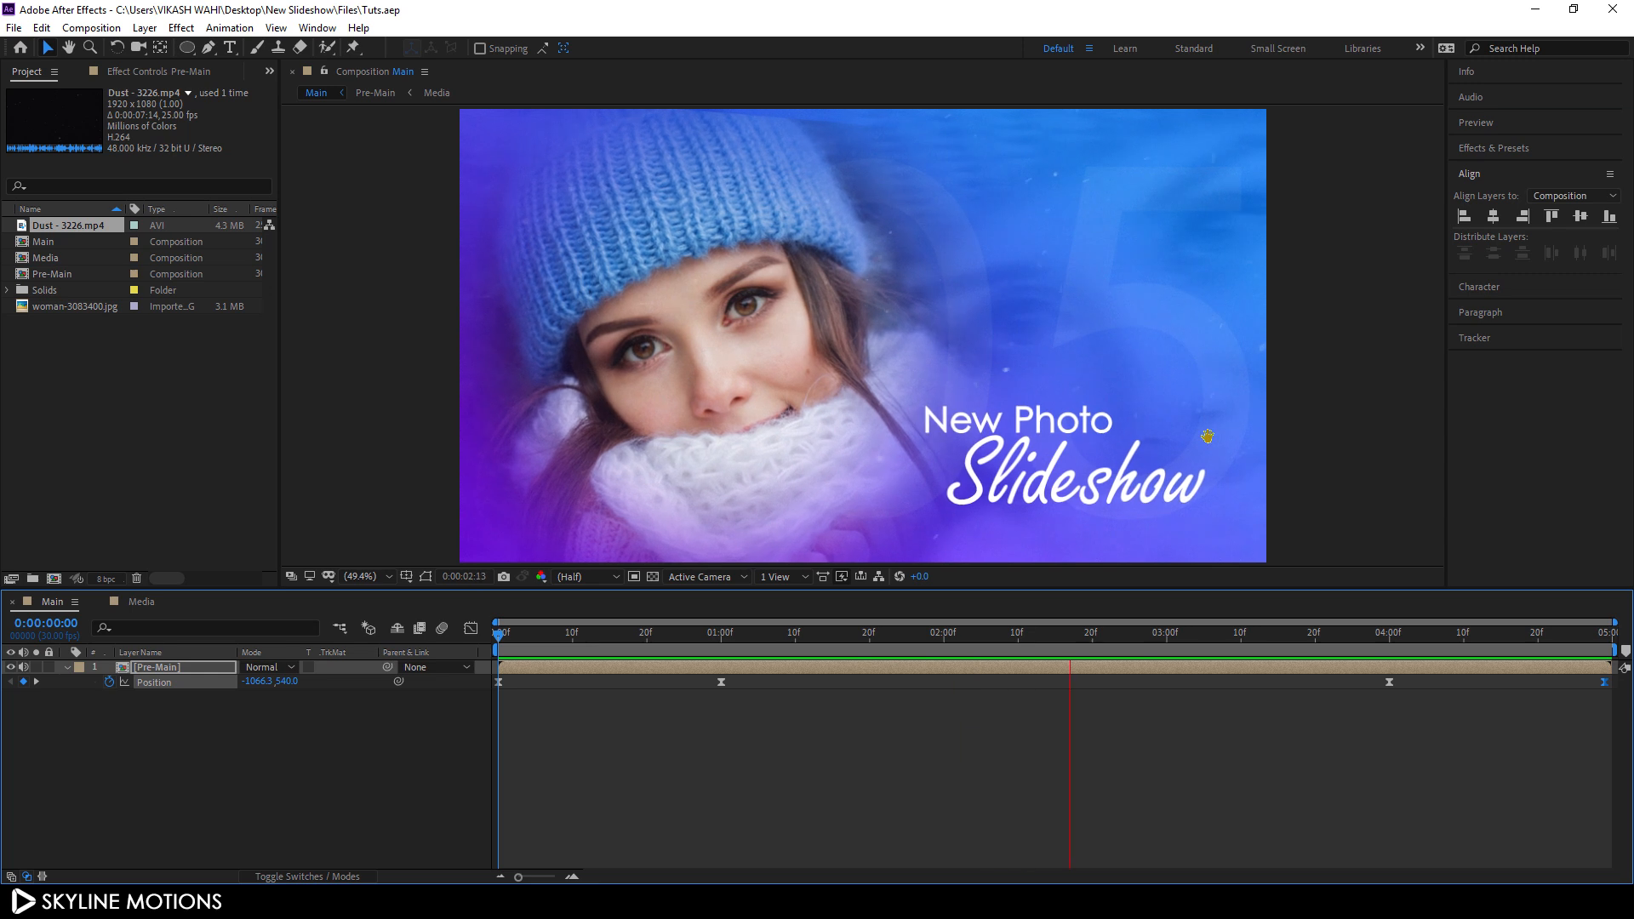
key("space")
Step: At 0:00:00:10, find the Motion Tile effect and apply it to the Pre-Main layer
left_click_drag(963, 640, 575, 664)
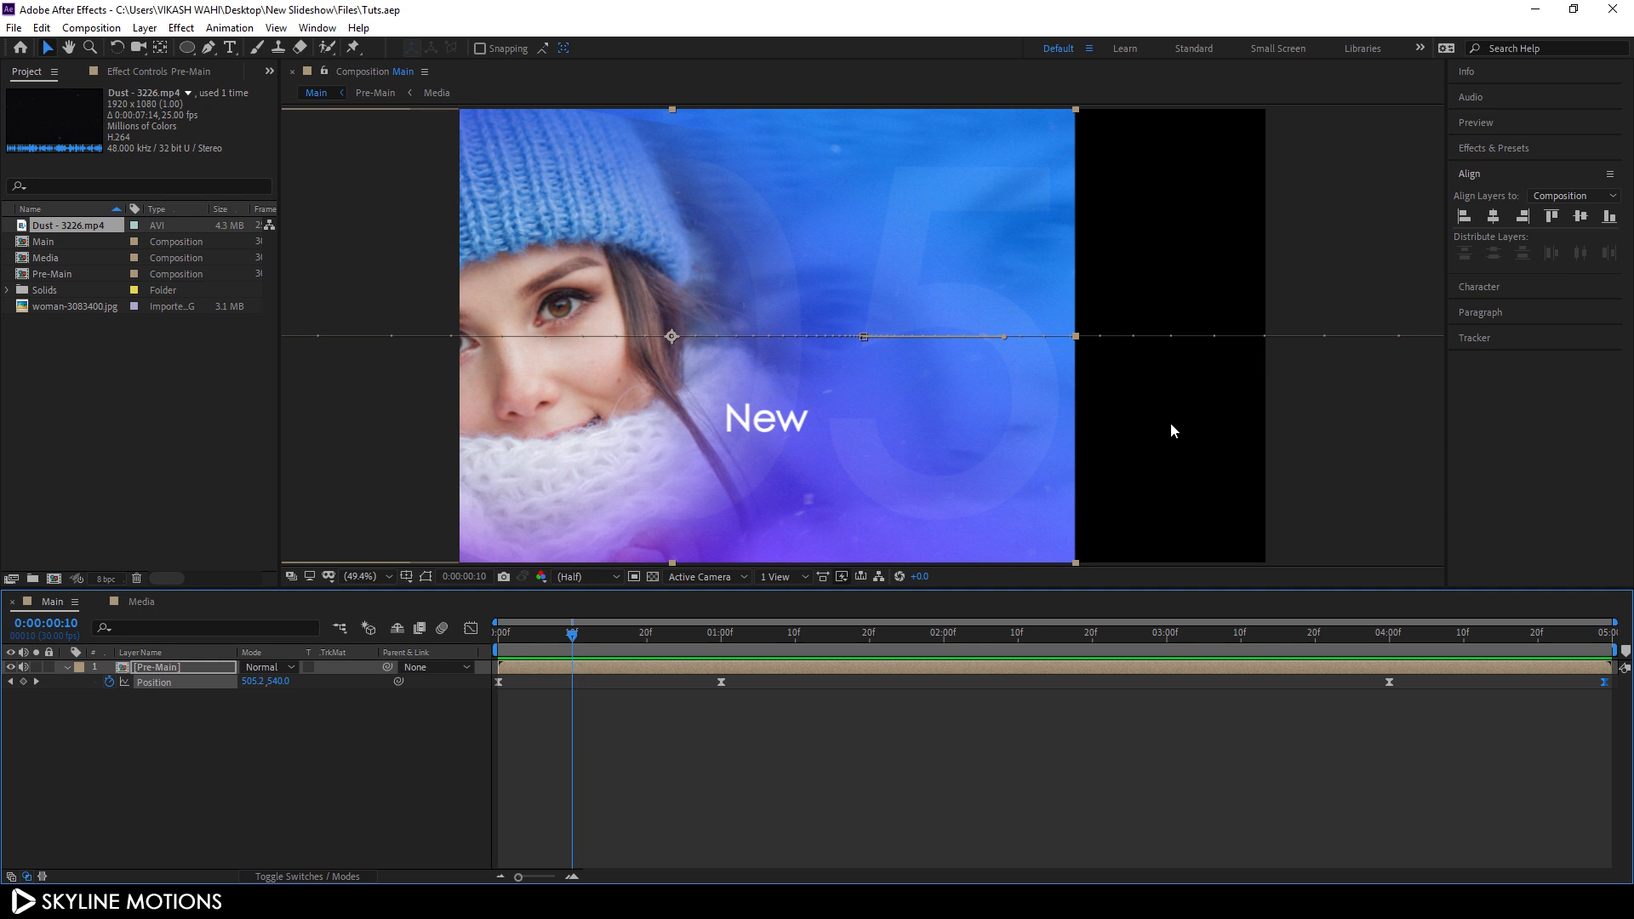
left_click(177, 669)
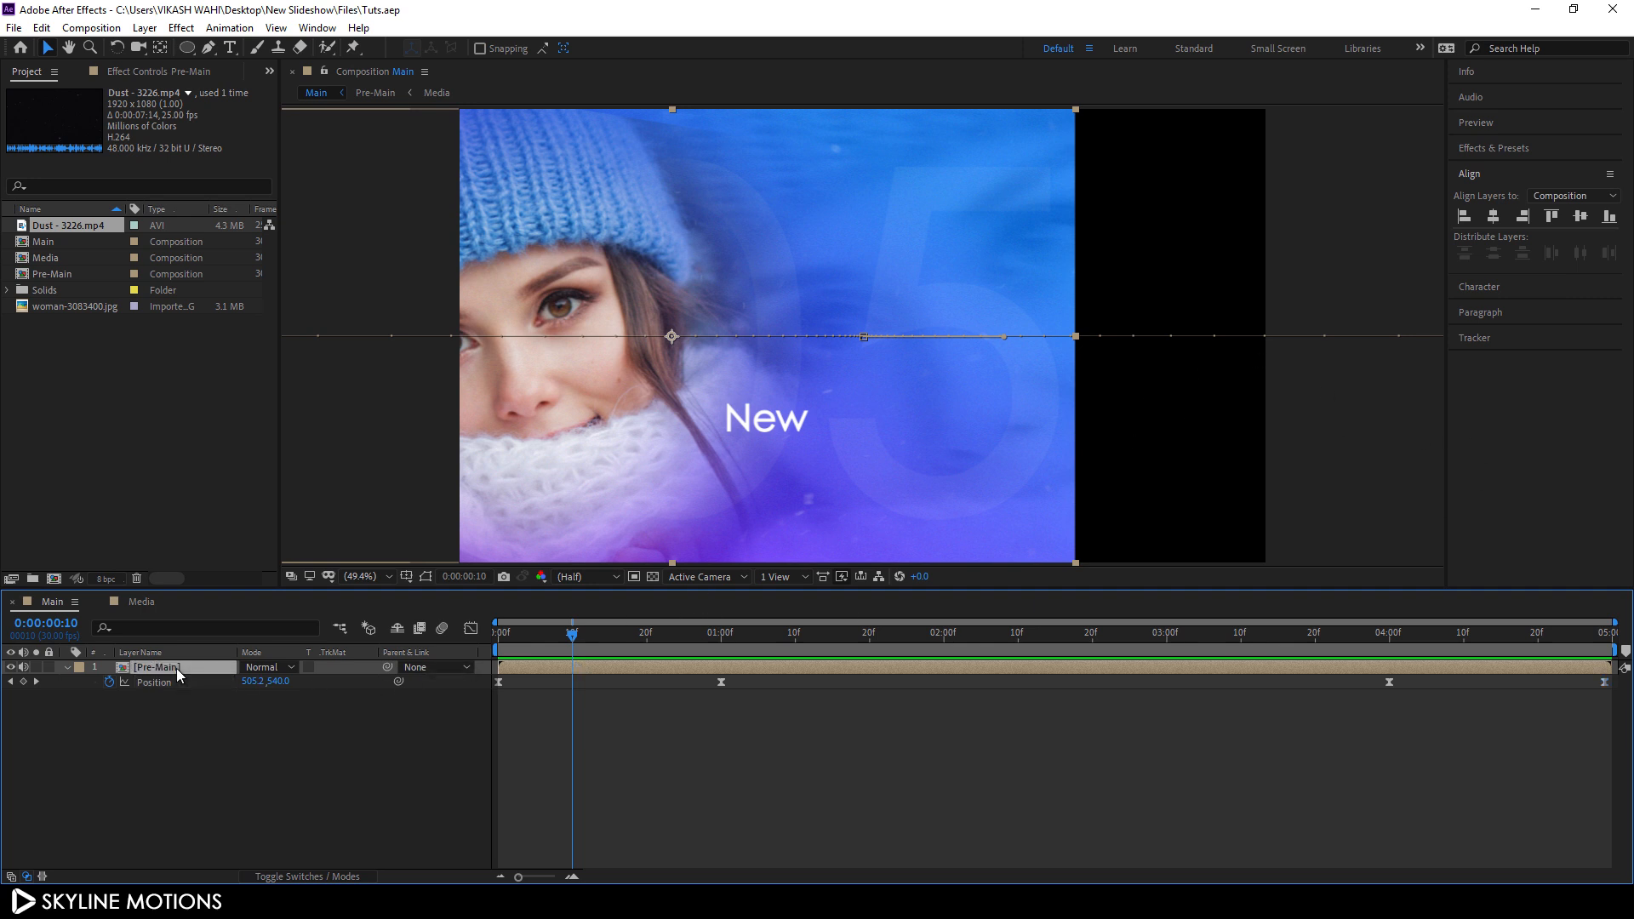
left_click(67, 667)
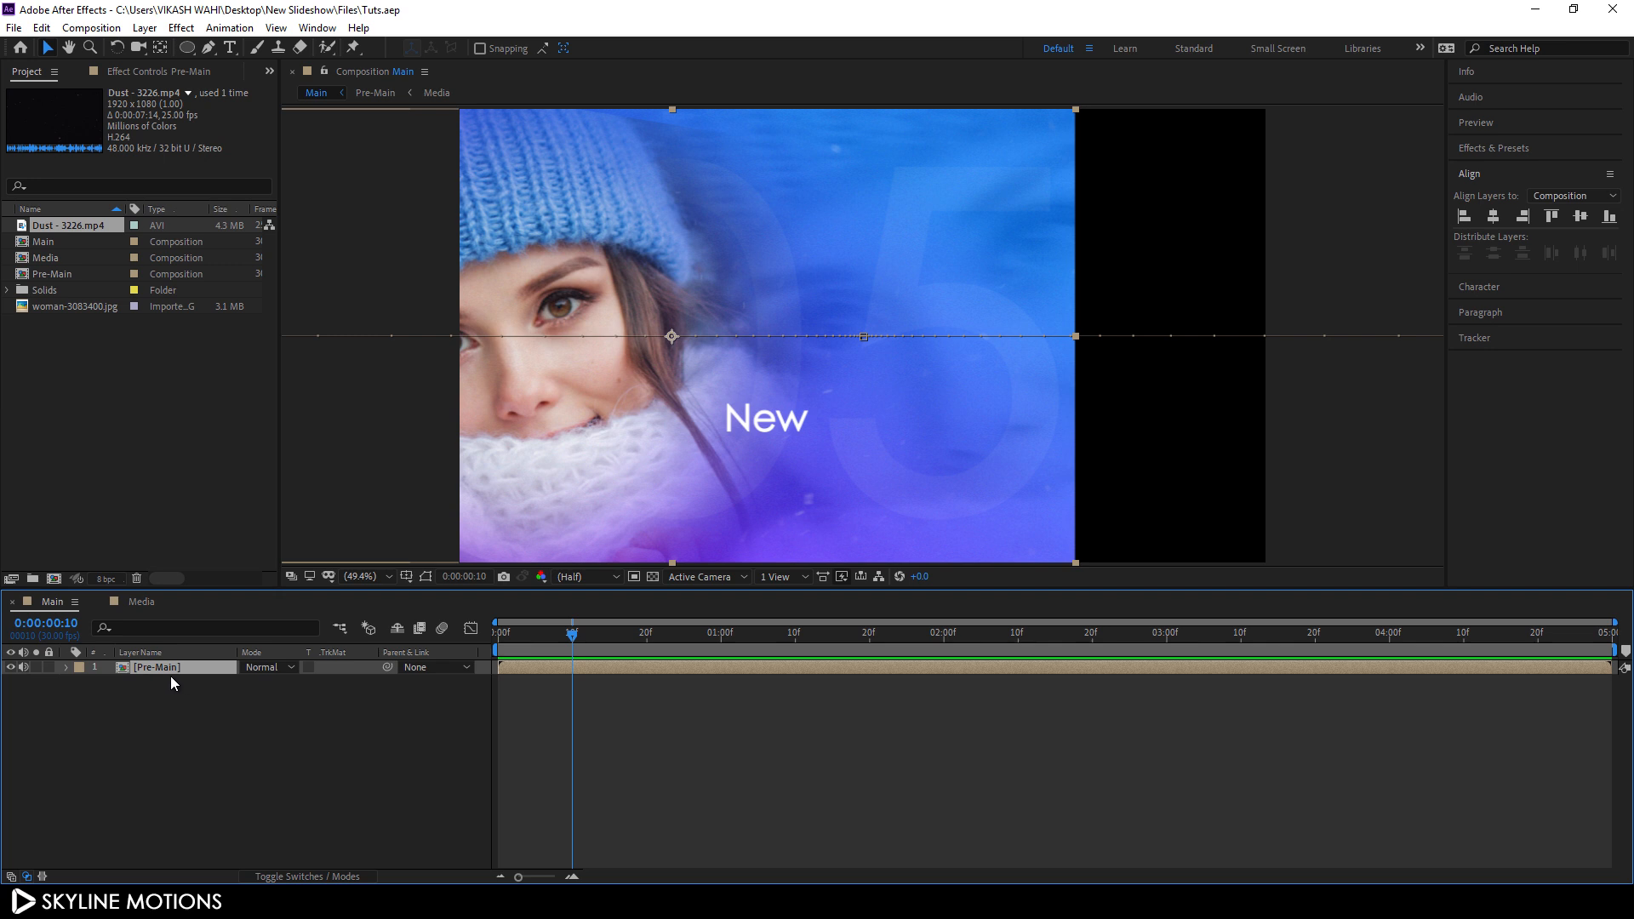
left_click(1498, 149)
left_click(1612, 170)
left_click(1584, 171)
type("motion")
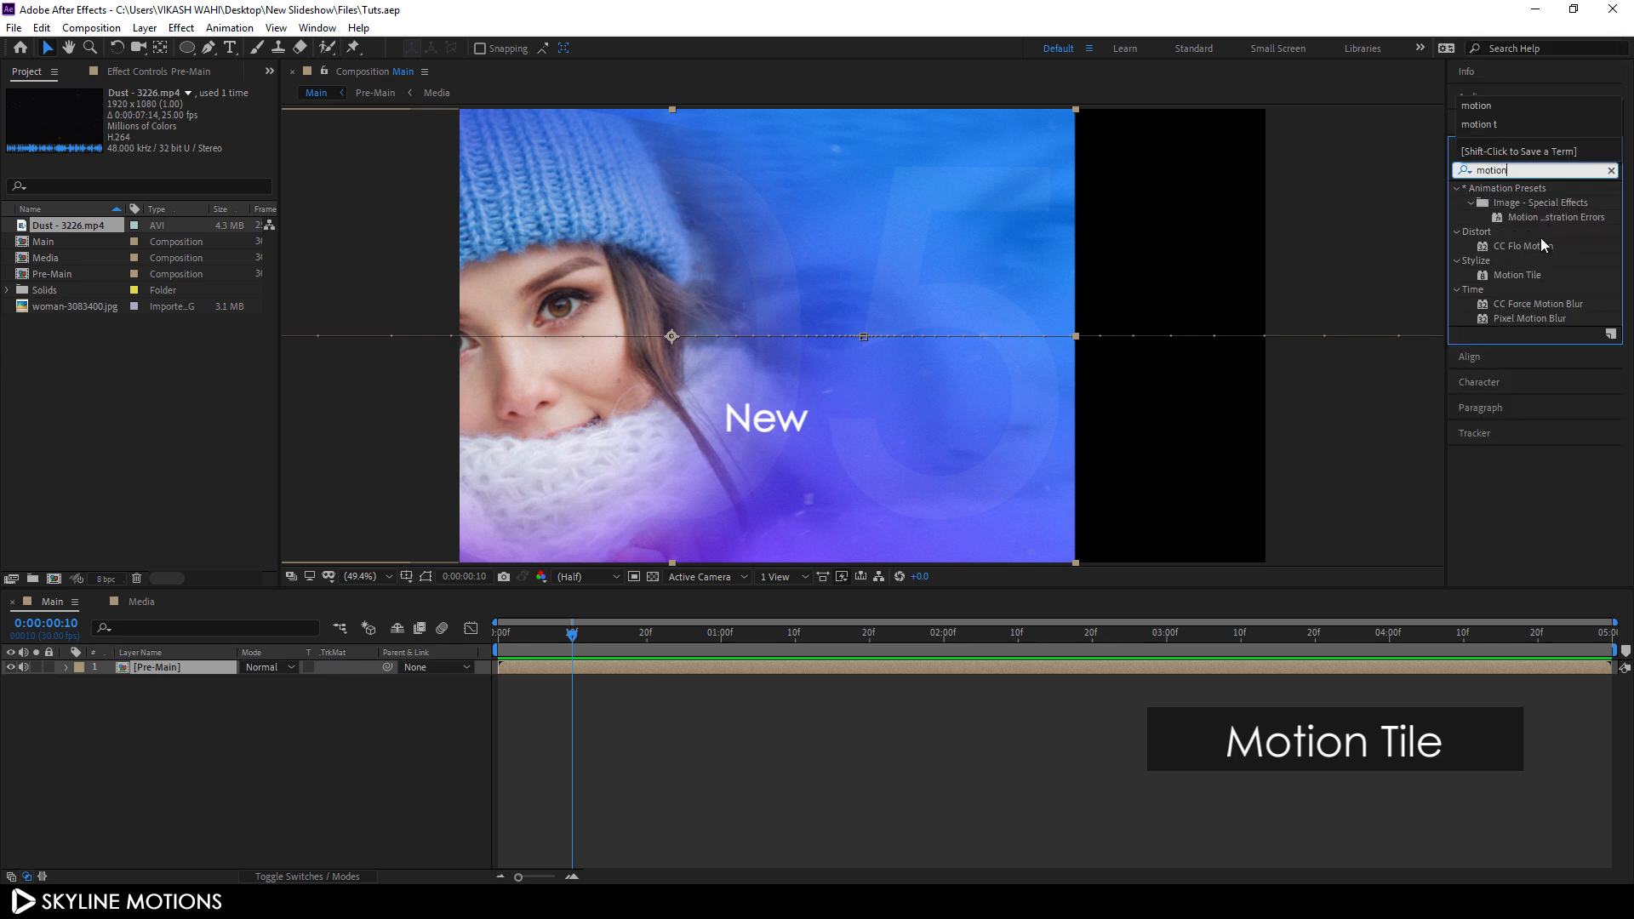
left_click_drag(1523, 277, 176, 670)
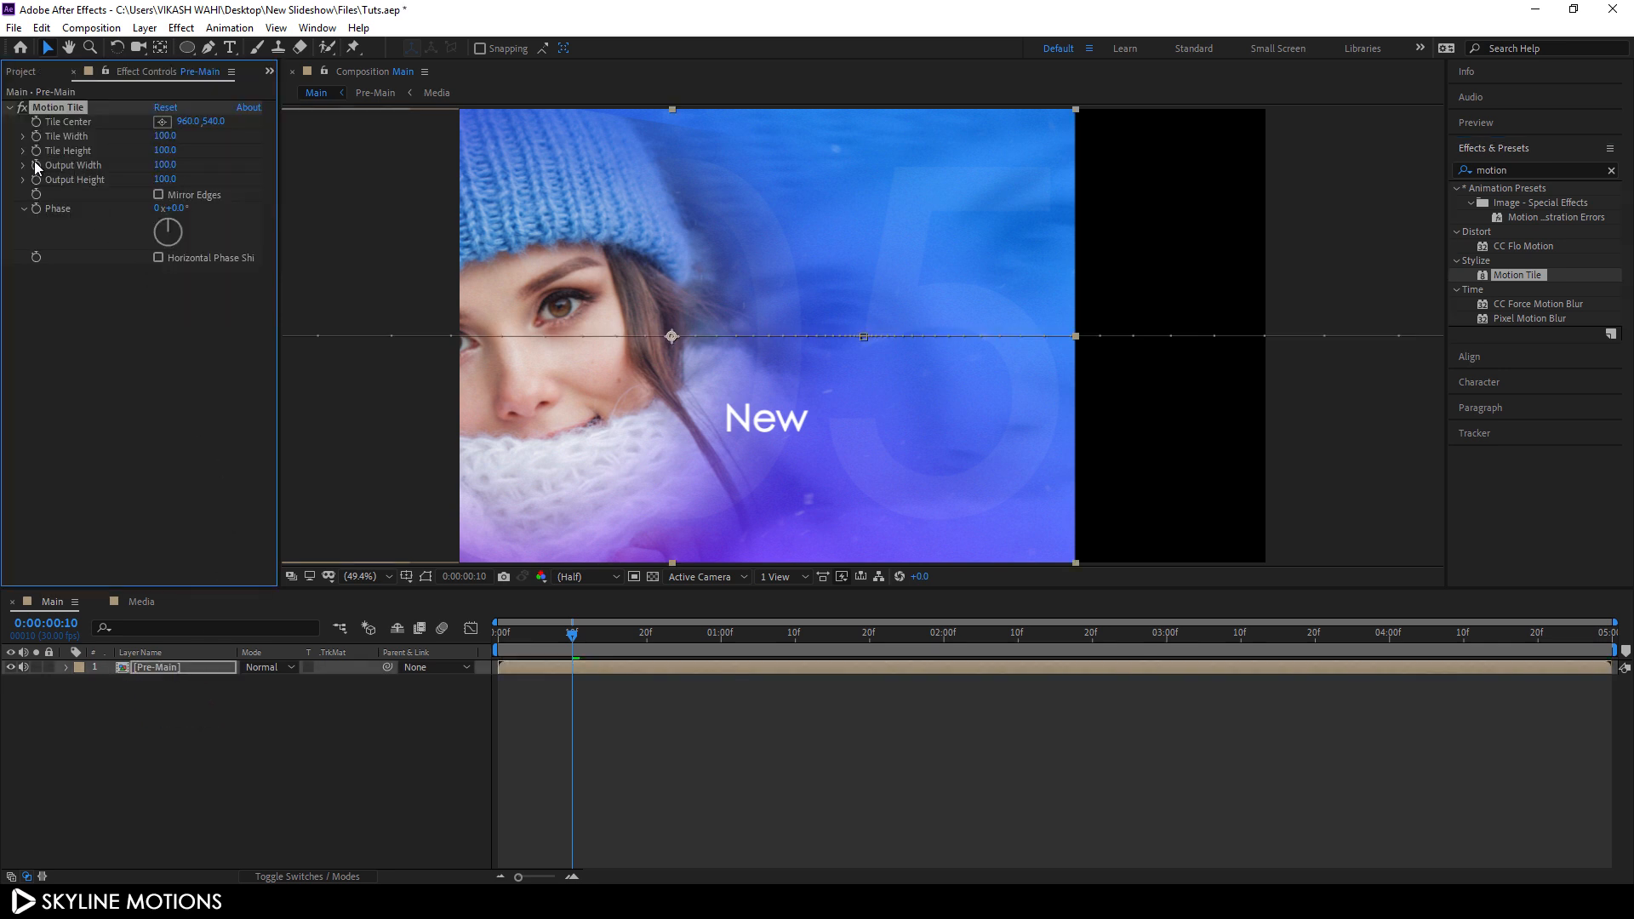
Step: Set Motion Tile's Output Width to 400, enable Mirror Edges and scrub through the animation to check it
left_click(158, 165)
type("3")
key("Return")
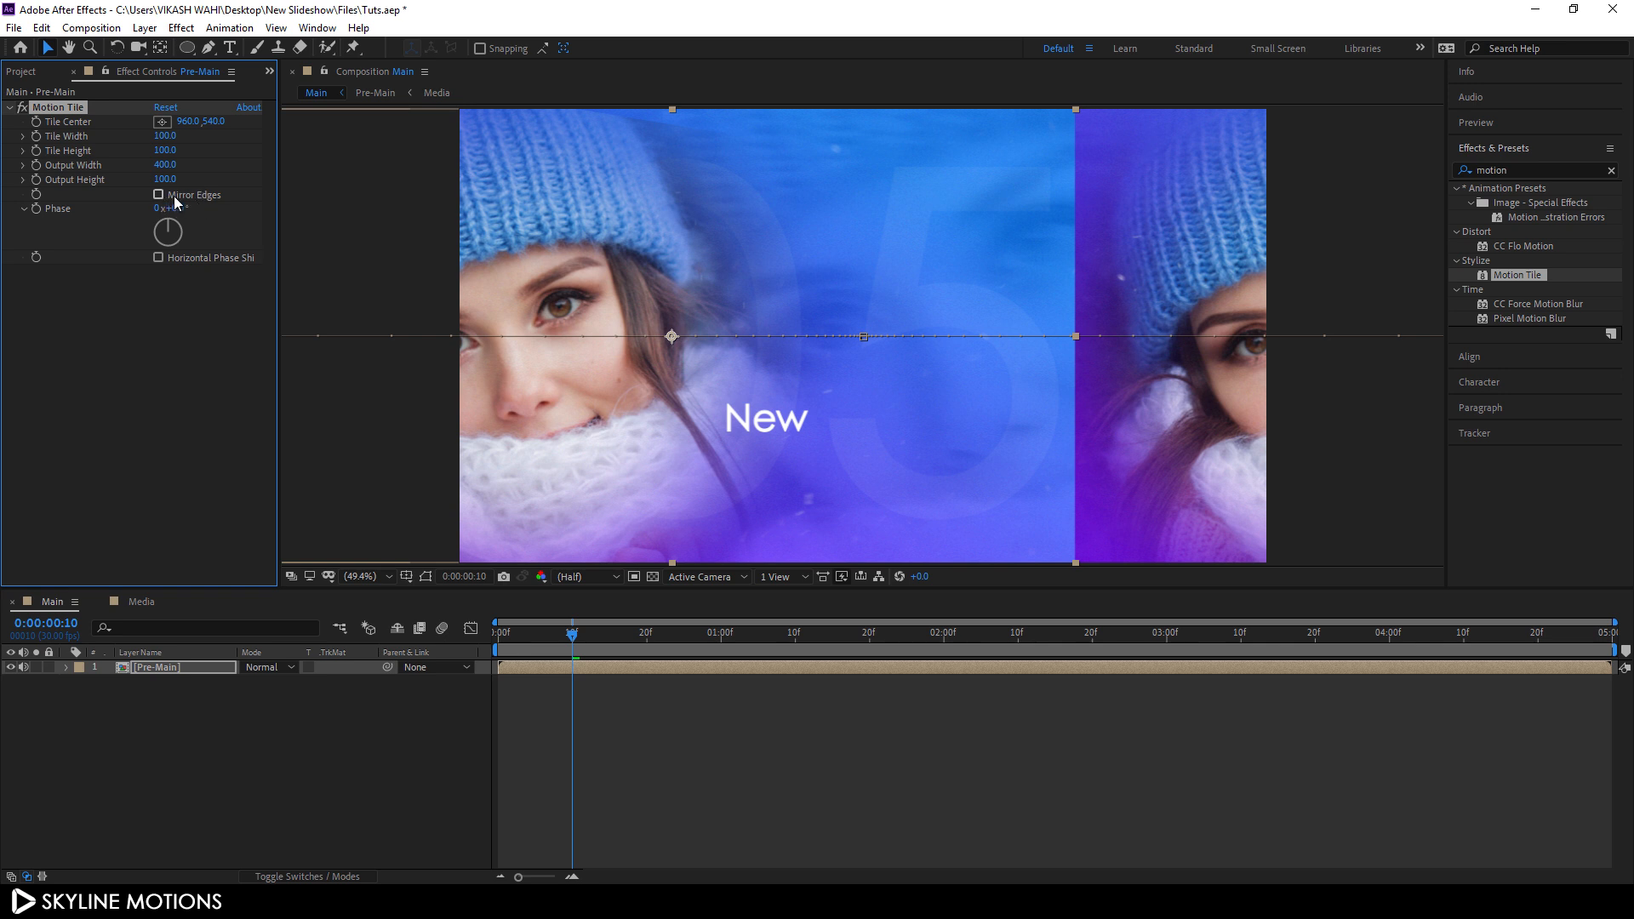
left_click(175, 198)
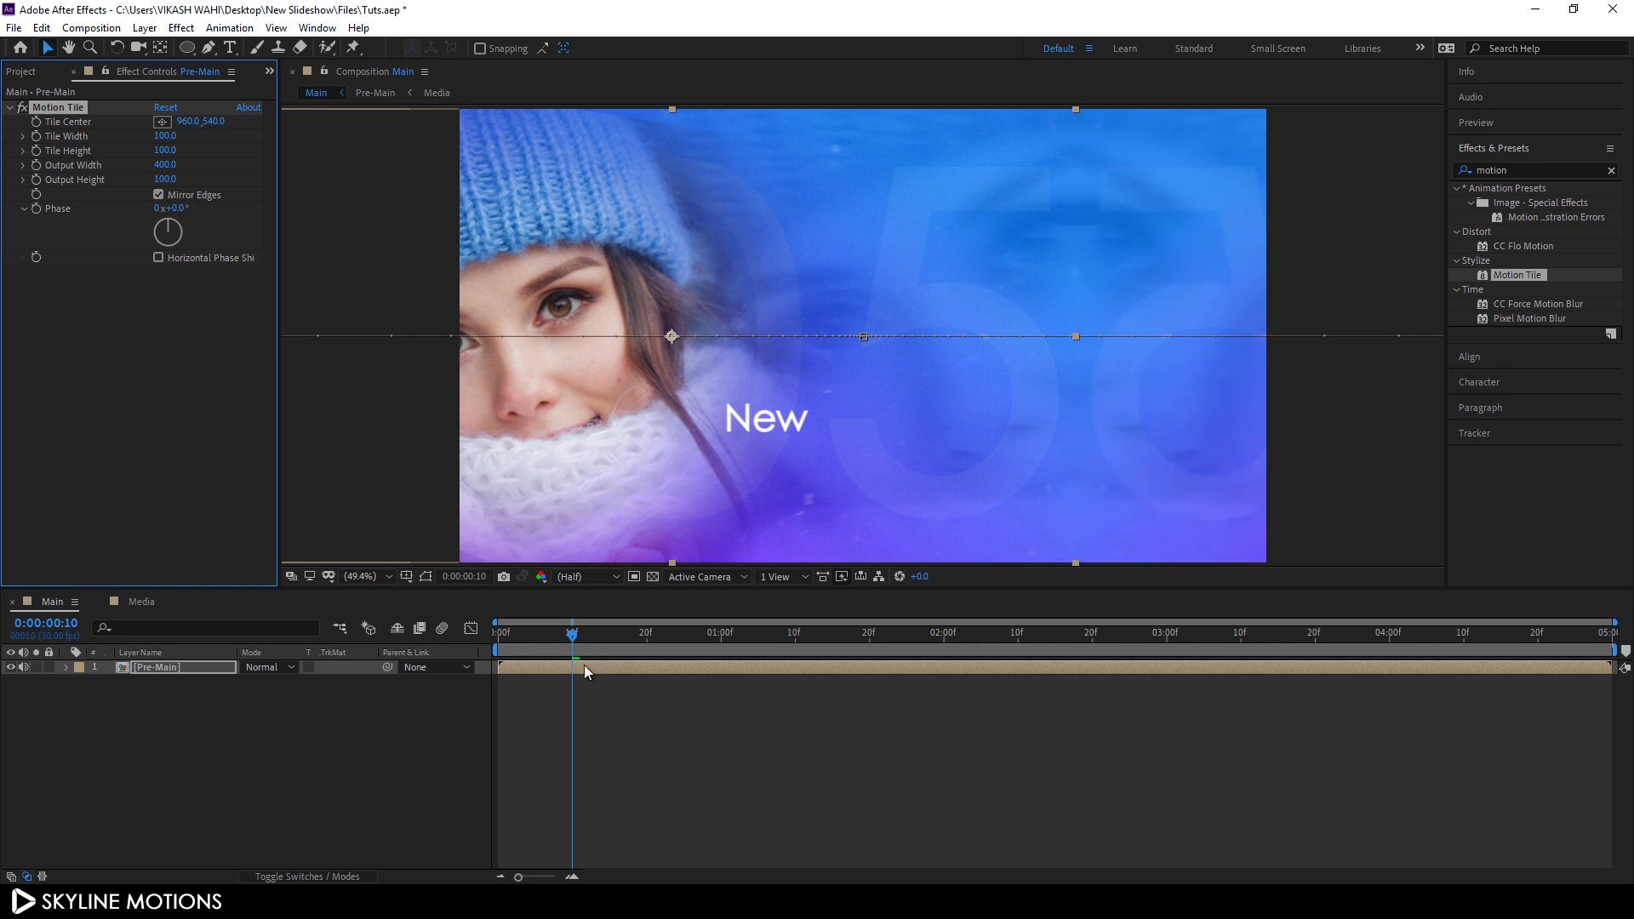
left_click_drag(569, 635, 1009, 668)
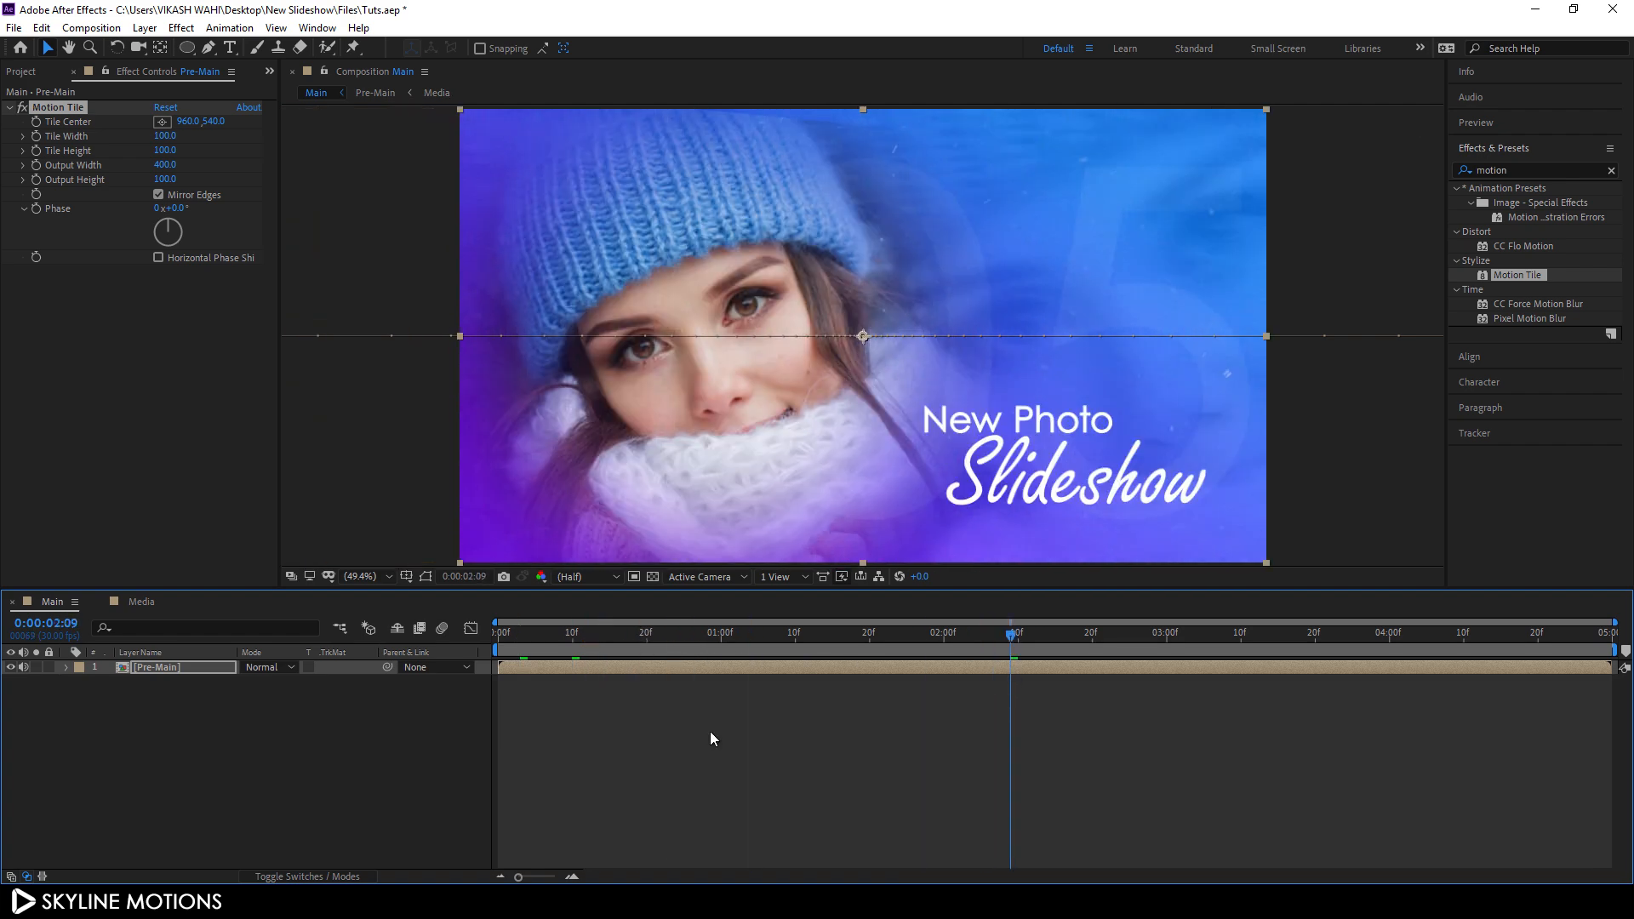
Step: Add an adjustment layer above Pre-Main and rename it "Blur"
left_click(274, 756)
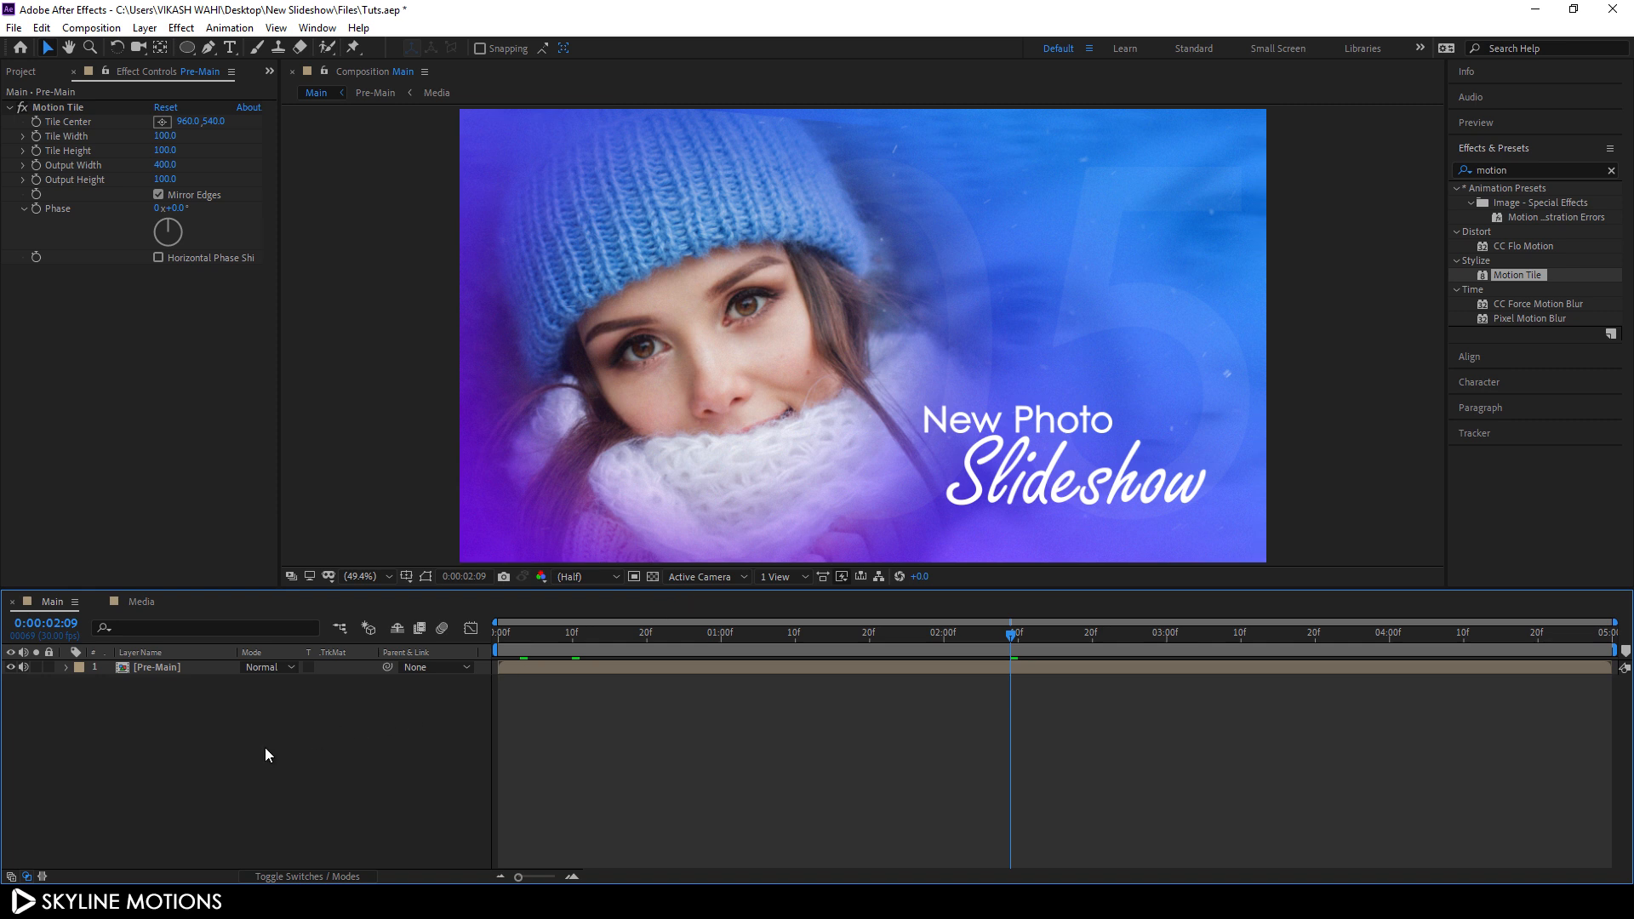
left_click(144, 27)
mouse_move(341, 48)
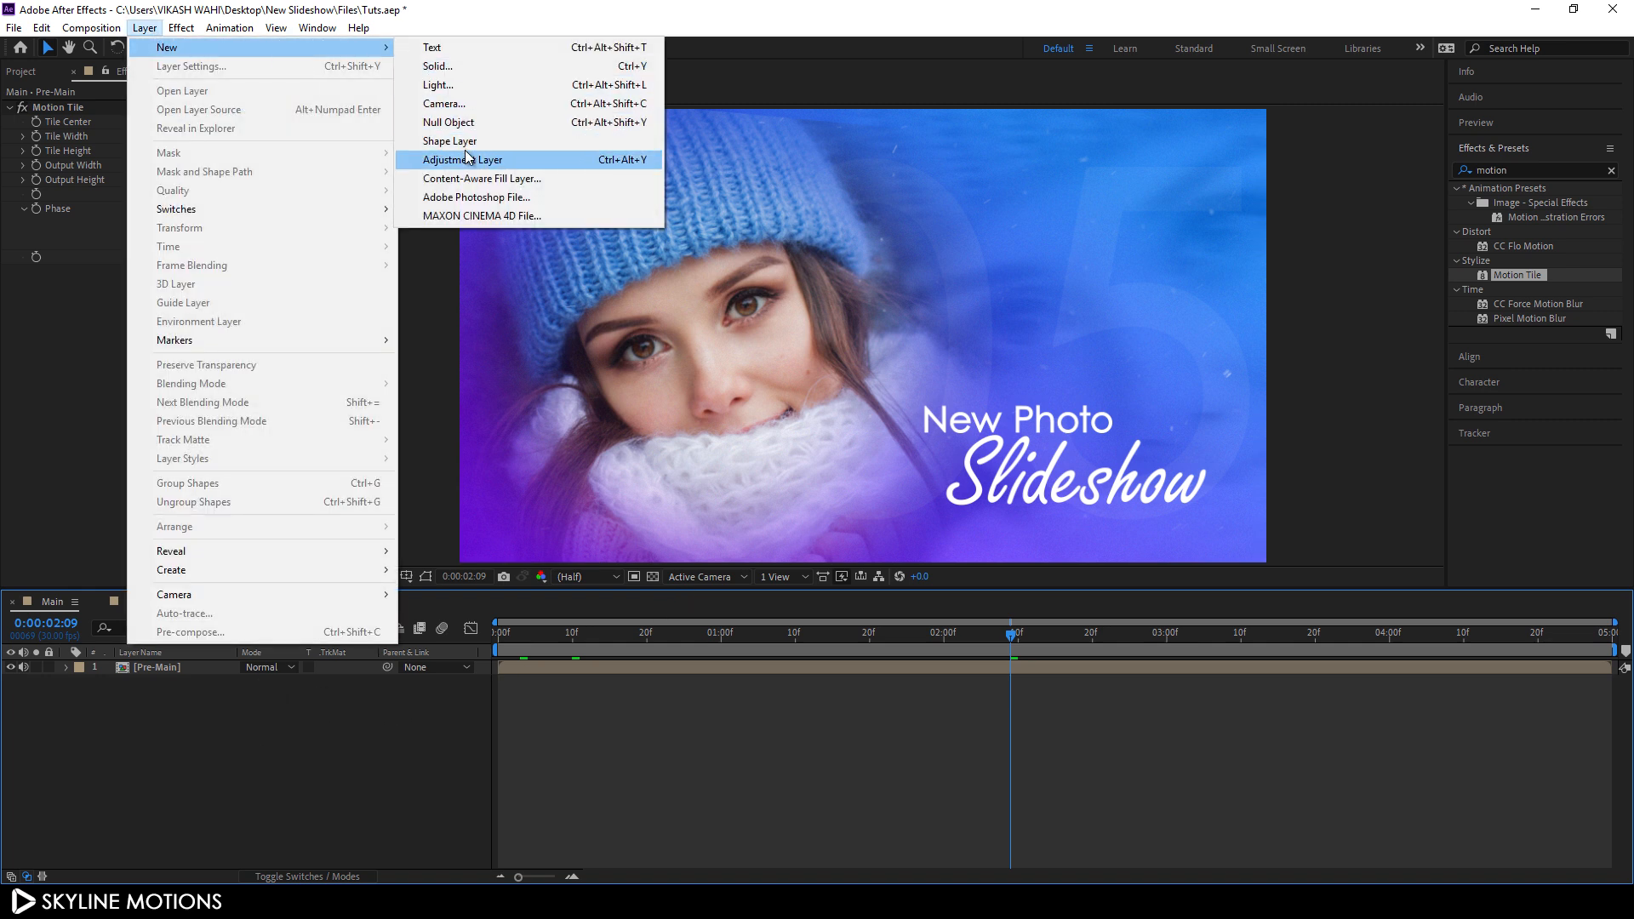
left_click(502, 159)
right_click(216, 668)
left_click(257, 662)
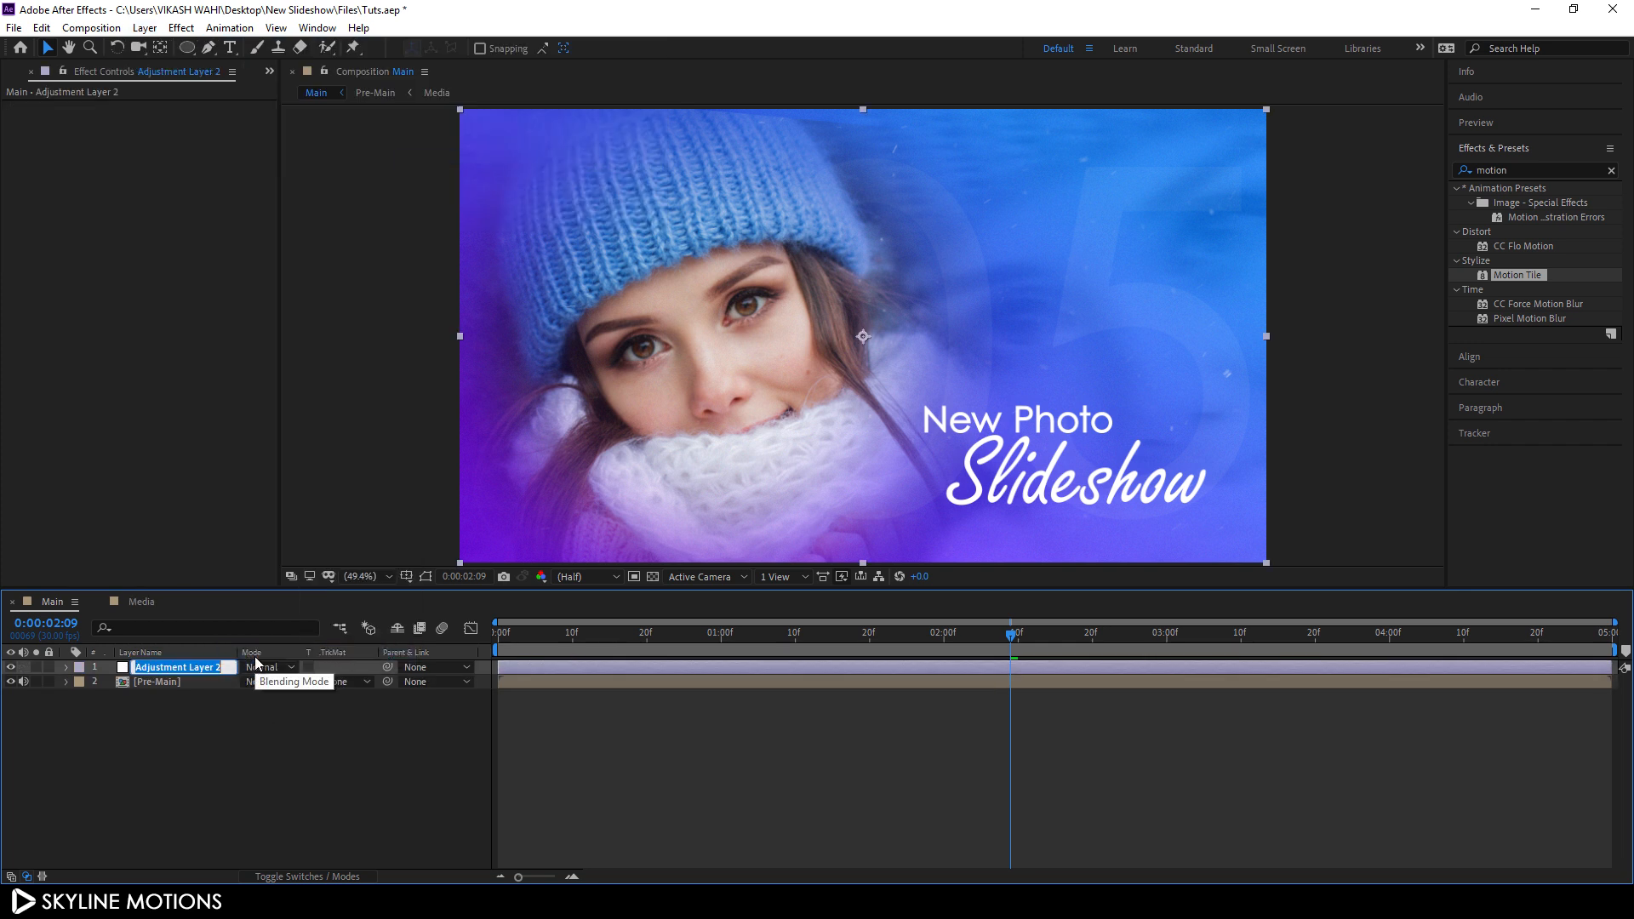
type("Blur")
key("Return")
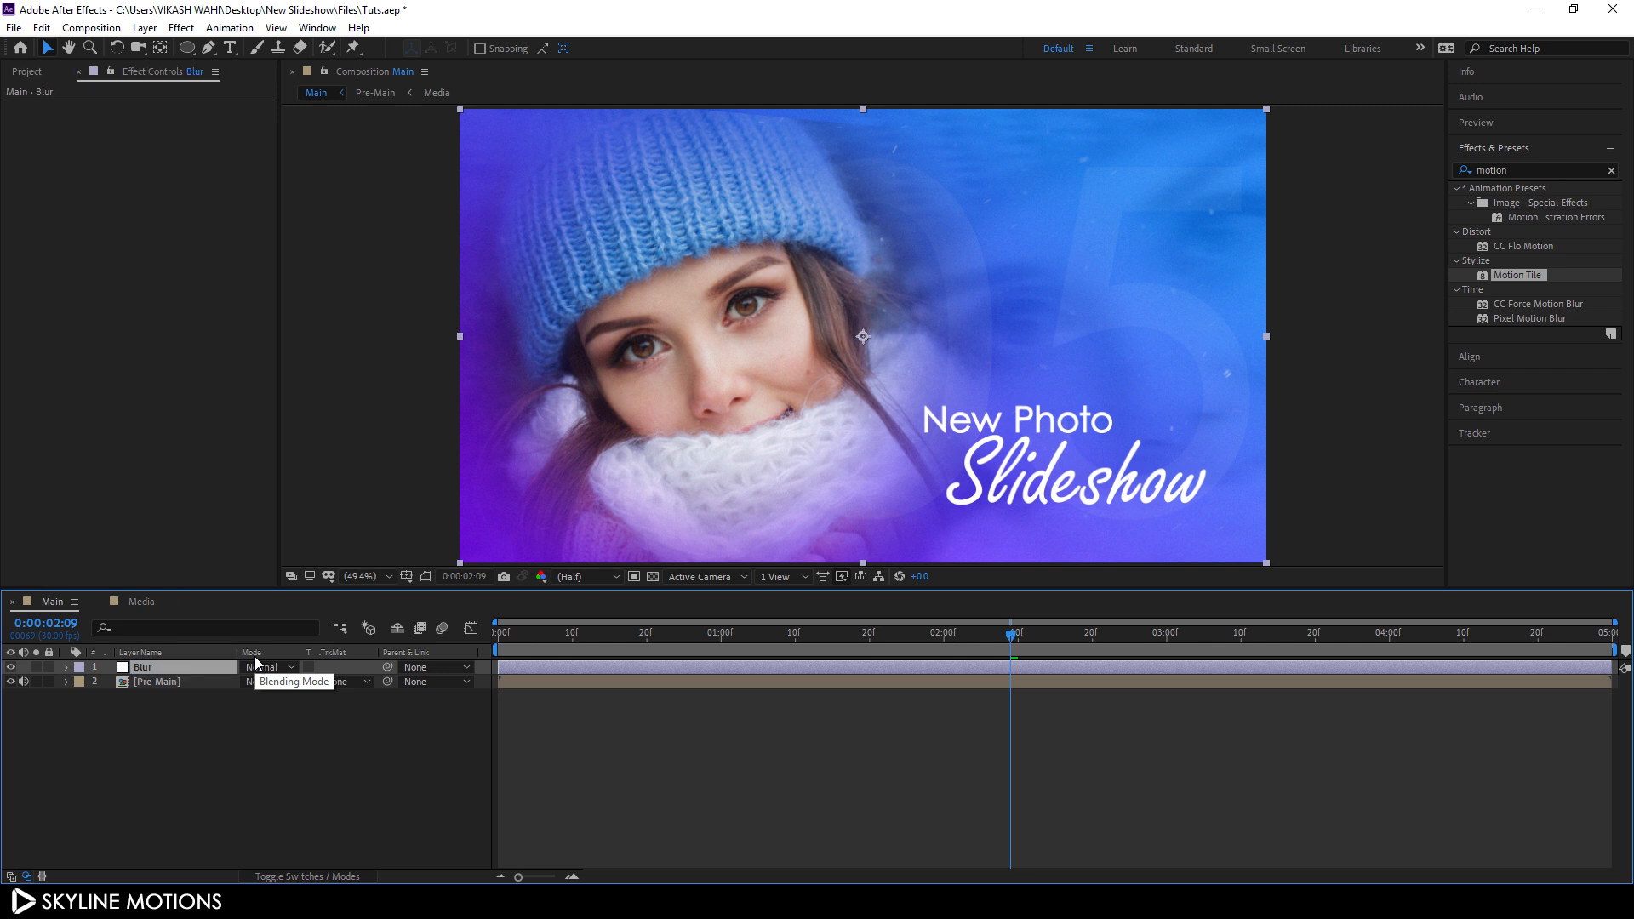
Step: Find the Directional Blur effect and apply it to the Blur adjustment layer
left_click(1619, 174)
left_click(1611, 171)
left_click(1574, 169)
type("d")
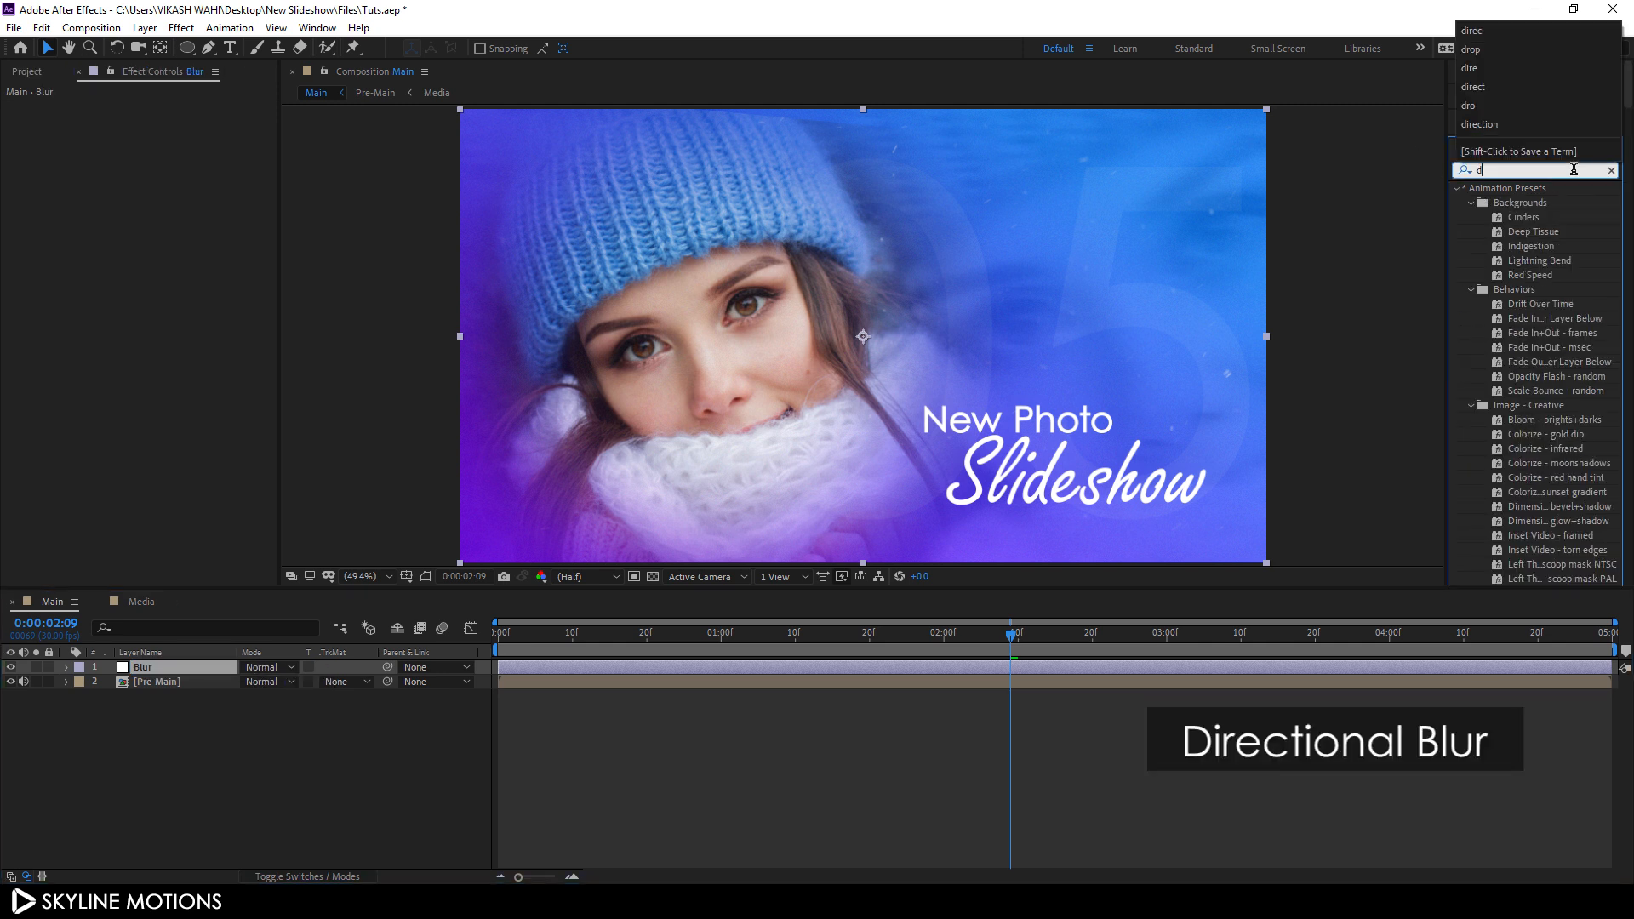
type("irec")
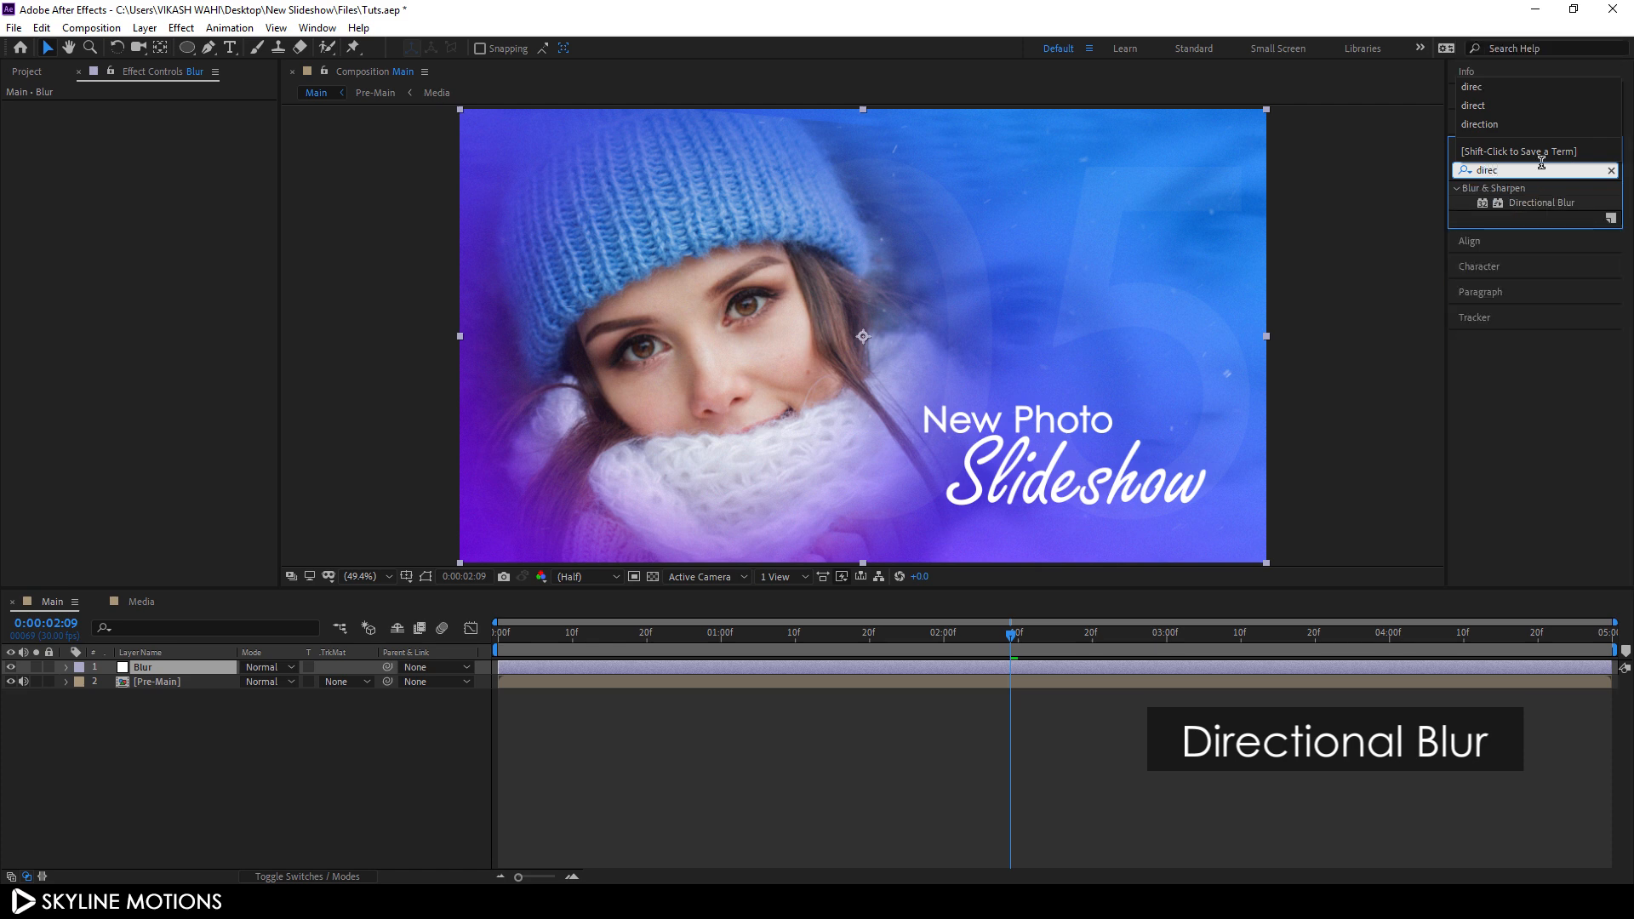
left_click(1544, 206)
left_click_drag(1544, 207, 209, 667)
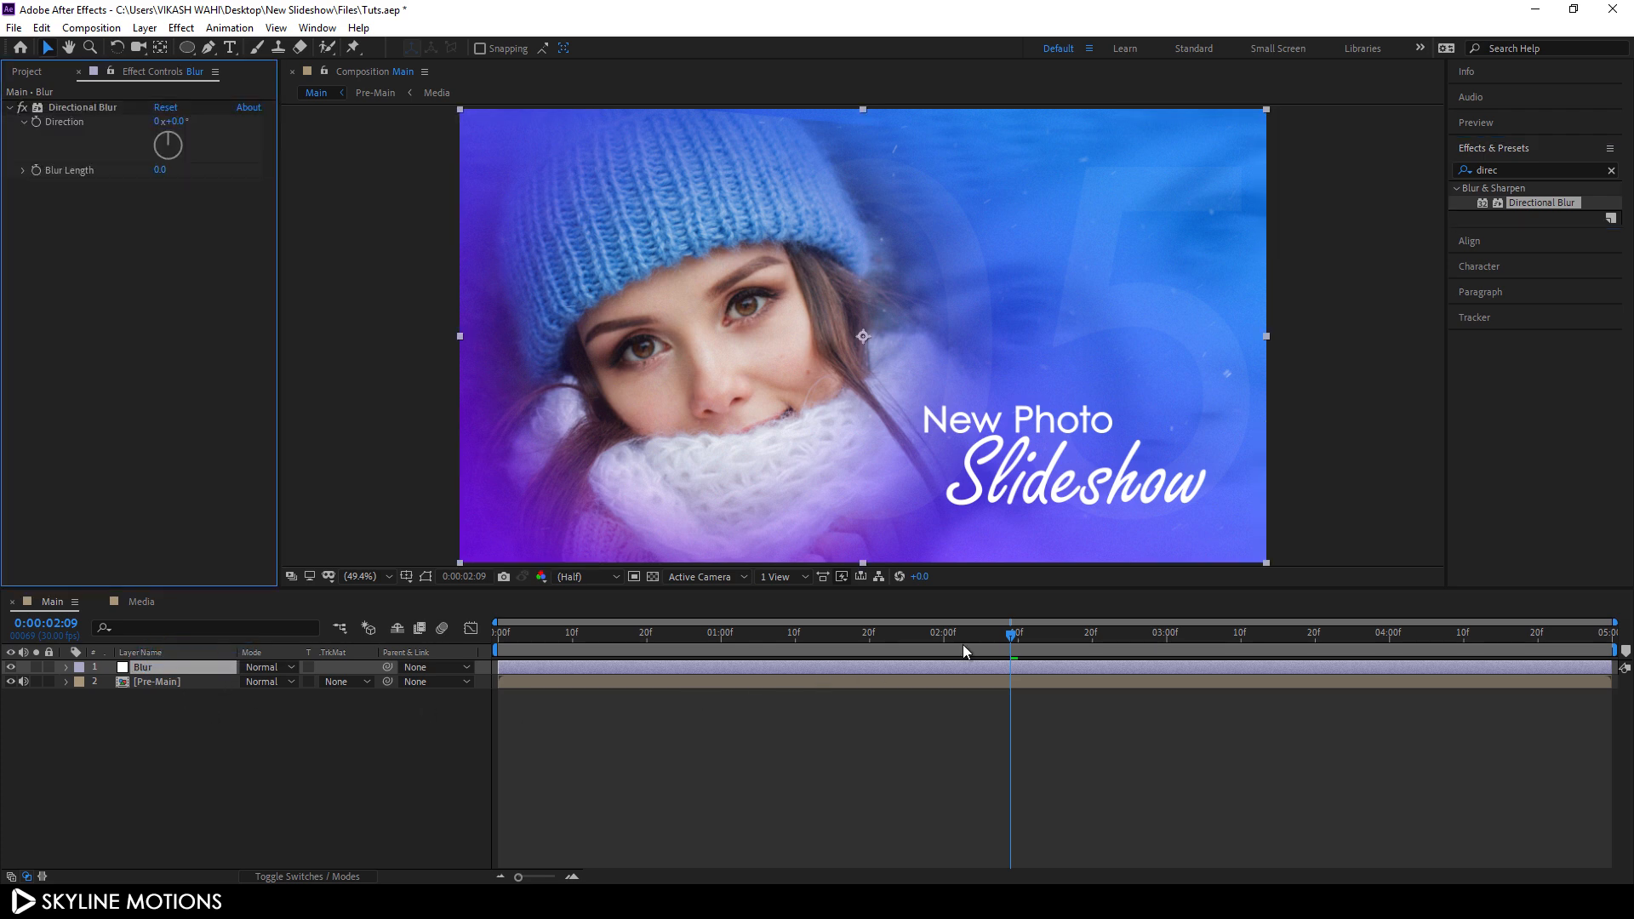
Step: Keyframe Directional Blur's Blur Length at 0 at 0:00:01:00 and at 150 at 0:00:00:00
left_click_drag(1009, 646, 720, 657)
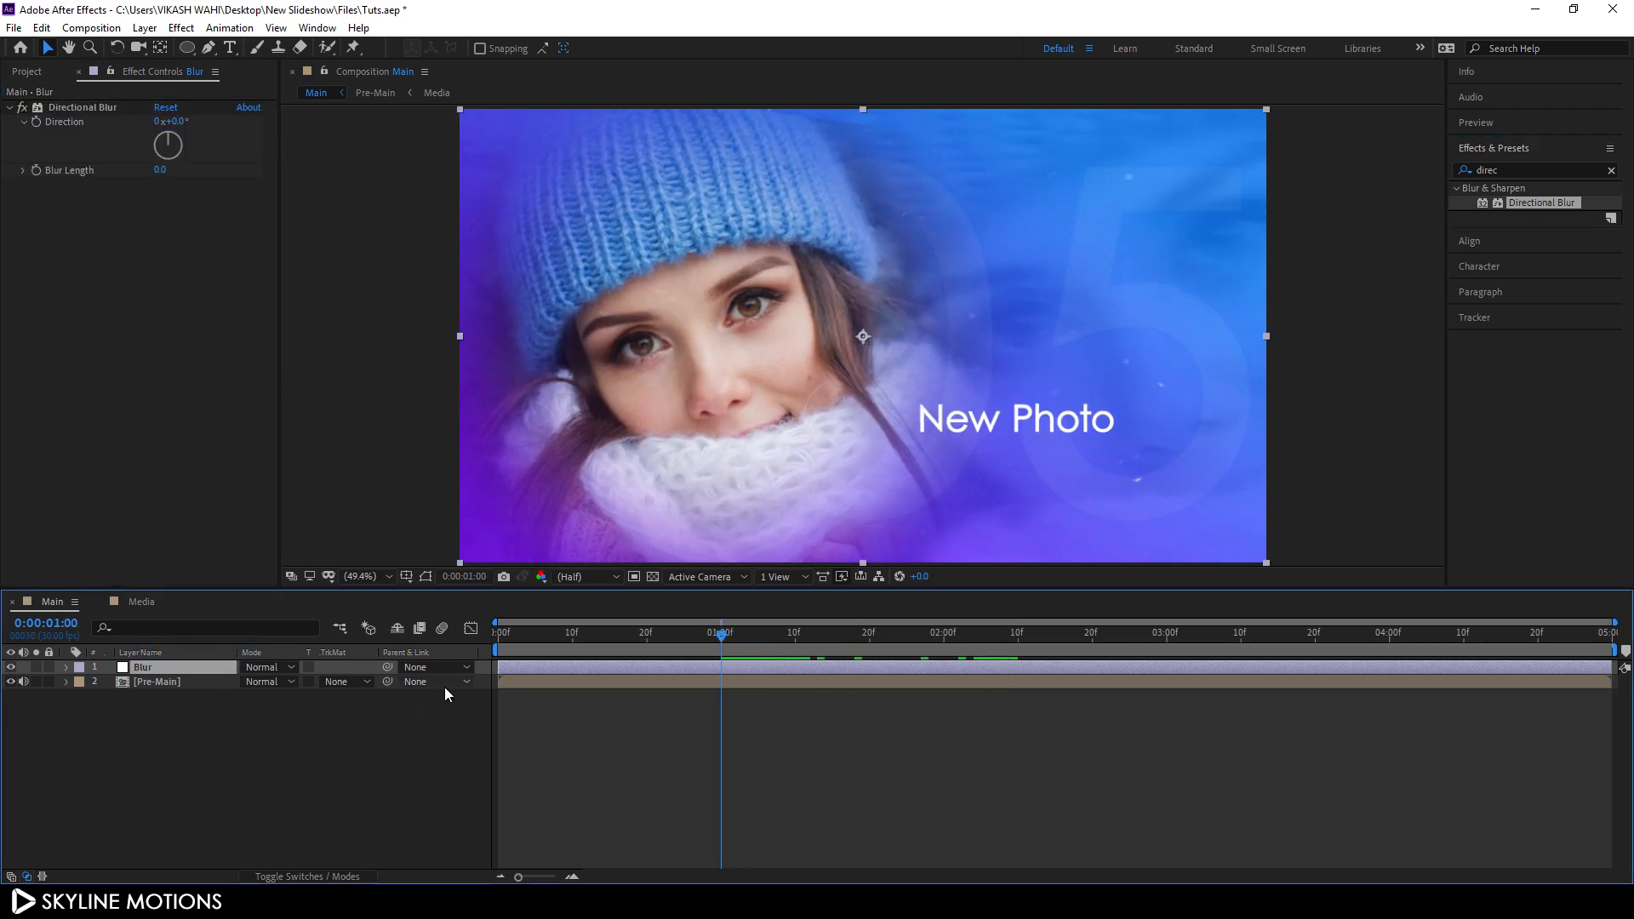
left_click(36, 170)
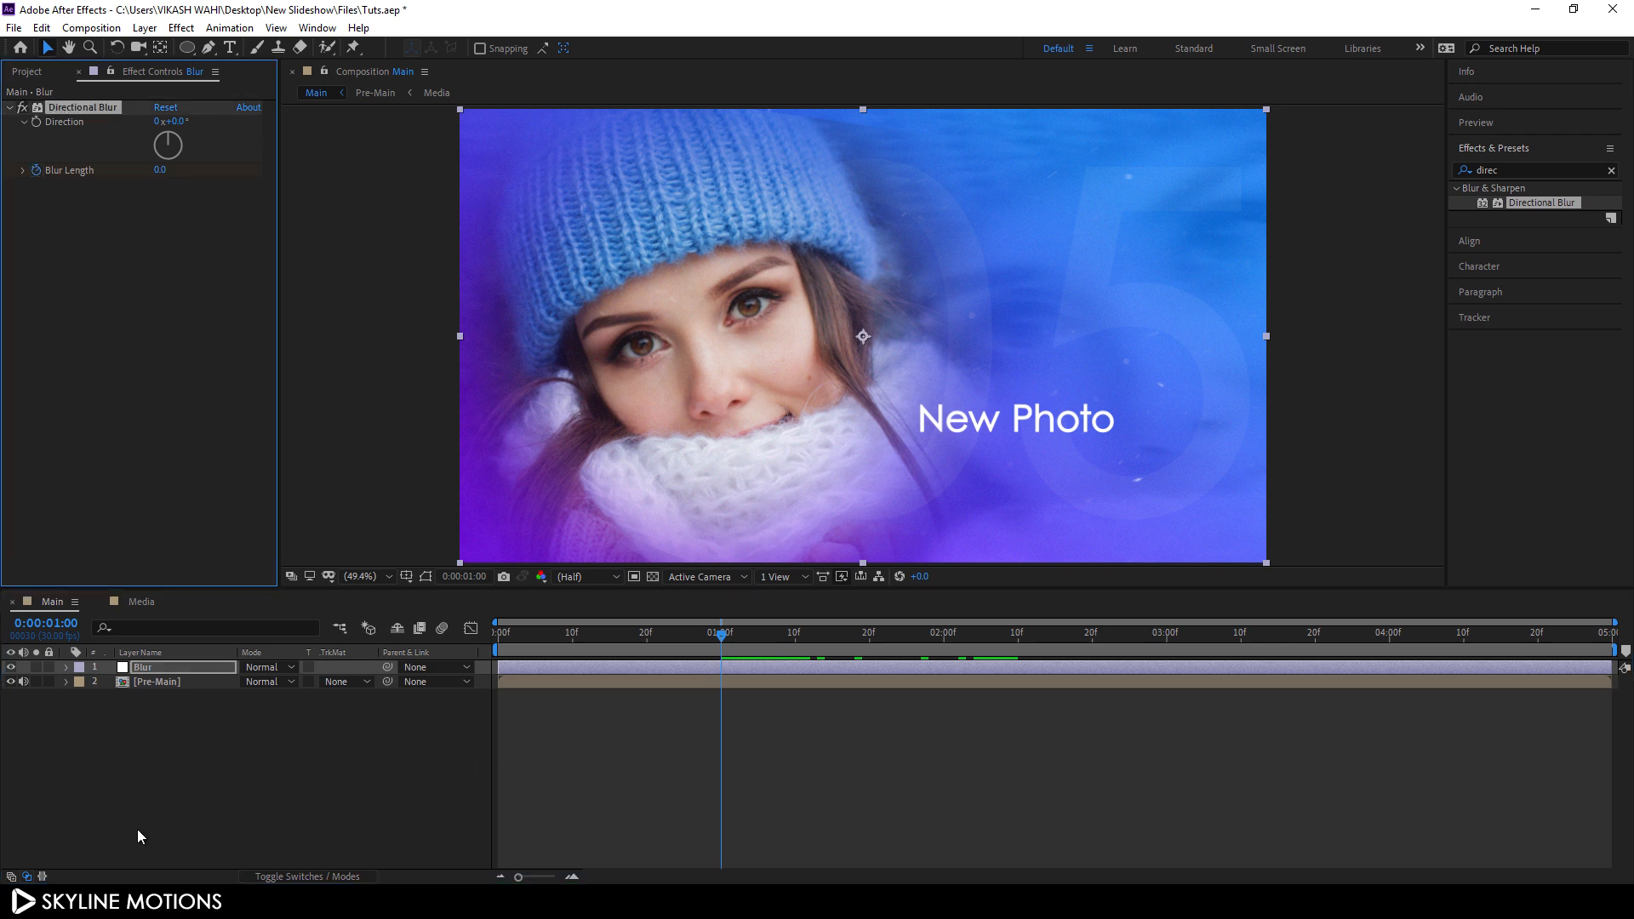
left_click(150, 663)
key("u")
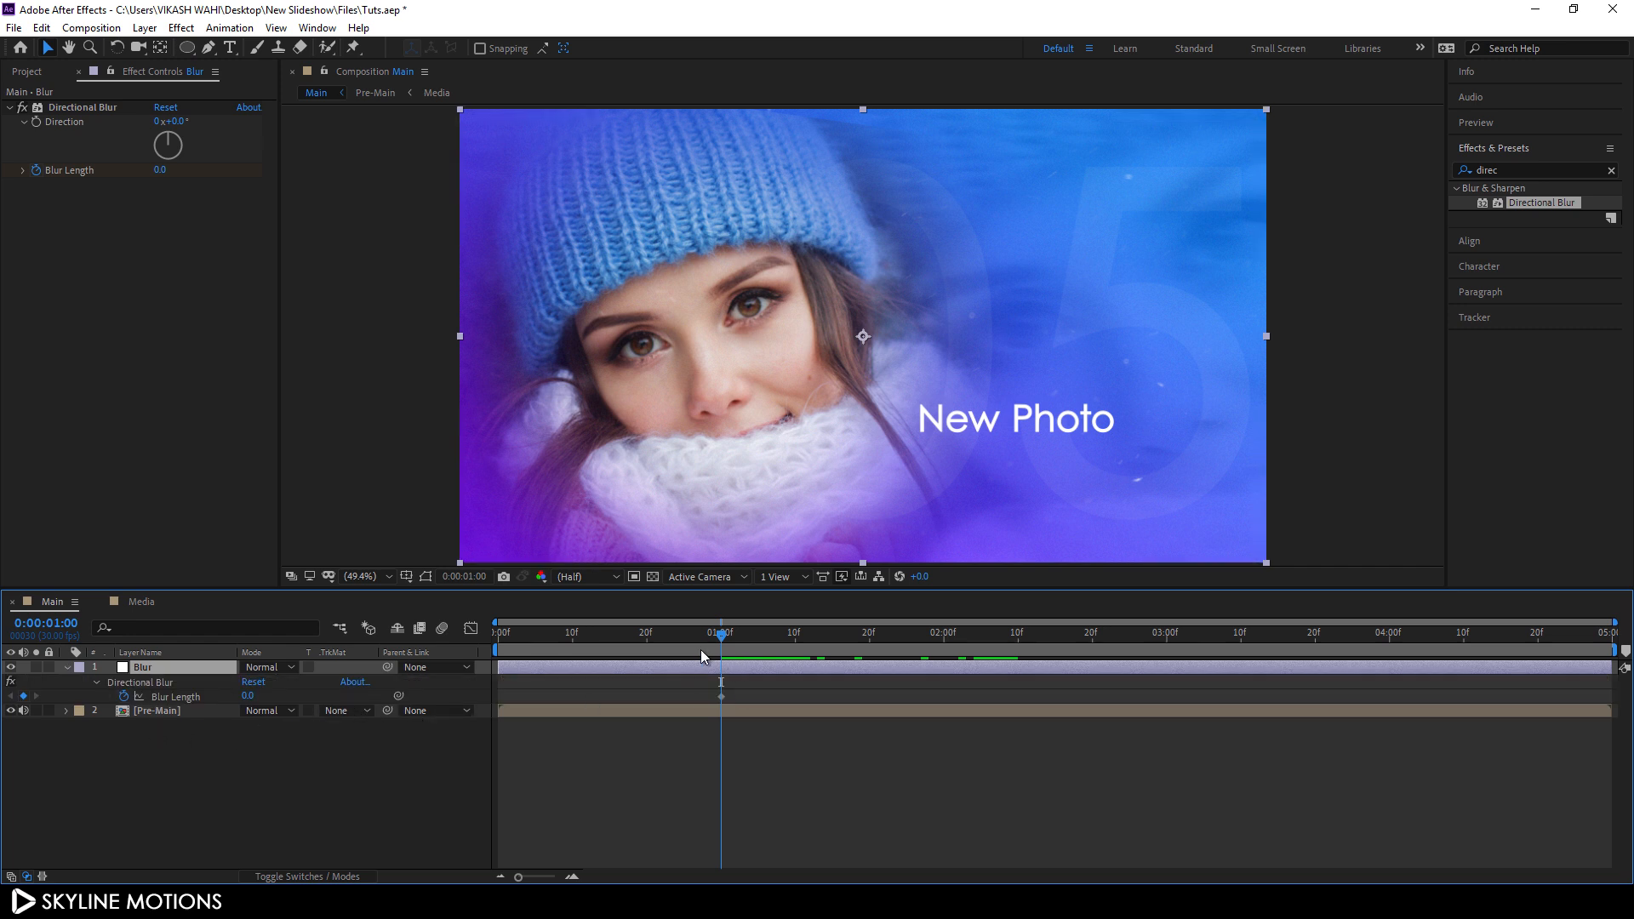
left_click_drag(710, 643, 460, 638)
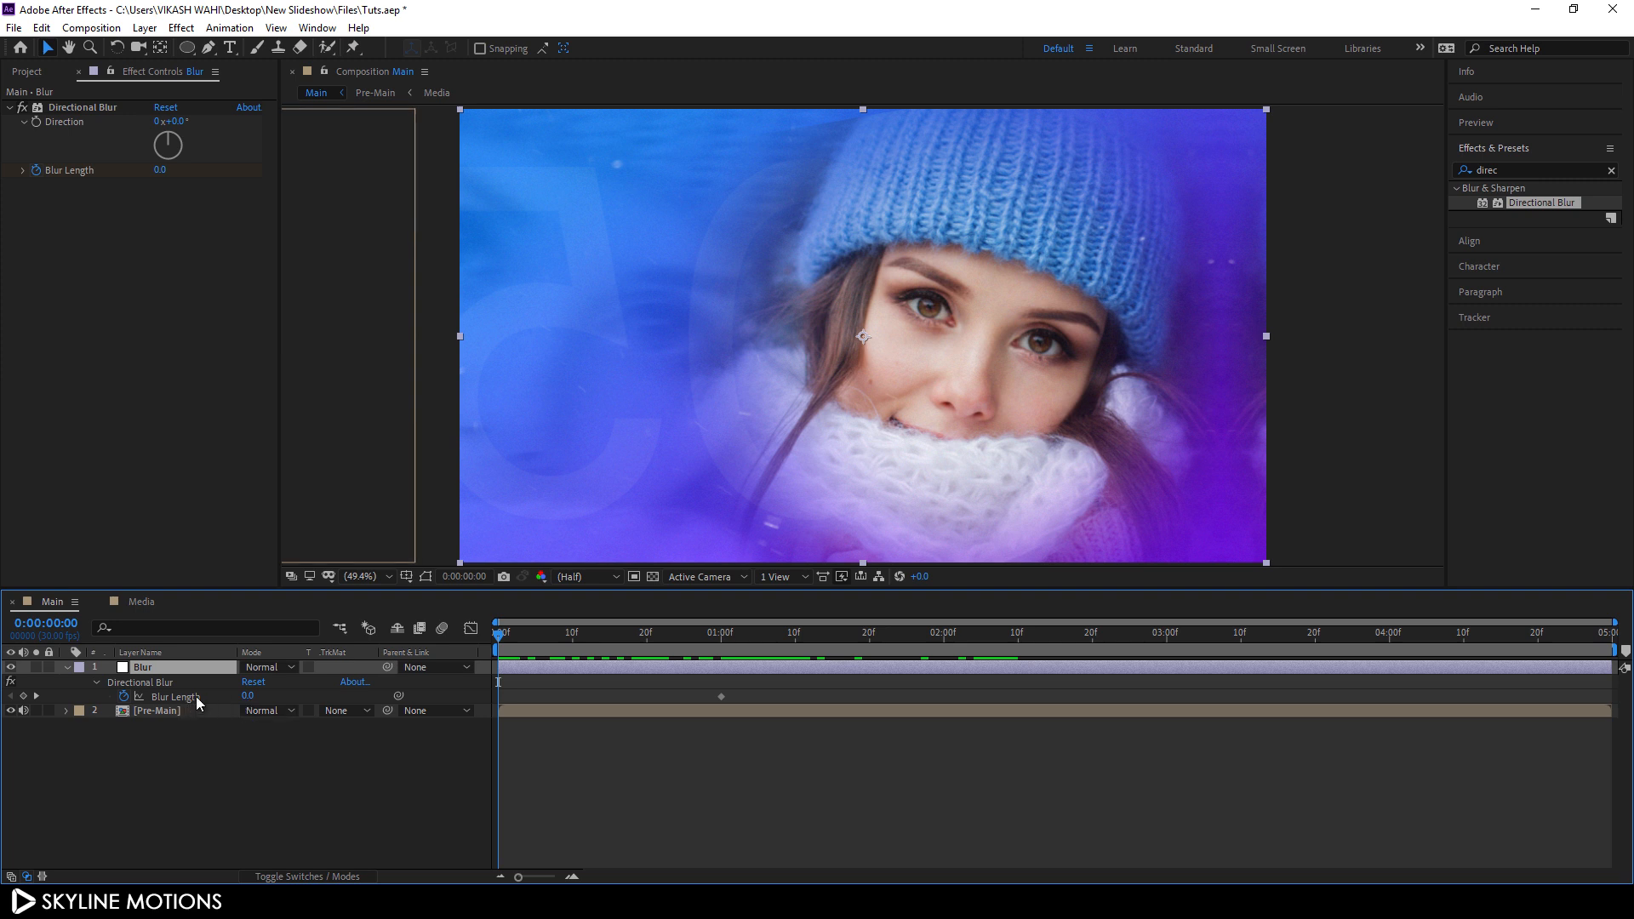
left_click(245, 697)
key("Return")
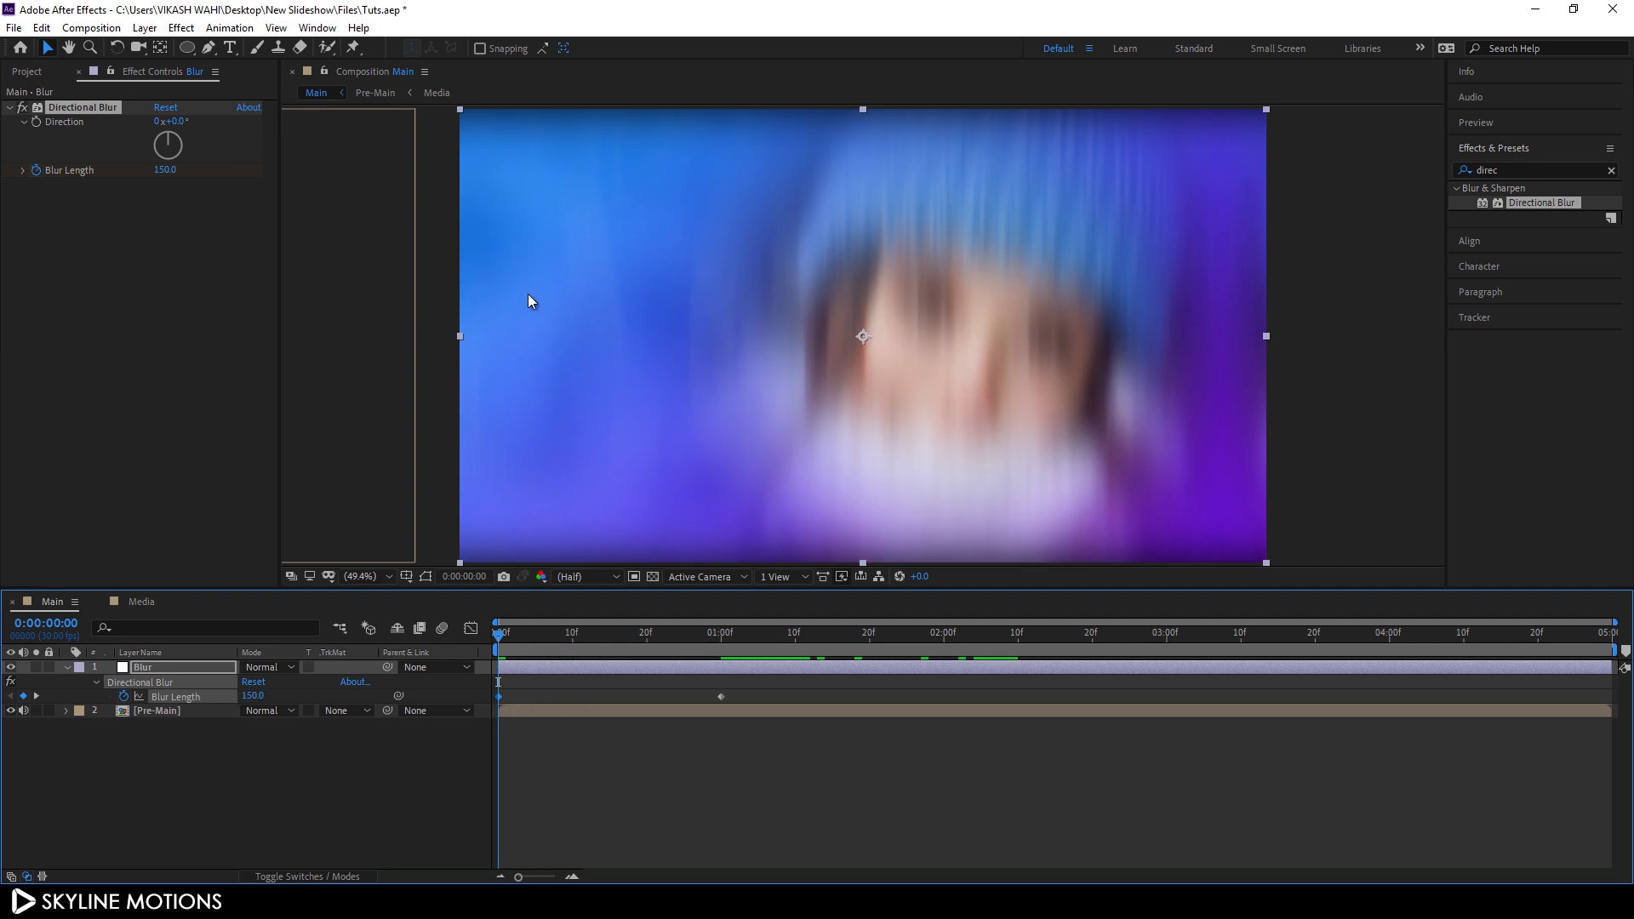
Step: Set the Directional Blur's Direction to 90°
left_click(180, 123)
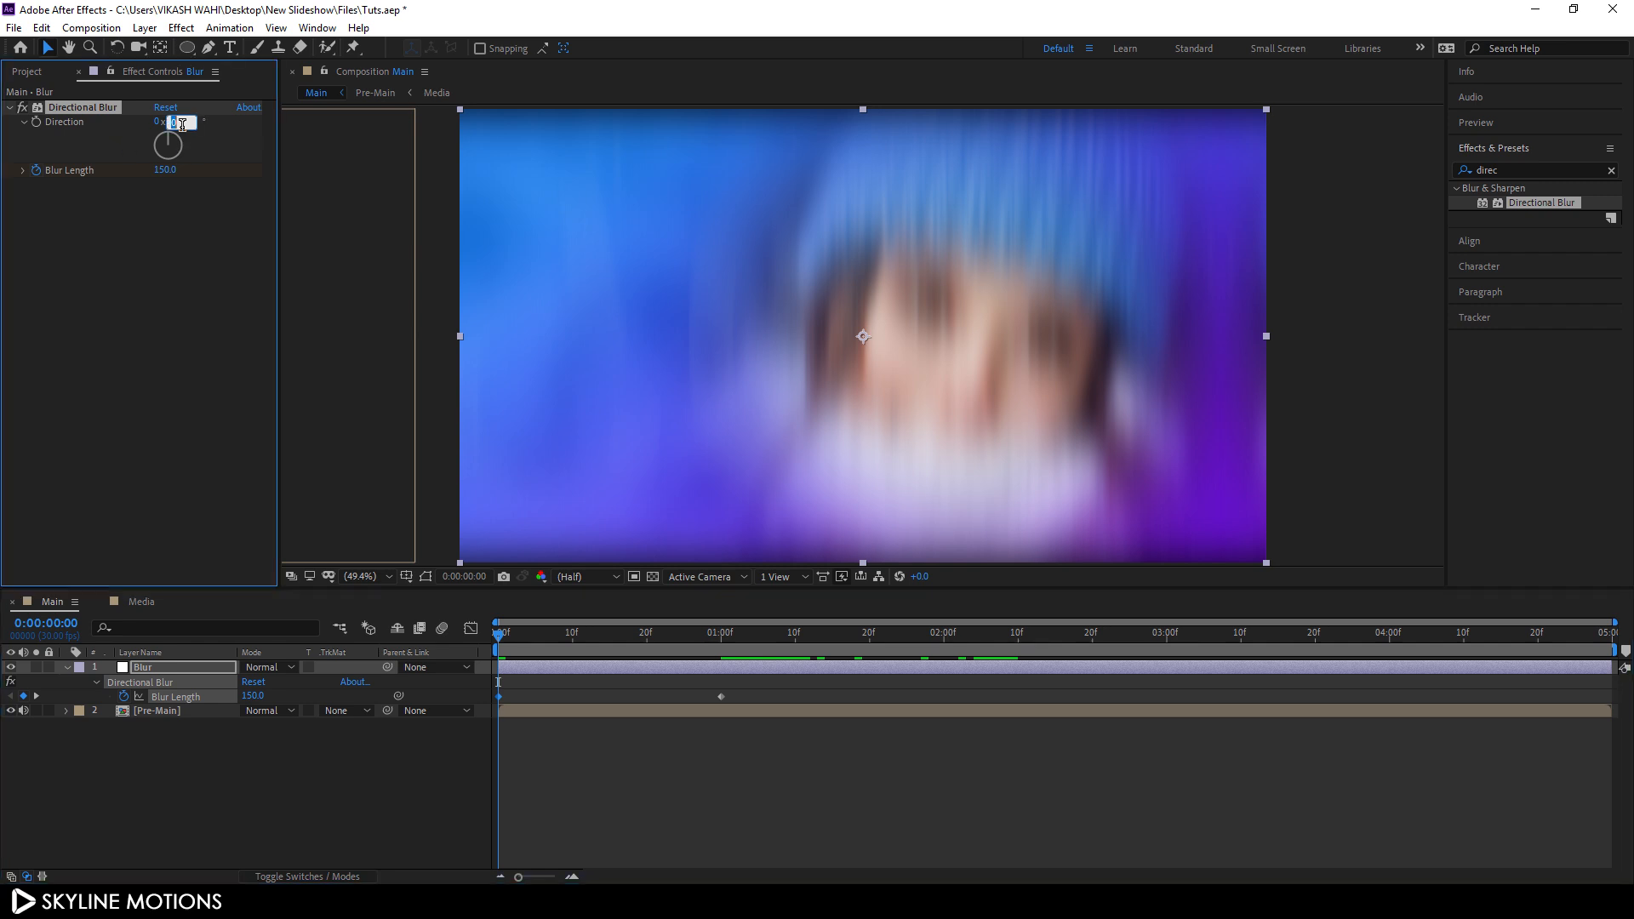
type("90")
key("Return")
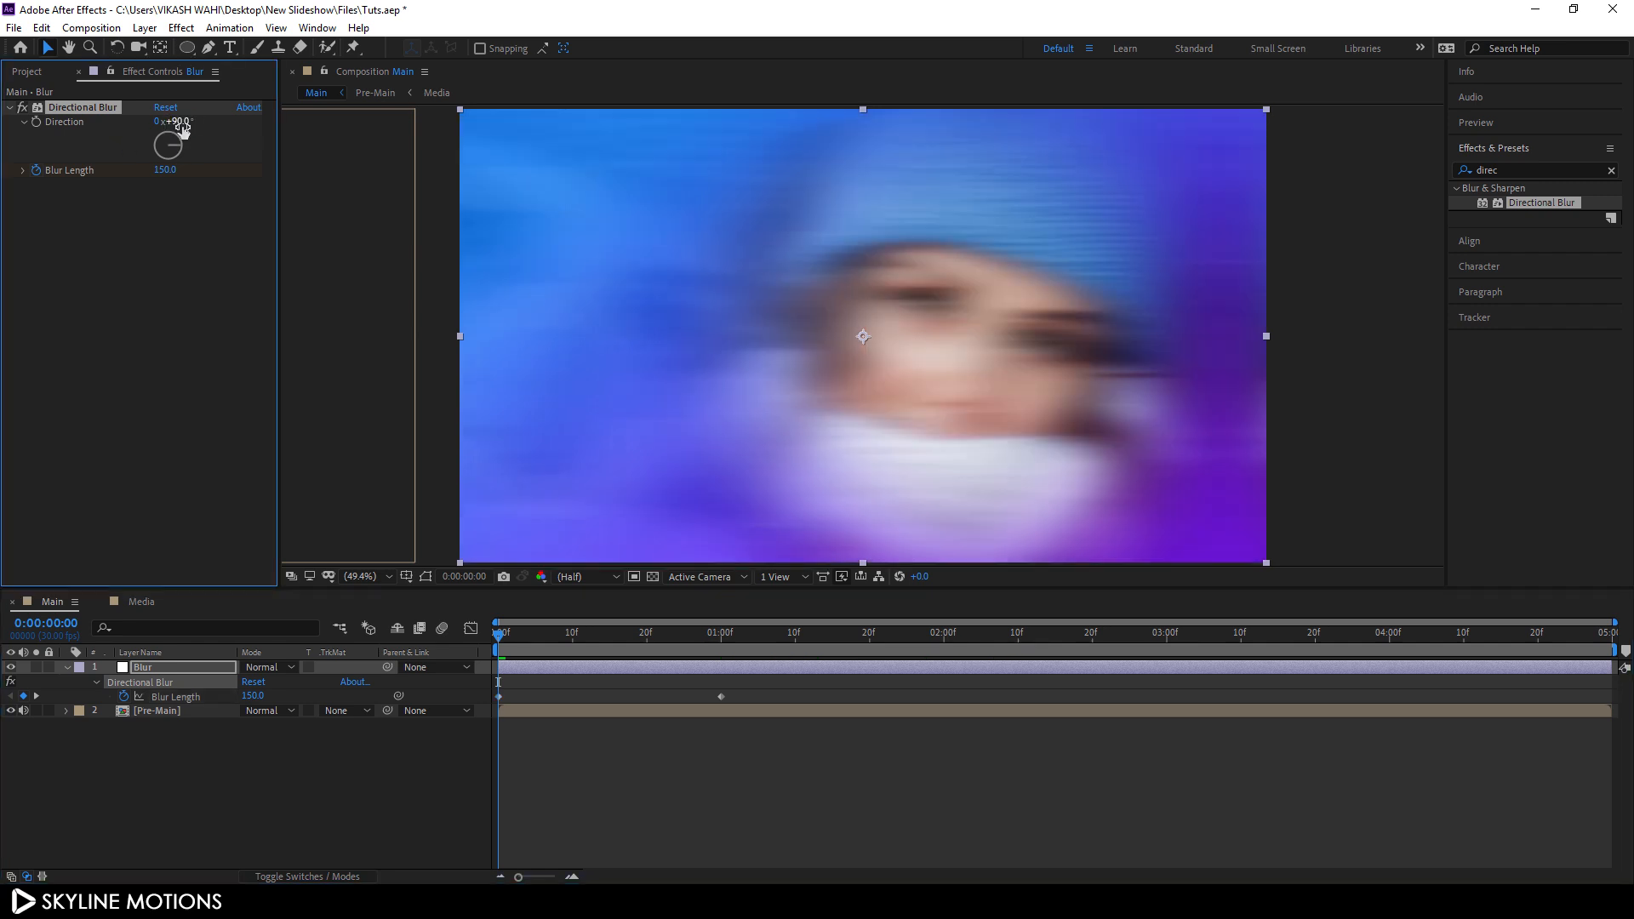
Step: Add a Blur Length keyframe of 0 at 0:00:04:00 and one of 150 at 0:00:04:29
left_click_drag(541, 635, 1387, 721)
left_click(23, 696)
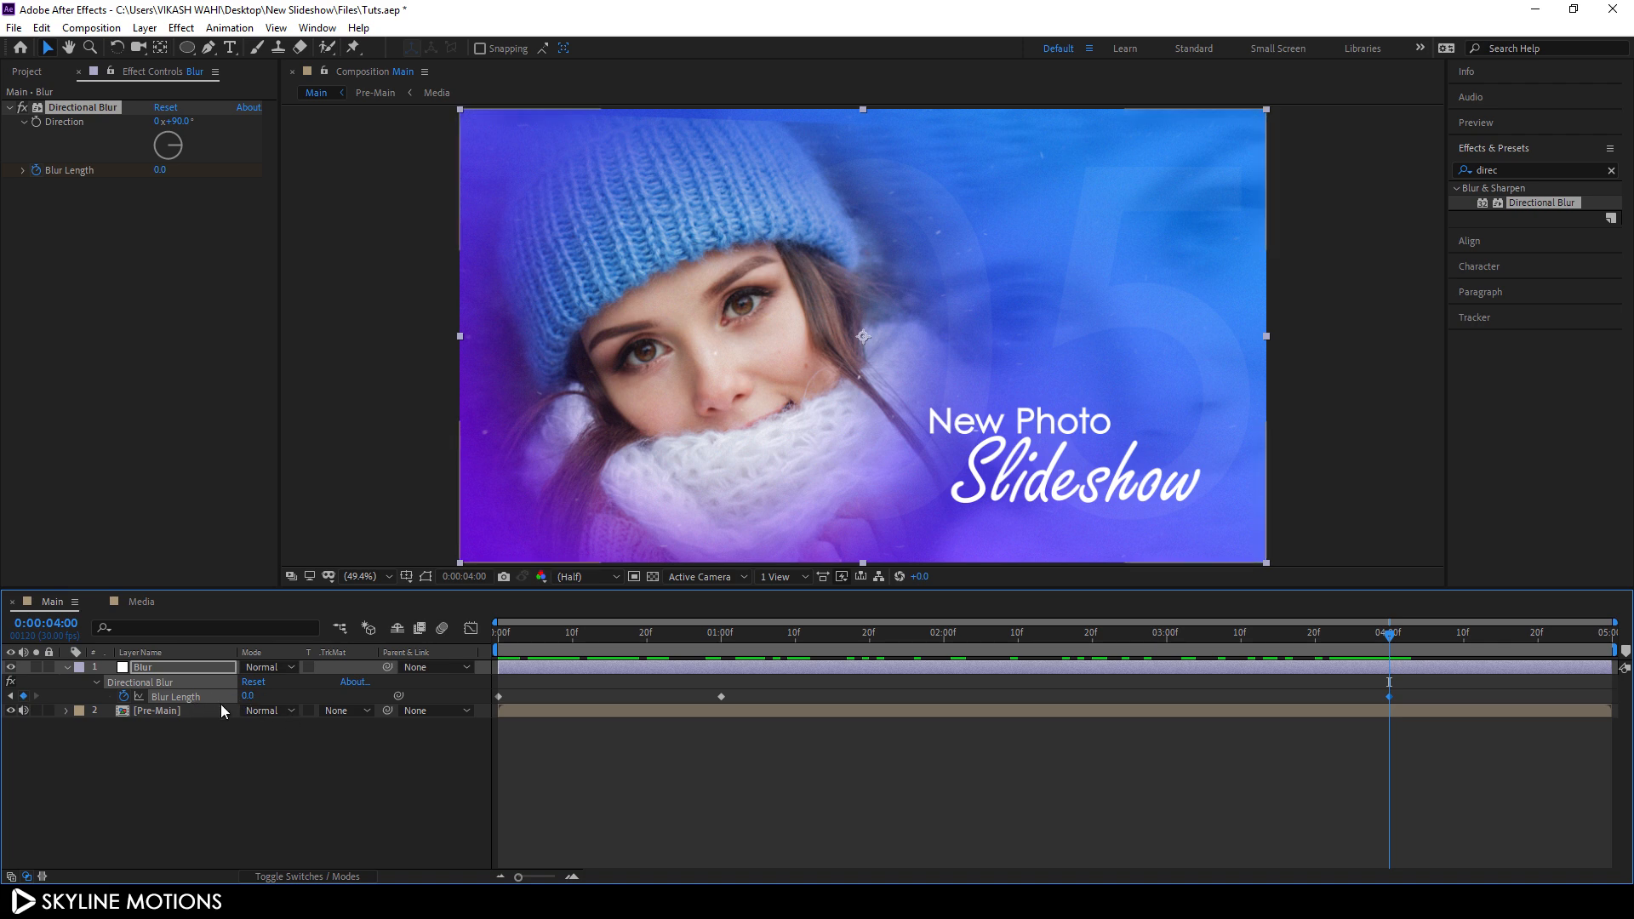
left_click_drag(1492, 635, 1608, 638)
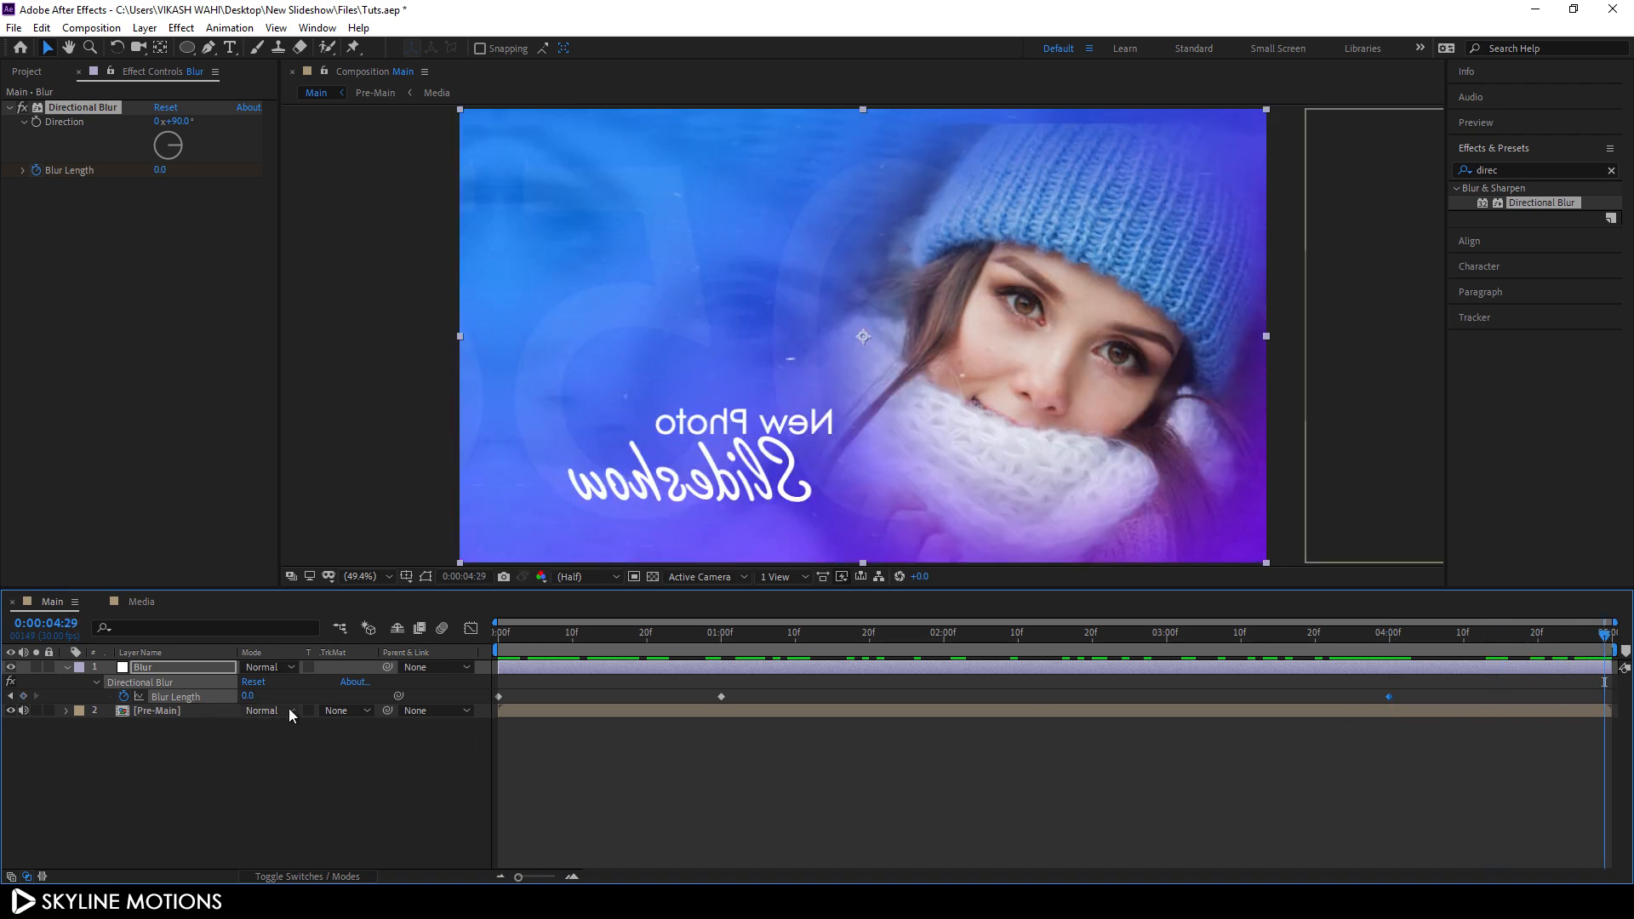
left_click(248, 696)
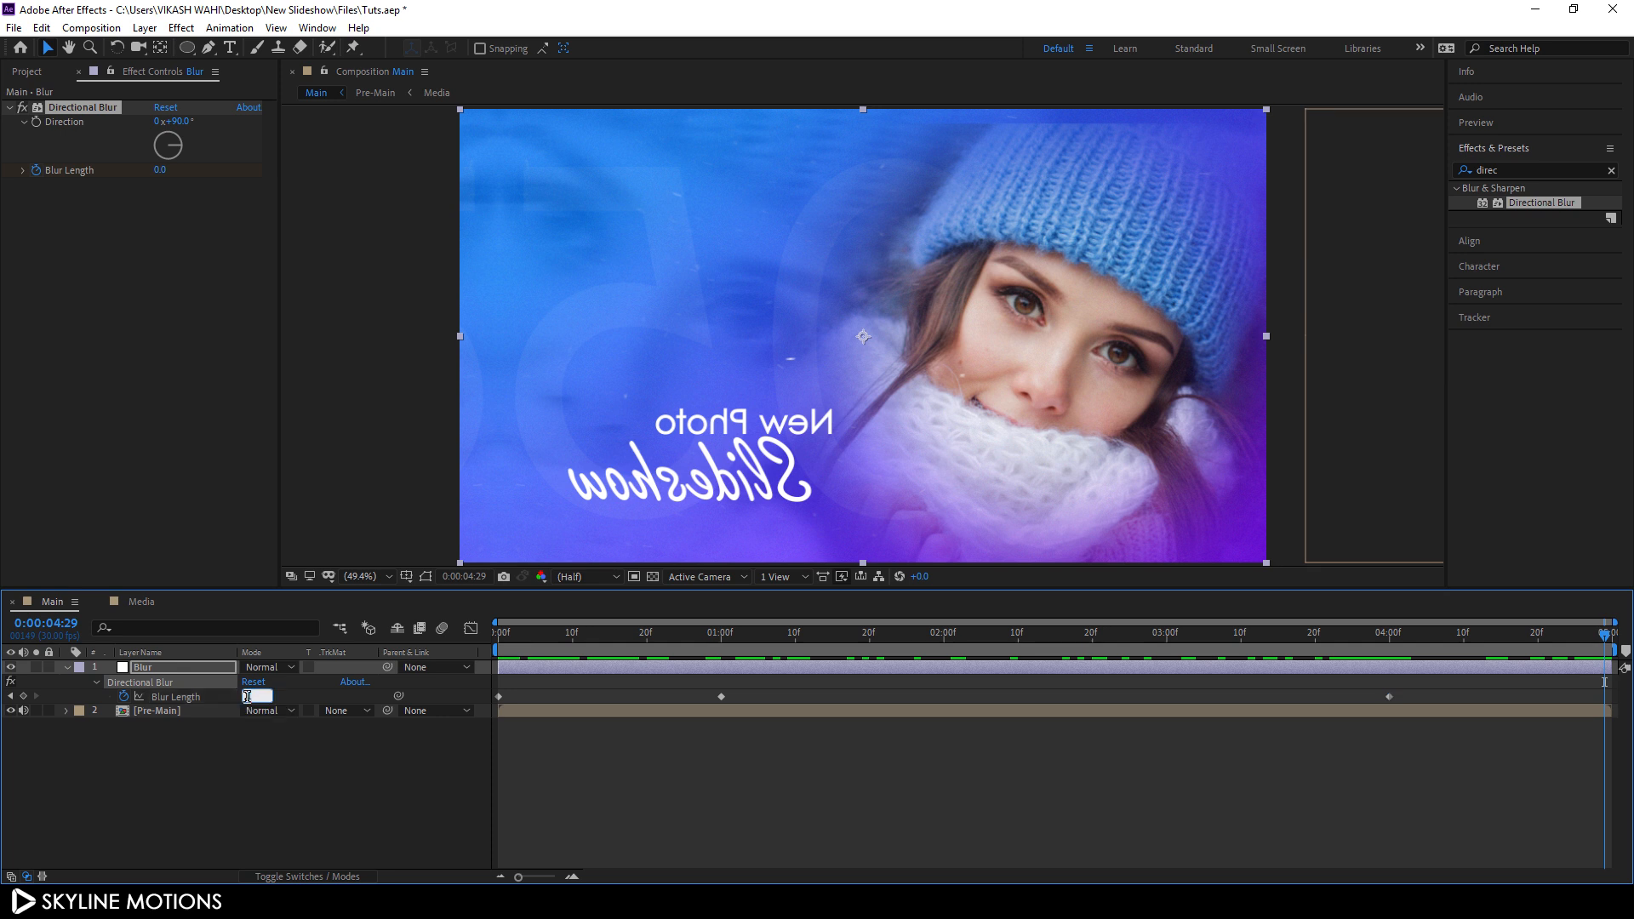
key("Return")
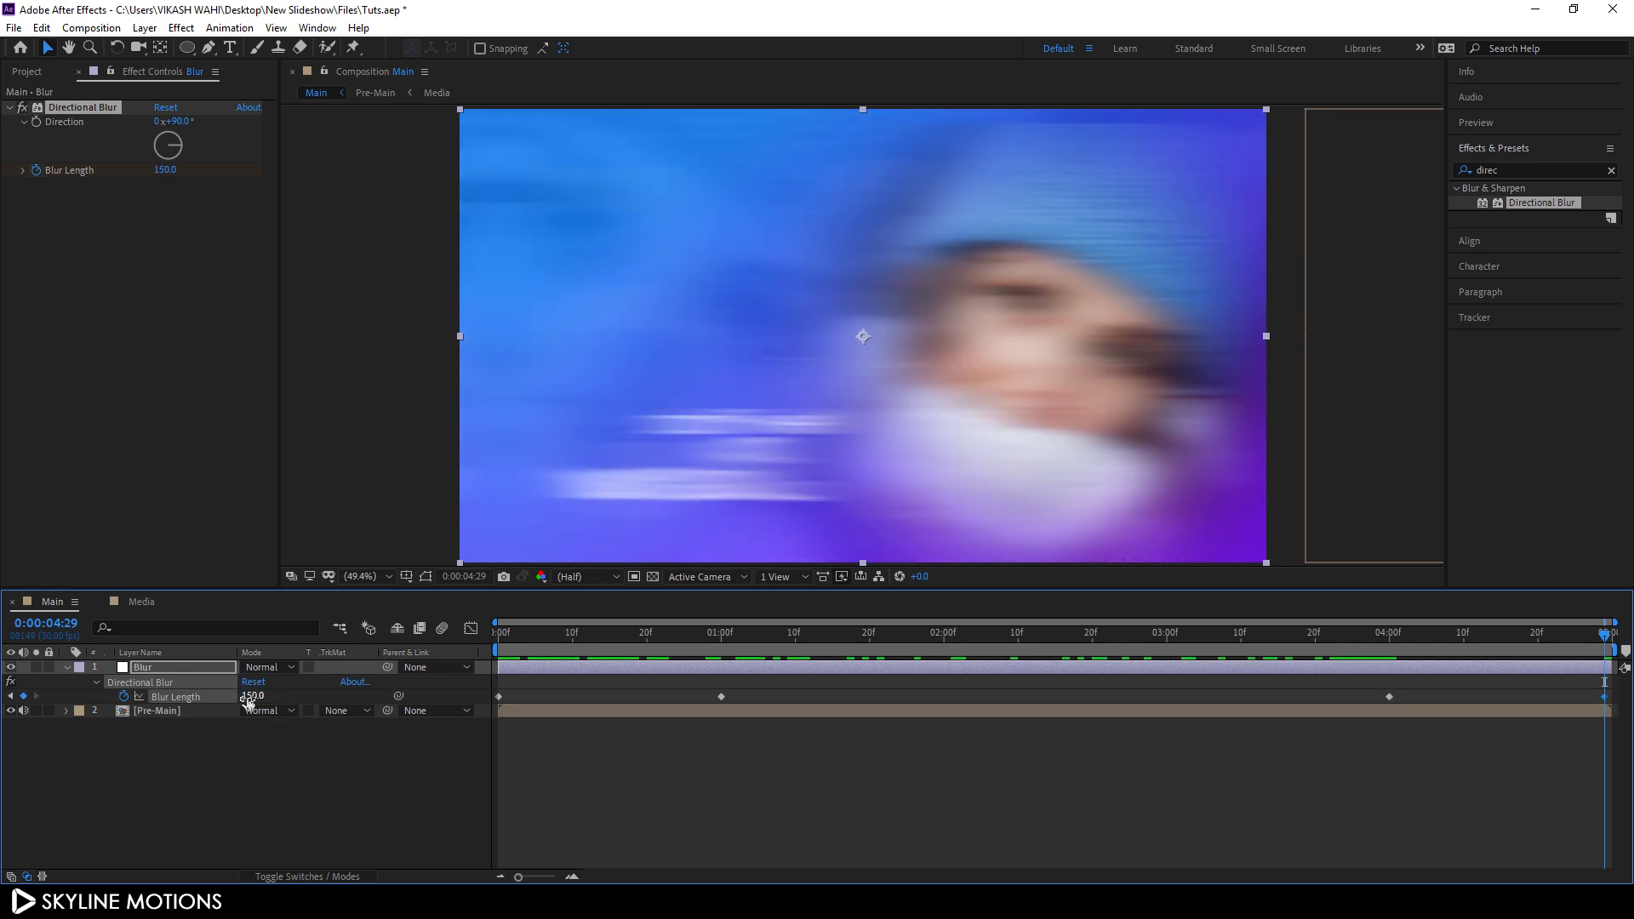
Step: Apply Easy Ease to the four Blur Length keyframes and shift their speed peaks towards the composition's start and end, then collapse the Blur layer
left_click_drag(1421, 691, 496, 673)
key("F9")
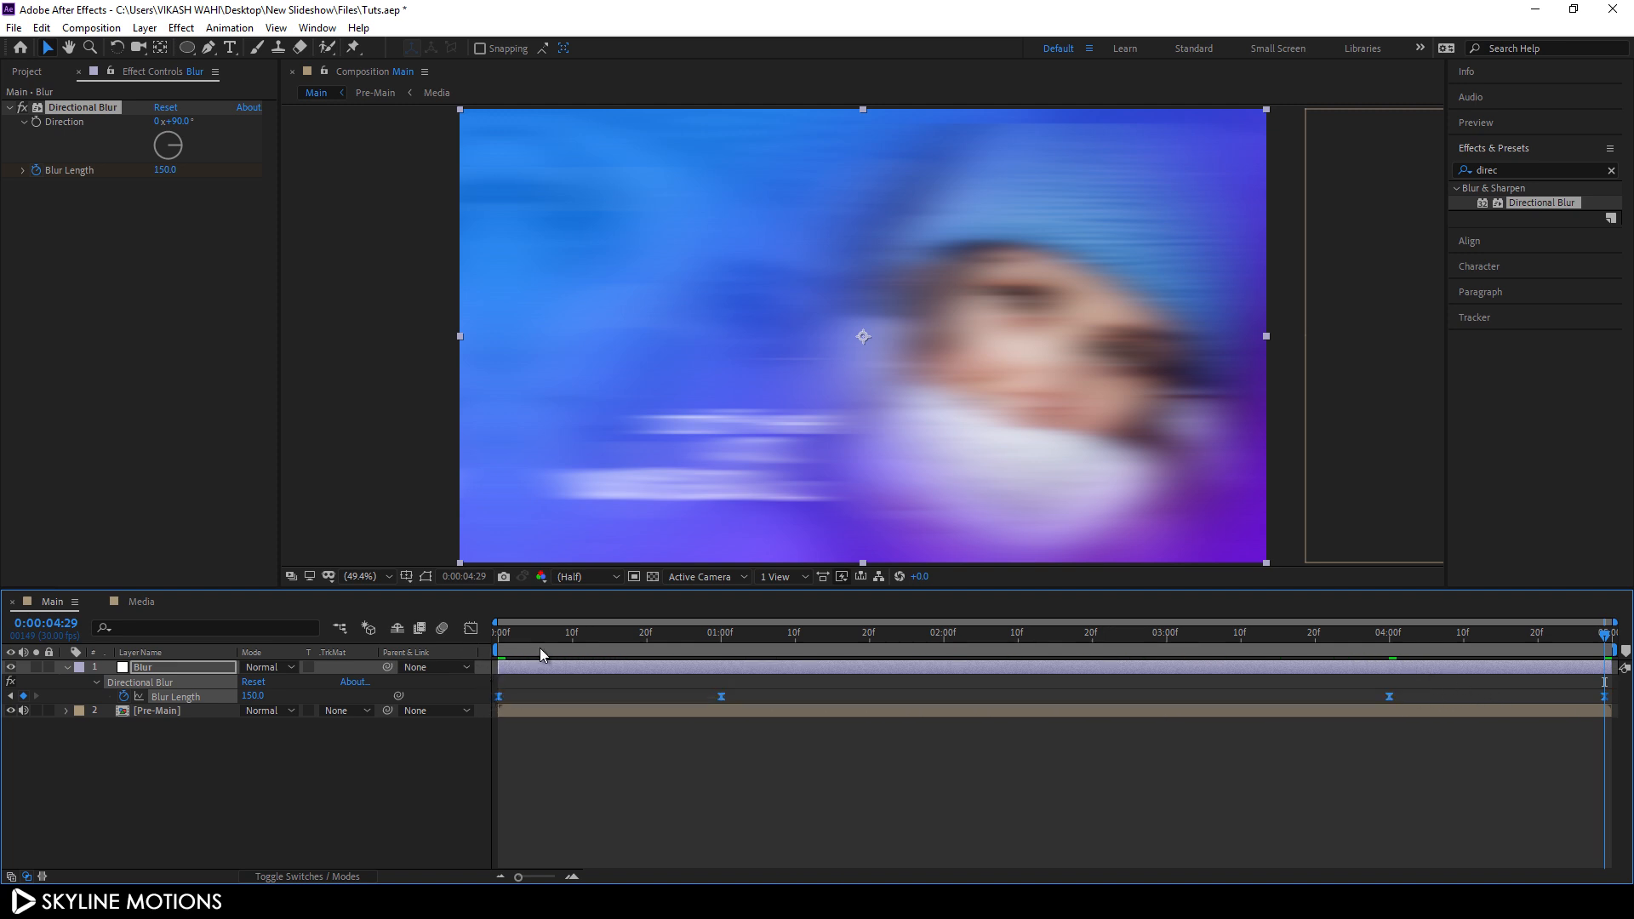
left_click(475, 630)
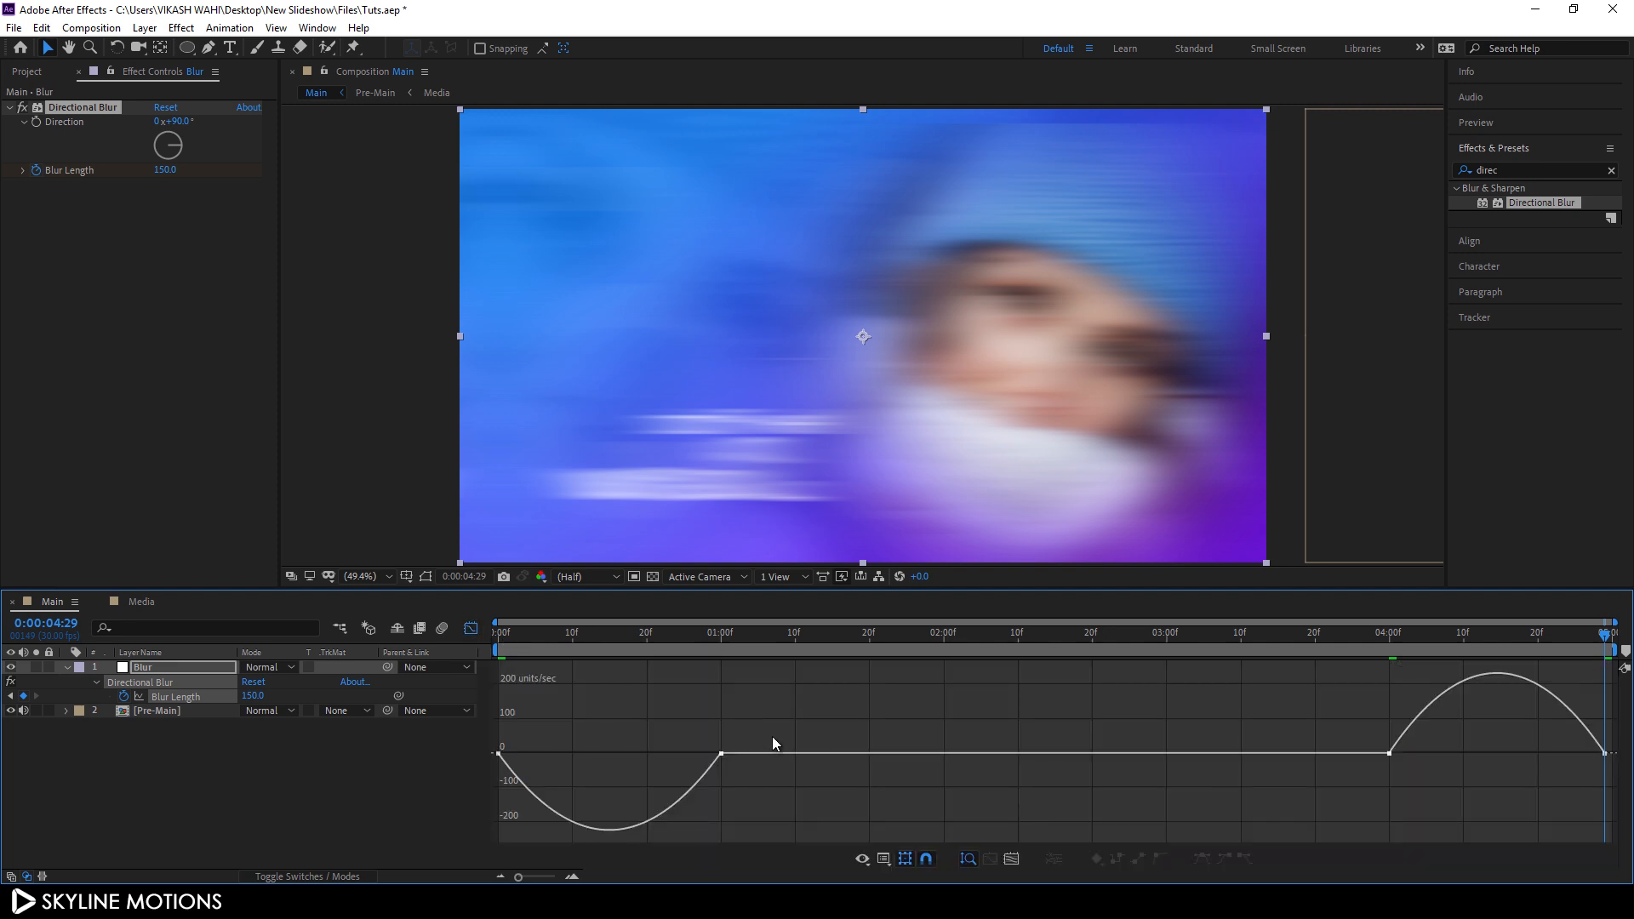
left_click_drag(764, 732, 590, 761)
left_click_drag(1356, 766, 1535, 725)
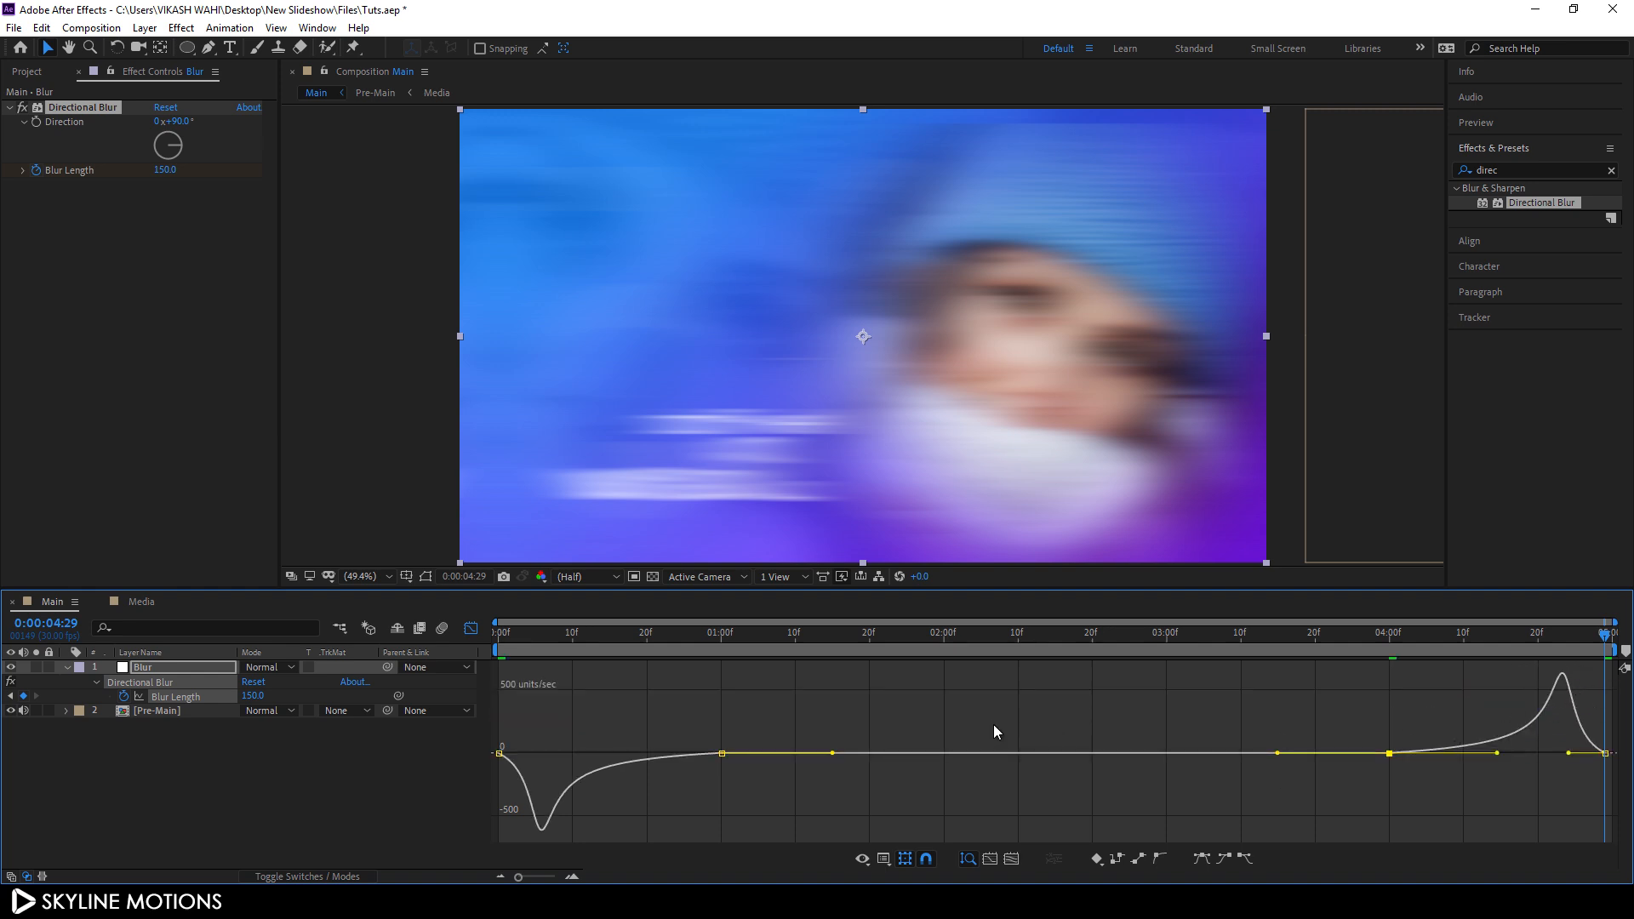
left_click(470, 629)
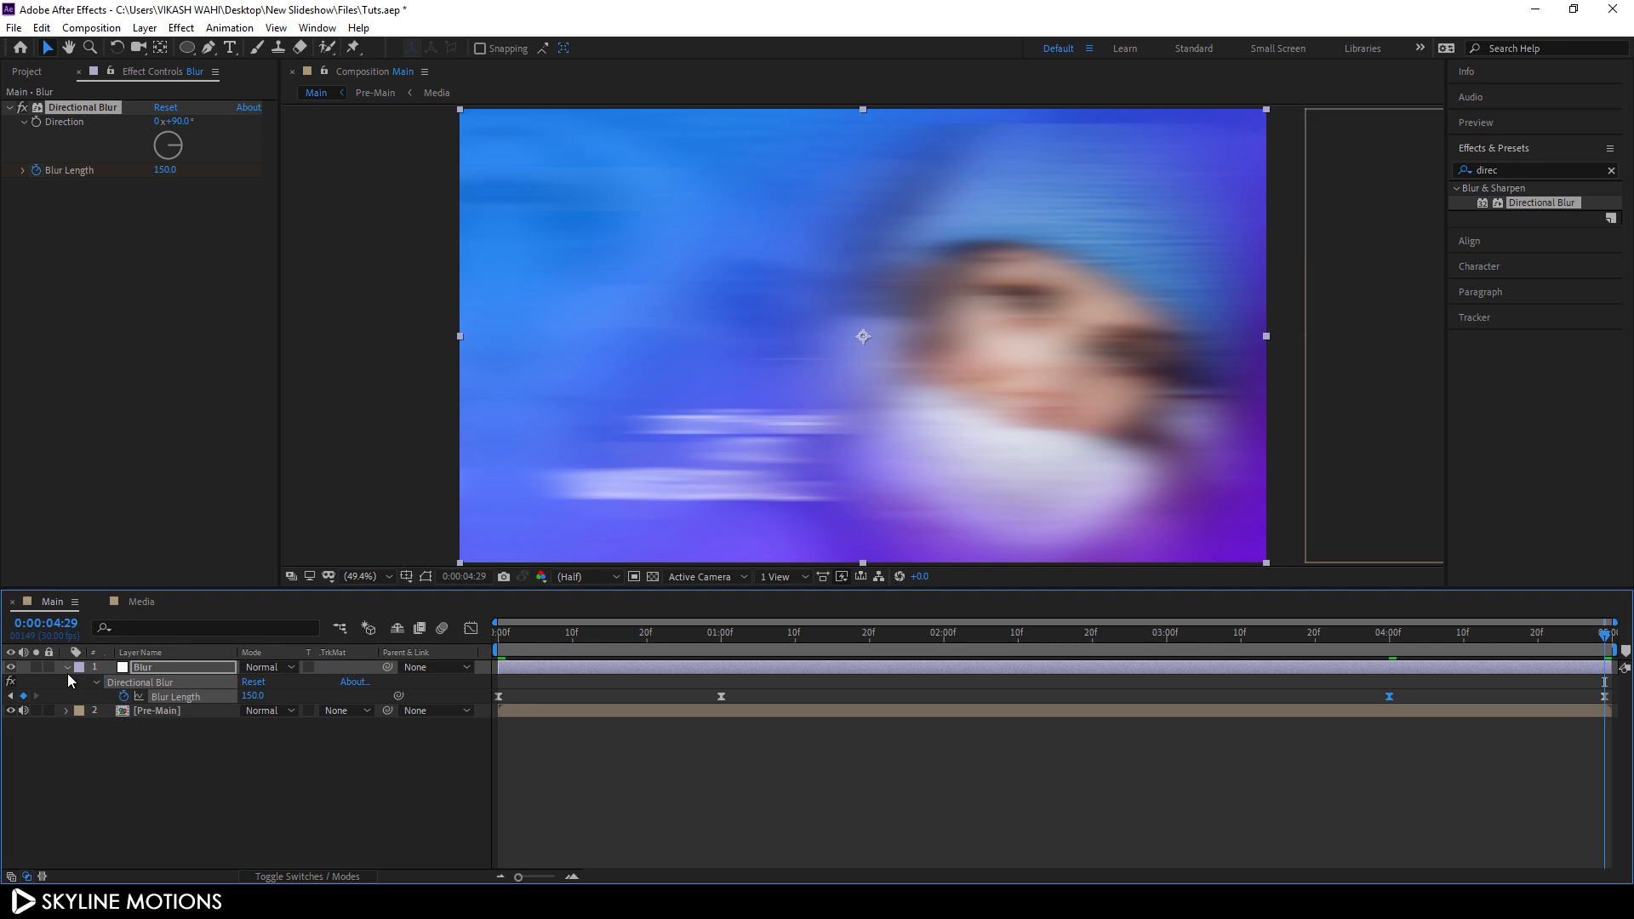
left_click(66, 668)
Step: Preview the Main composition from 0:00:00:00 in a maximized viewer
left_click_drag(549, 649, 482, 645)
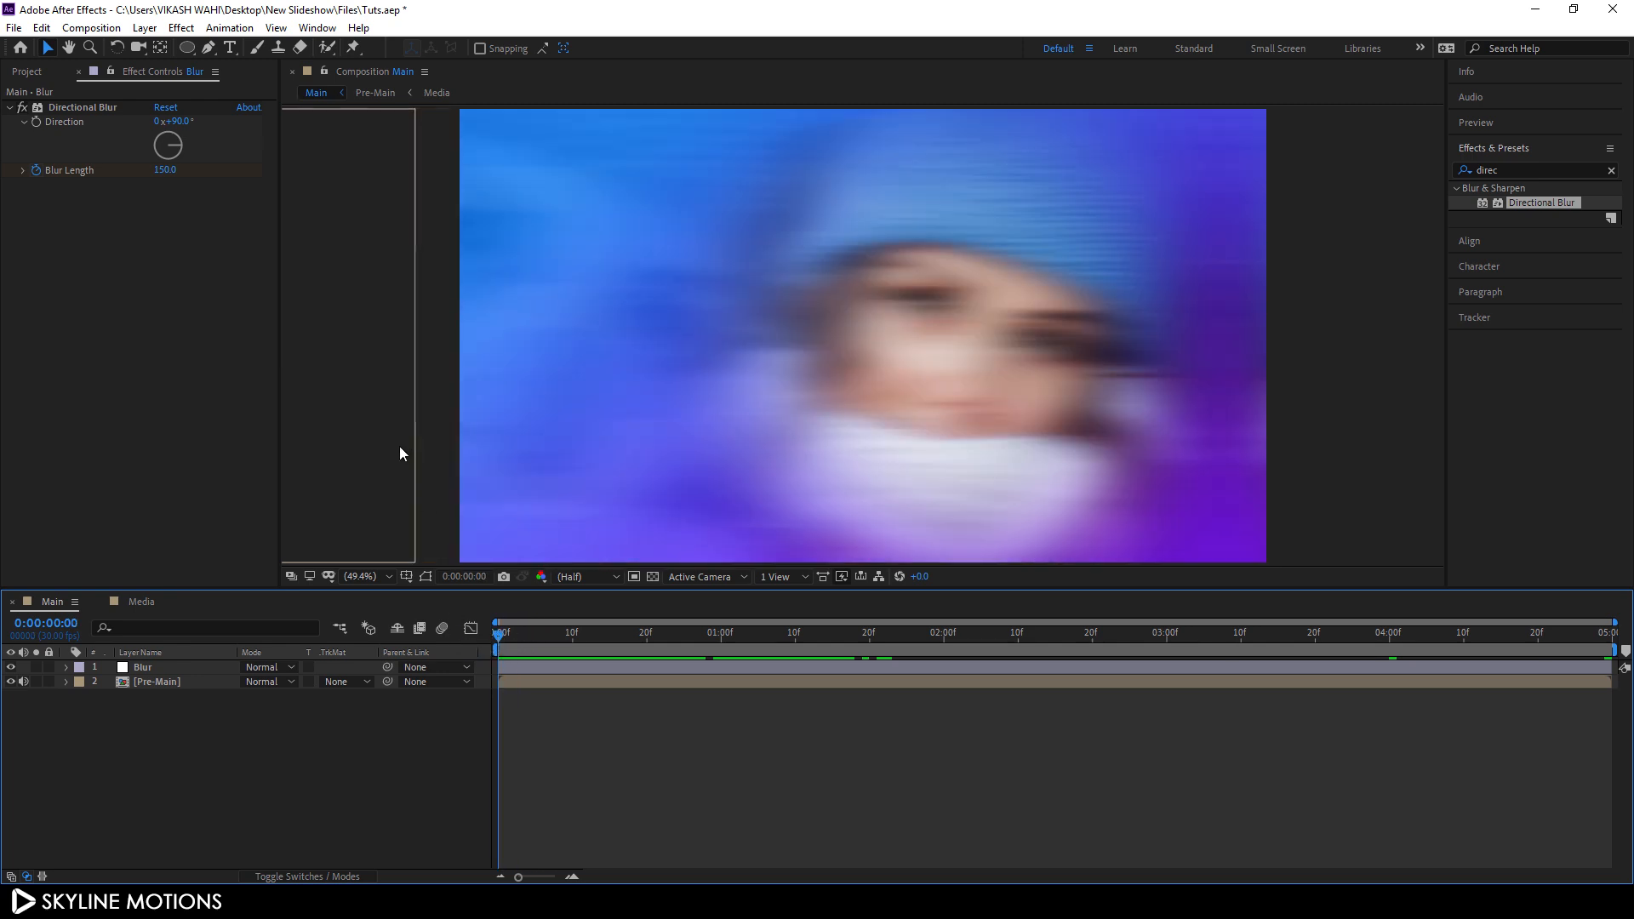
key("grave")
key("space")
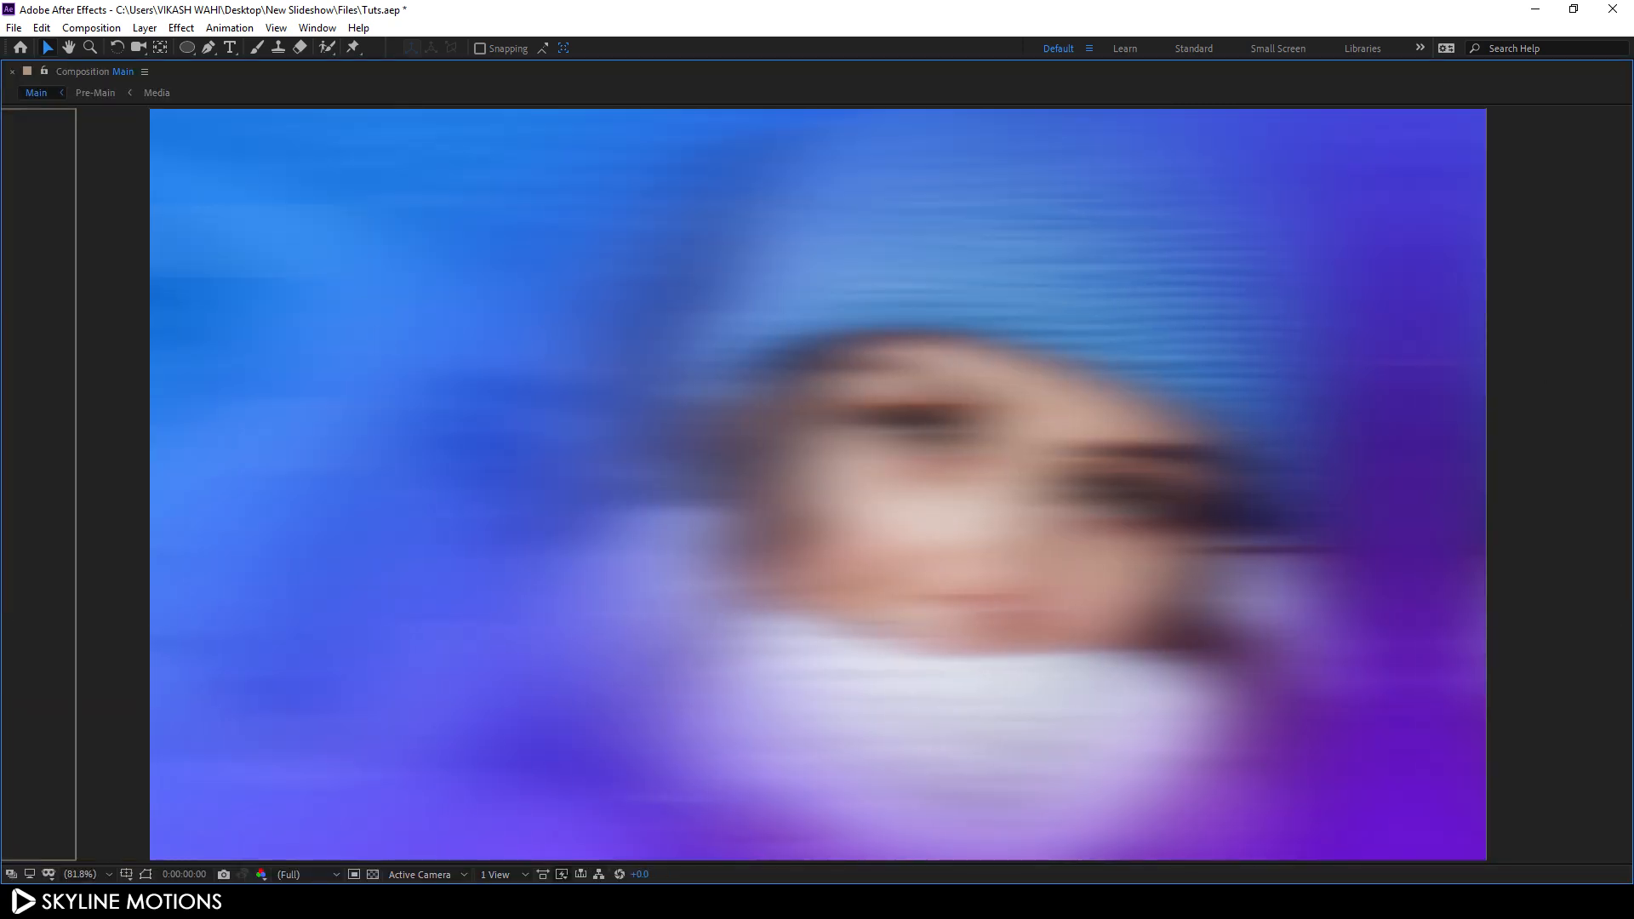